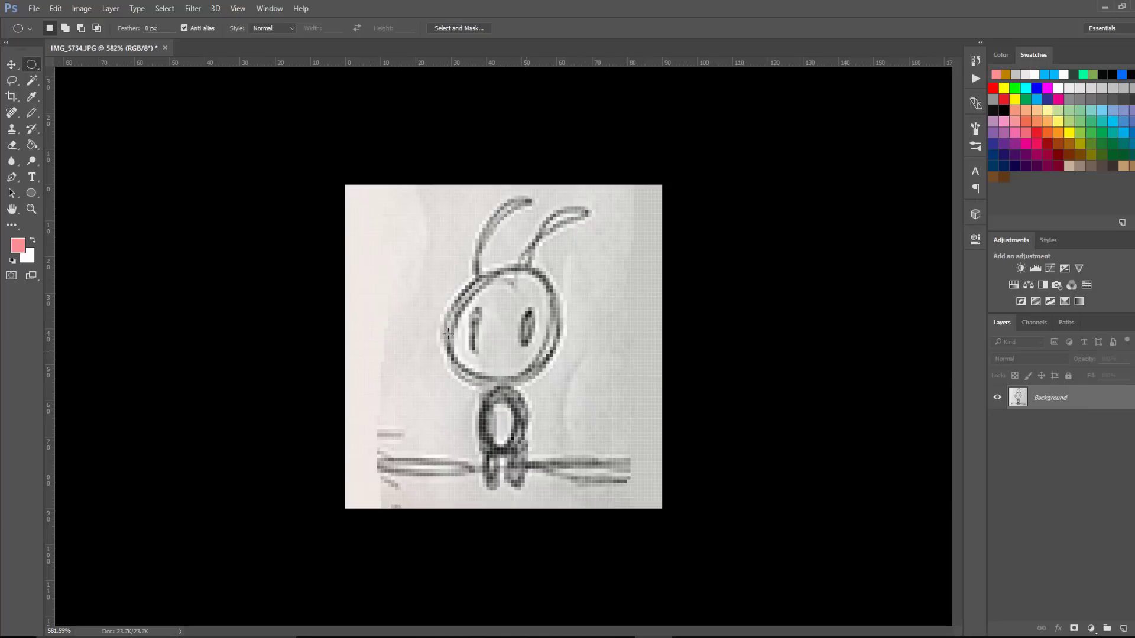
# Set the image interpolation in the general preferences to Nearest Neighbor (preserve hard edges)
pyautogui.click(55, 8)
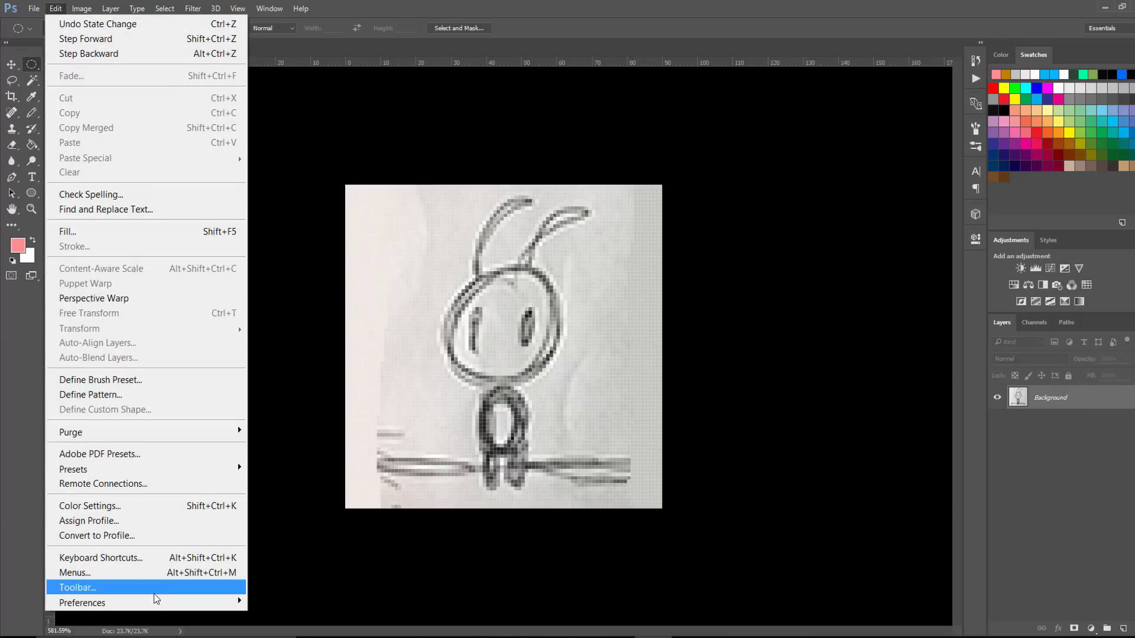
pyautogui.moveTo(158, 609)
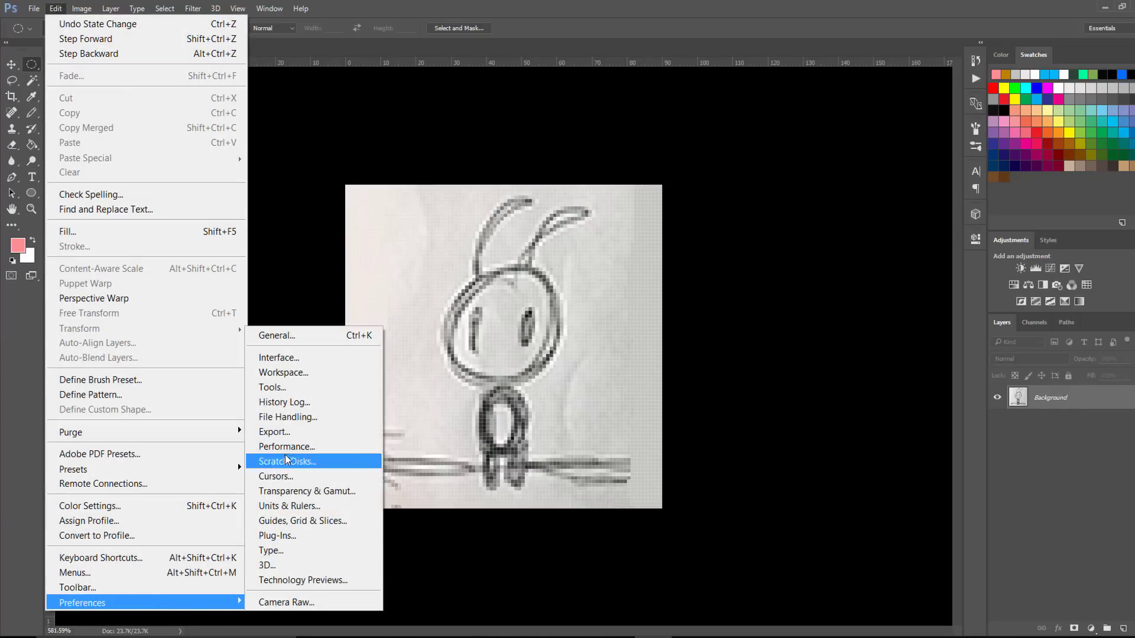
pyautogui.click(283, 334)
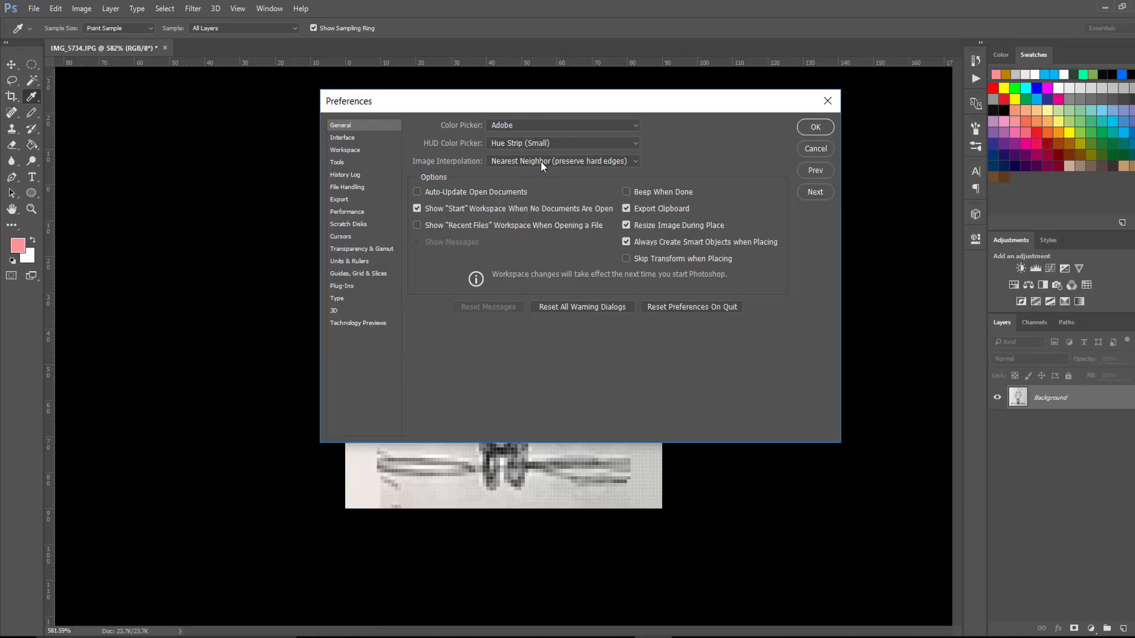
pyautogui.click(586, 163)
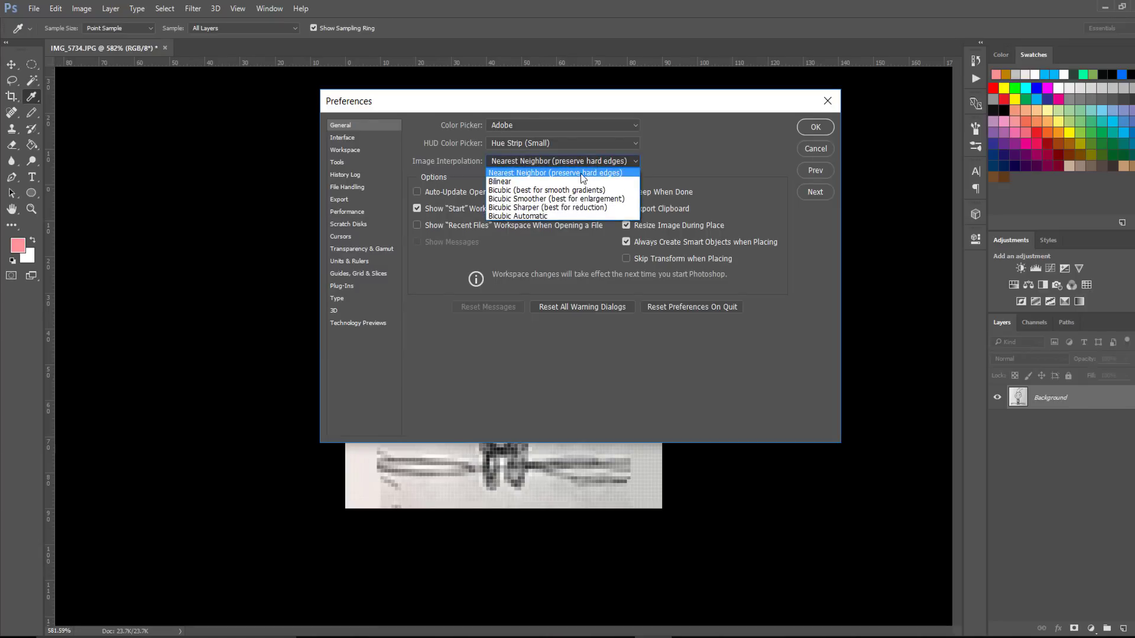
pyautogui.click(577, 173)
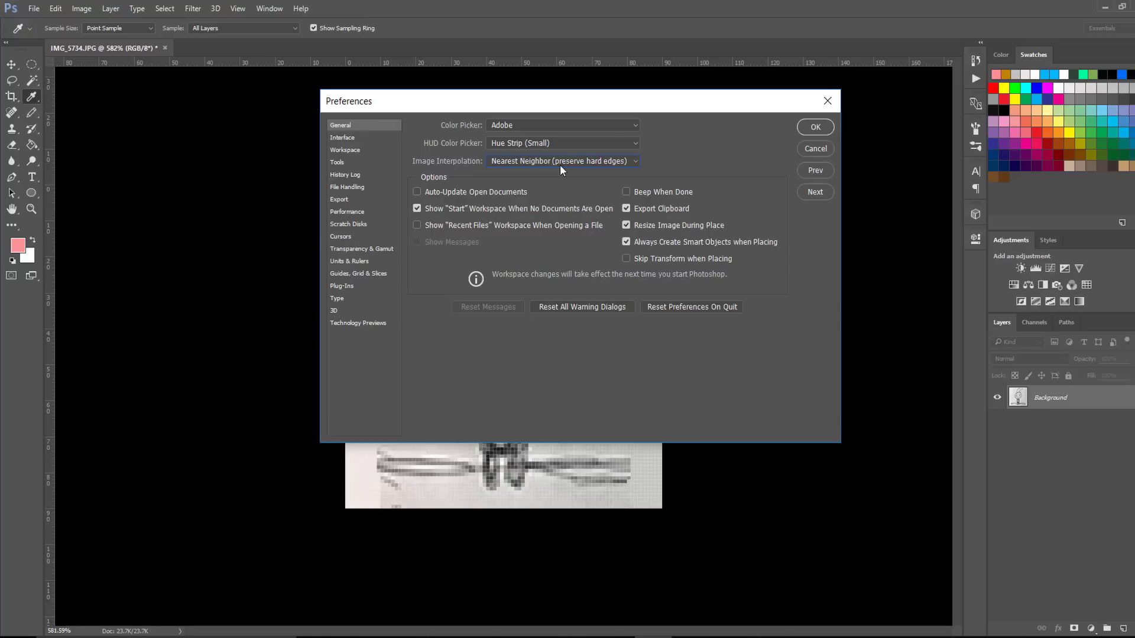
pyautogui.click(816, 127)
pyautogui.press('m')
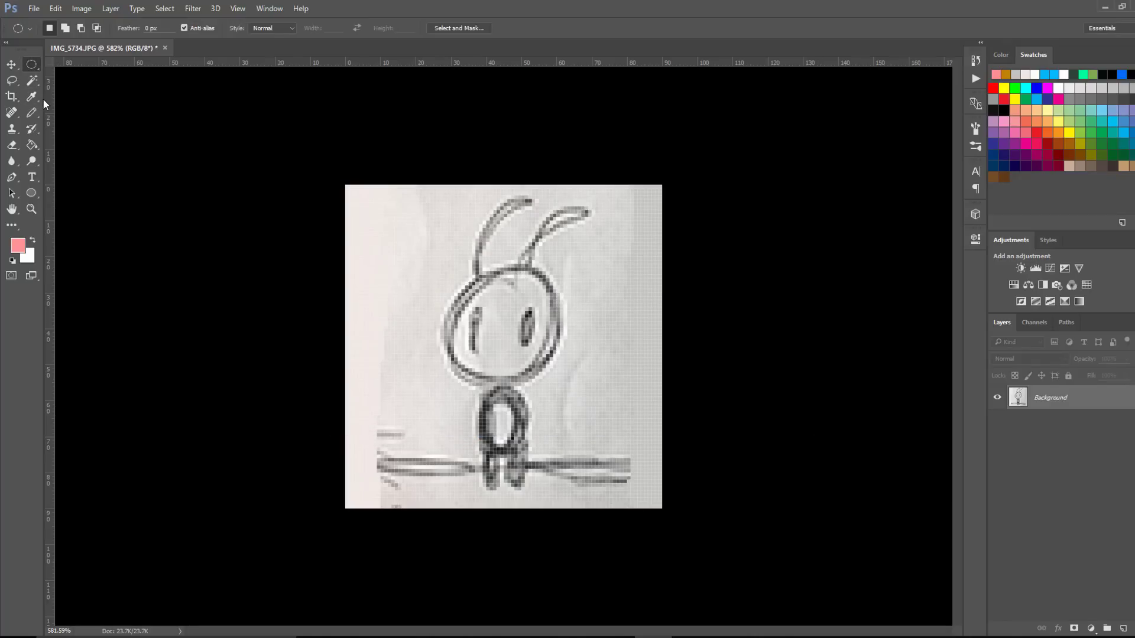
# Choose the Pencil tool and enlarge its brush to 35 px
pyautogui.click(32, 114)
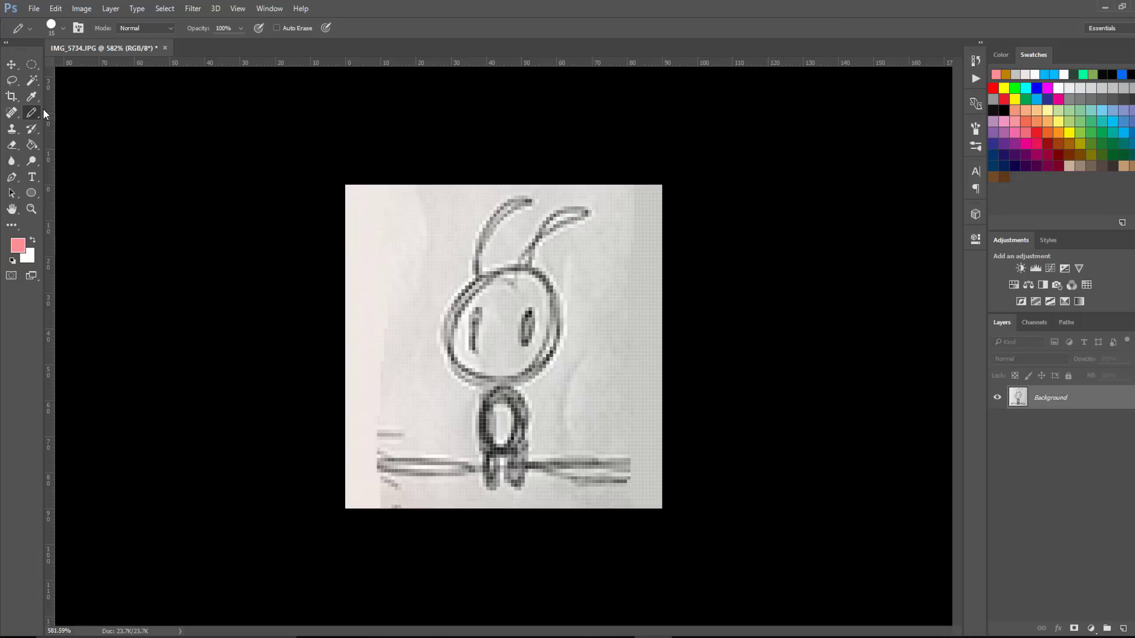
pyautogui.press(']')
pyautogui.press(']')
pyautogui.press(']')
pyautogui.press(']')
pyautogui.click(503, 323)
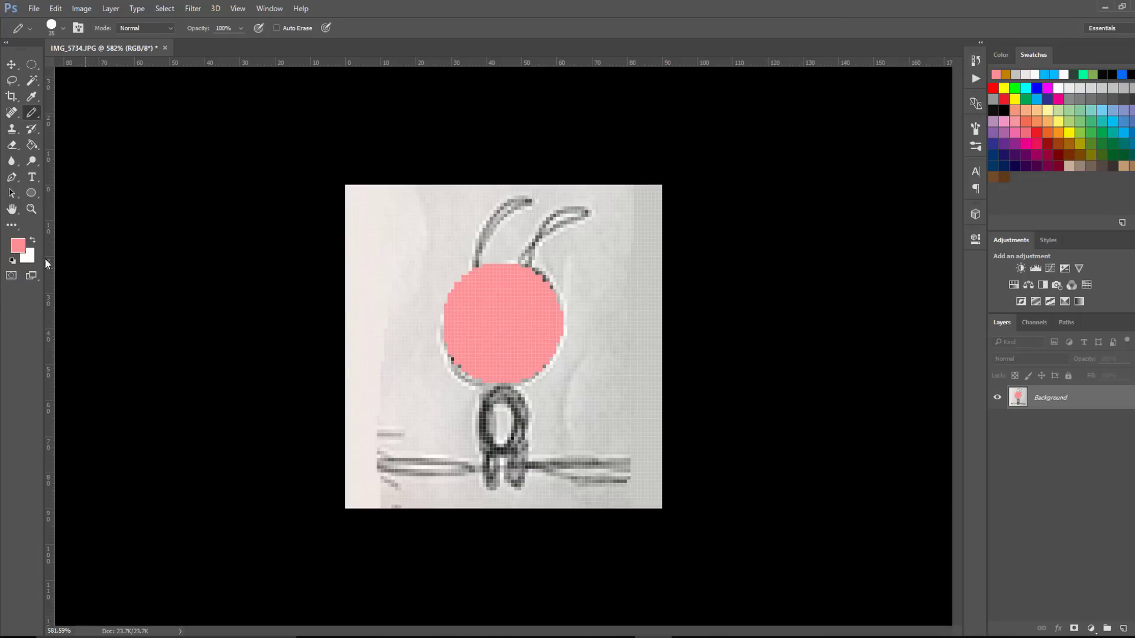
pyautogui.moveTo(507, 314); pyautogui.dragTo(506, 324)
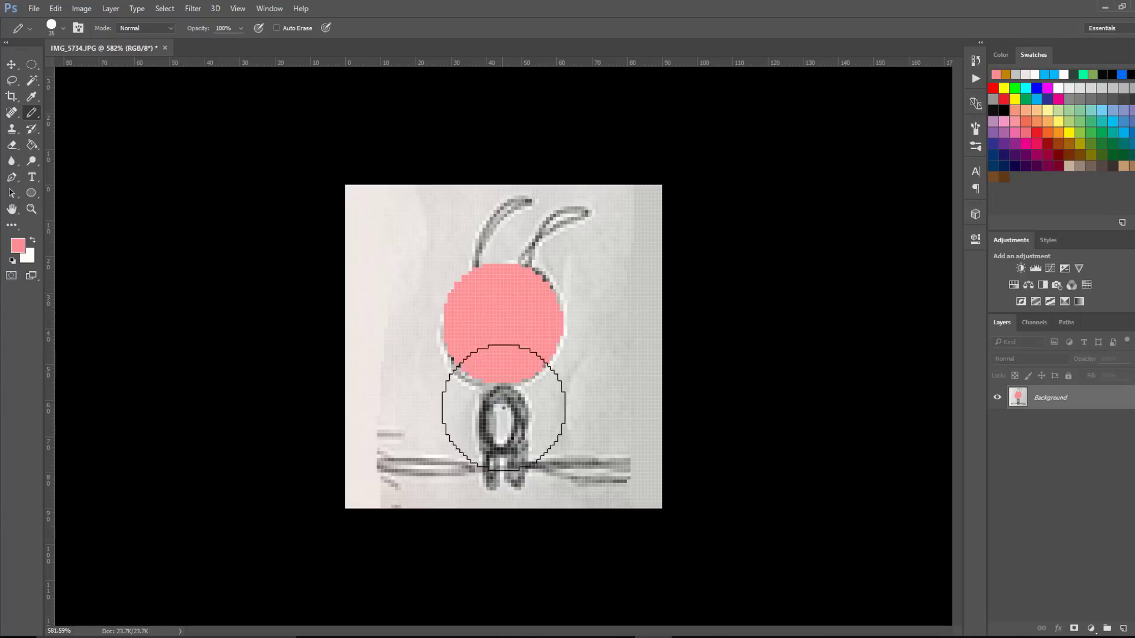
pyautogui.hotkey('ctrl', 'alt', 'z')
pyautogui.hotkey('ctrl', 'alt', 'z')
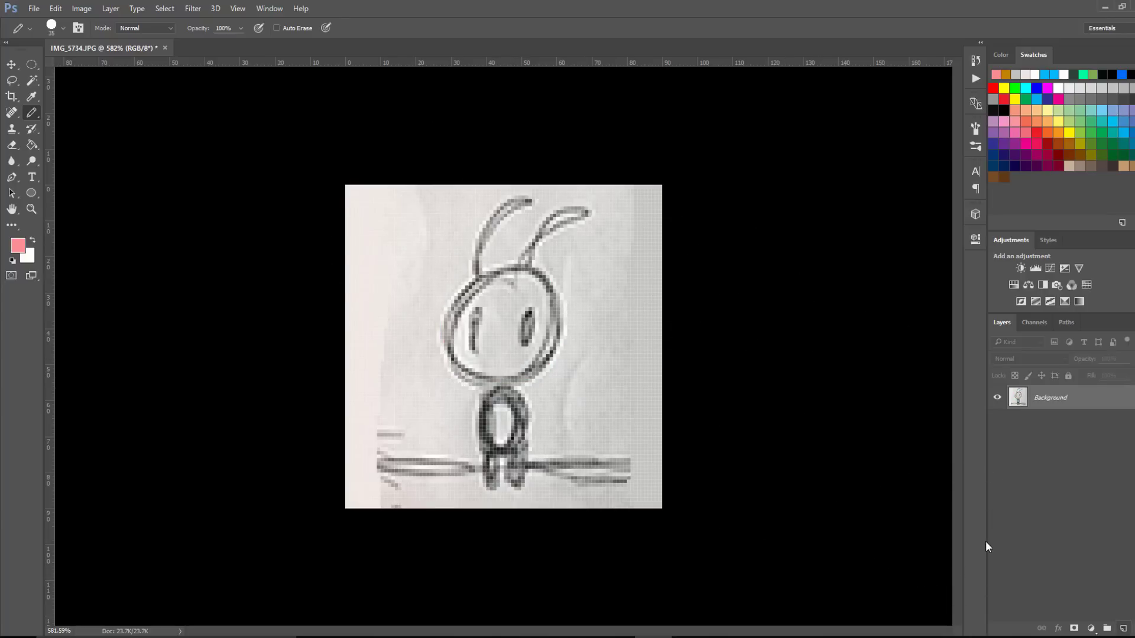
# Create a new layer above the sketch and stamp a 35 px pink circle over the character's head
pyautogui.click(1123, 628)
pyautogui.hotkey('ctrl', 'shift', 'd')
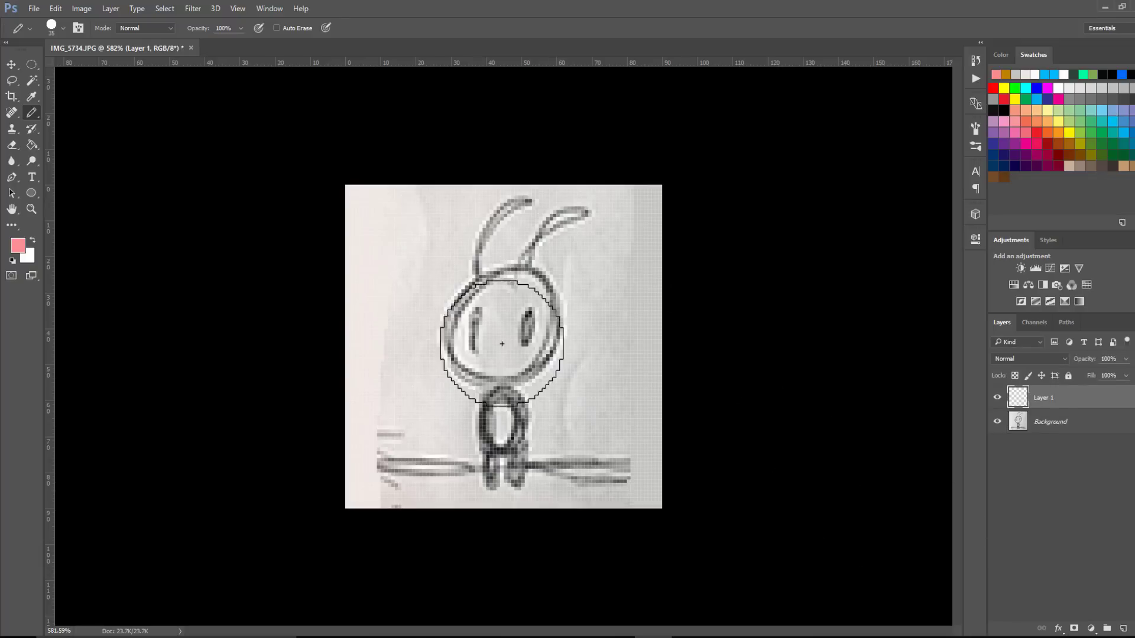
pyautogui.click(504, 325)
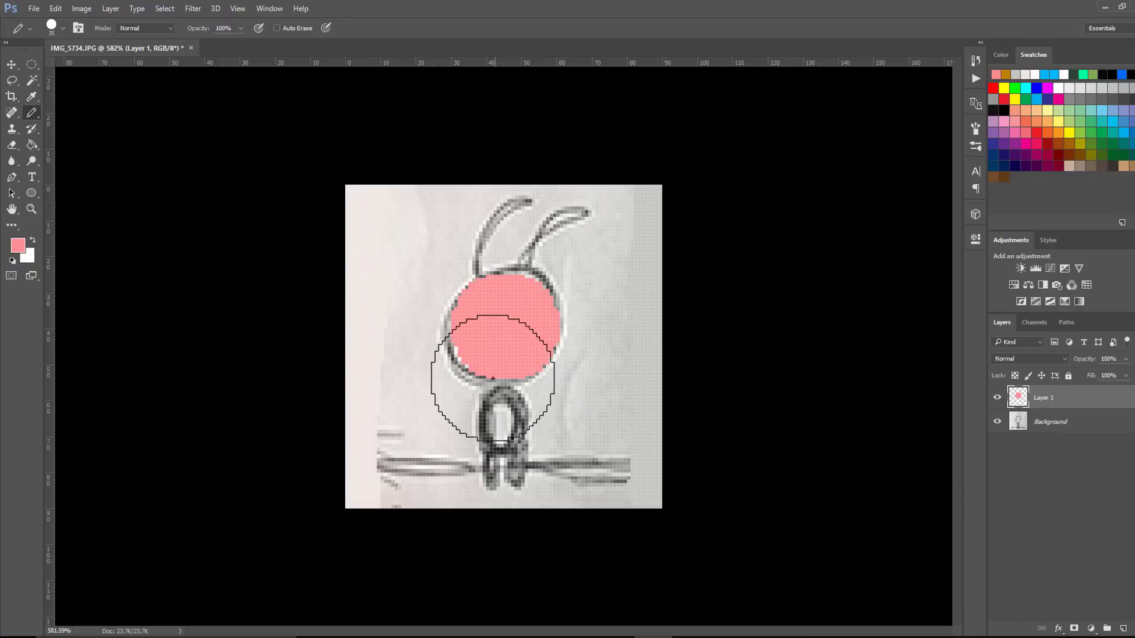
pyautogui.hotkey('ctrl', 'z')
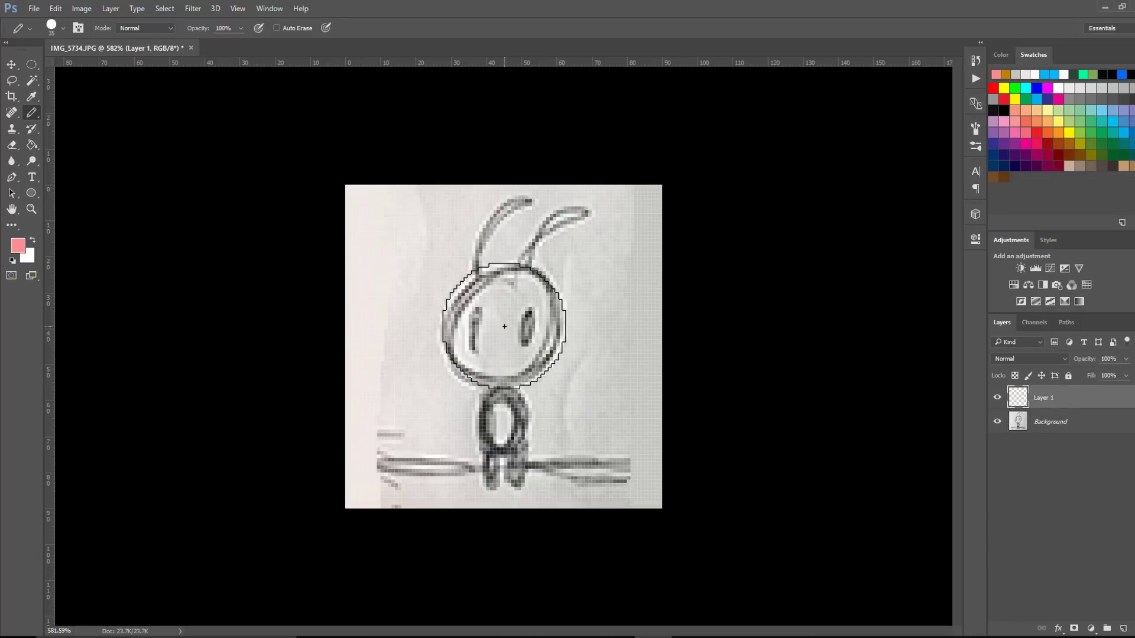
pyautogui.click(507, 327)
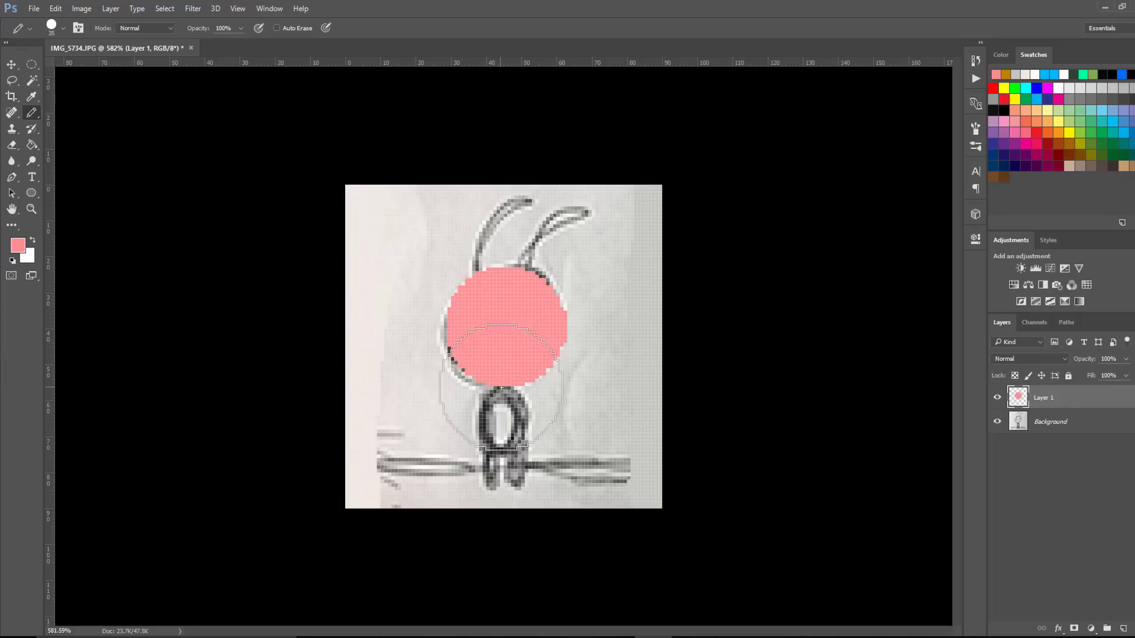
# Paint the body in pink below the head with a 15 px Pencil and trim its lower right edge
pyautogui.press('[')
pyautogui.press('[')
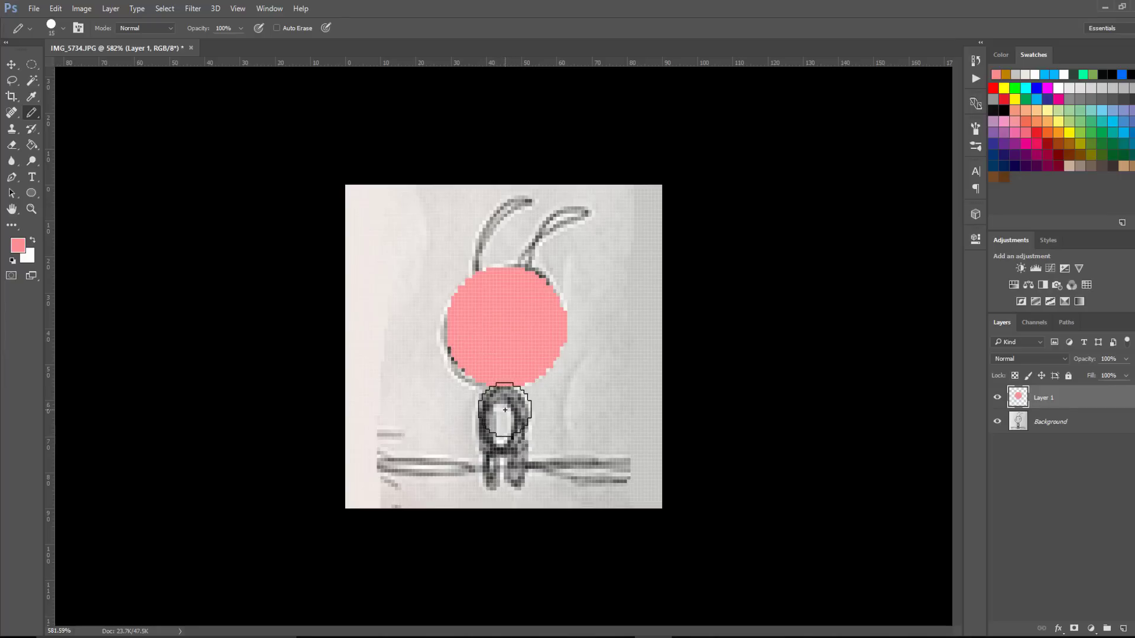
pyautogui.click(503, 413)
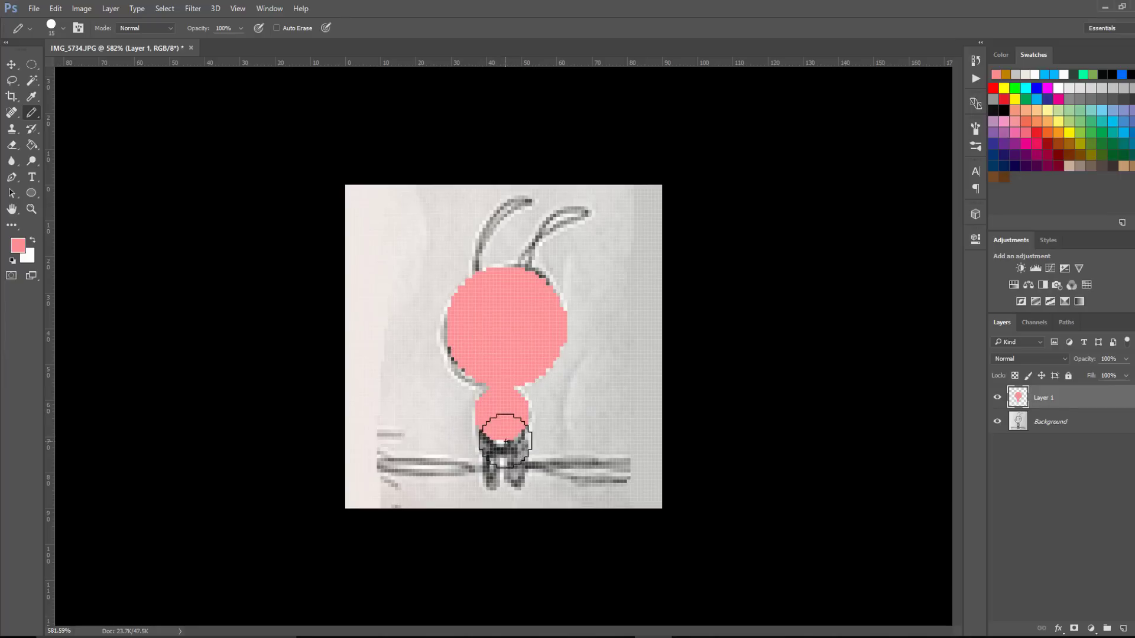
pyautogui.click(504, 435)
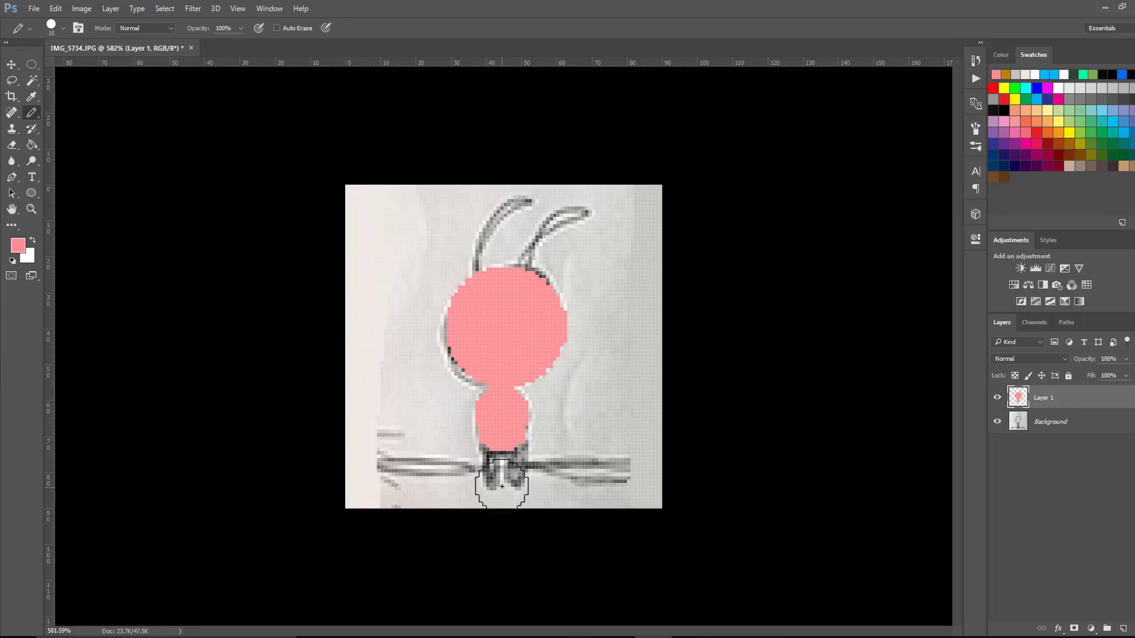
pyautogui.click(503, 435)
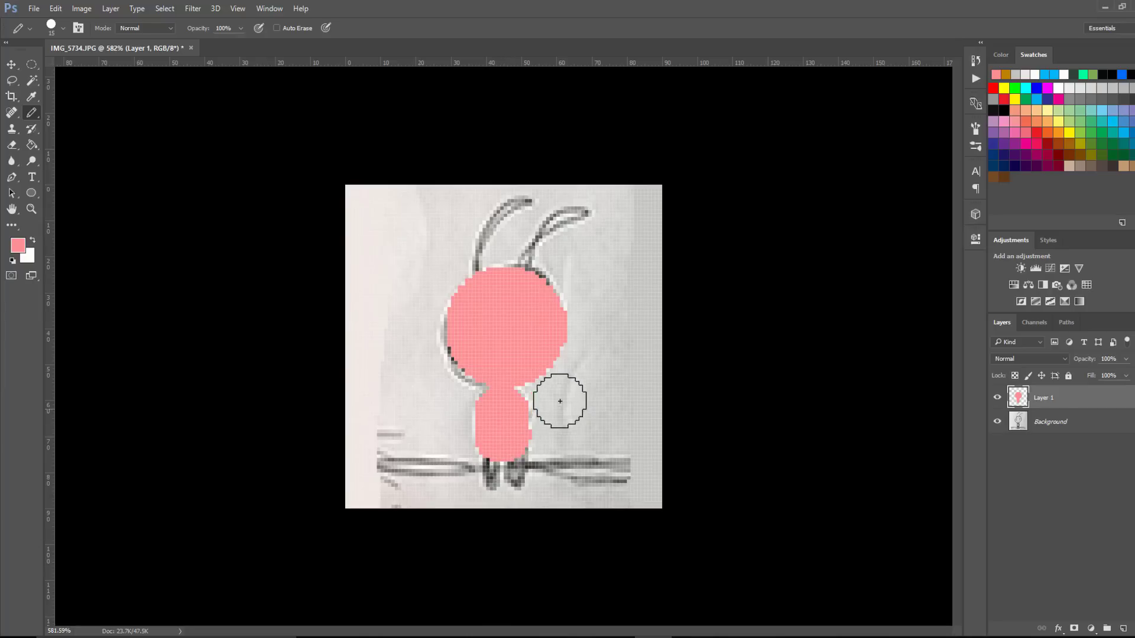
pyautogui.press('e')
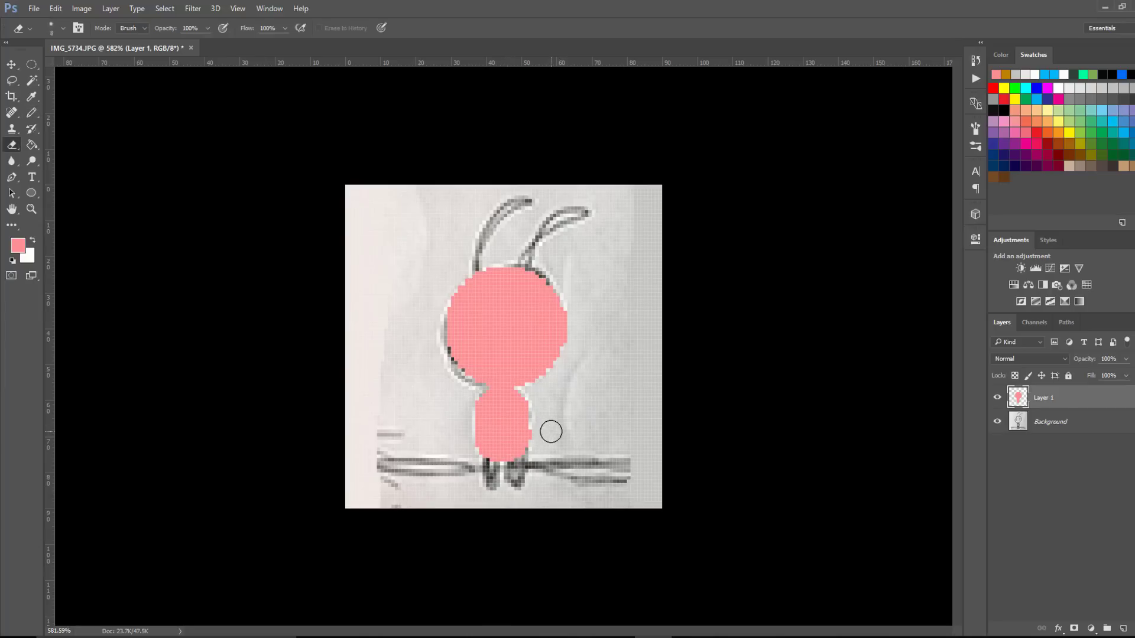
pyautogui.click(529, 444)
# Paint the character's left-hand leg in pink below the body with a 3 px Pencil
pyautogui.press('b')
pyautogui.press('[')
pyautogui.press('[')
pyautogui.press('[')
pyautogui.press('[')
pyautogui.press('[')
pyautogui.press('[')
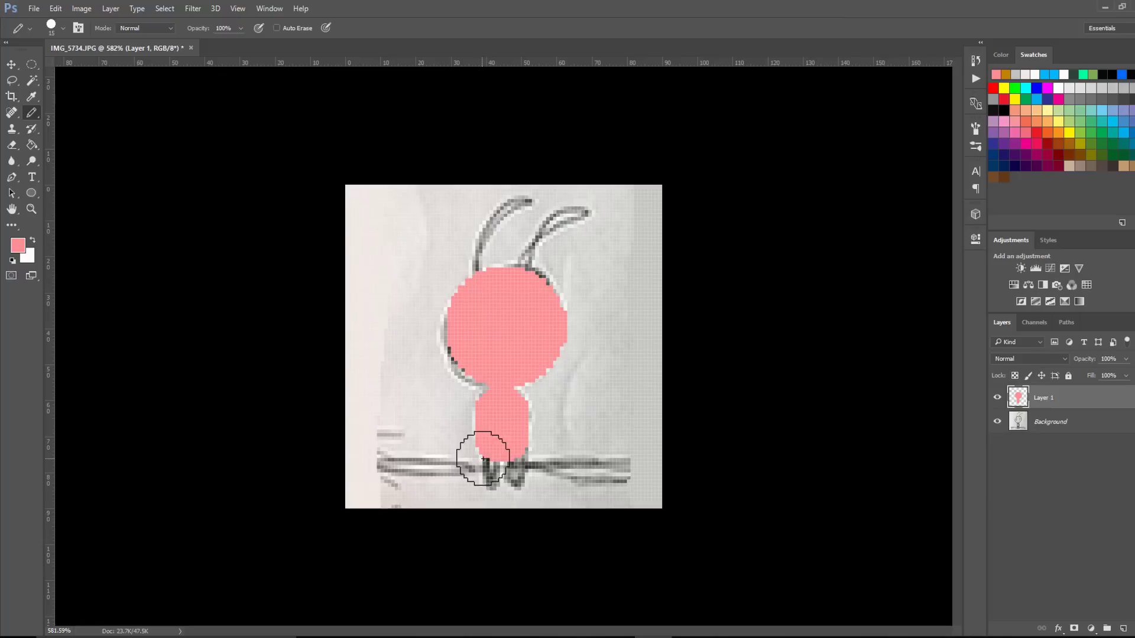
pyautogui.press('[')
pyautogui.press('[')
pyautogui.press('shift')
pyautogui.press('shift')
pyautogui.moveTo(490, 459); pyautogui.dragTo(490, 487)
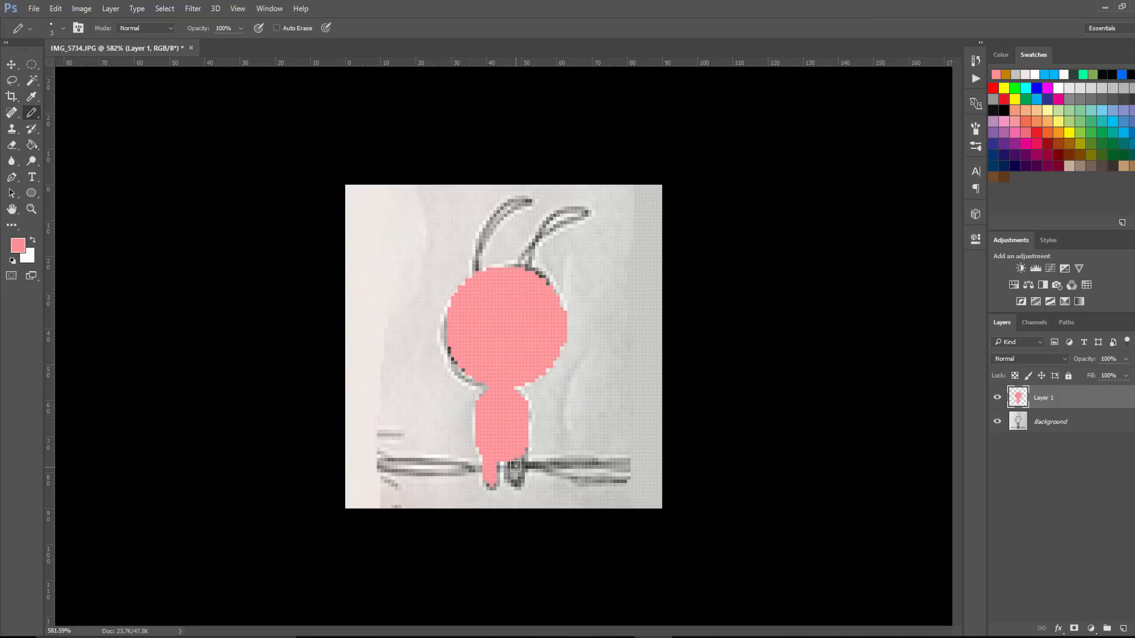
pyautogui.moveTo(514, 455); pyautogui.dragTo(515, 468)
# Lasso the painted leg, place a copy of it over the sketch's right-hand leg and deselect
pyautogui.press('l')
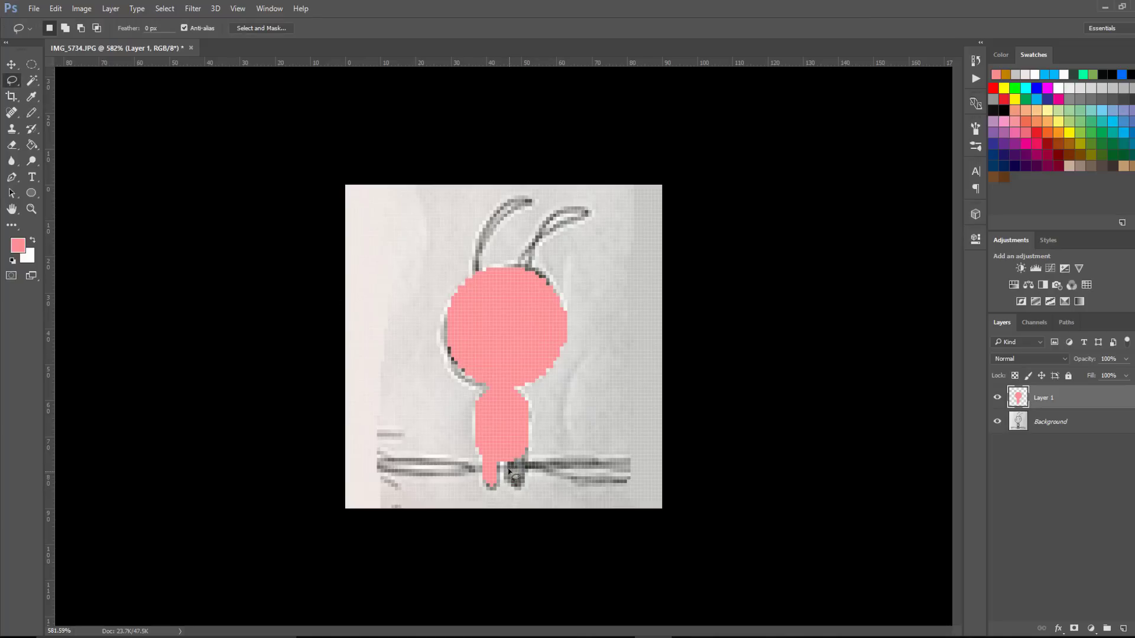
pyautogui.moveTo(485, 460)
pyautogui.mouseDown()
pyautogui.moveTo(468, 489)
pyautogui.moveTo(512, 476)
pyautogui.moveTo(509, 488)
pyautogui.mouseUp()
pyautogui.press('v')
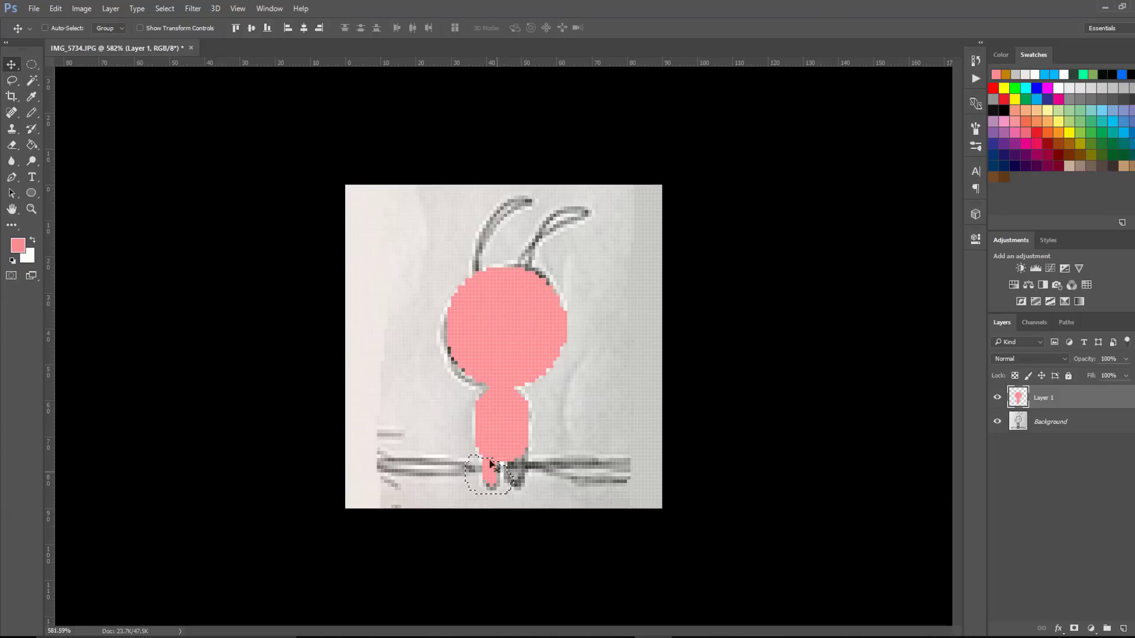
pyautogui.moveTo(478, 482); pyautogui.dragTo(506, 486)
pyautogui.press('m')
pyautogui.hotkey('ctrl', 'd')
# Set the Eraser to Pencil mode with a 1 px tip
pyautogui.press('b')
pyautogui.scroll(5, 518, 459)
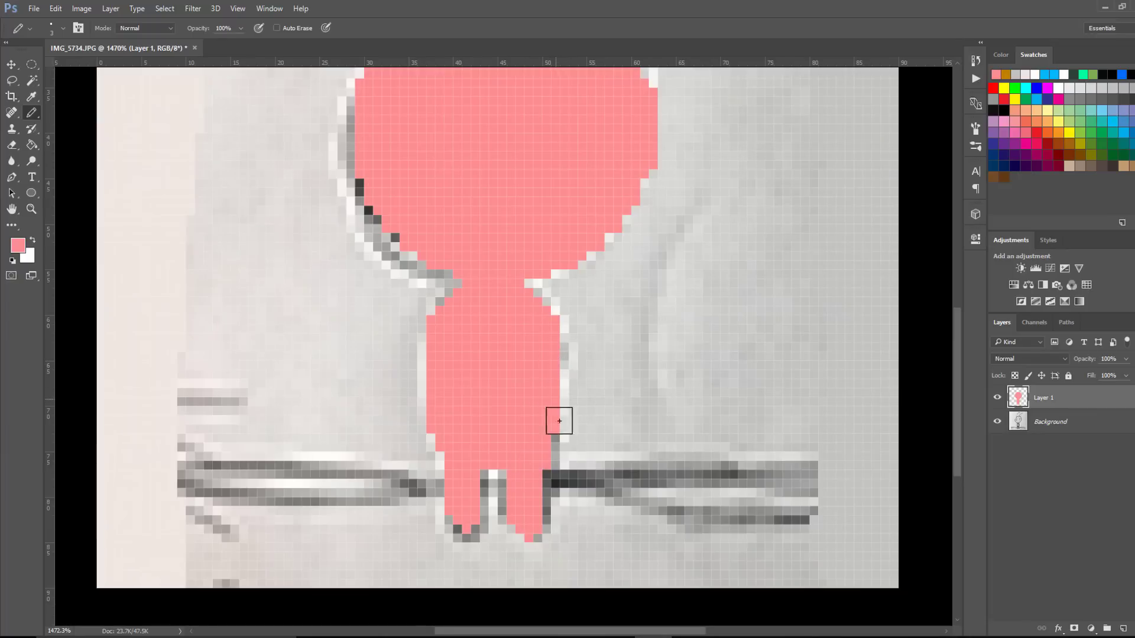
pyautogui.press('e')
pyautogui.press('[')
pyautogui.press('[')
pyautogui.press('[')
pyautogui.press('[')
pyautogui.press('[')
pyautogui.press('[')
pyautogui.press('[')
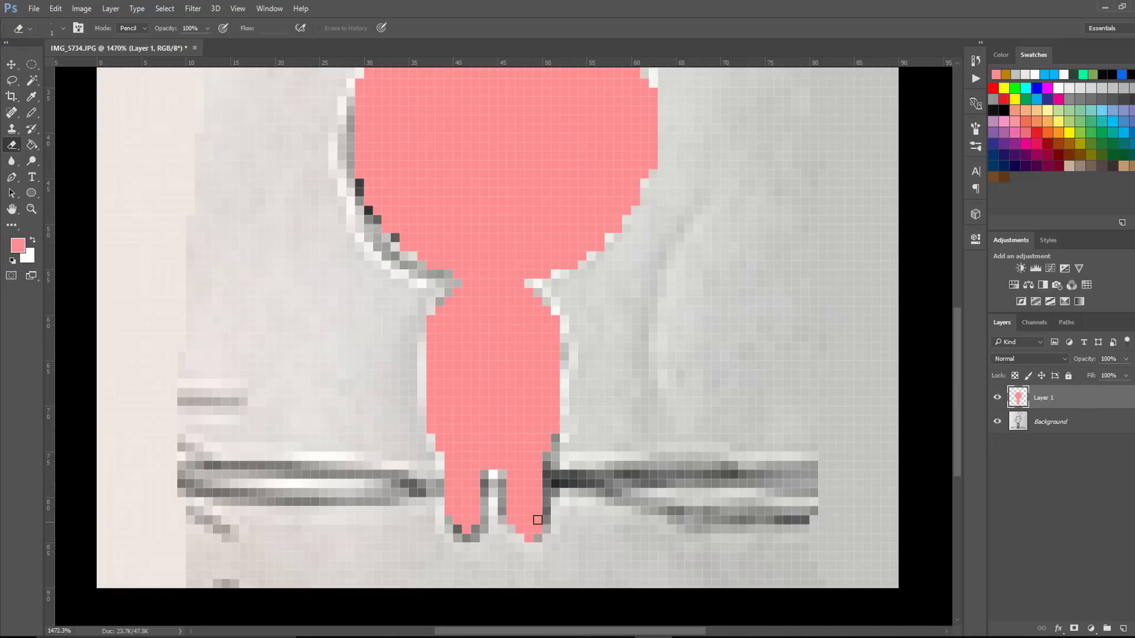
# Select the lower part of the right-hand leg with an elliptical marquee, nudge it up one pixel and deselect
pyautogui.press('m')
pyautogui.moveTo(568, 579); pyautogui.dragTo(499, 483)
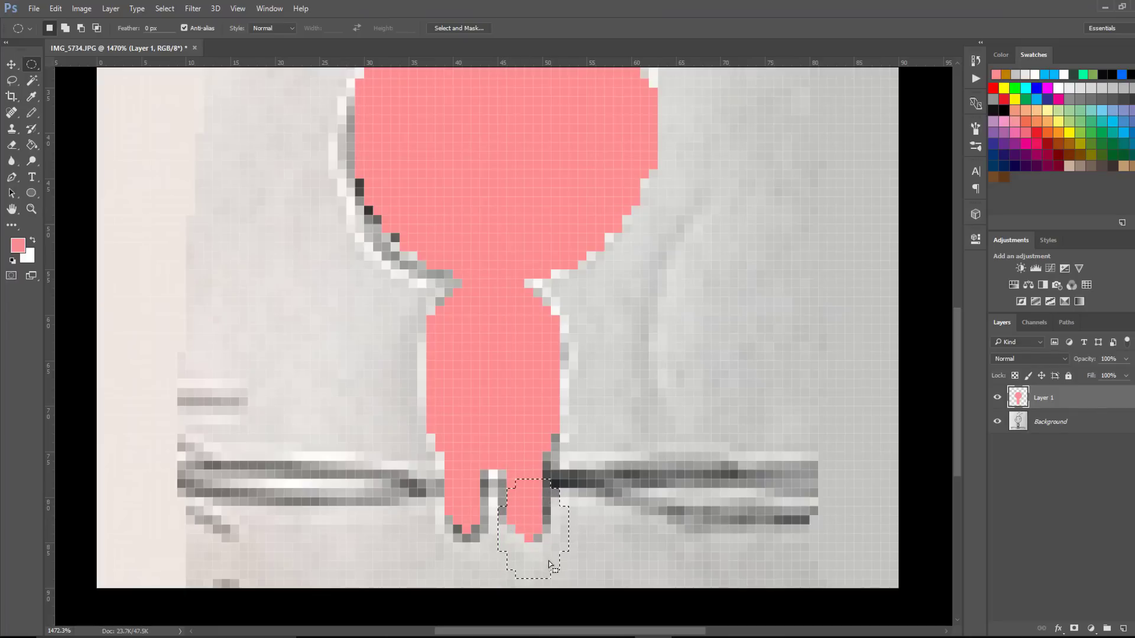
pyautogui.press('v')
pyautogui.press('Up')
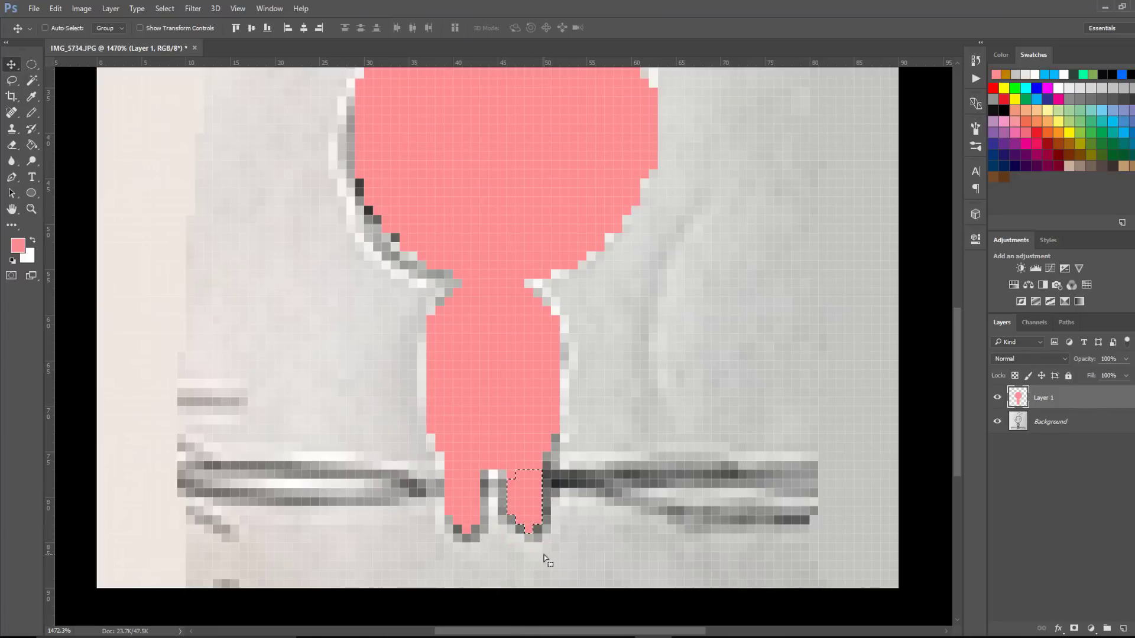
pyautogui.hotkey('ctrl', 'd')
pyautogui.press('m')
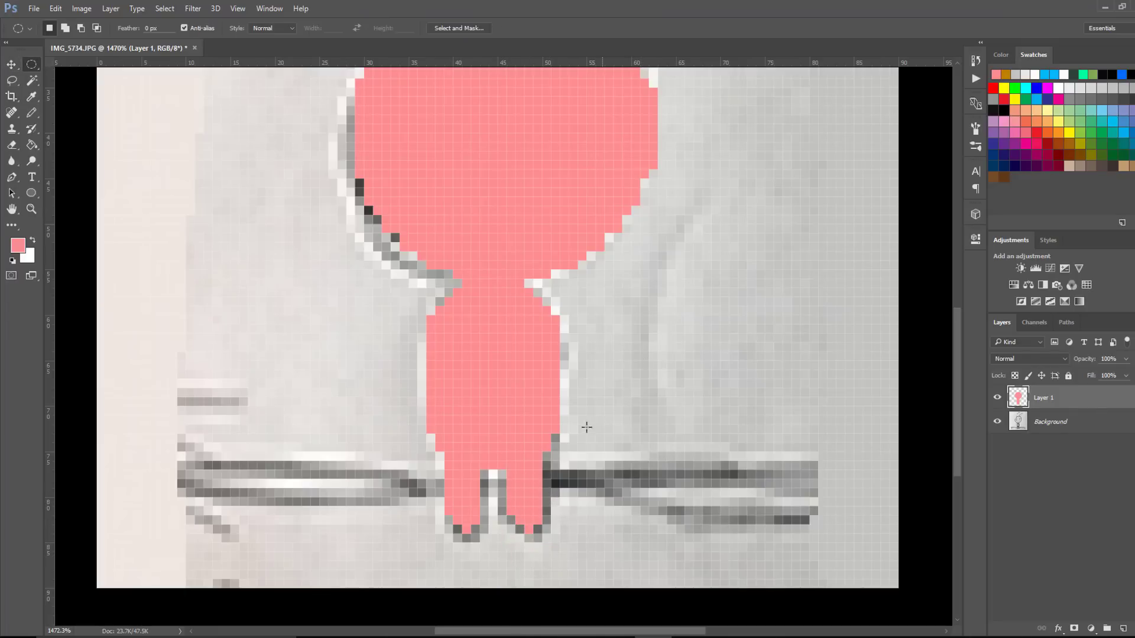
# Draw the left-hand antenna in pink along the sketch with a 1 px Pencil on Layer 1 and hide the Background layer
pyautogui.press('z')
pyautogui.moveTo(543, 418); pyautogui.dragTo(485, 431)
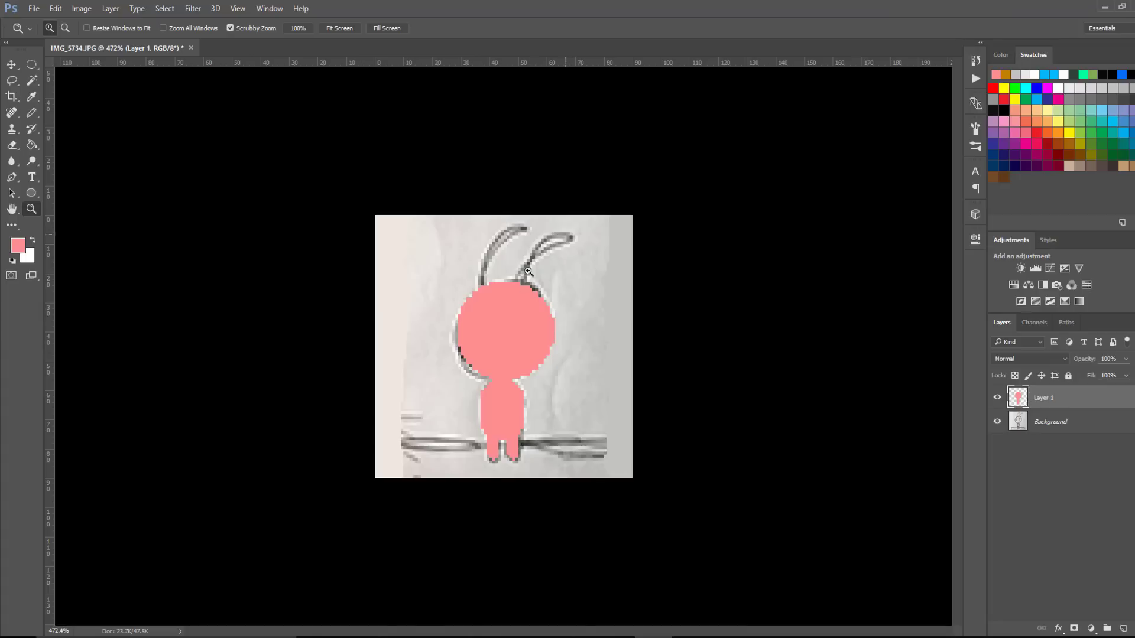
pyautogui.moveTo(530, 347); pyautogui.dragTo(503, 311)
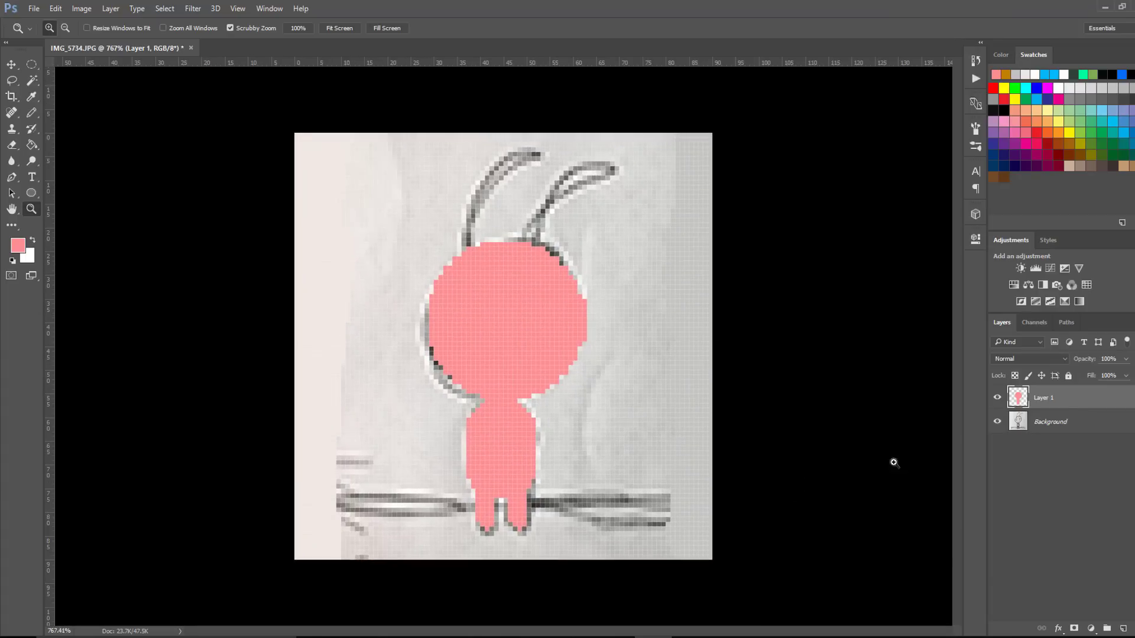
pyautogui.hotkey('ctrl', 'shift', 'alt', 'n')
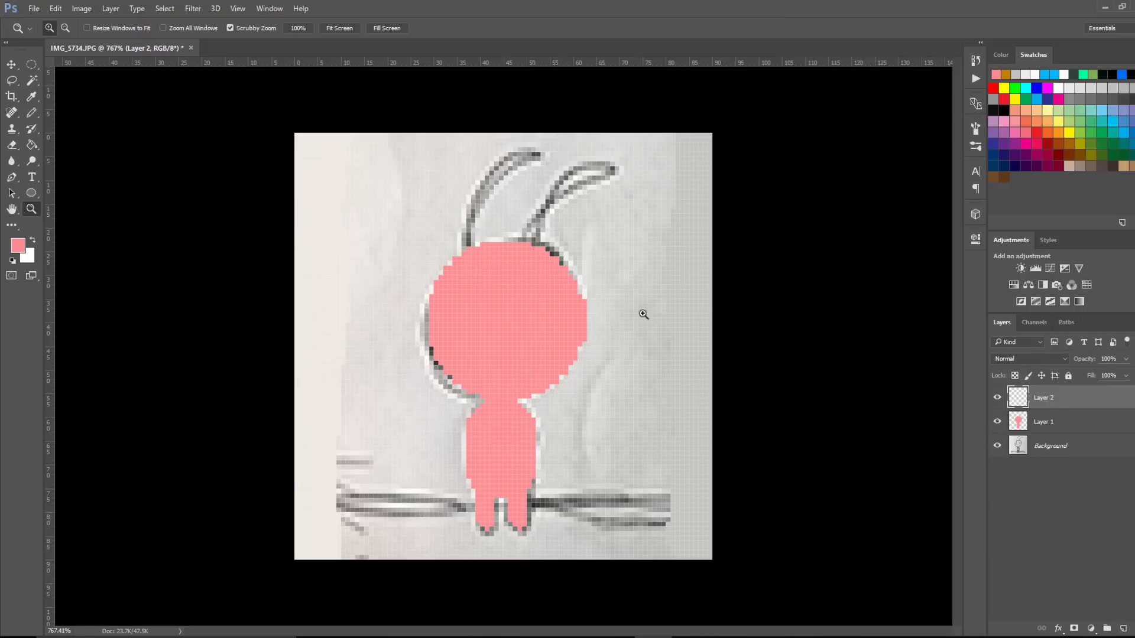
pyautogui.hotkey('ctrl', 'z')
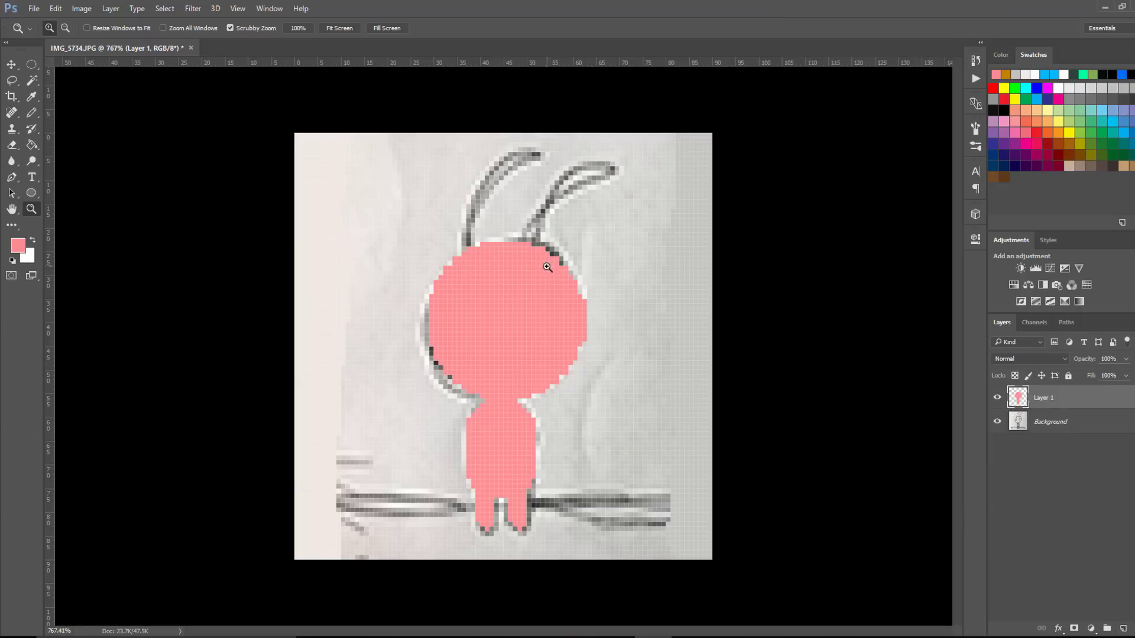
pyautogui.press('b')
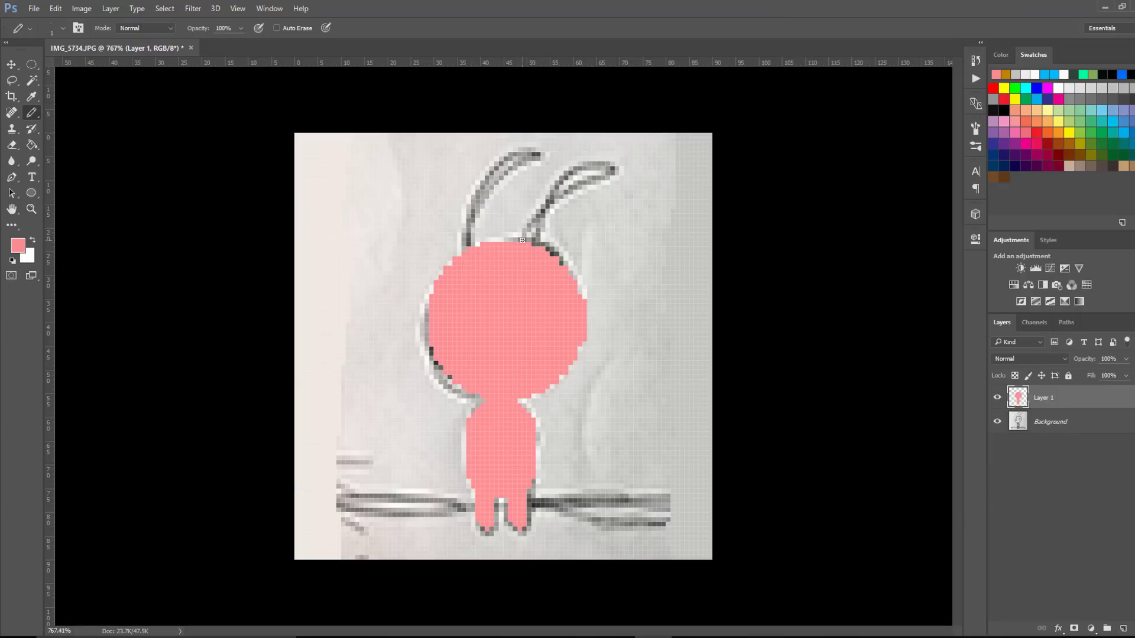
pyautogui.moveTo(470, 255)
pyautogui.mouseDown()
pyautogui.moveTo(470, 216)
pyautogui.moveTo(536, 174)
pyautogui.mouseUp()
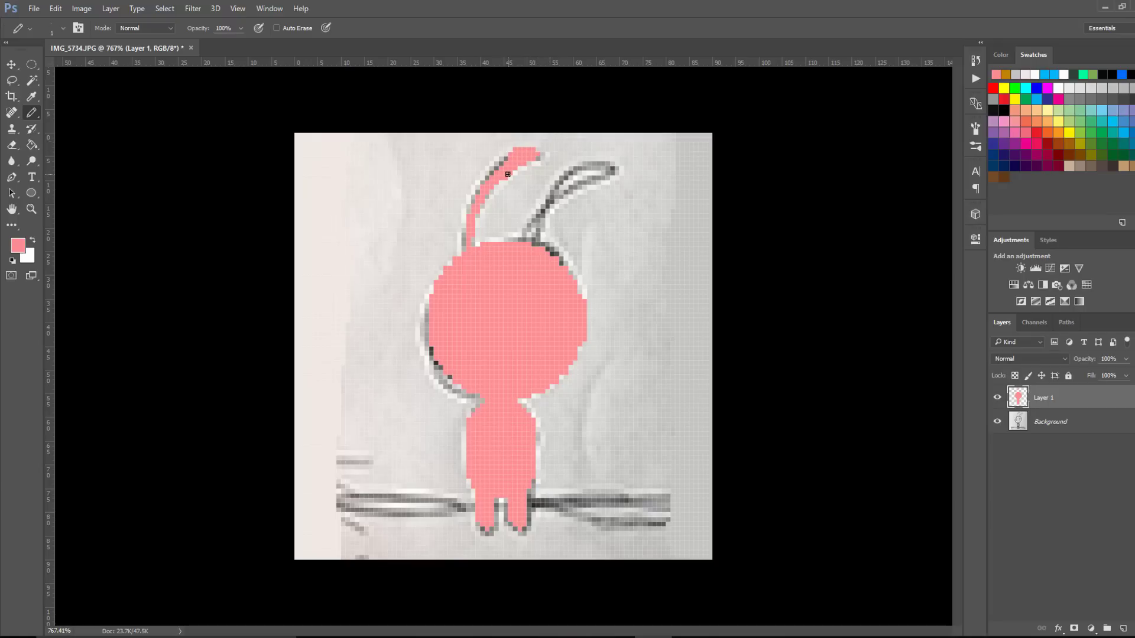
pyautogui.hotkey('ctrl', 'alt')
pyautogui.click(998, 422)
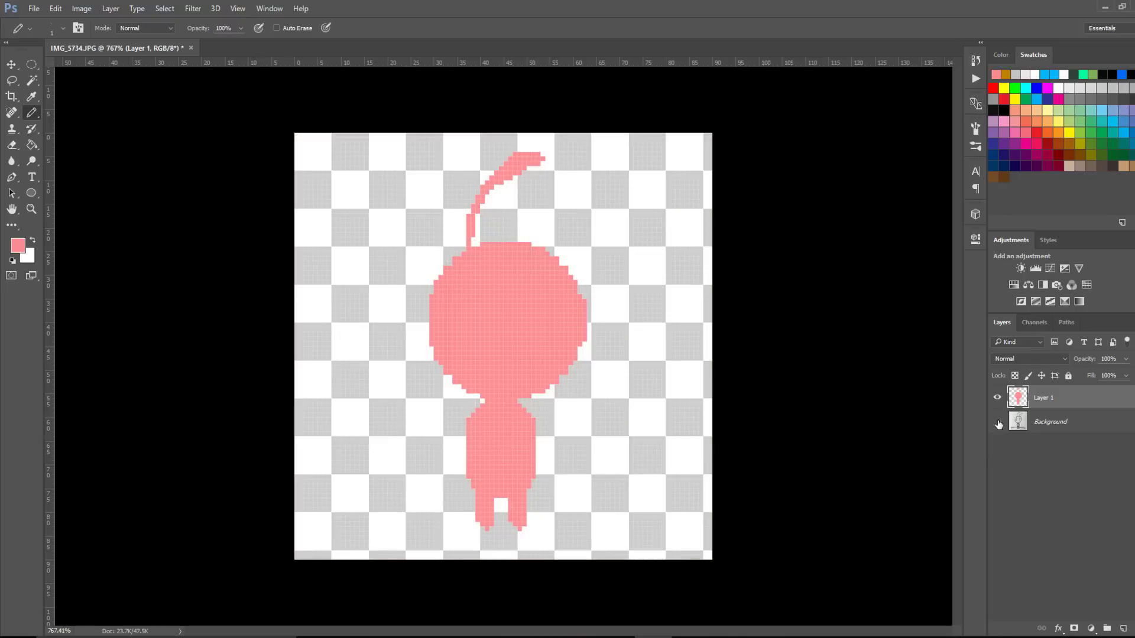
# Add a new layer directly above the Background layer and fill it with dark grey using the Paint Bucket
pyautogui.click(1076, 425)
pyautogui.click(1123, 628)
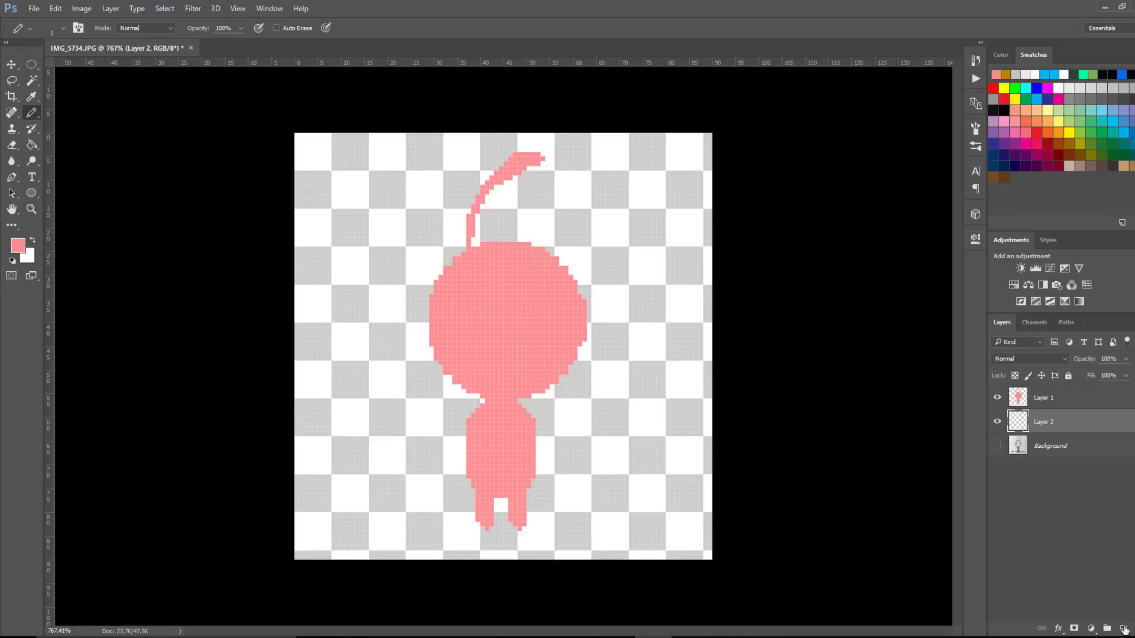
pyautogui.click(17, 246)
pyautogui.moveTo(746, 349); pyautogui.dragTo(735, 352)
pyautogui.click(1008, 227)
pyautogui.press('g')
pyautogui.click(628, 316)
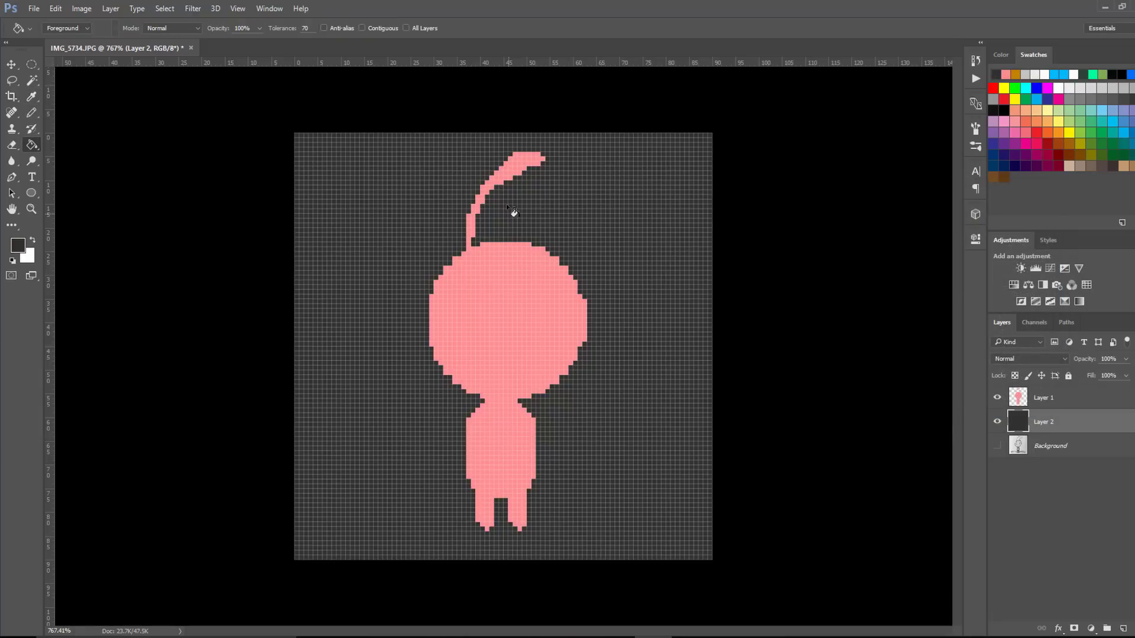
# Refine the antenna on Layer 1 with the Eraser and pink Pencil, thinning its lower stem to one pixel and squaring its tip
pyautogui.press('z')
pyautogui.moveTo(516, 234)
pyautogui.mouseDown()
pyautogui.moveTo(509, 246)
pyautogui.moveTo(535, 258)
pyautogui.moveTo(512, 345)
pyautogui.mouseUp()
pyautogui.press('b')
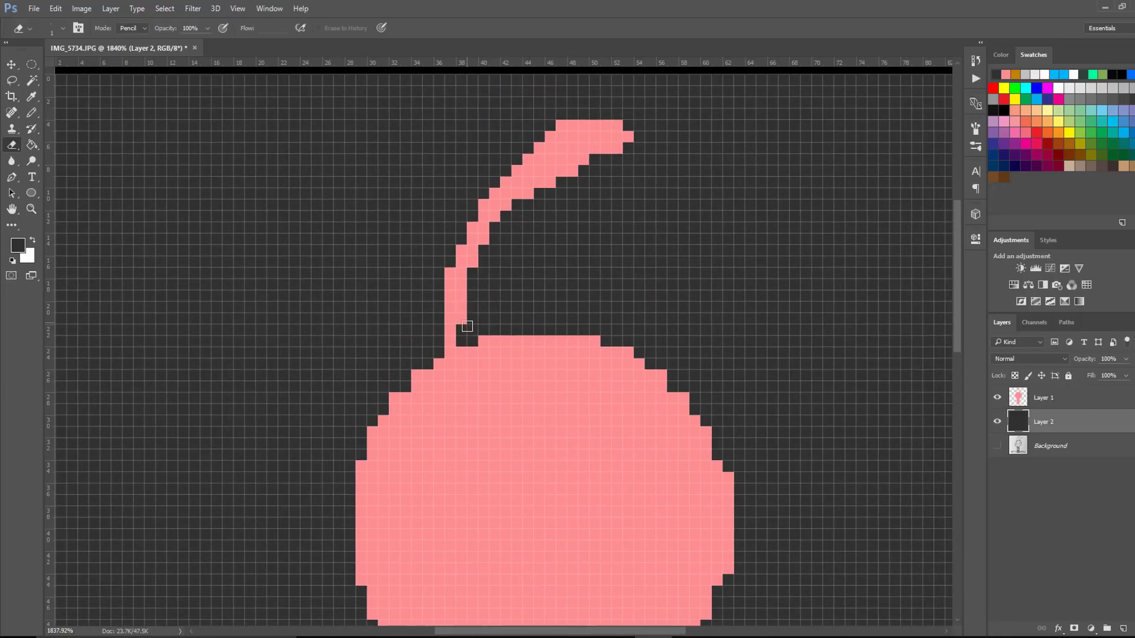
pyautogui.keyDown('alt'); pyautogui.click(507, 206); pyautogui.keyUp('alt')
pyautogui.hotkey('alt', ']')
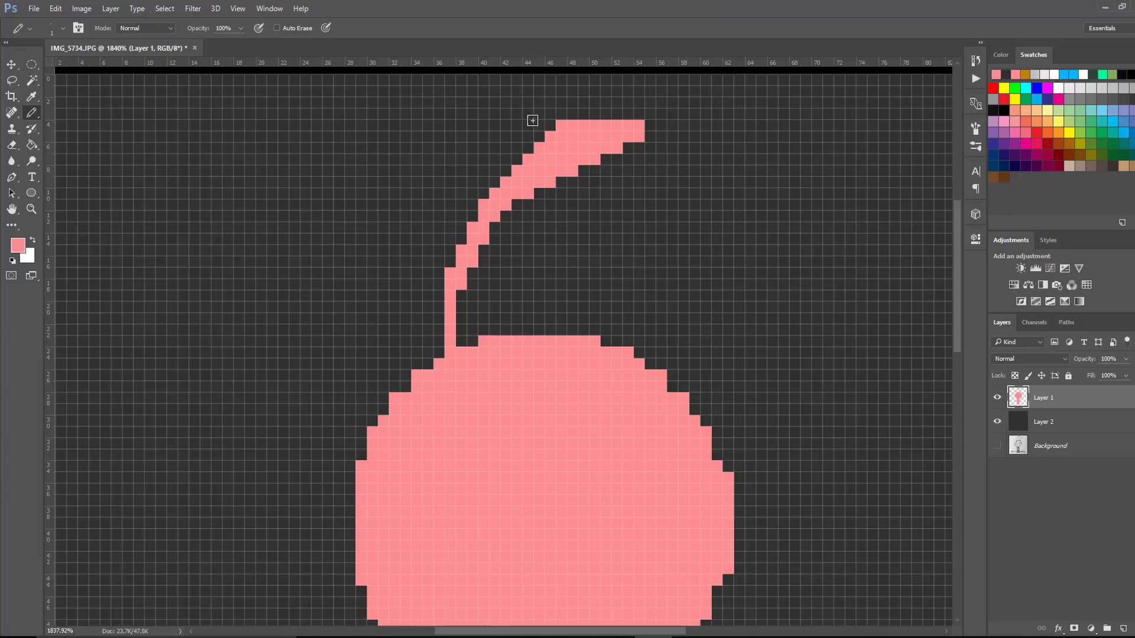
# Select the head and antenna with a rectangular marquee, nudge them one pixel left to centre them over the body, and deselect
pyautogui.press('z')
pyautogui.scroll(-3, 516, 303)
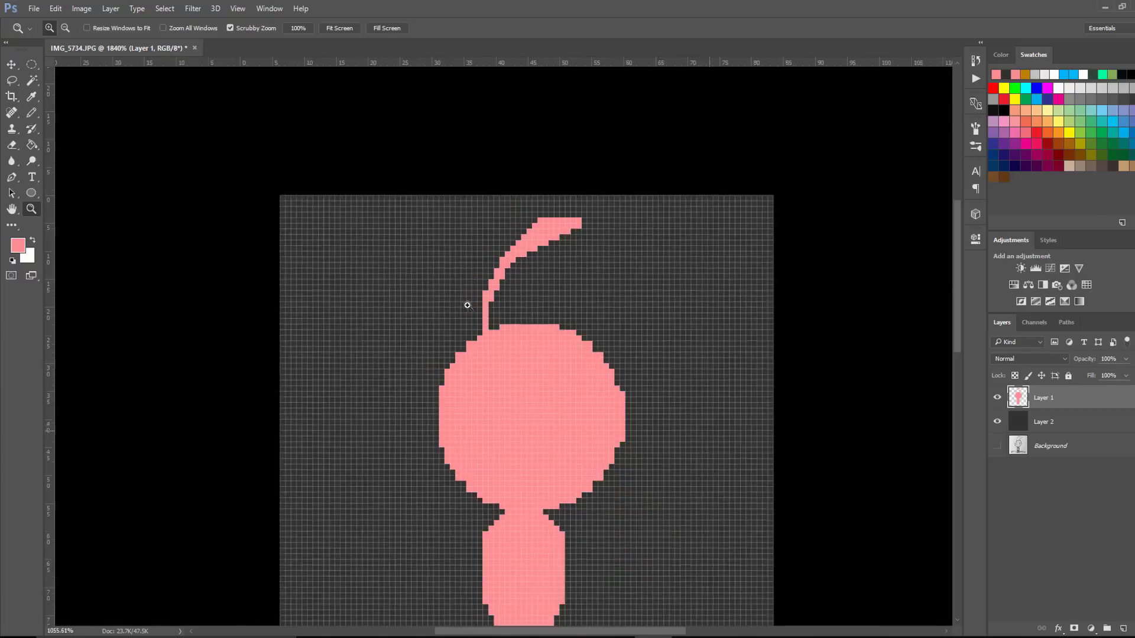
pyautogui.click(594, 435)
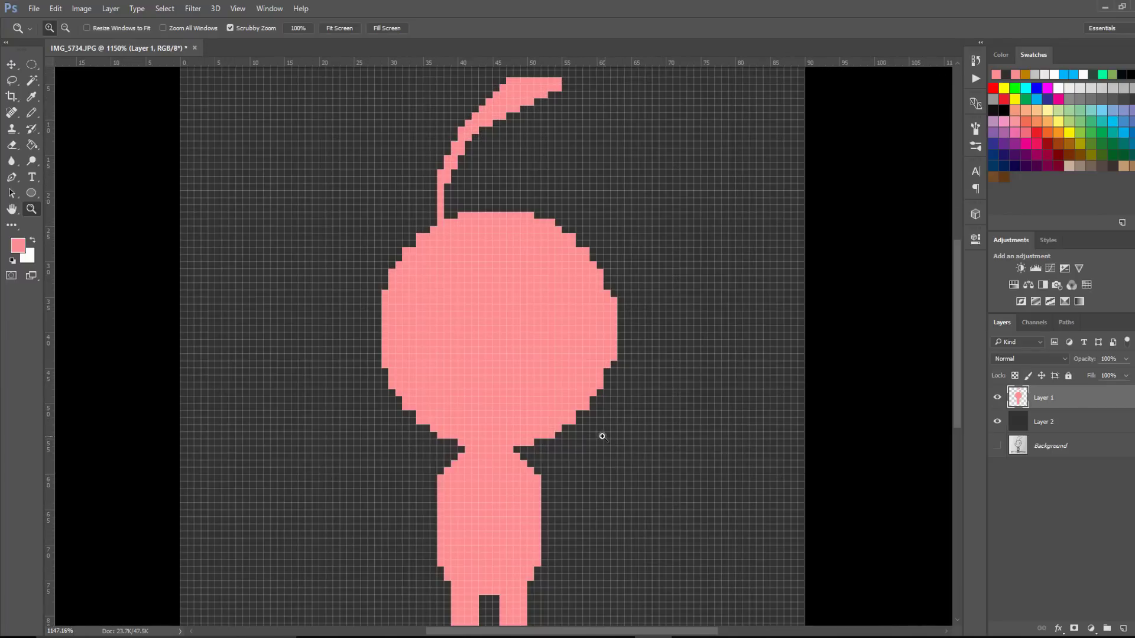
pyautogui.scroll(-3, 580, 448)
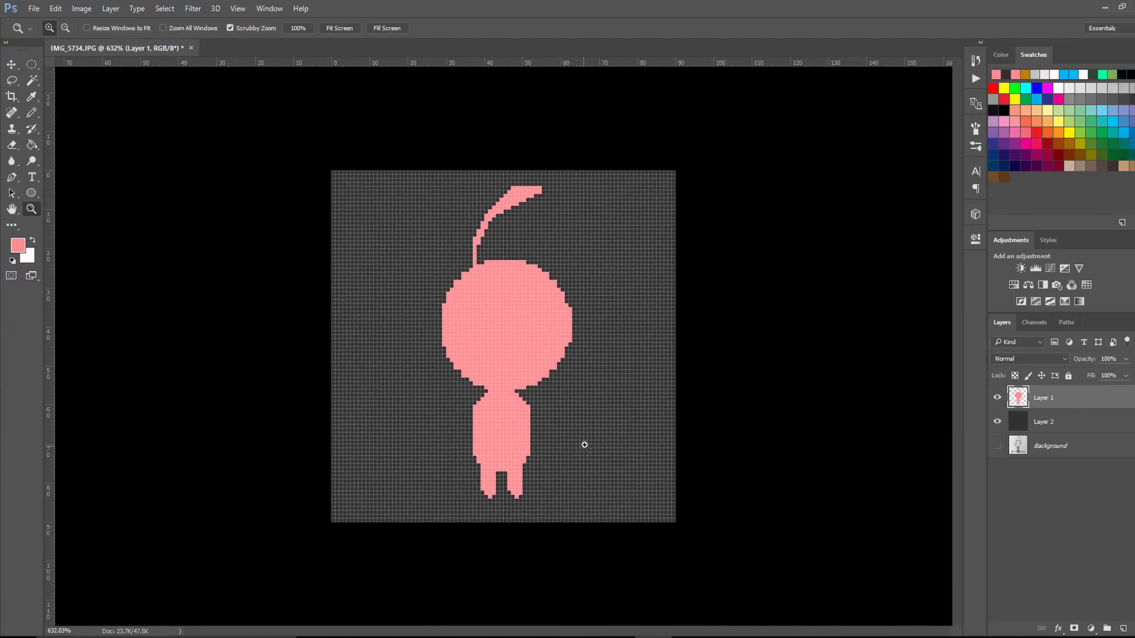
pyautogui.press('m')
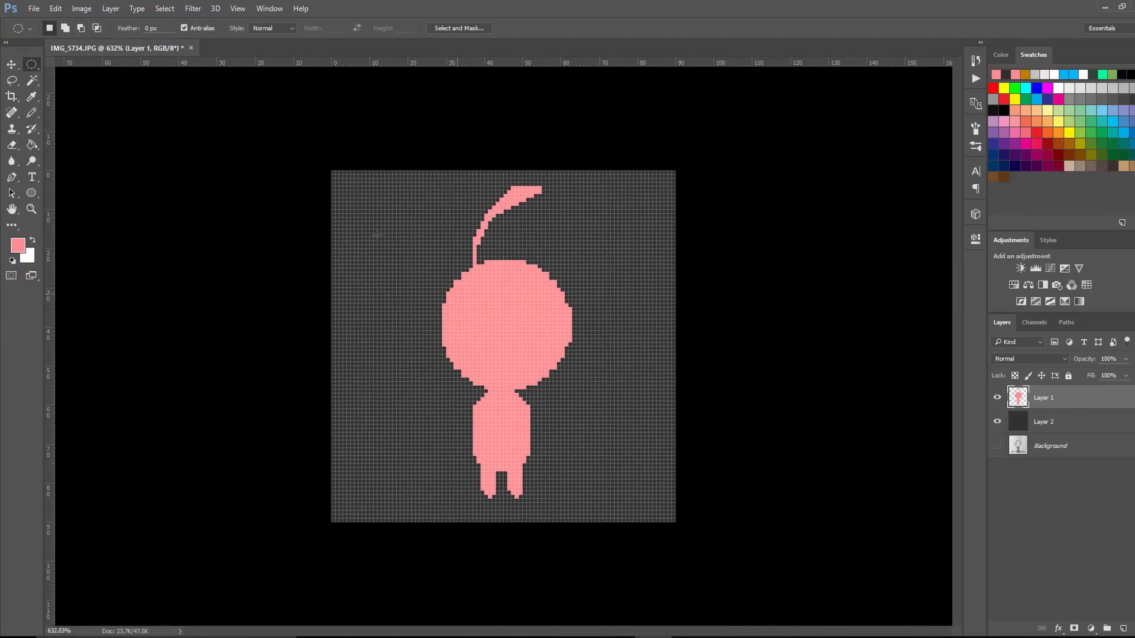
pyautogui.rightClick(32, 62)
pyautogui.click(71, 62)
pyautogui.moveTo(393, 170); pyautogui.dragTo(449, 209)
pyautogui.moveTo(491, 244); pyautogui.dragTo(618, 389)
pyautogui.press('v')
pyautogui.press('Left')
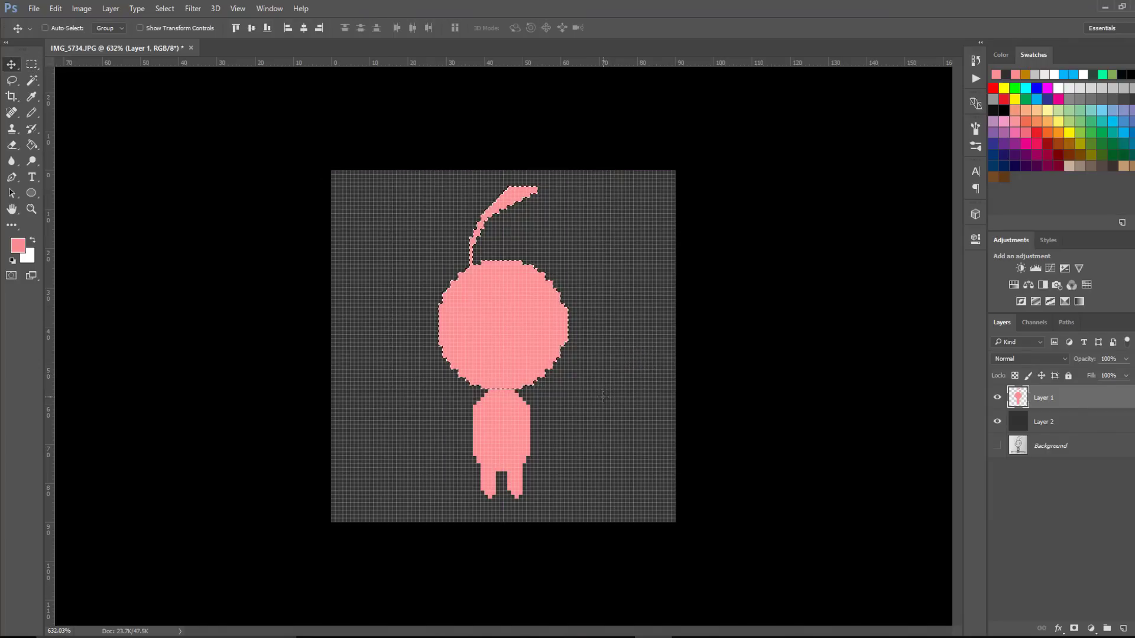
pyautogui.press('Left')
pyautogui.press('Right')
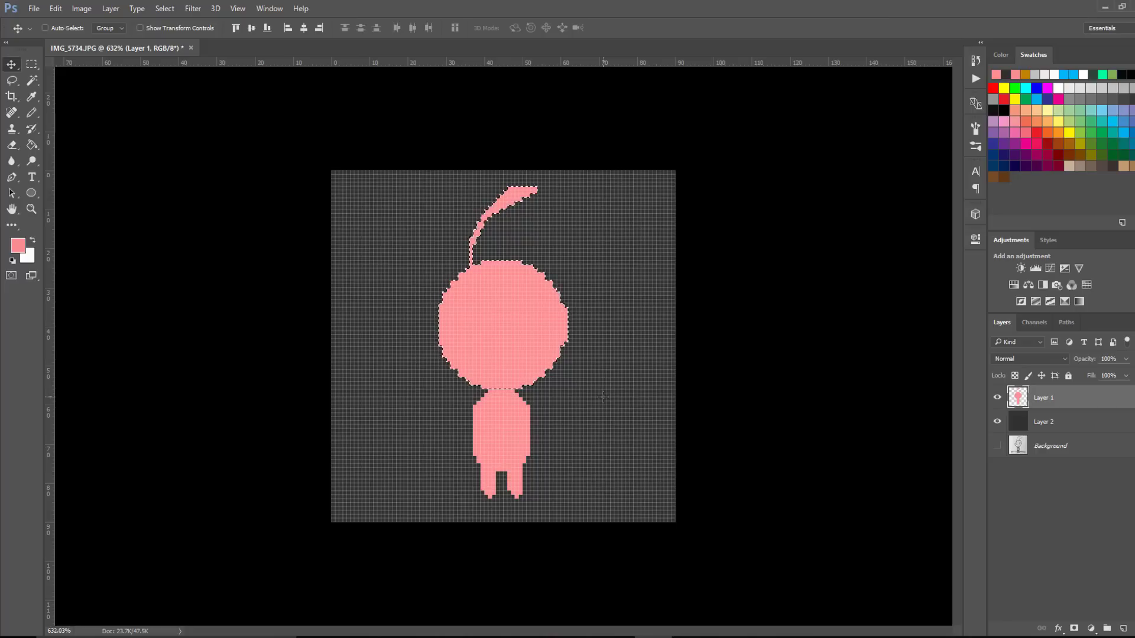
pyautogui.press('Left')
pyautogui.press('Right')
pyautogui.press('m')
pyautogui.hotkey('ctrl', 'd')
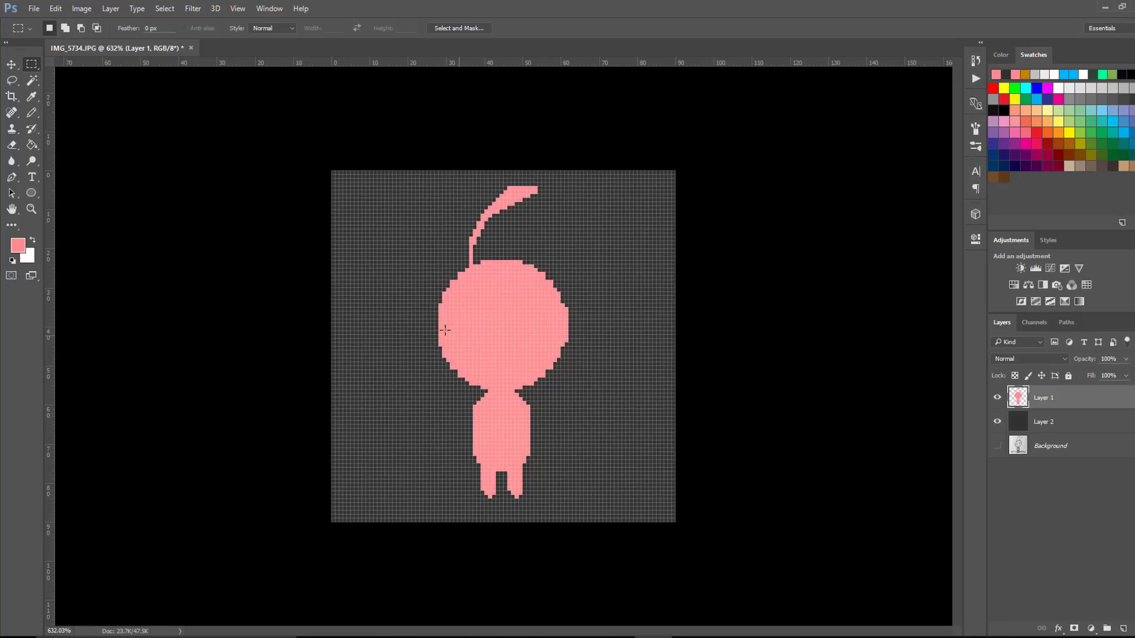
# Select the left half of the head with a rectangular marquee and place a copy of it in the empty area right of the head
pyautogui.press('z')
pyautogui.moveTo(499, 375); pyautogui.dragTo(533, 387)
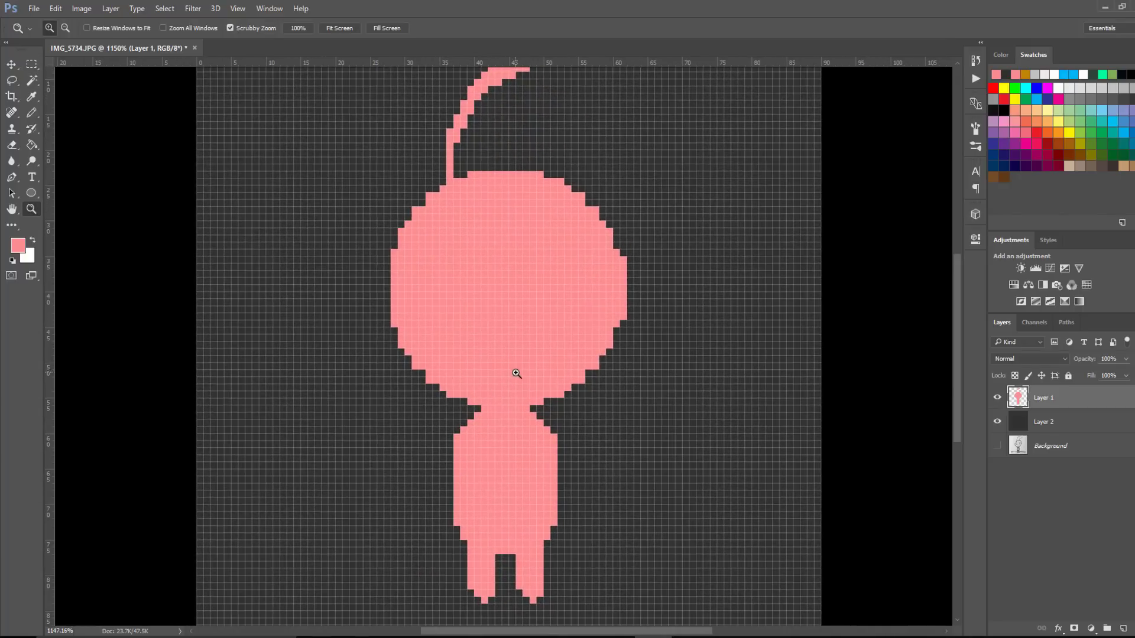
pyautogui.press('m')
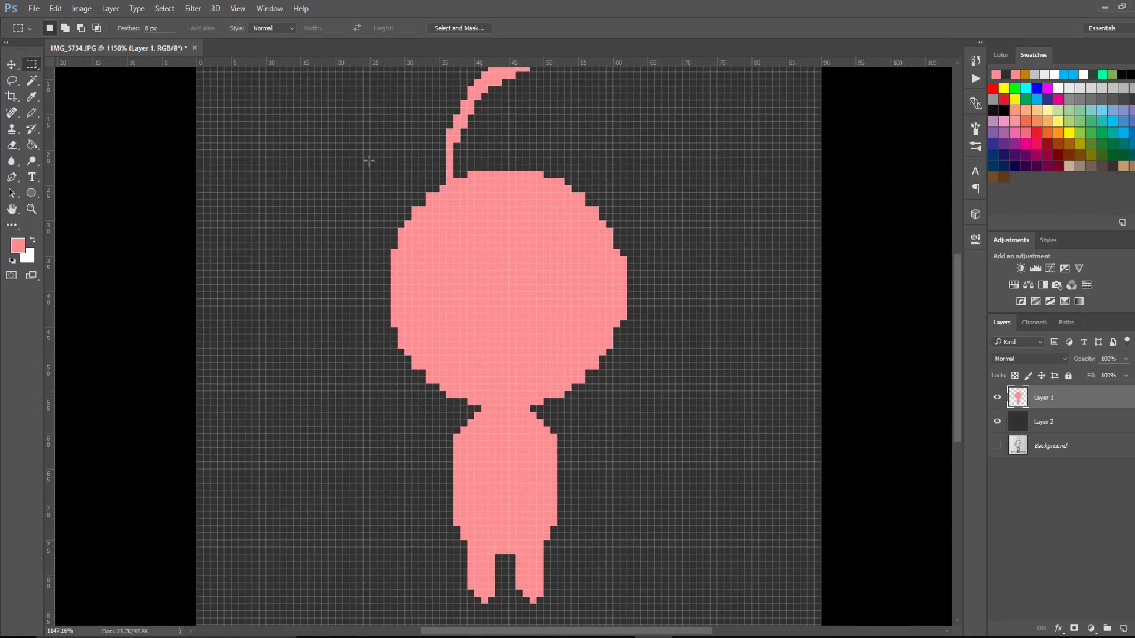
pyautogui.moveTo(357, 157); pyautogui.dragTo(493, 411)
pyautogui.press('v')
pyautogui.moveTo(512, 310); pyautogui.dragTo(705, 292)
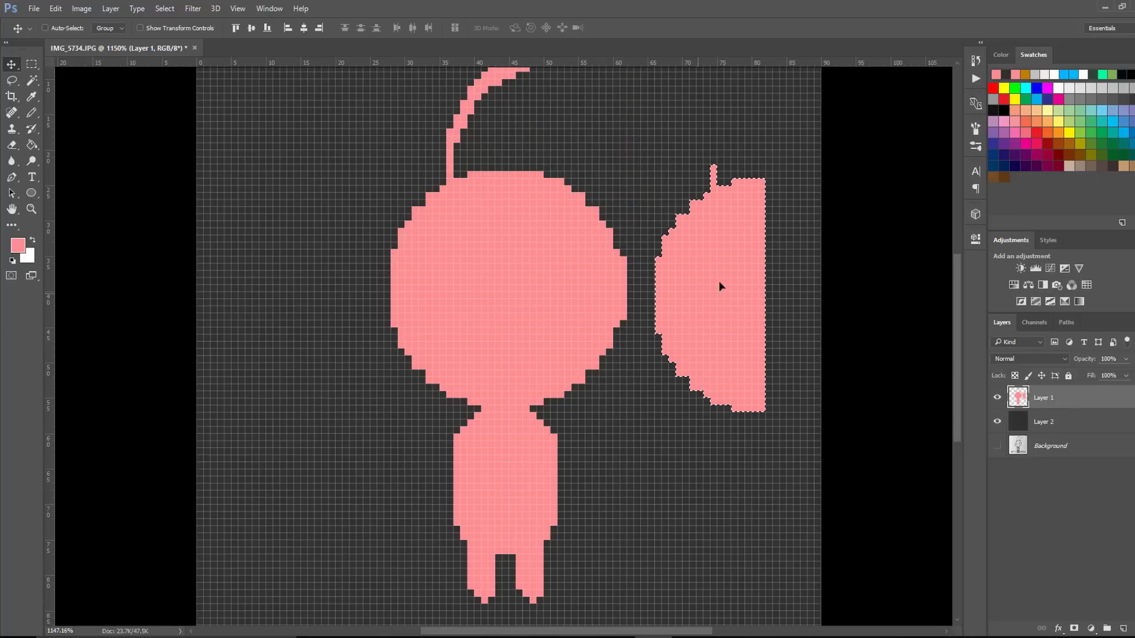
# Flip the copied half-head horizontally, place it over the right half of the head and deselect
pyautogui.hotkey('ctrl', 't')
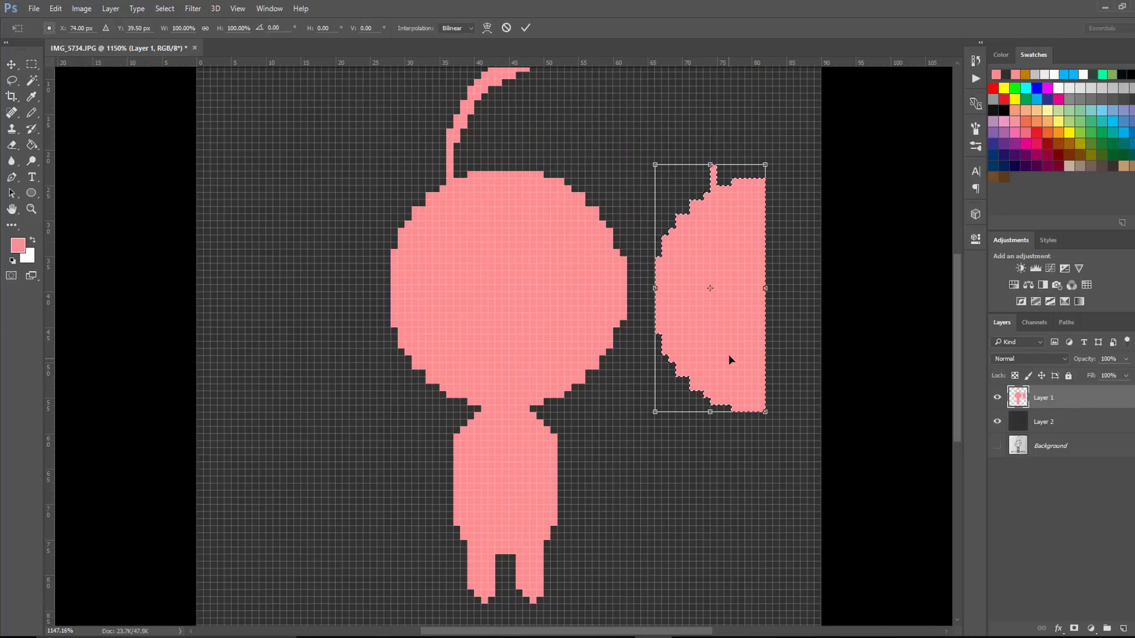
pyautogui.rightClick(729, 324)
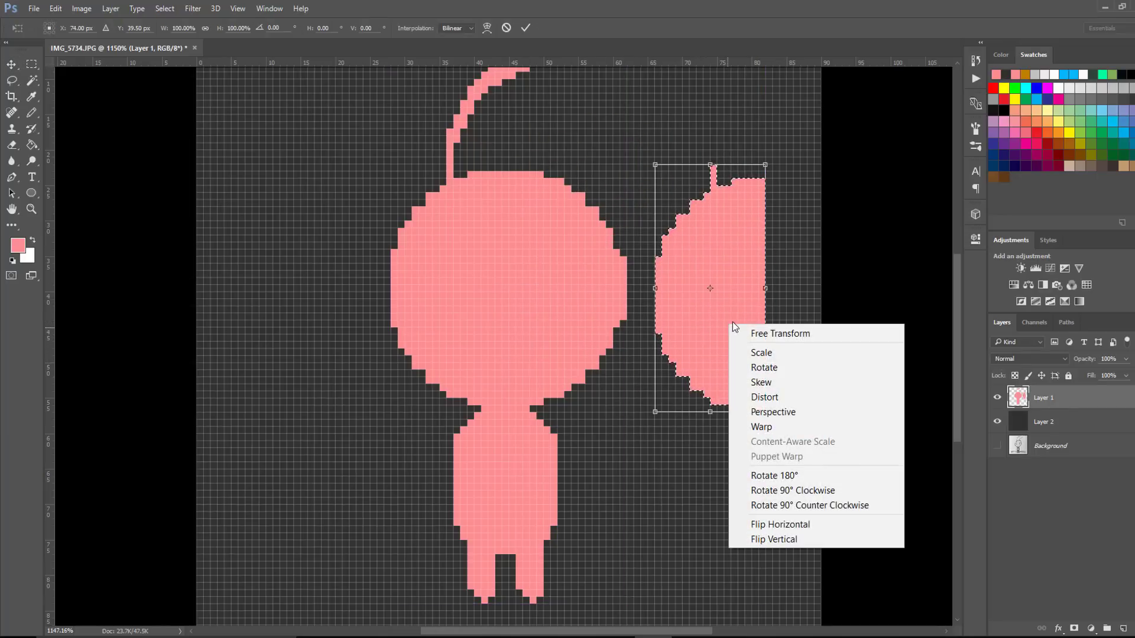
pyautogui.click(808, 526)
pyautogui.press('Return')
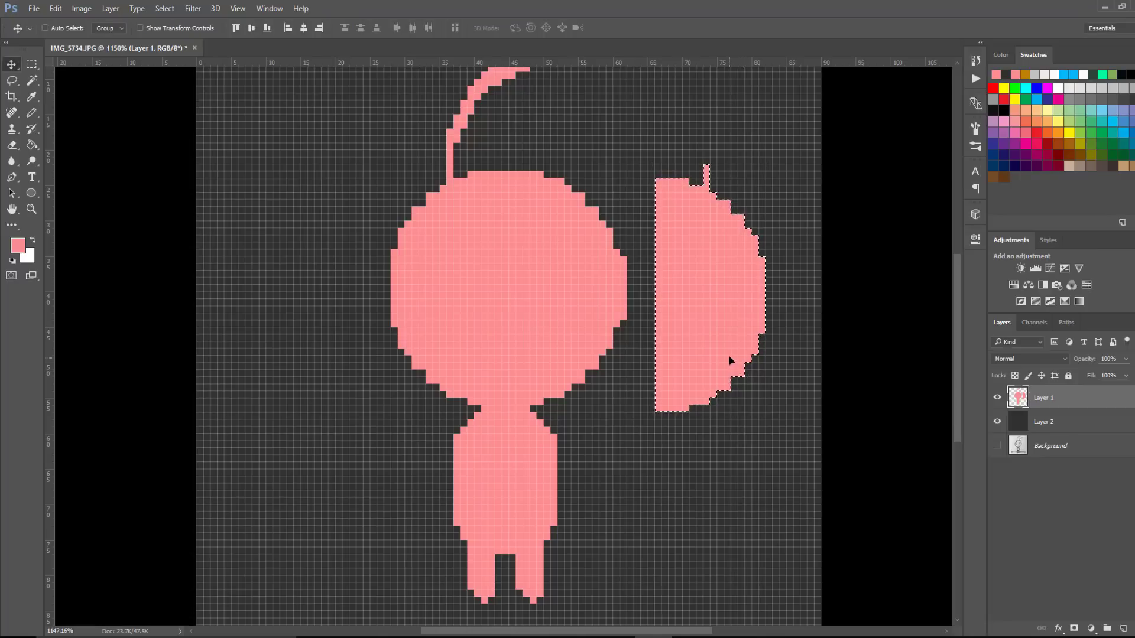
pyautogui.moveTo(730, 345); pyautogui.dragTo(588, 342)
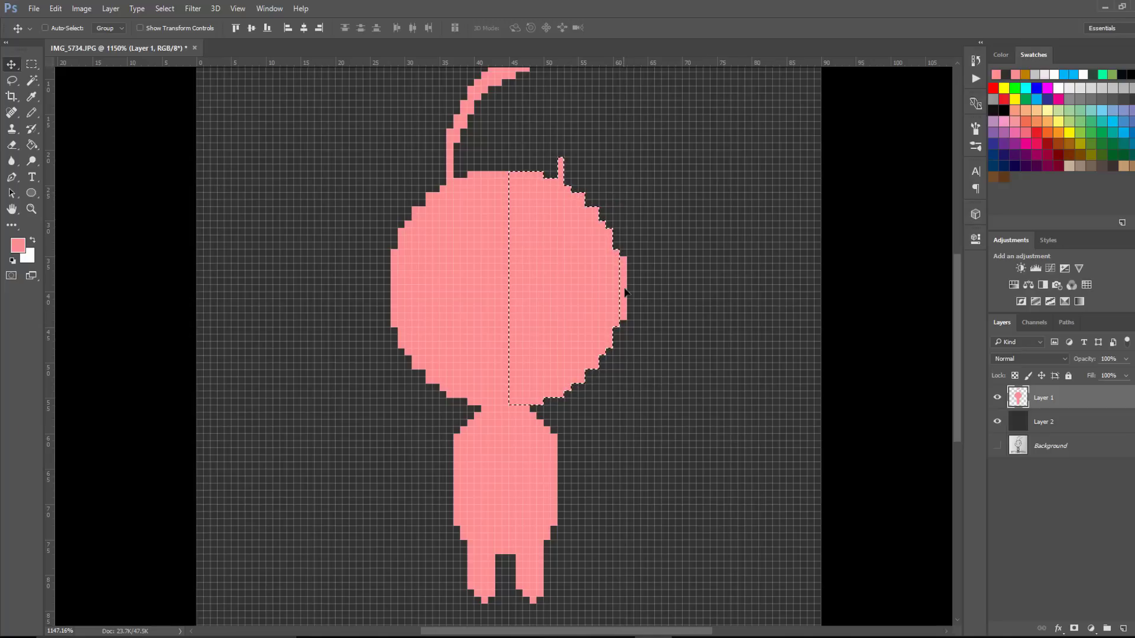
pyautogui.hotkey('ctrl', 'd')
# Erase the leftover antenna stub above the head and the extra pixel column on the head's right edge
pyautogui.press('e')
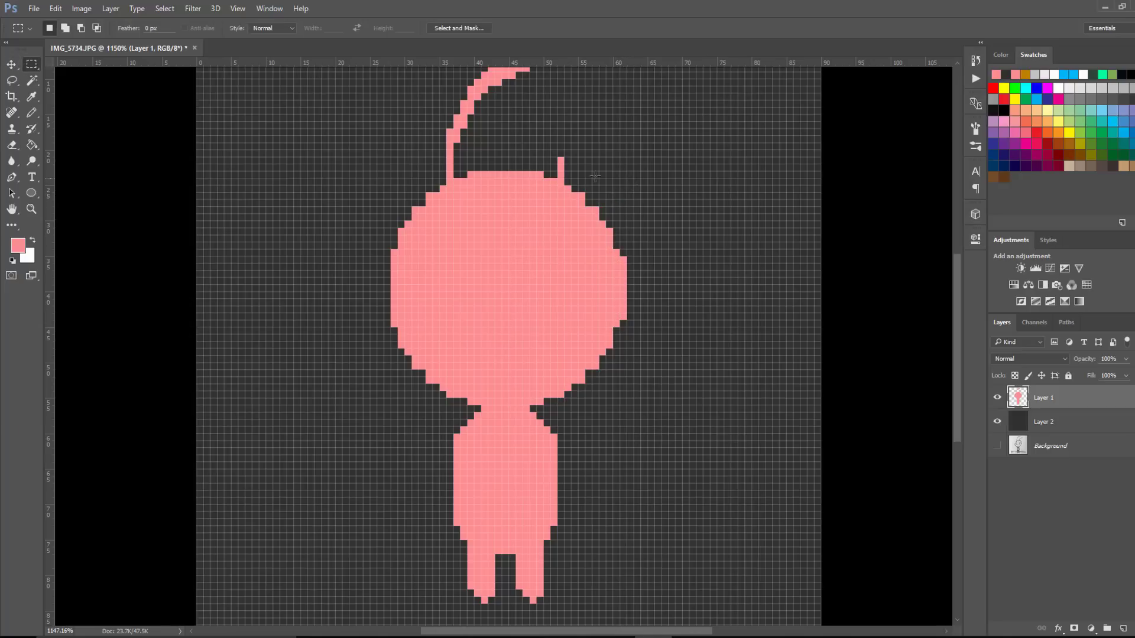
pyautogui.moveTo(564, 147); pyautogui.dragTo(561, 168)
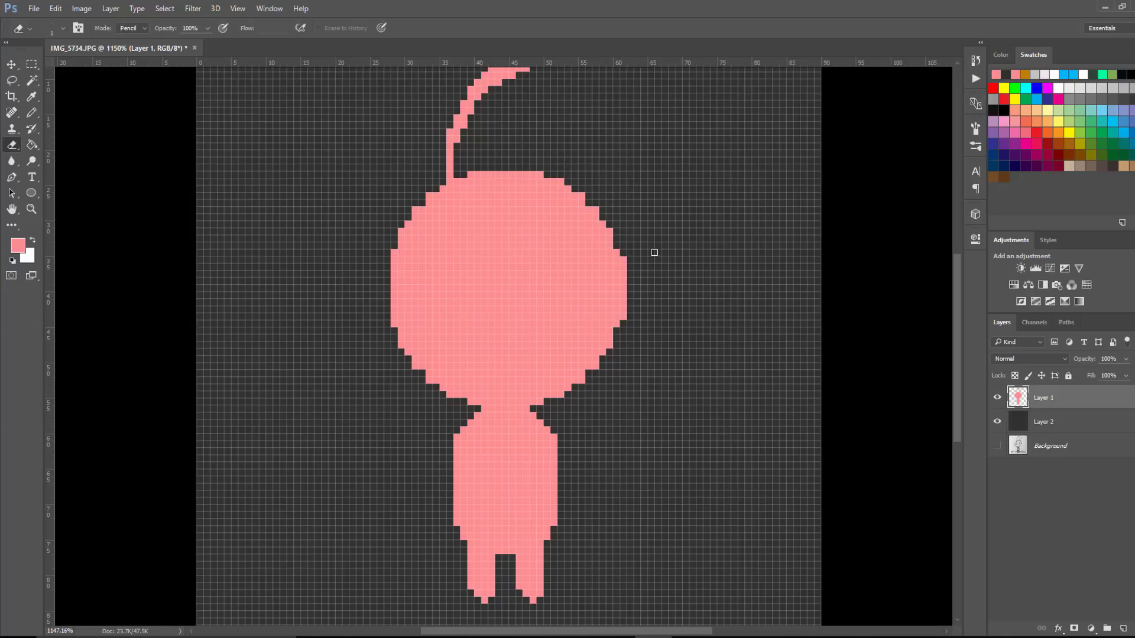
pyautogui.moveTo(626, 256); pyautogui.dragTo(623, 331)
# Lasso the antenna, place a copy of it at the same height on the right side of the head and deselect
pyautogui.press('z')
pyautogui.moveTo(636, 280); pyautogui.dragTo(610, 291)
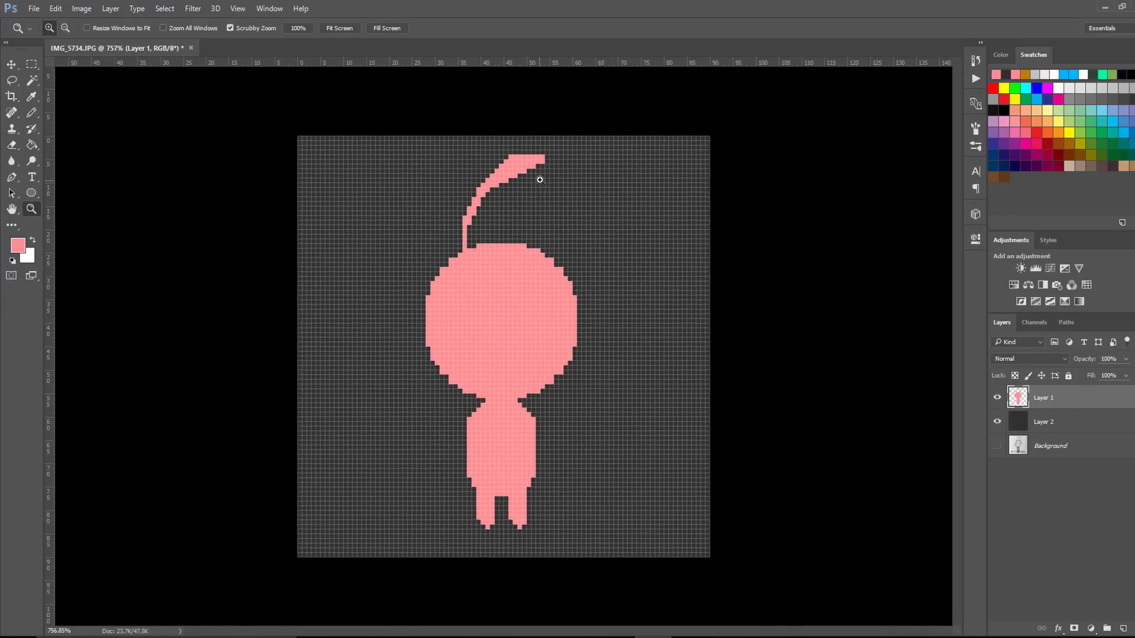
pyautogui.press('l')
pyautogui.moveTo(553, 142)
pyautogui.mouseDown()
pyautogui.moveTo(440, 180)
pyautogui.moveTo(432, 225)
pyautogui.moveTo(458, 252)
pyautogui.moveTo(565, 187)
pyautogui.moveTo(553, 142)
pyautogui.mouseUp()
pyautogui.press('v')
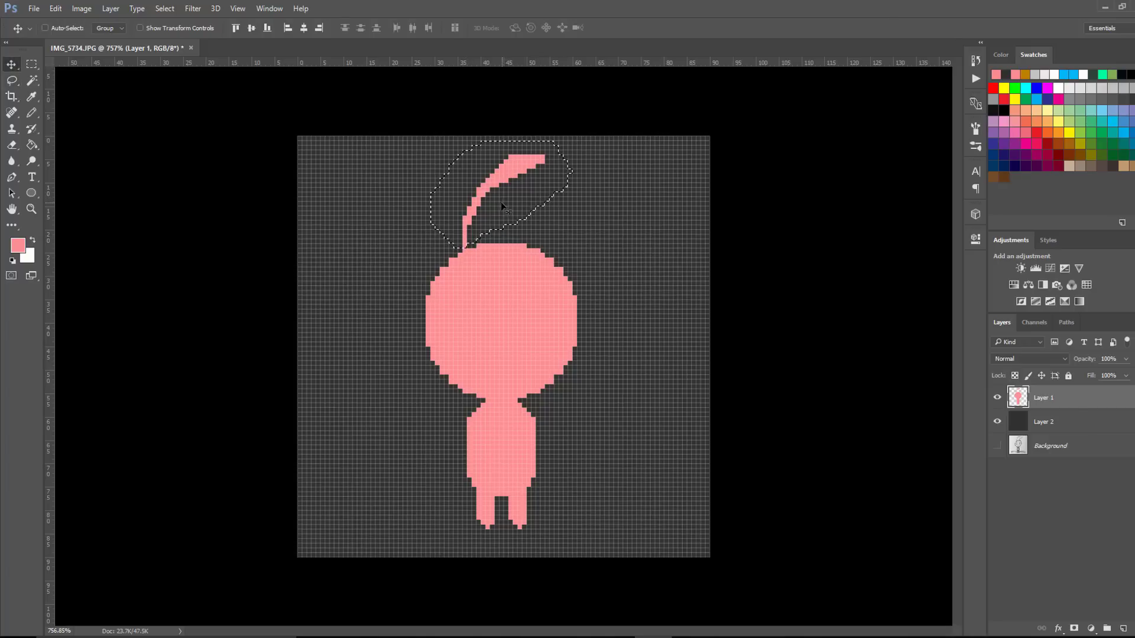
pyautogui.press('alt')
pyautogui.moveTo(474, 199); pyautogui.dragTo(558, 203)
pyautogui.press('Down')
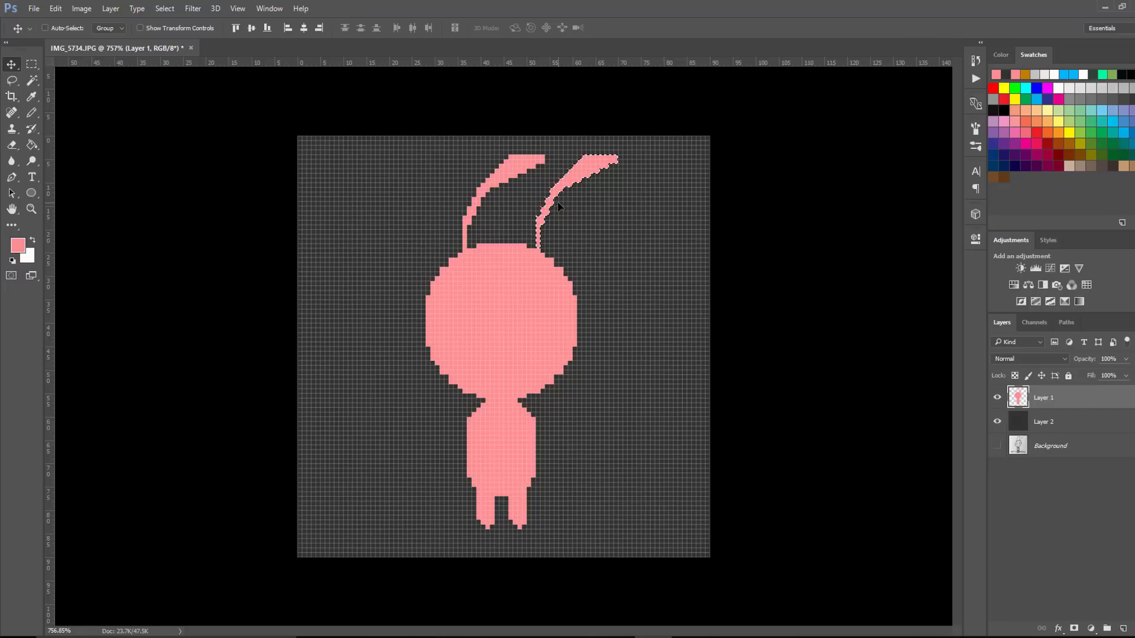
pyautogui.hotkey('ctrl', 'd')
# Shade the neck under the head and the tops of both legs with the Pencil in darker pink (#be5959)
pyautogui.press('m')
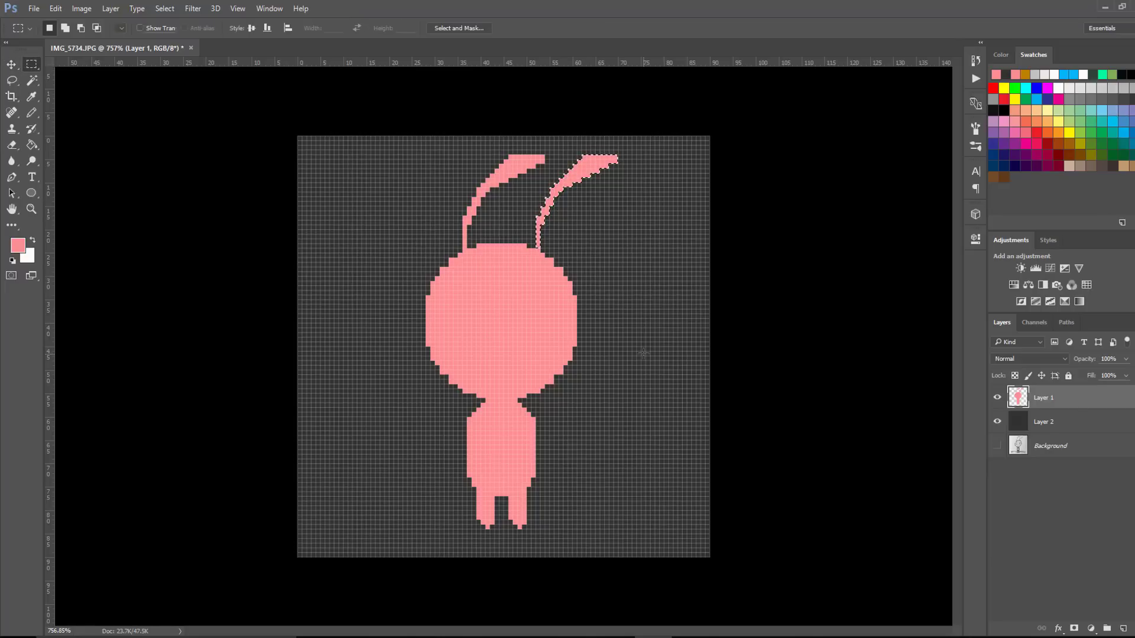
pyautogui.press('z')
pyautogui.moveTo(548, 327)
pyautogui.mouseDown()
pyautogui.moveTo(471, 325)
pyautogui.moveTo(535, 346)
pyautogui.moveTo(489, 334)
pyautogui.moveTo(505, 355)
pyautogui.moveTo(538, 357)
pyautogui.moveTo(498, 424)
pyautogui.moveTo(472, 413)
pyautogui.moveTo(510, 425)
pyautogui.mouseUp()
pyautogui.press('b')
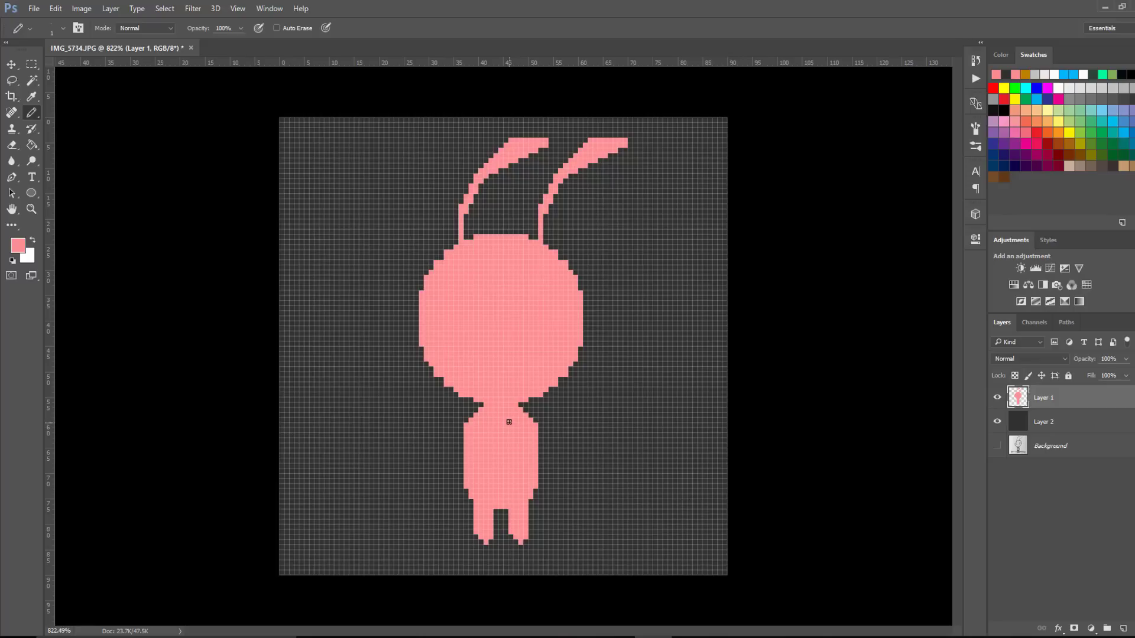
pyautogui.click(18, 245)
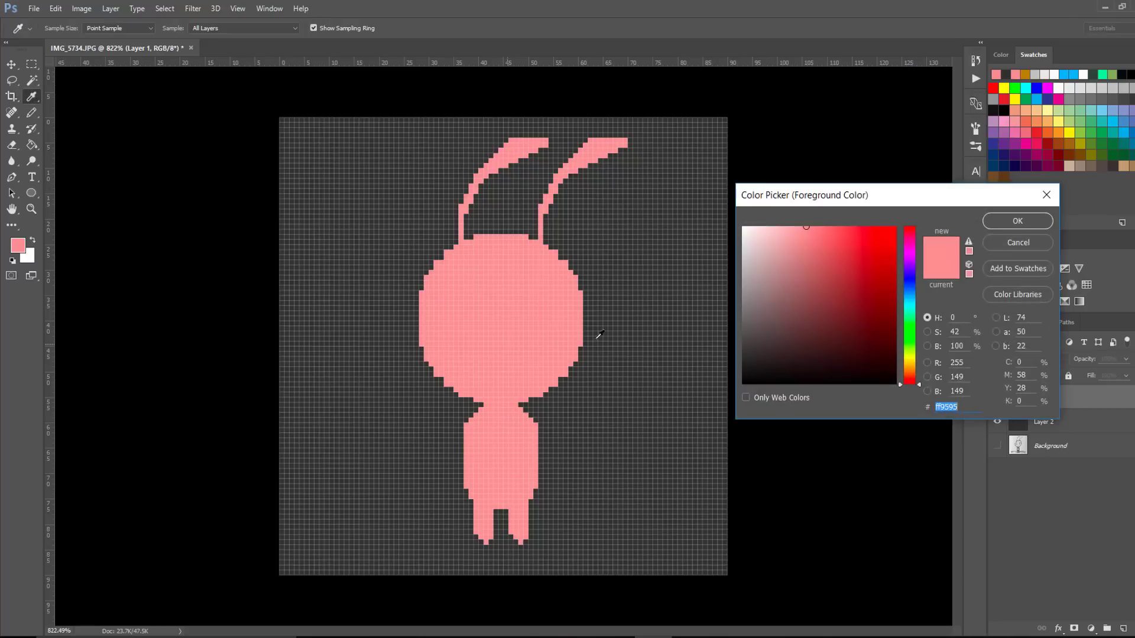
pyautogui.moveTo(805, 237); pyautogui.dragTo(824, 267)
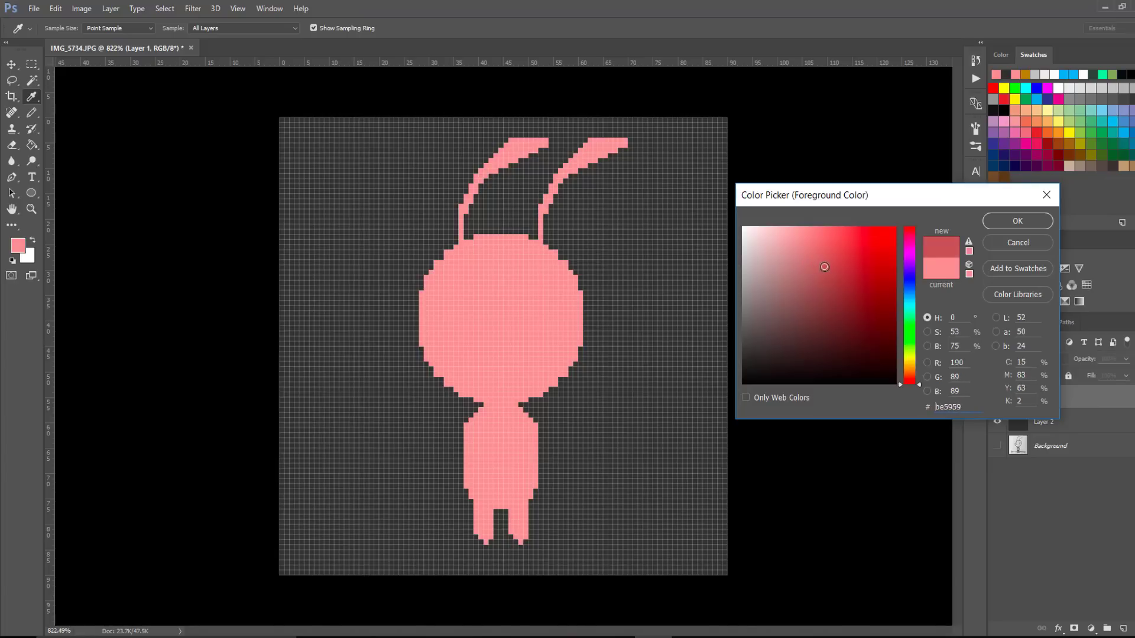
pyautogui.click(1030, 219)
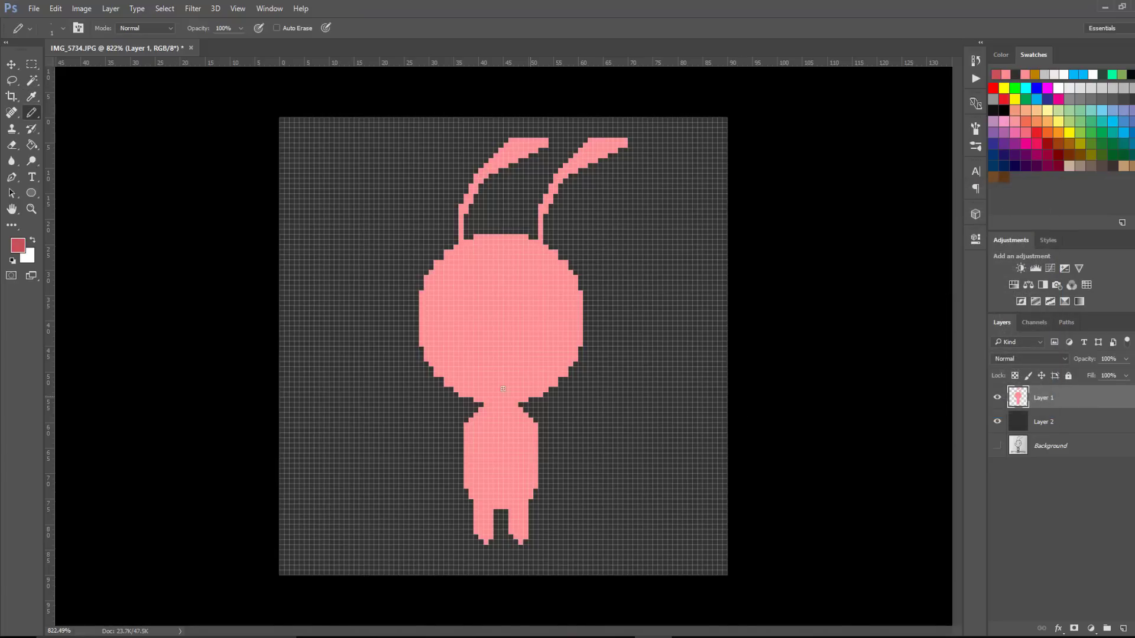
pyautogui.moveTo(486, 406); pyautogui.dragTo(522, 406)
pyautogui.moveTo(486, 414); pyautogui.dragTo(520, 413)
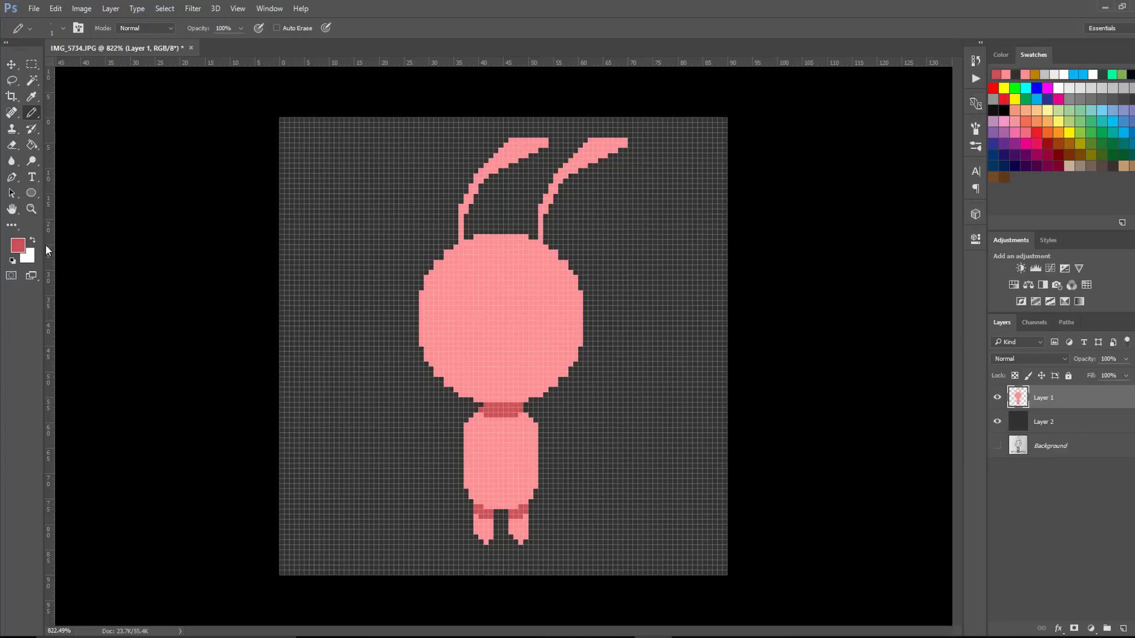
# Set the Pencil to a 3 px tip in very dark brown (#261010) and add a new layer above Layer 1
pyautogui.moveTo(827, 295); pyautogui.dragTo(830, 361)
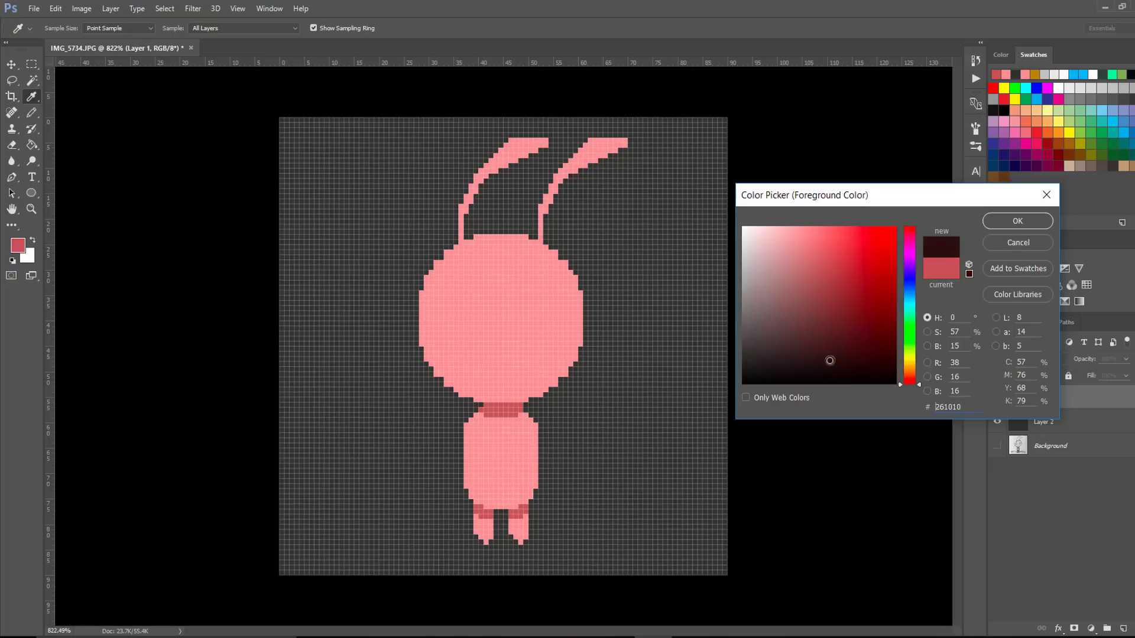
pyautogui.click(1017, 222)
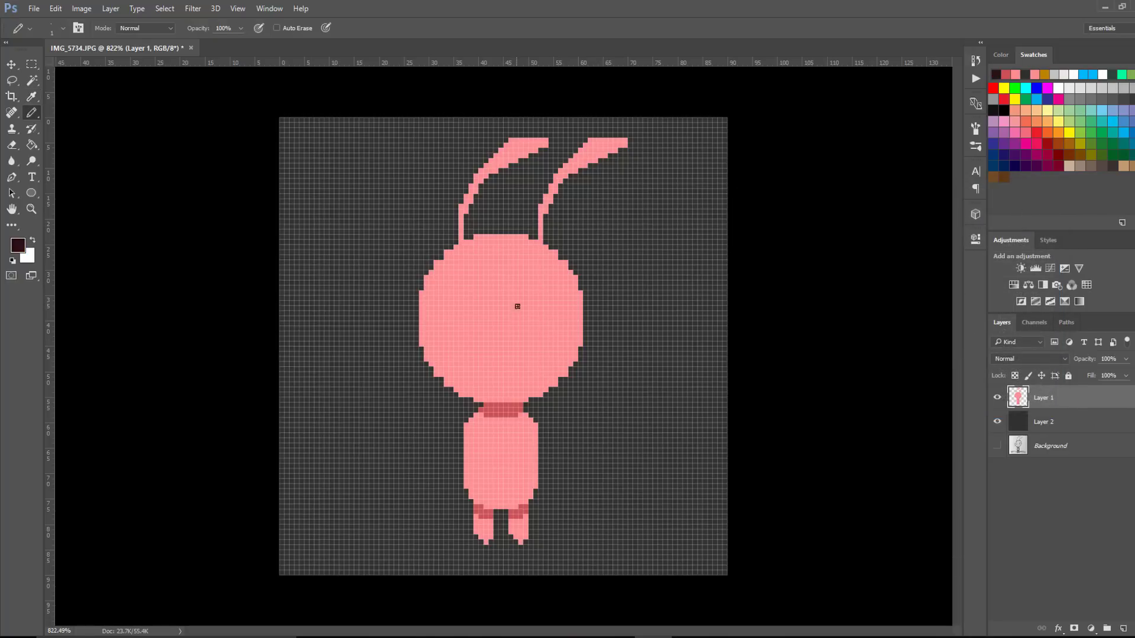
pyautogui.press(']')
pyautogui.hotkey('ctrl', 'shift', 'alt', 'n')
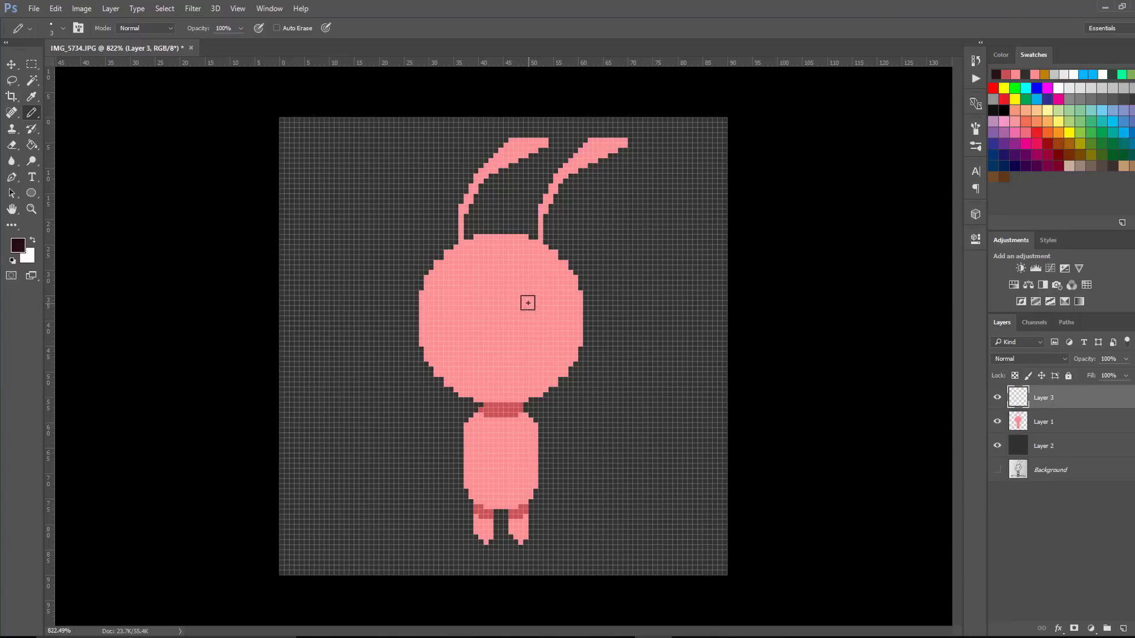
# Draw a narrow vertical dark brown eye about 3 px wide with pointed ends on the right half of the head
pyautogui.moveTo(535, 299); pyautogui.dragTo(534, 388)
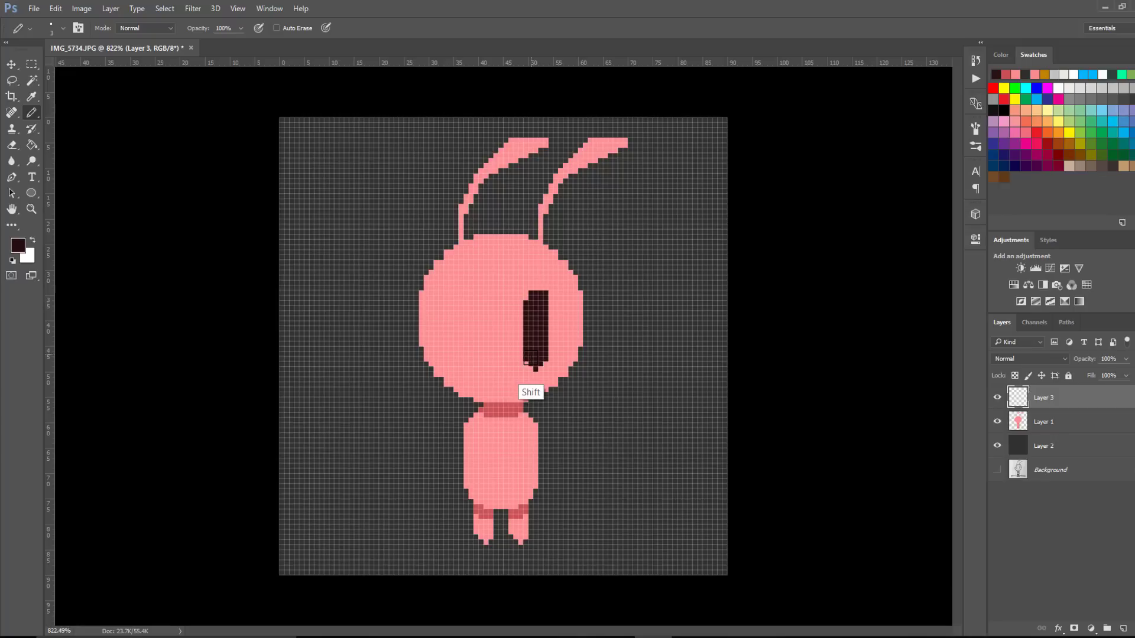
pyautogui.hotkey('ctrl', 'z')
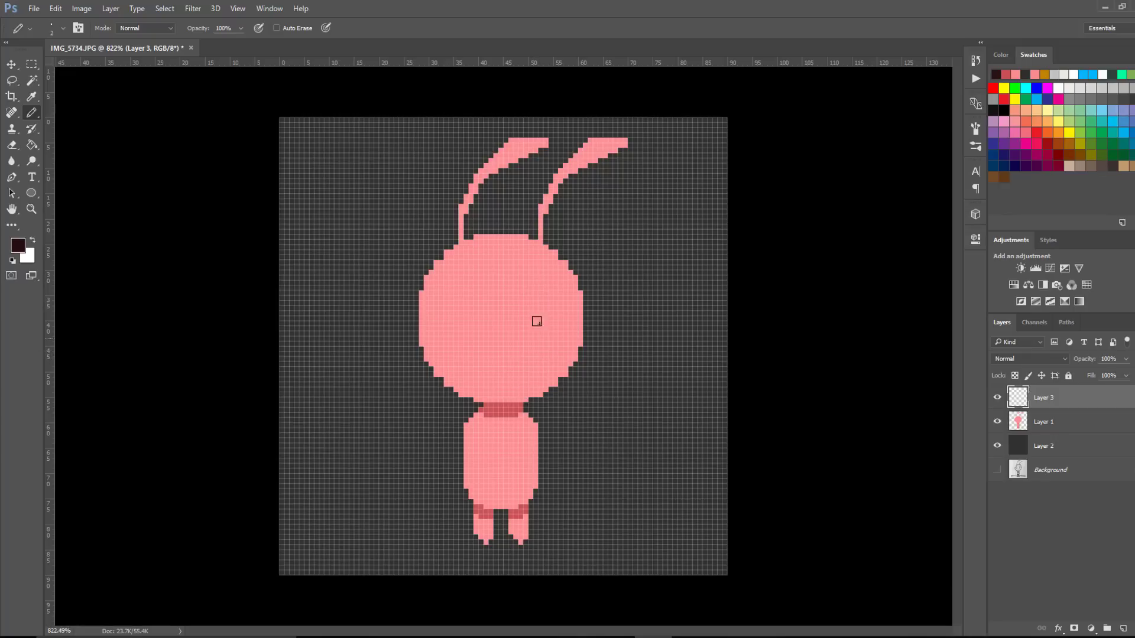
pyautogui.click(532, 294)
pyautogui.keyDown('shift'); pyautogui.click(531, 350); pyautogui.keyUp('shift')
pyautogui.press('[')
pyautogui.moveTo(531, 350); pyautogui.dragTo(534, 359)
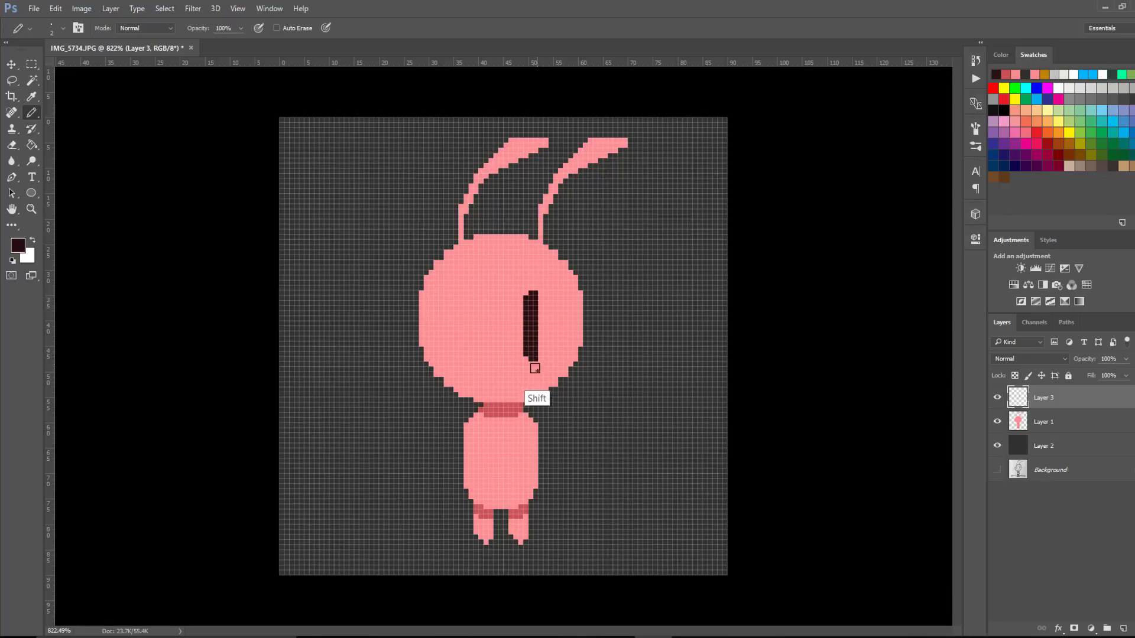
pyautogui.press('e')
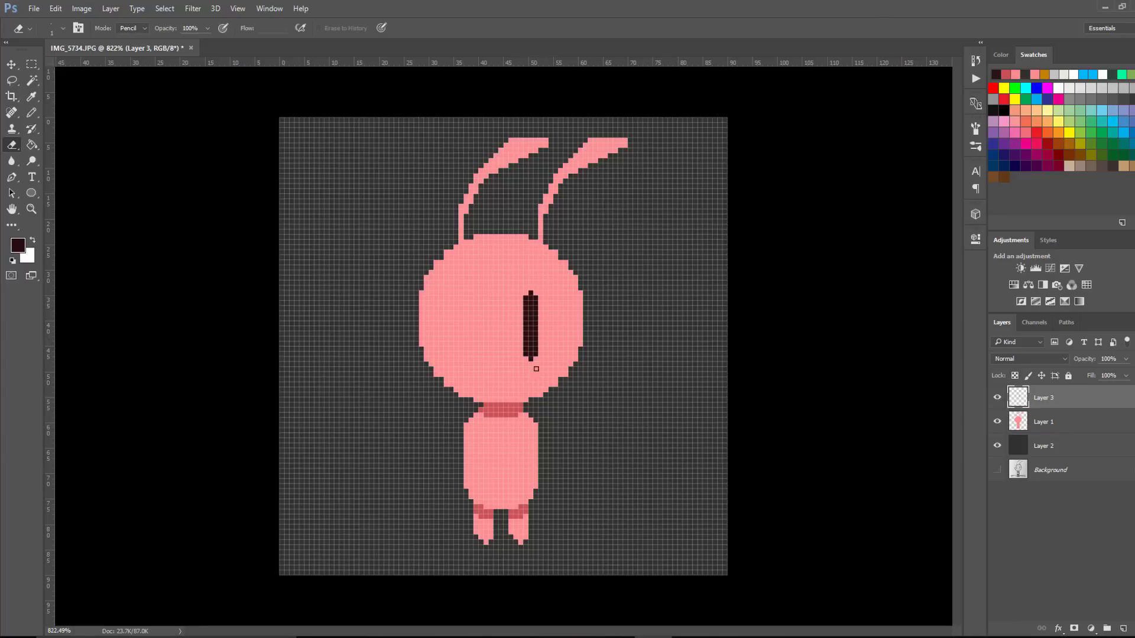
# Duplicate the eye onto its own layer and place the copy at the same height on the left half of the head
pyautogui.press('m')
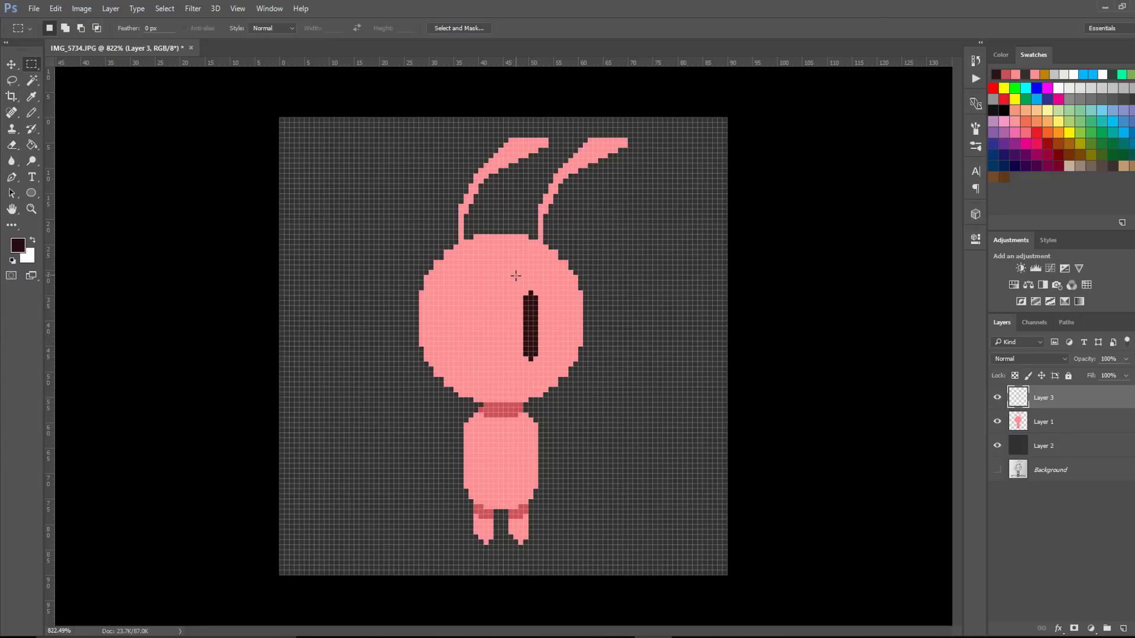
pyautogui.press('v')
pyautogui.moveTo(531, 350); pyautogui.dragTo(465, 331)
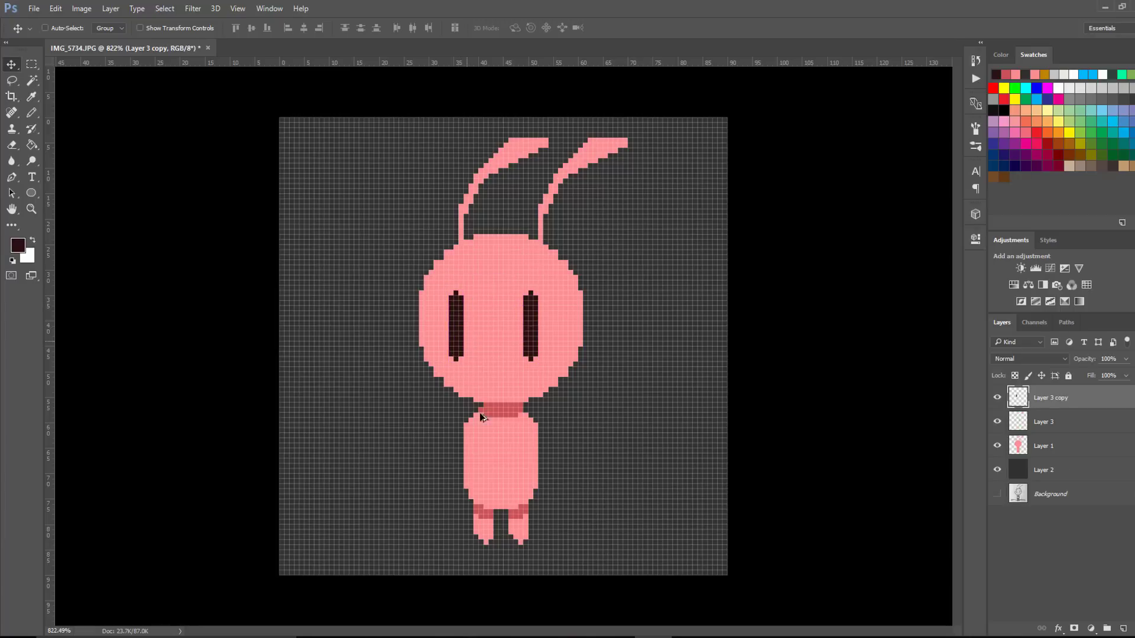
# Show the Timeline and create a frame animation for the document
pyautogui.press('z')
pyautogui.moveTo(547, 373); pyautogui.dragTo(572, 351)
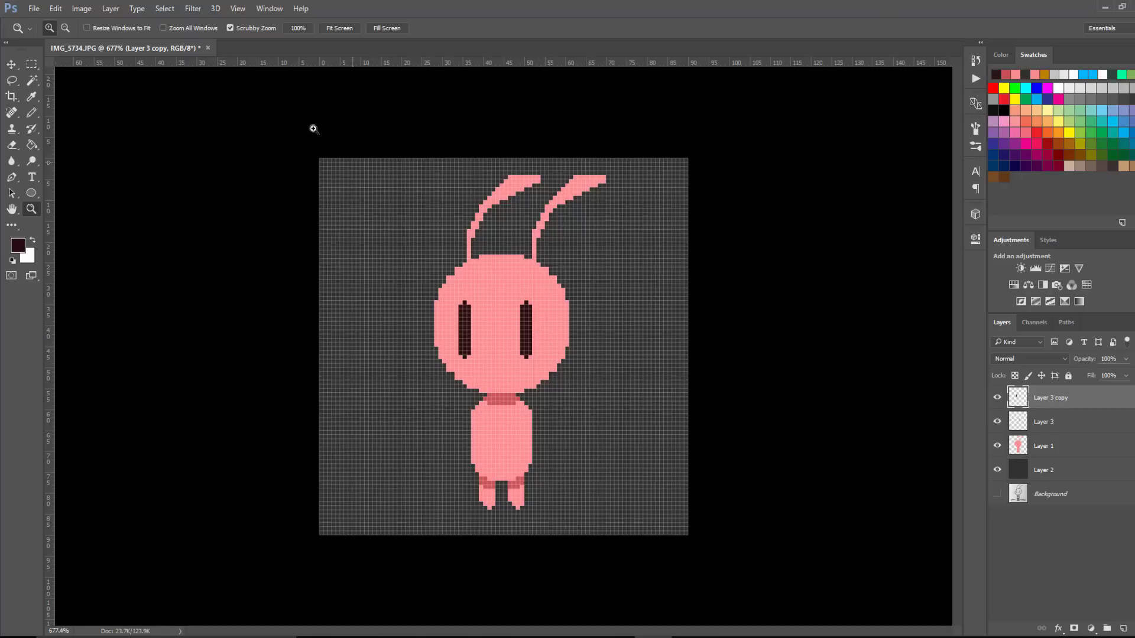
pyautogui.click(269, 9)
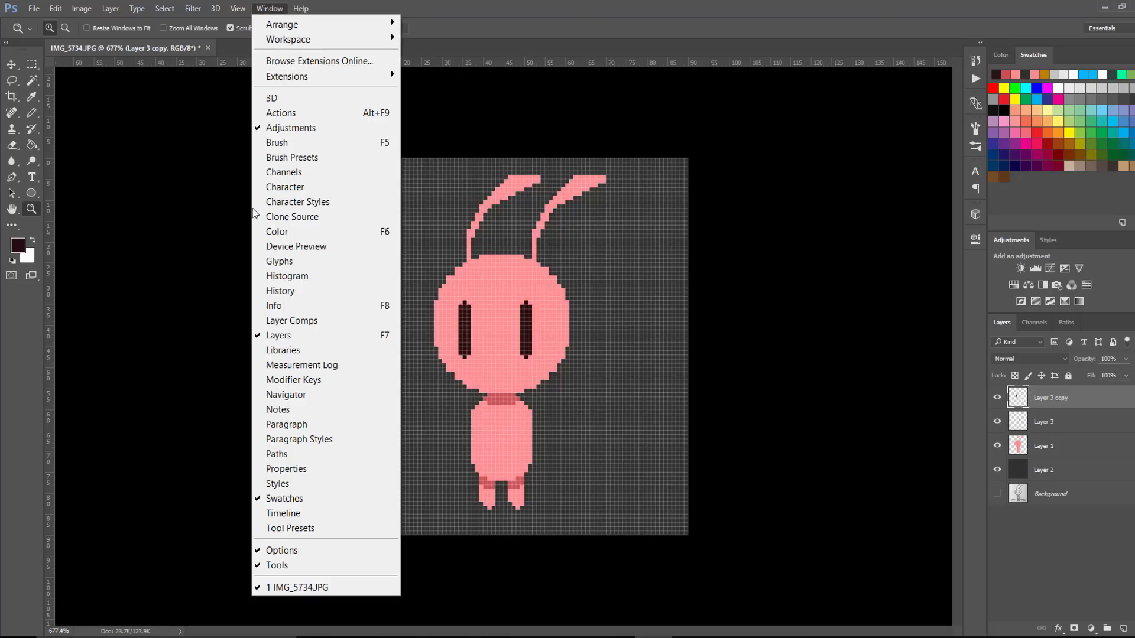
pyautogui.click(299, 514)
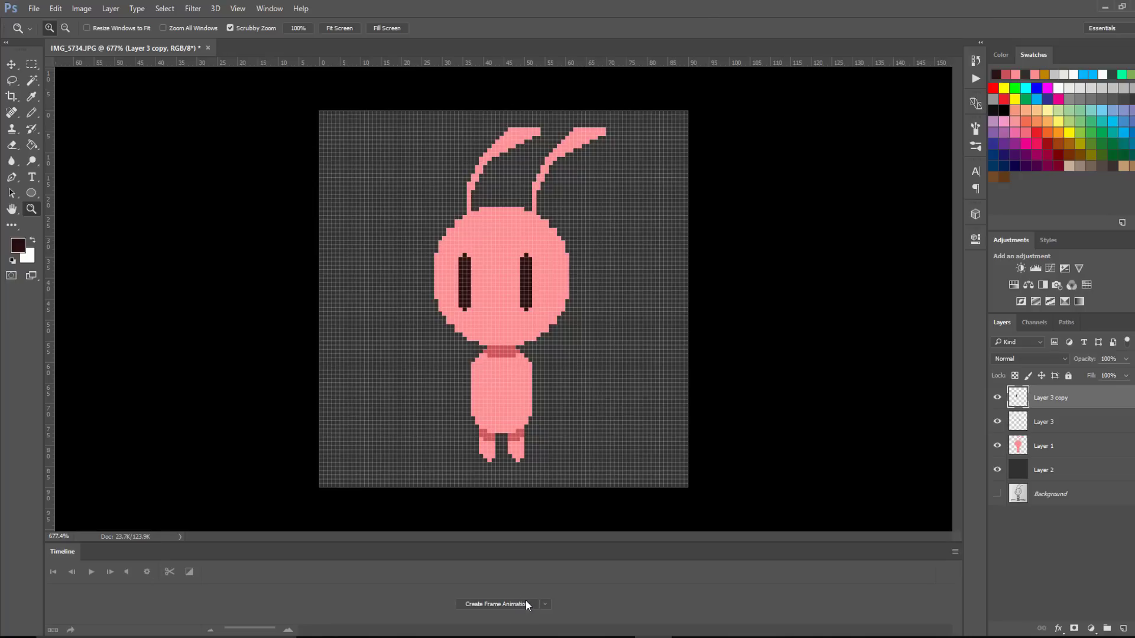
pyautogui.click(544, 604)
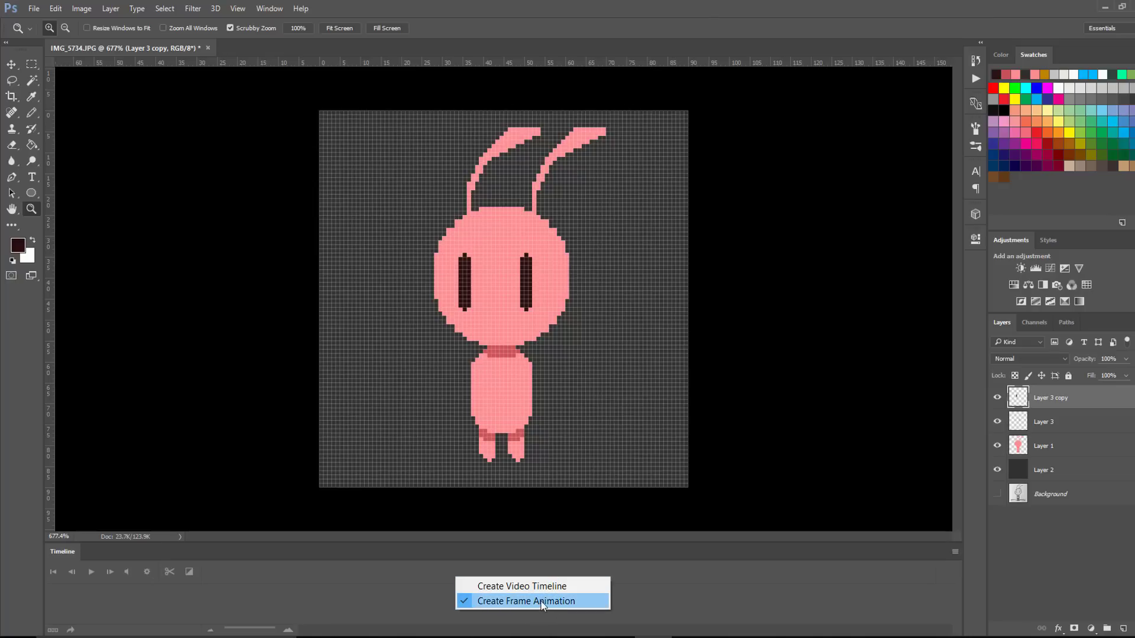
pyautogui.click(542, 602)
pyautogui.click(507, 603)
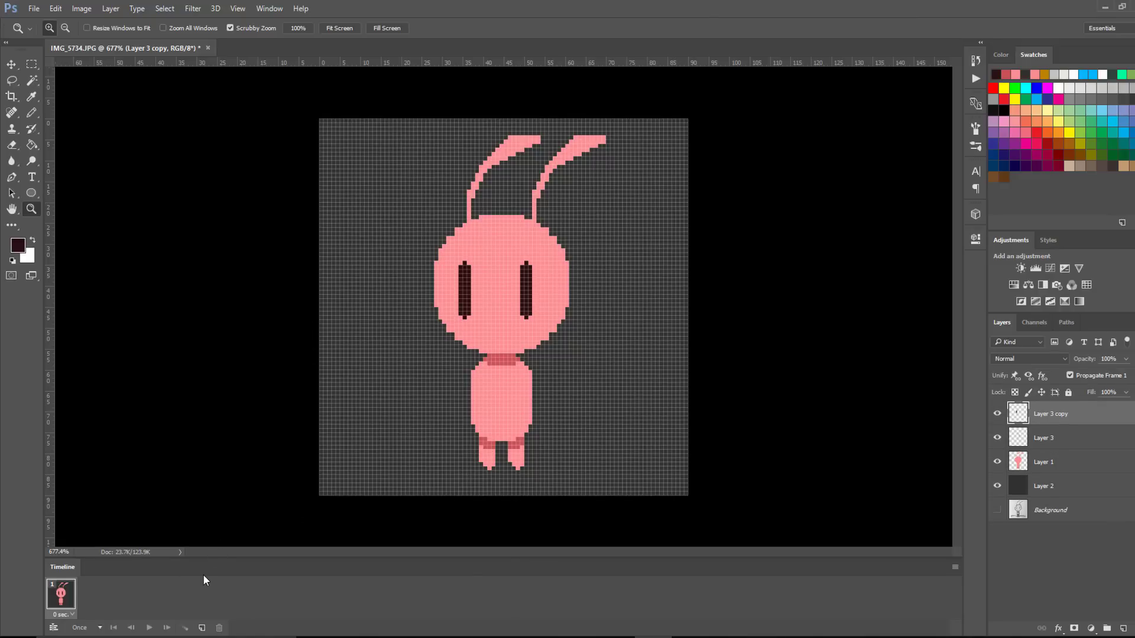
# Add three more frames to the animation and make frame 1 the active one
pyautogui.click(201, 629)
pyautogui.click(202, 628)
pyautogui.click(201, 628)
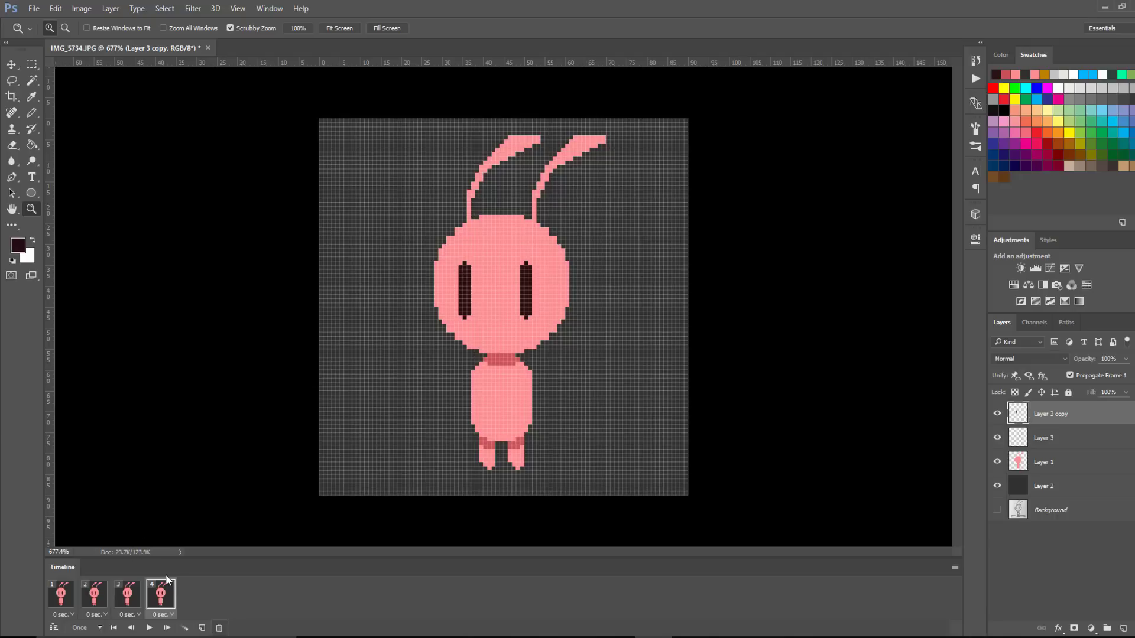
pyautogui.click(62, 594)
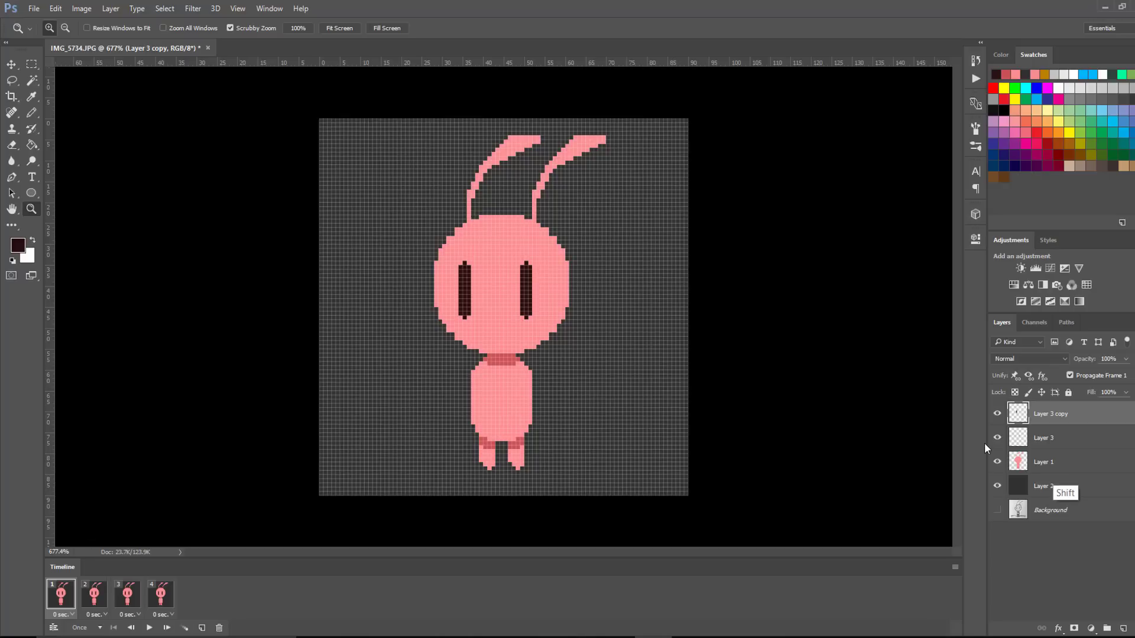
# Duplicate Layer 3 copy, Layer 3 and Layer 1 together and merge the duplicates into a single character layer
pyautogui.keyDown('shift'); pyautogui.click(1064, 464); pyautogui.keyUp('shift')
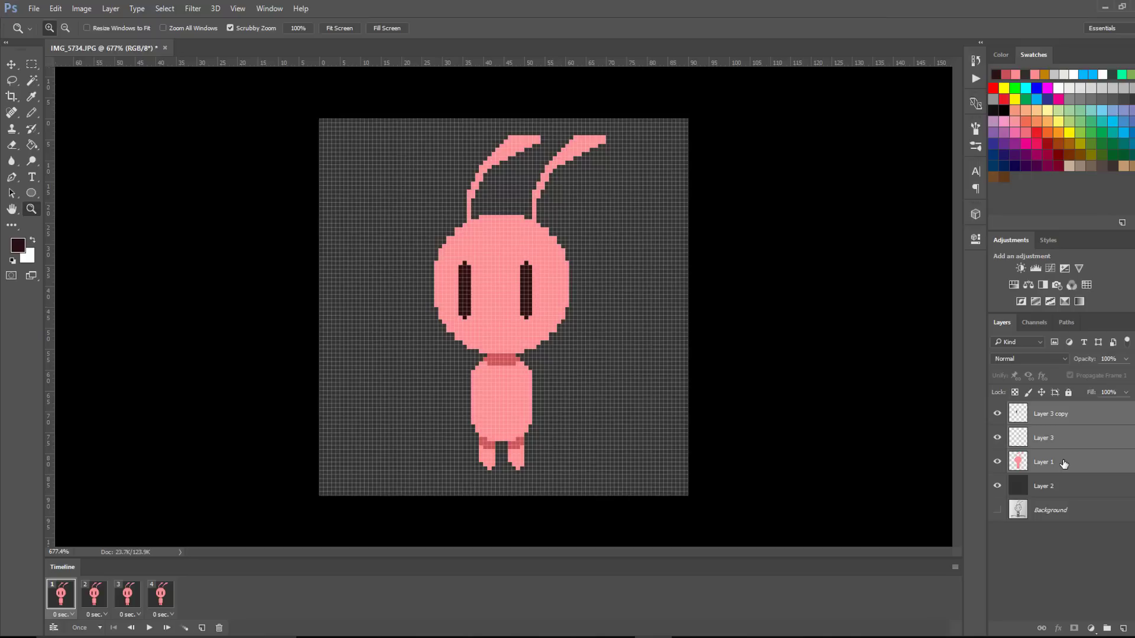
pyautogui.hotkey('ctrl', 'j')
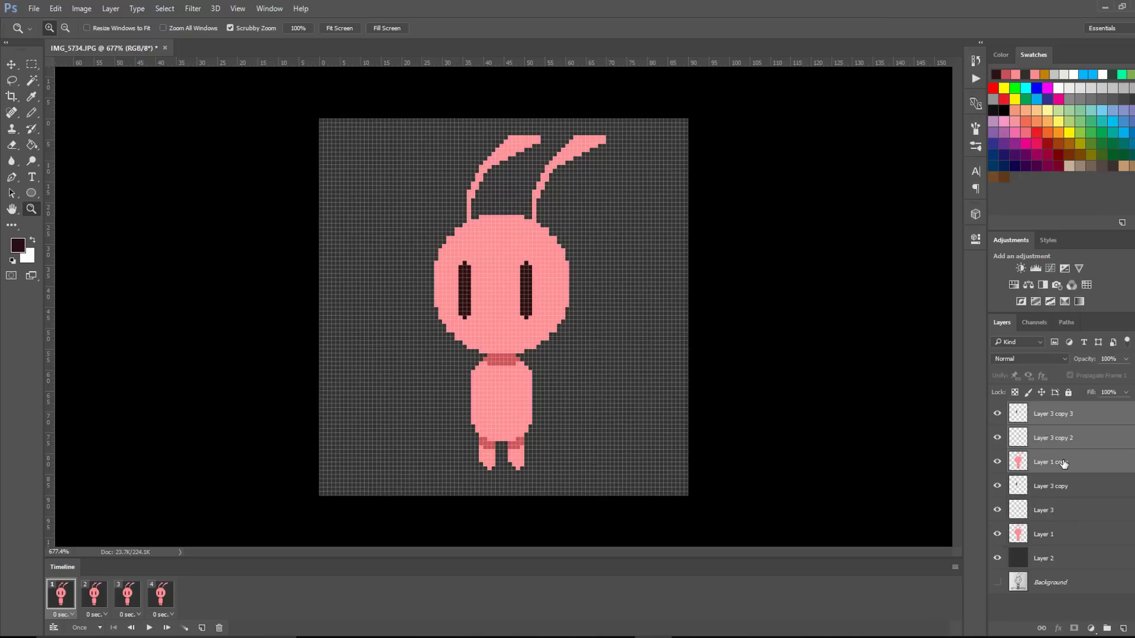
pyautogui.rightClick(1064, 464)
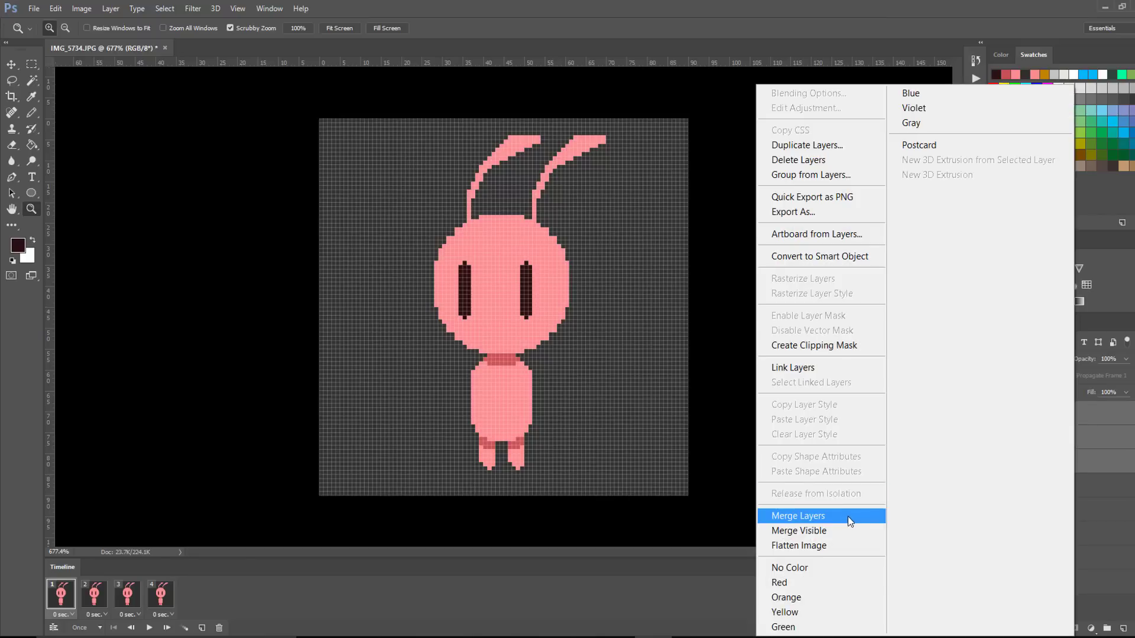
pyautogui.click(850, 516)
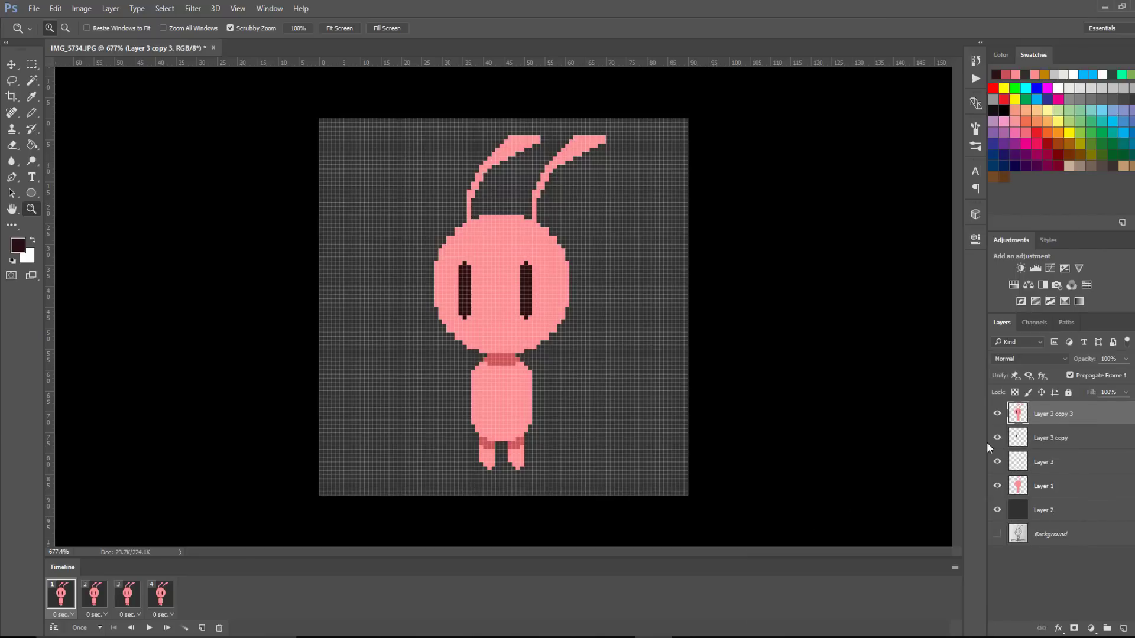
# Group the original Layer 3 copy, Layer 3 and Layer 1, place the group beneath Layer 2 and hide it
pyautogui.click(1055, 448)
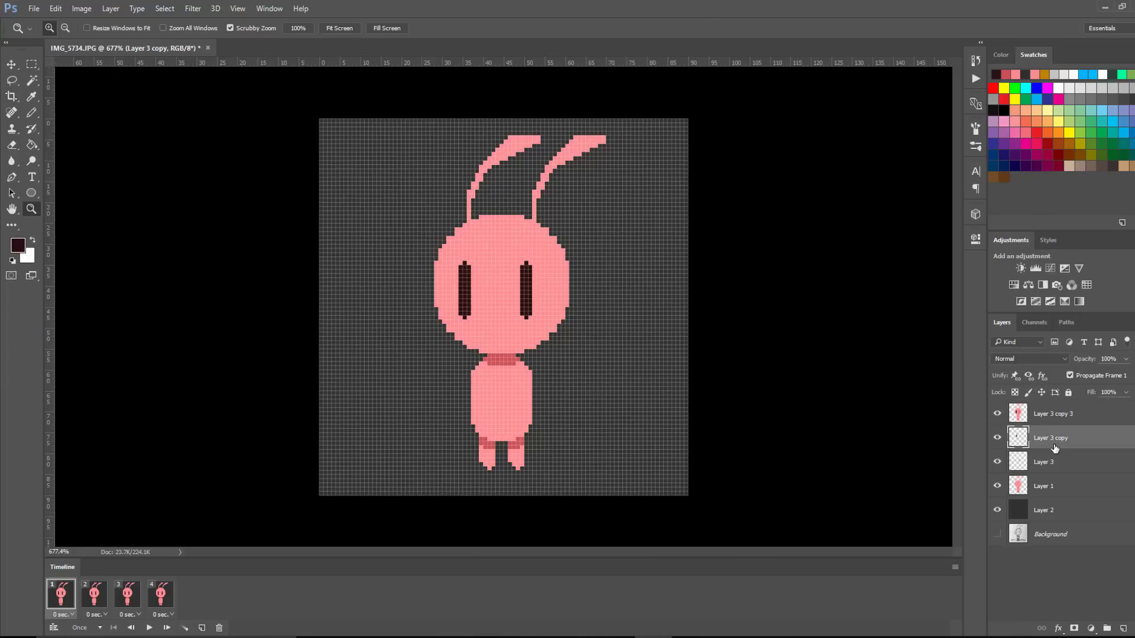
pyautogui.keyDown('shift'); pyautogui.click(1055, 488); pyautogui.keyUp('shift')
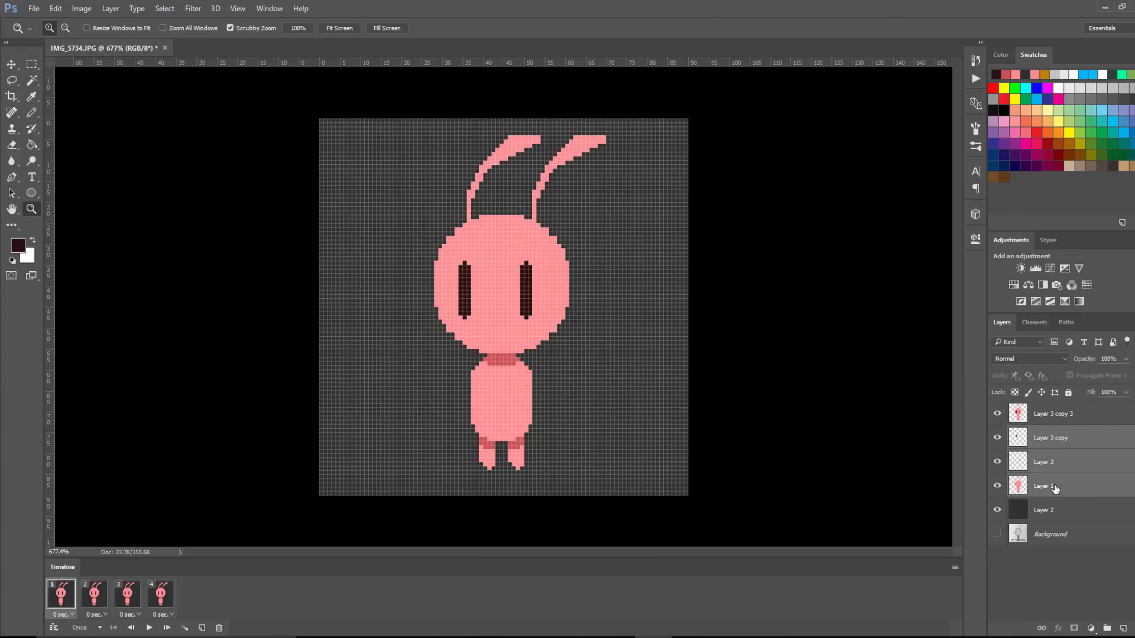
pyautogui.click(1107, 628)
pyautogui.moveTo(1043, 433); pyautogui.dragTo(1047, 459)
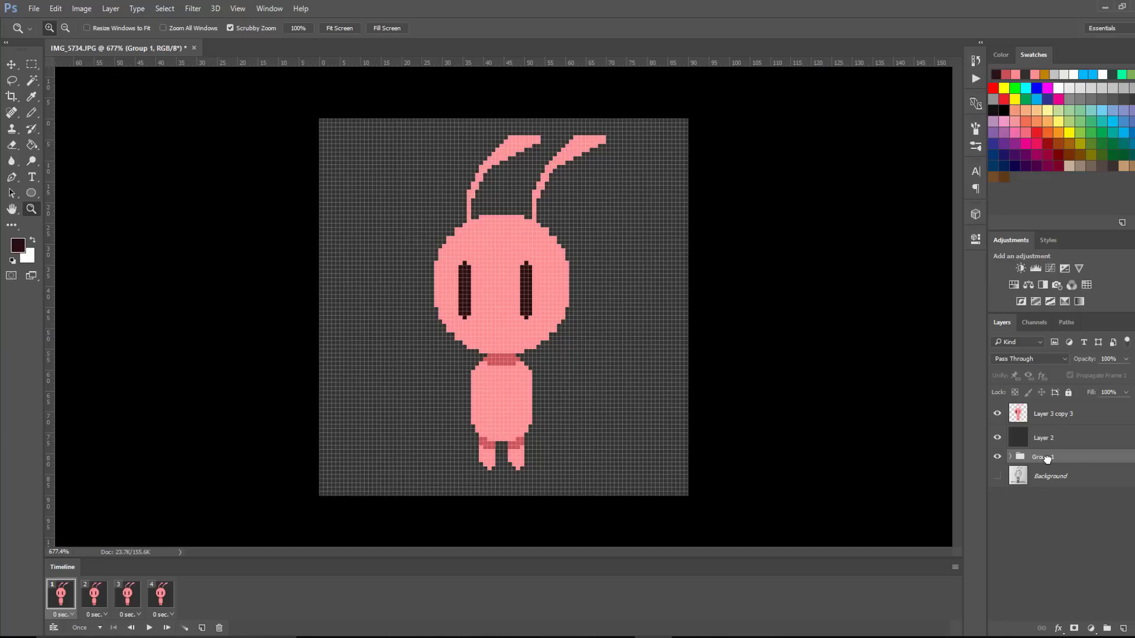
pyautogui.click(997, 457)
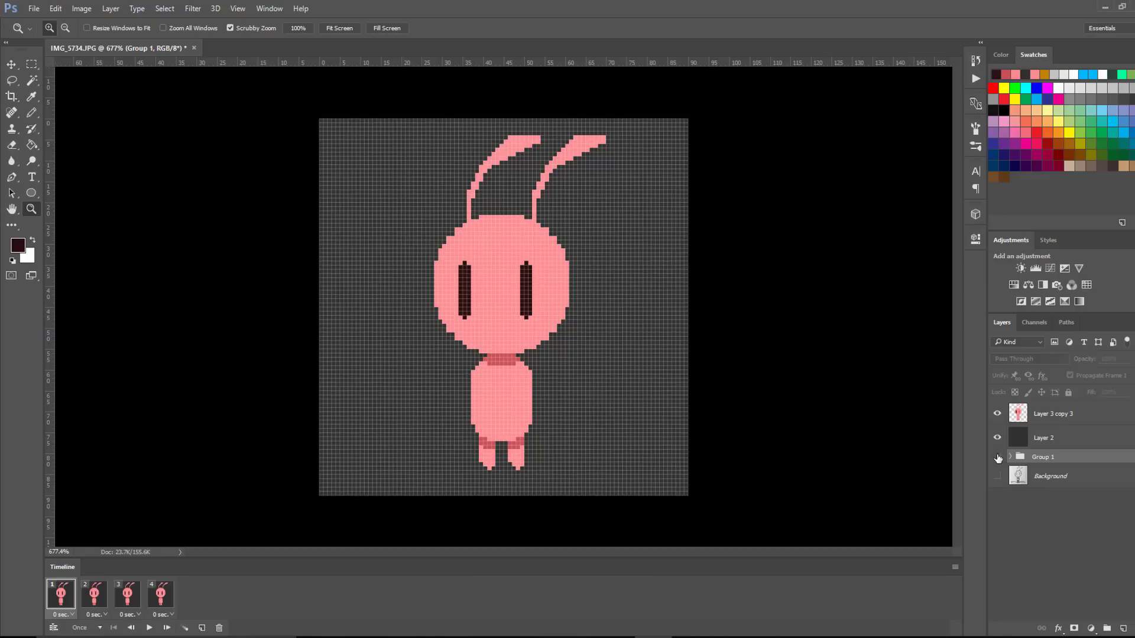
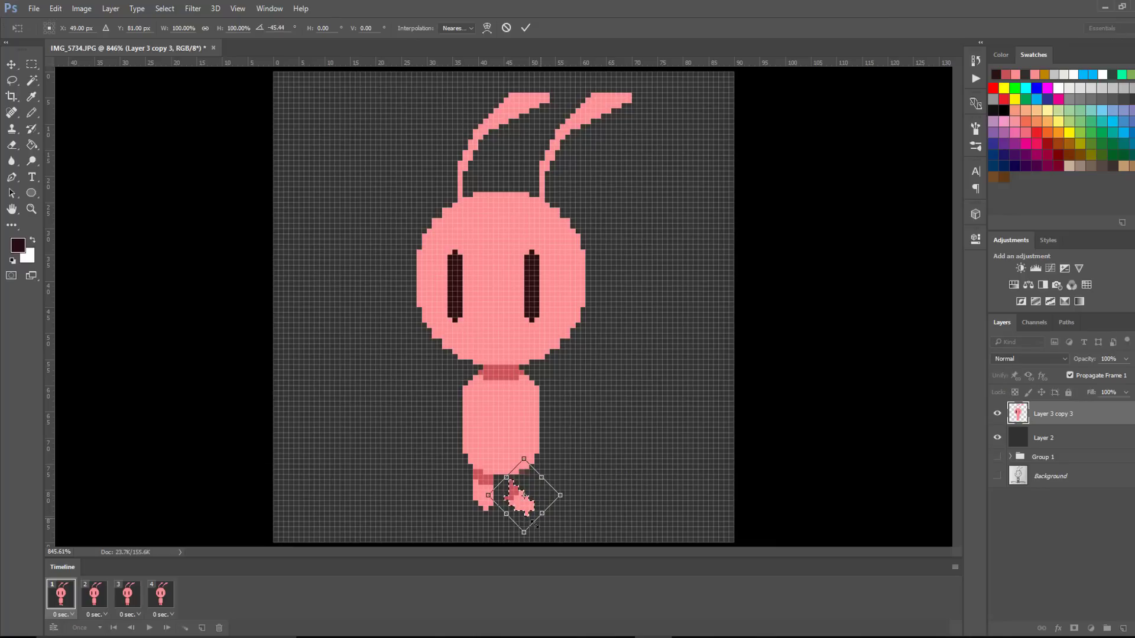
# Apply the rotation of about -45° to the character's right-hand leg and deselect it
pyautogui.press('l')
pyautogui.press('Return')
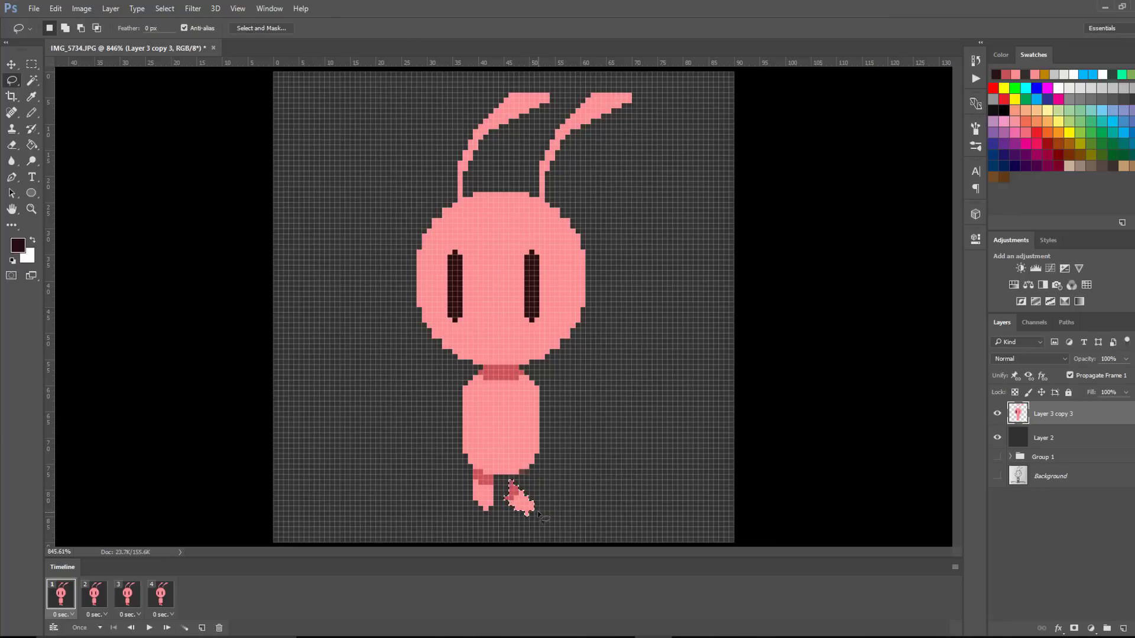
pyautogui.hotkey('ctrl', 'd')
pyautogui.press('m')
pyautogui.press('v')
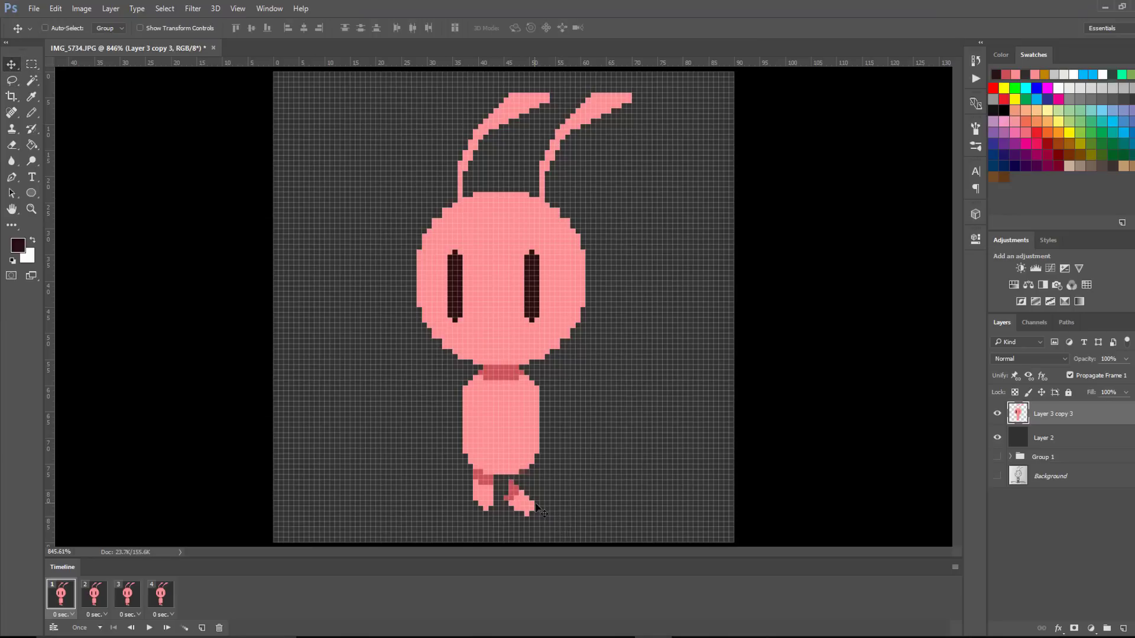
# Lasso the rotated leg and move it up and outward so it joins the lower right corner of the body
pyautogui.press('l')
pyautogui.moveTo(547, 515)
pyautogui.mouseDown()
pyautogui.moveTo(519, 485)
pyautogui.moveTo(506, 500)
pyautogui.moveTo(523, 524)
pyautogui.moveTo(550, 520)
pyautogui.moveTo(538, 486)
pyautogui.moveTo(557, 499)
pyautogui.mouseUp()
pyautogui.press('v')
pyautogui.hotkey('ctrl', 't')
pyautogui.press('Return')
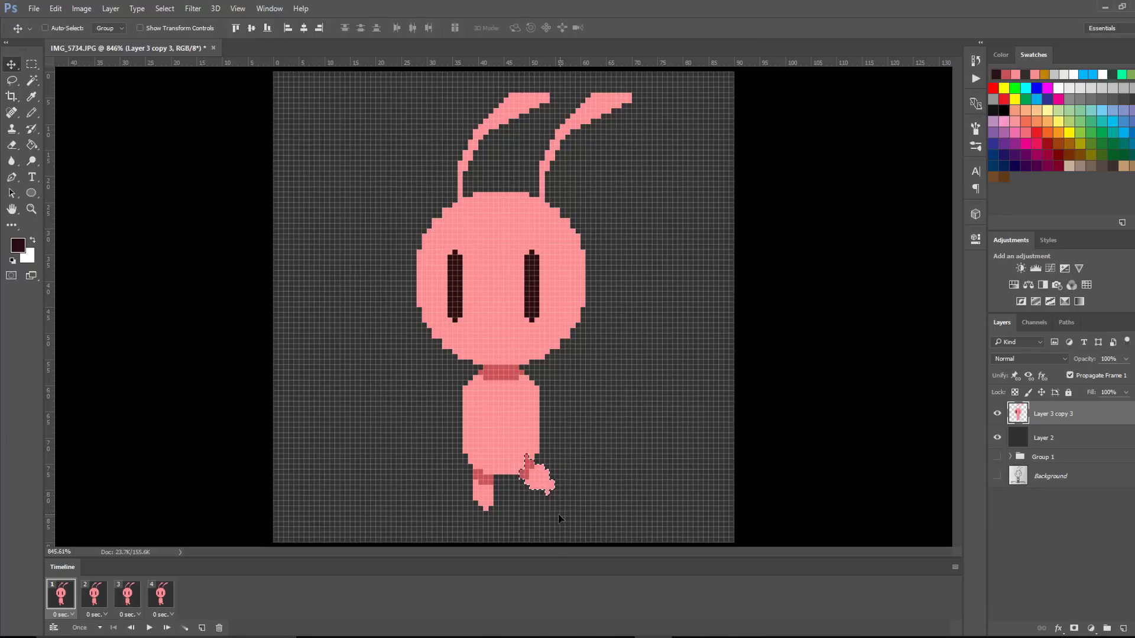
pyautogui.press('Right')
pyautogui.press('Down')
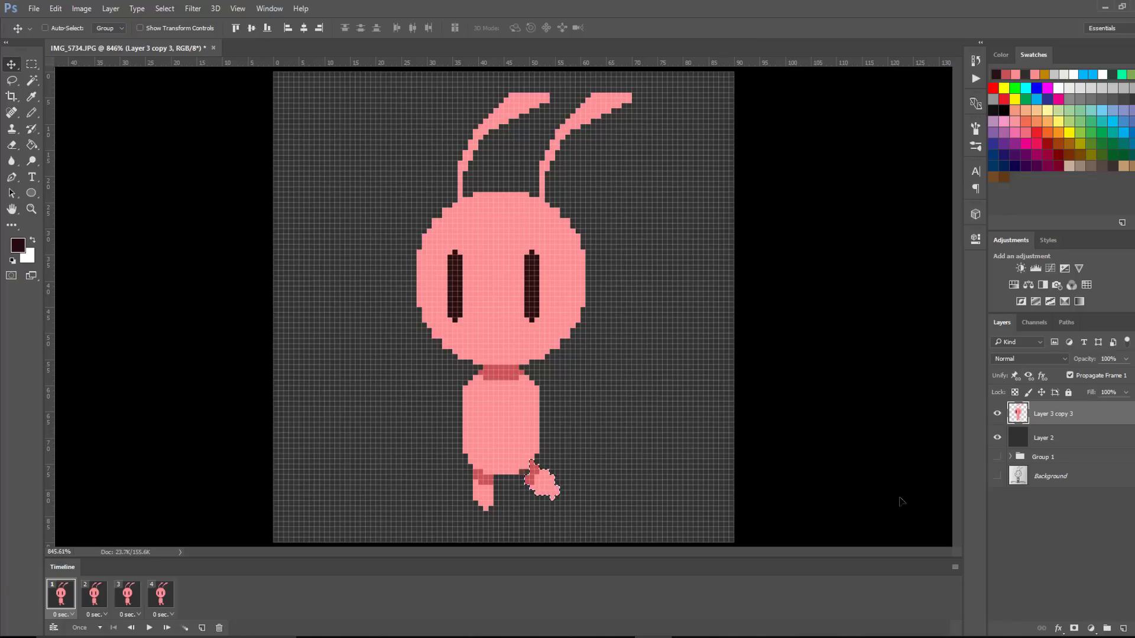
# Add a new layer on top and mark a single white 1 px reference dot between and just below the feet
pyautogui.hotkey('ctrl', 'shift', 'alt', 'n')
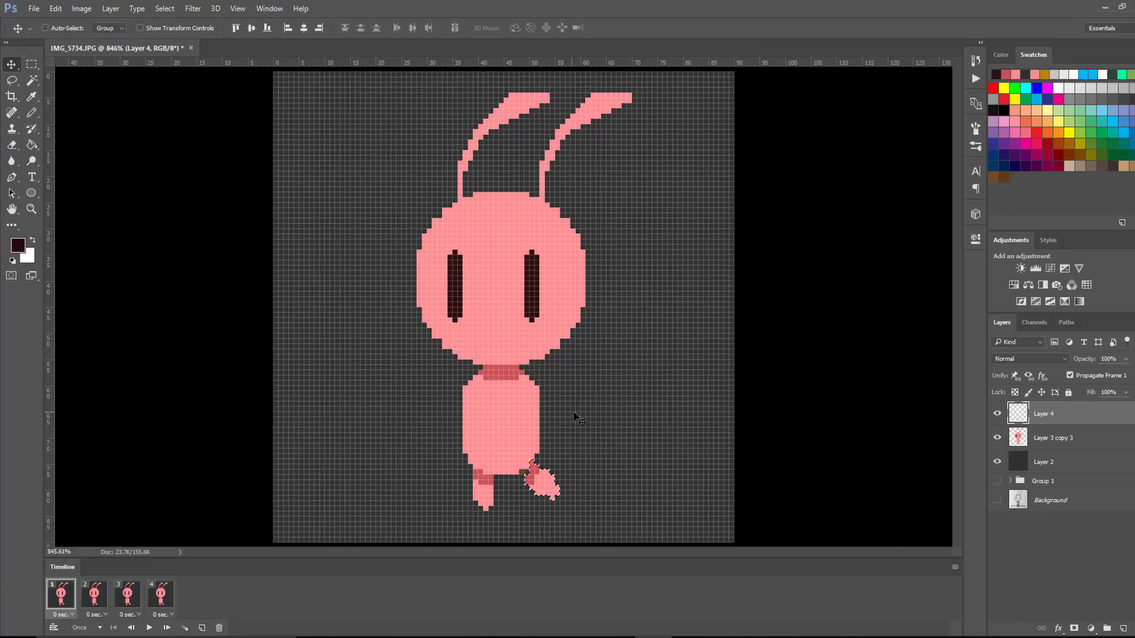
pyautogui.press('x')
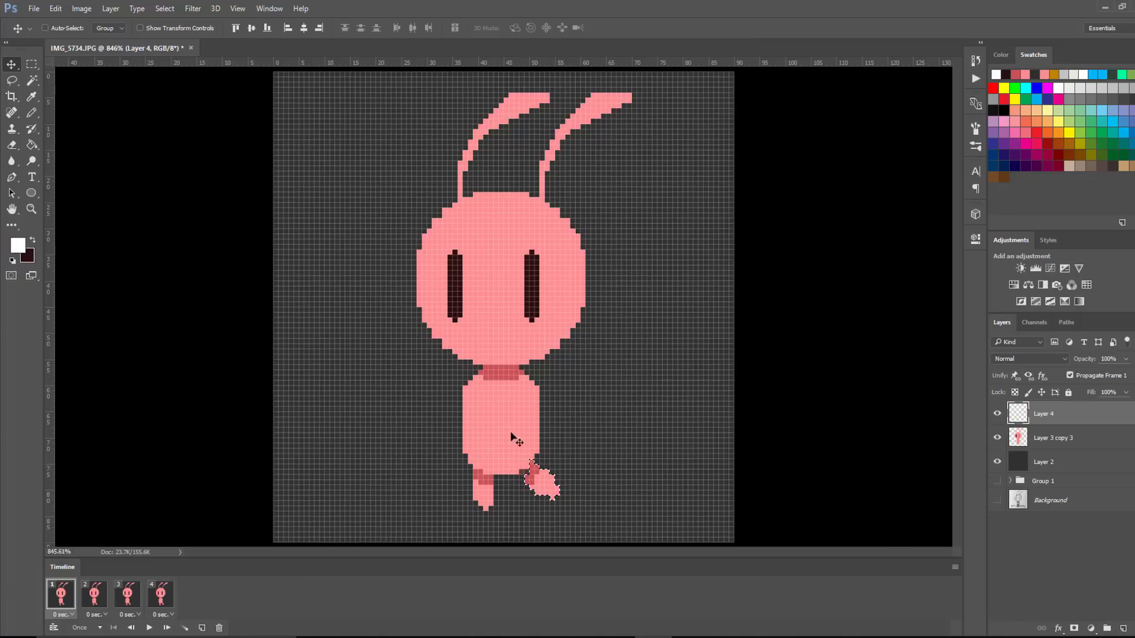
pyautogui.hotkey('shift', 'b')
pyautogui.press('[')
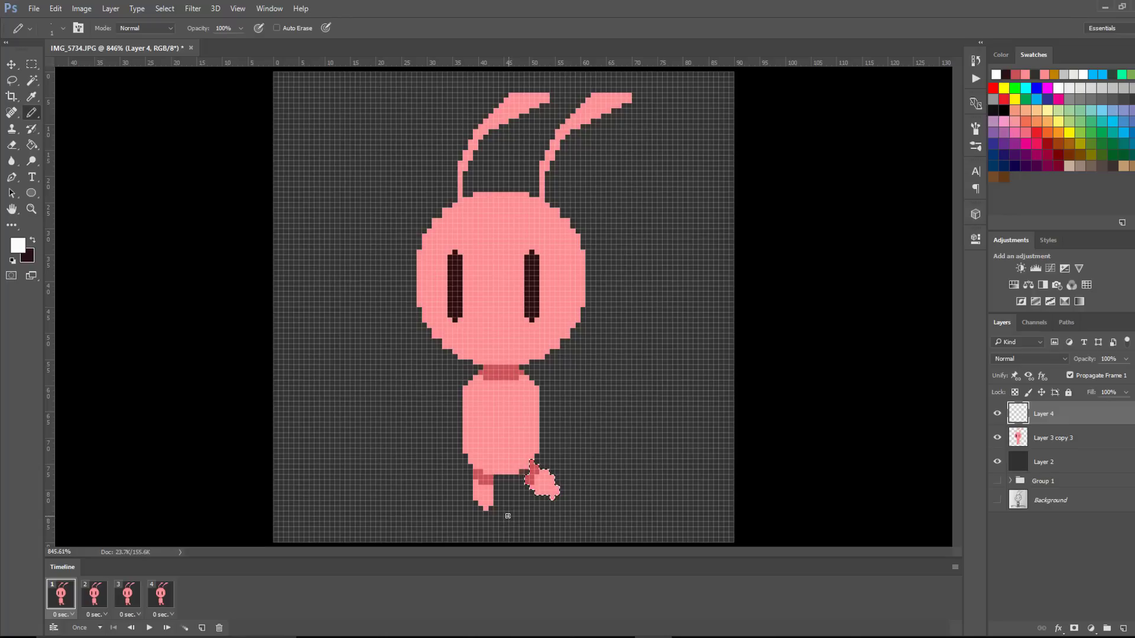
pyautogui.hotkey('ctrl', 'd')
pyautogui.click(506, 513)
# Move the whole character on Layer 3 copy 3 down by 2 px
pyautogui.click(1057, 438)
pyautogui.press('v')
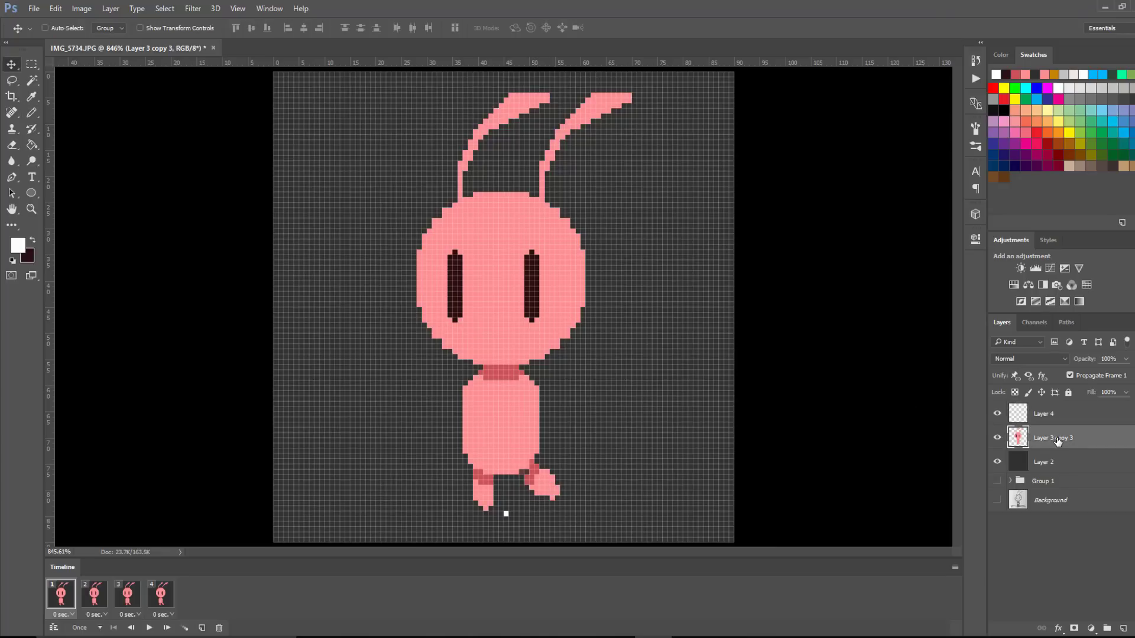
pyautogui.press('Down')
pyautogui.press('Down')
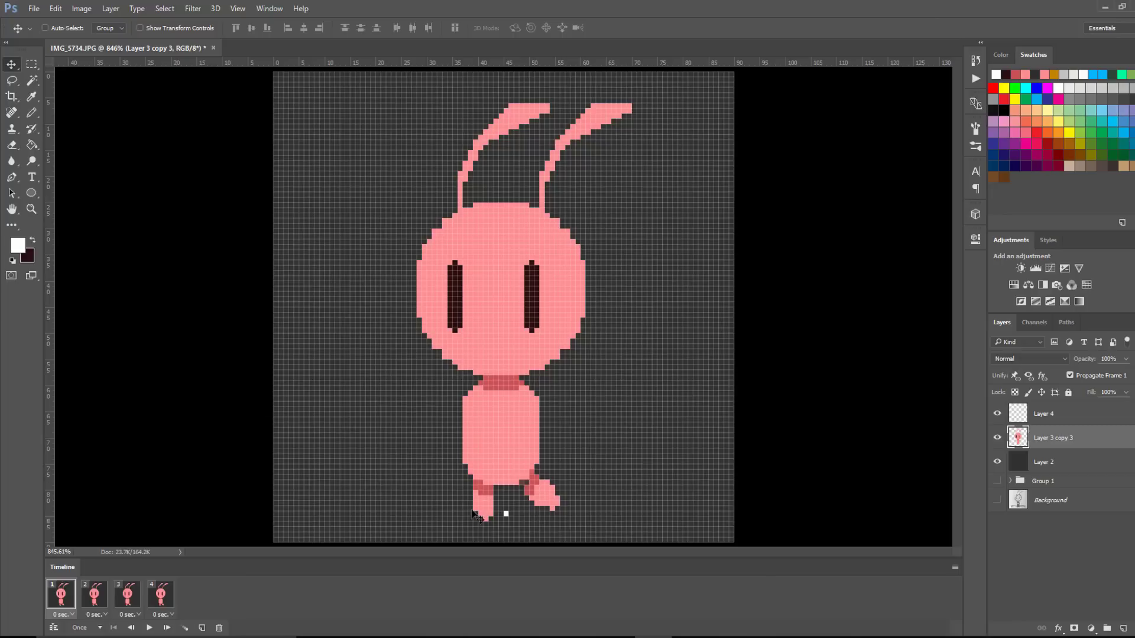
# Lasso the straight left-hand leg below the body and delete it
pyautogui.press('l')
pyautogui.moveTo(494, 528)
pyautogui.mouseDown()
pyautogui.moveTo(501, 487)
pyautogui.moveTo(468, 483)
pyautogui.moveTo(461, 513)
pyautogui.moveTo(494, 527)
pyautogui.mouseUp()
pyautogui.press('Delete')
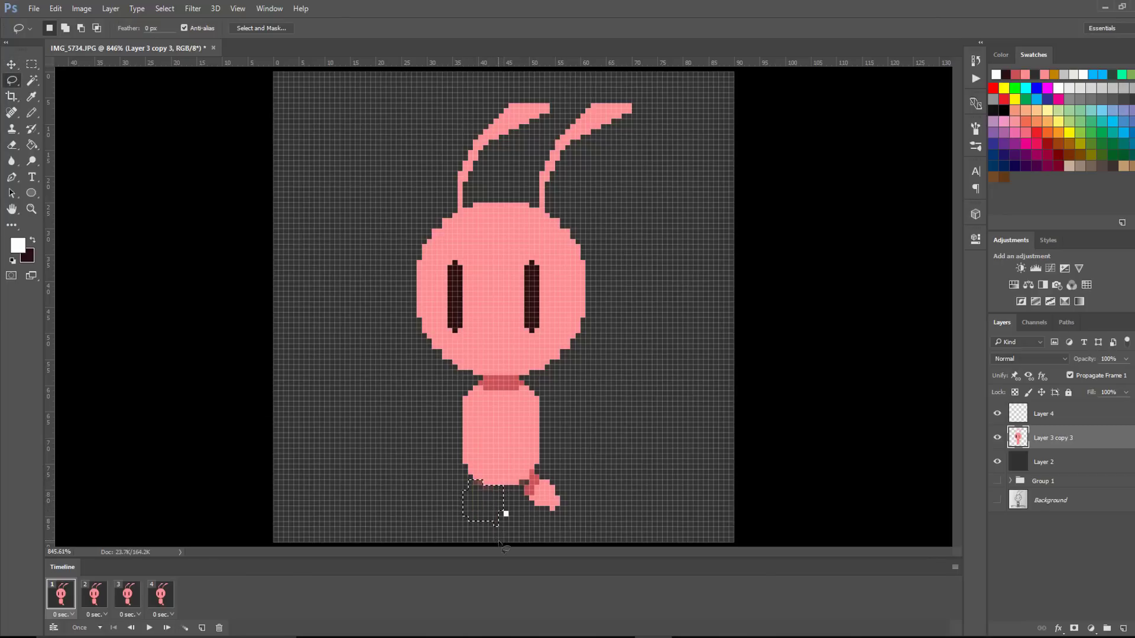
# Sample the darker pink from the leg joint, deselect, and pencil in shading where the angled leg meets the body
pyautogui.press('i')
pyautogui.click(526, 471)
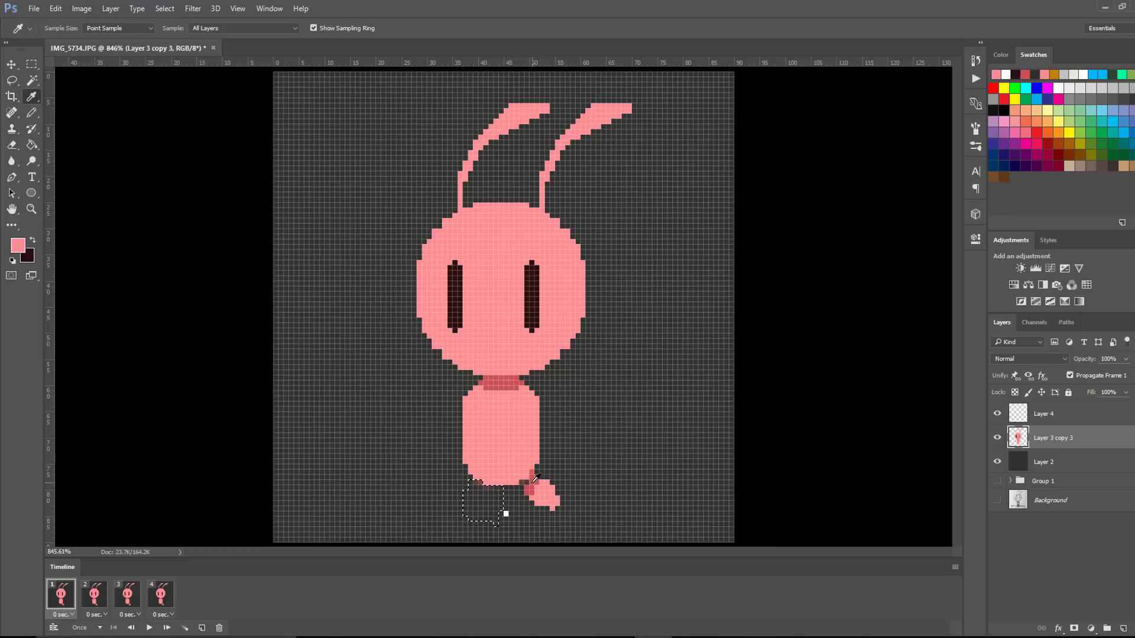
pyautogui.click(533, 480)
pyautogui.press('b')
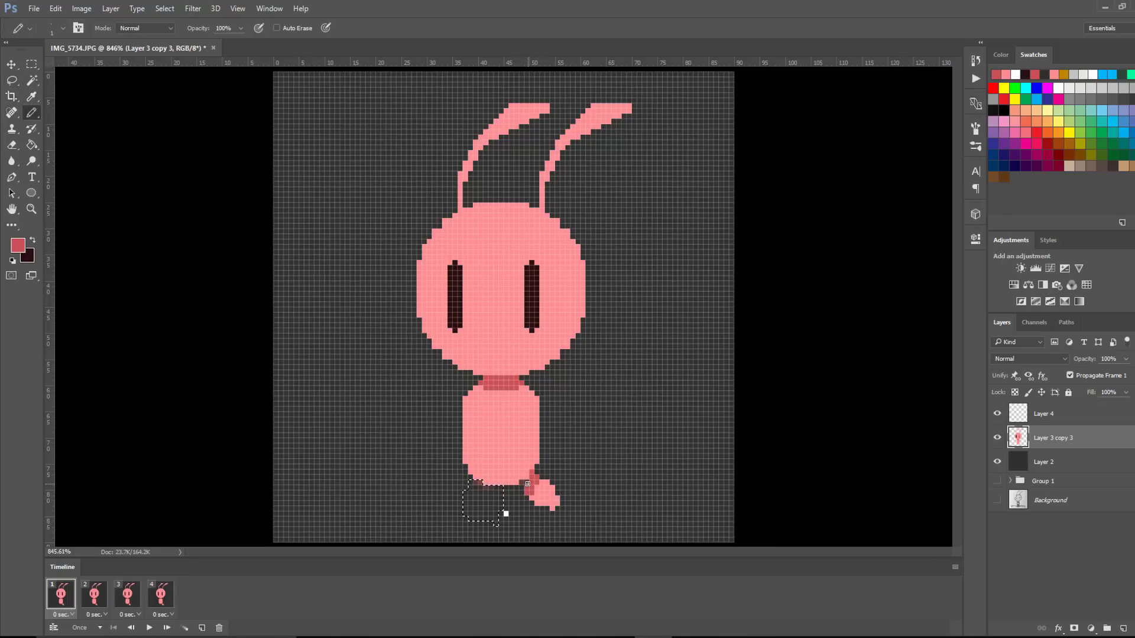
pyautogui.hotkey('ctrl', 'd')
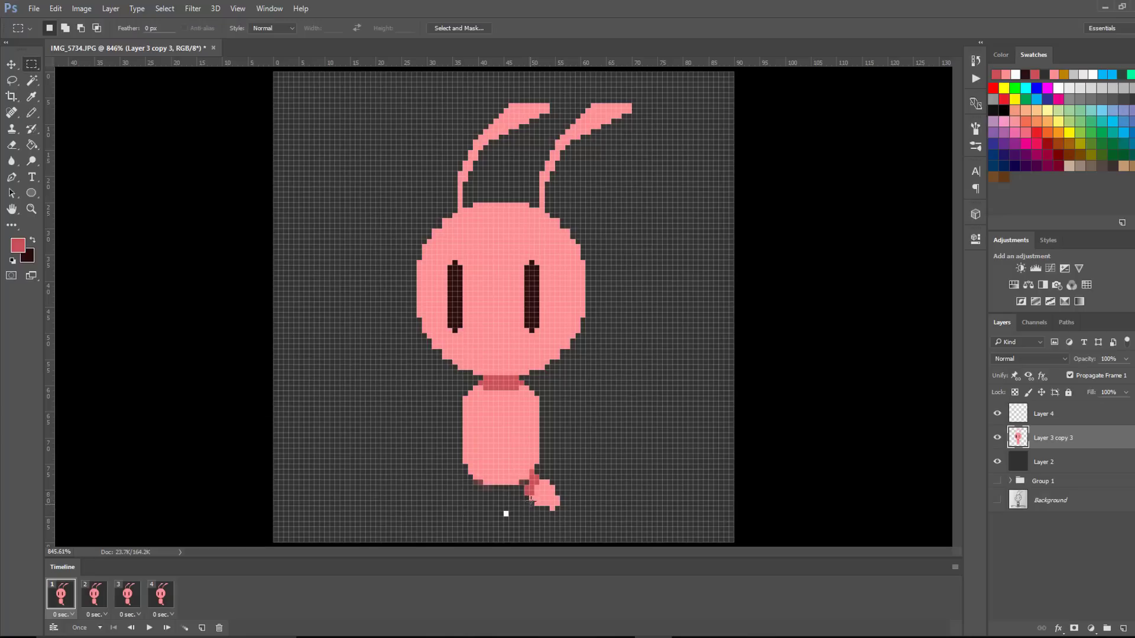
pyautogui.click(527, 485)
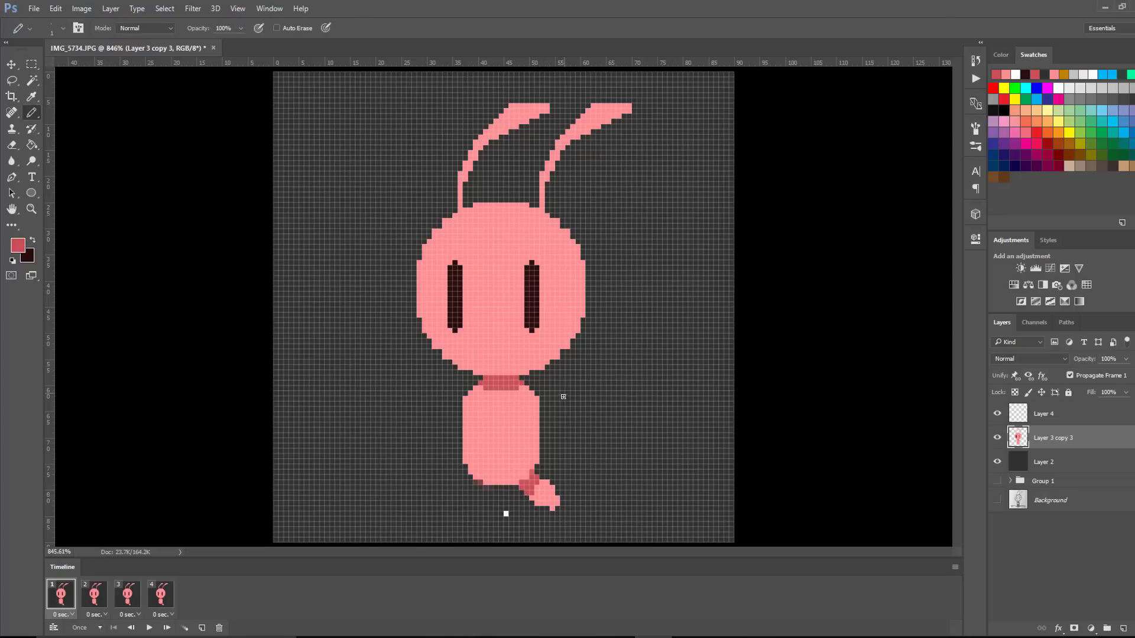
# Clean up the angled leg's outline and round its foot with light pink pixels sampled from the leg
pyautogui.press('e')
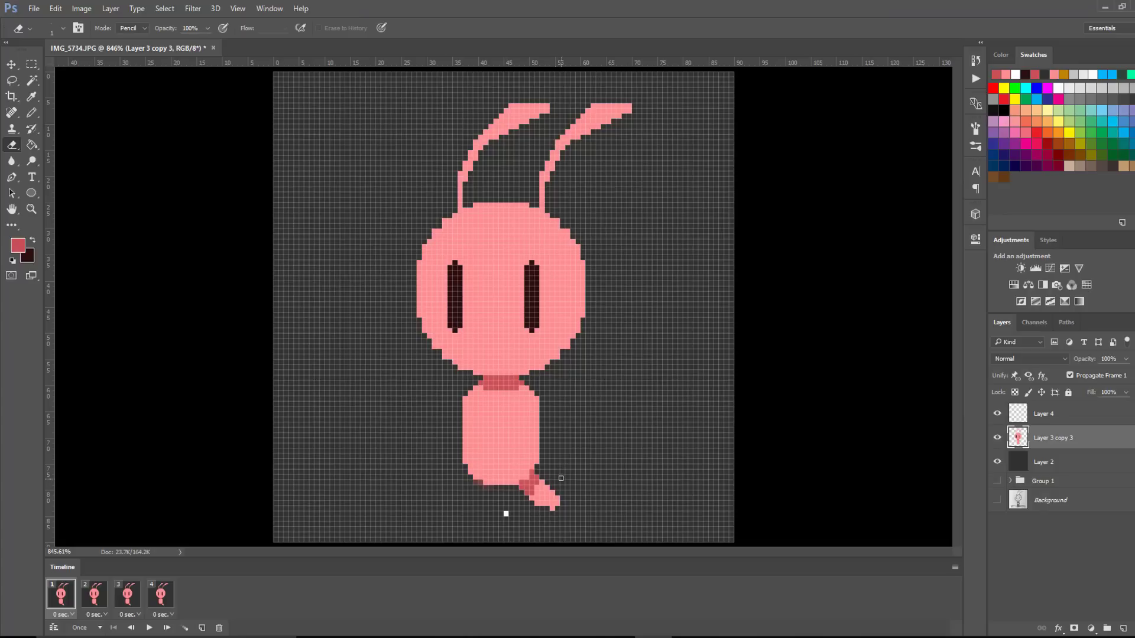
pyautogui.press('i')
pyautogui.click(550, 492)
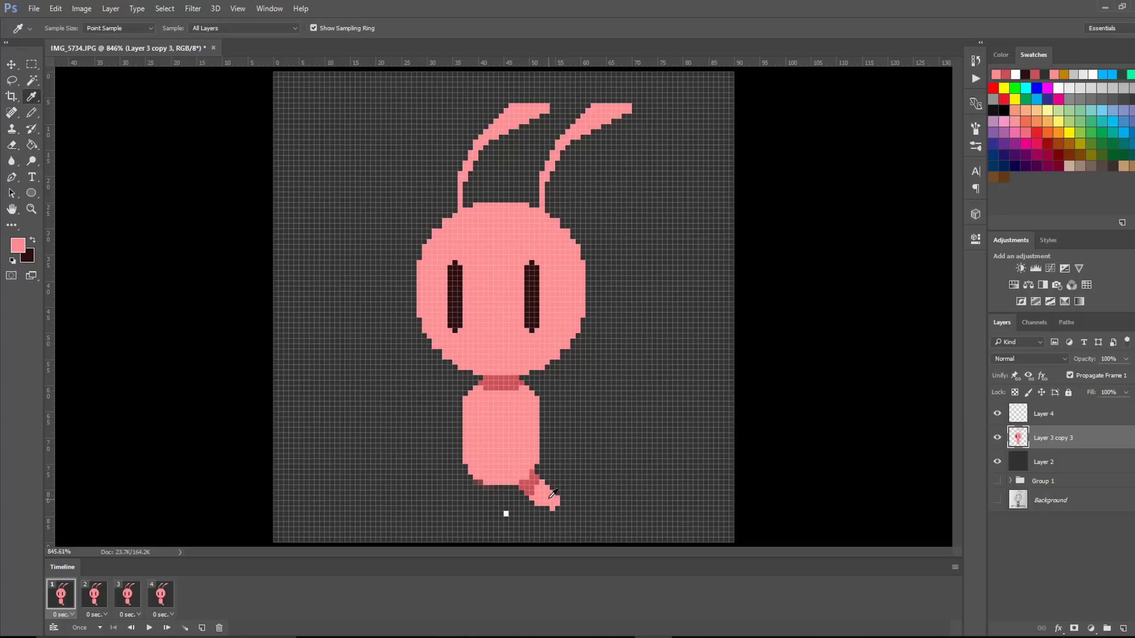
pyautogui.press('b')
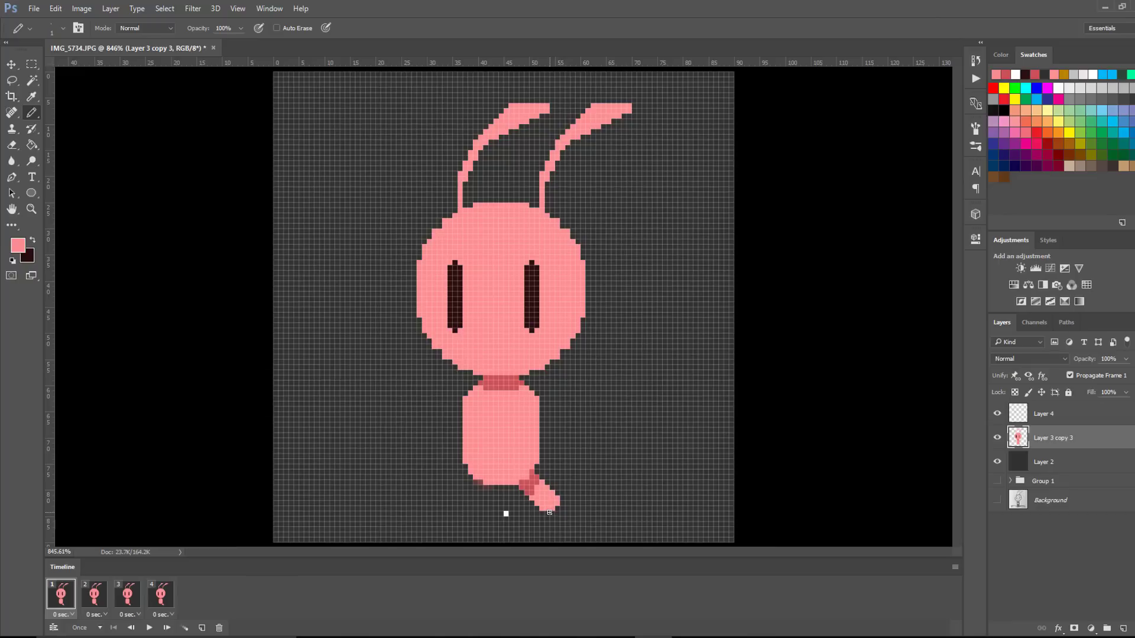
pyautogui.click(550, 513)
# Lasso the finished angled leg and place a duplicate of it on the opposite side of the body
pyautogui.press('l')
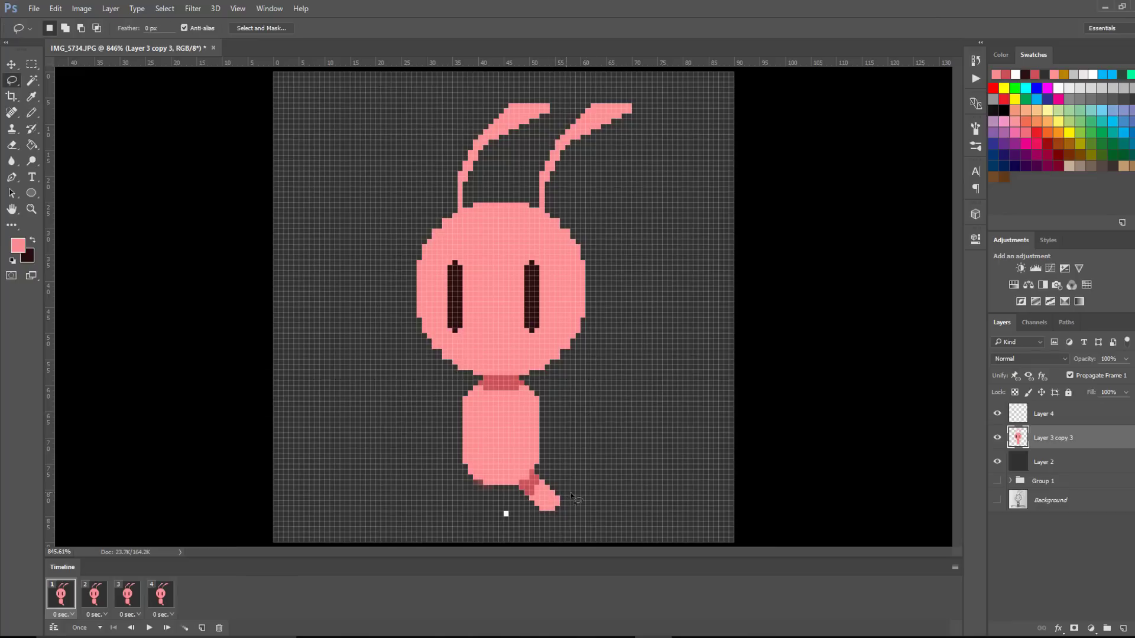
pyautogui.moveTo(572, 492)
pyautogui.mouseDown()
pyautogui.moveTo(535, 463)
pyautogui.moveTo(515, 477)
pyautogui.moveTo(526, 511)
pyautogui.moveTo(561, 520)
pyautogui.moveTo(557, 488)
pyautogui.mouseUp()
pyautogui.press('v')
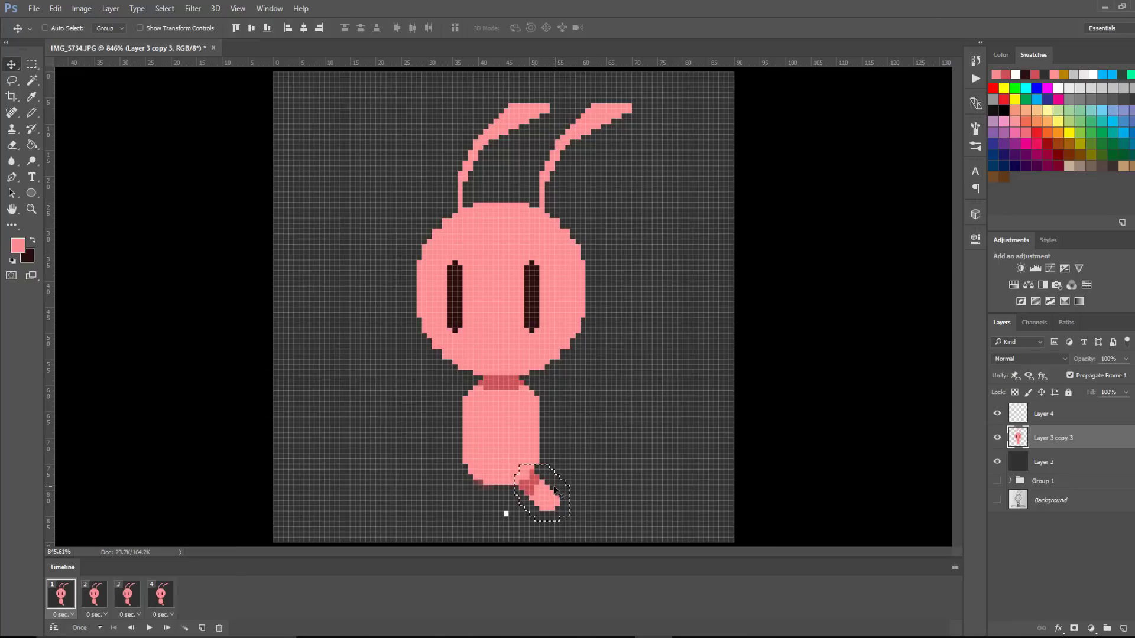
pyautogui.keyDown('alt'); pyautogui.moveTo(544, 502); pyautogui.dragTo(446, 489); pyautogui.keyUp('alt')
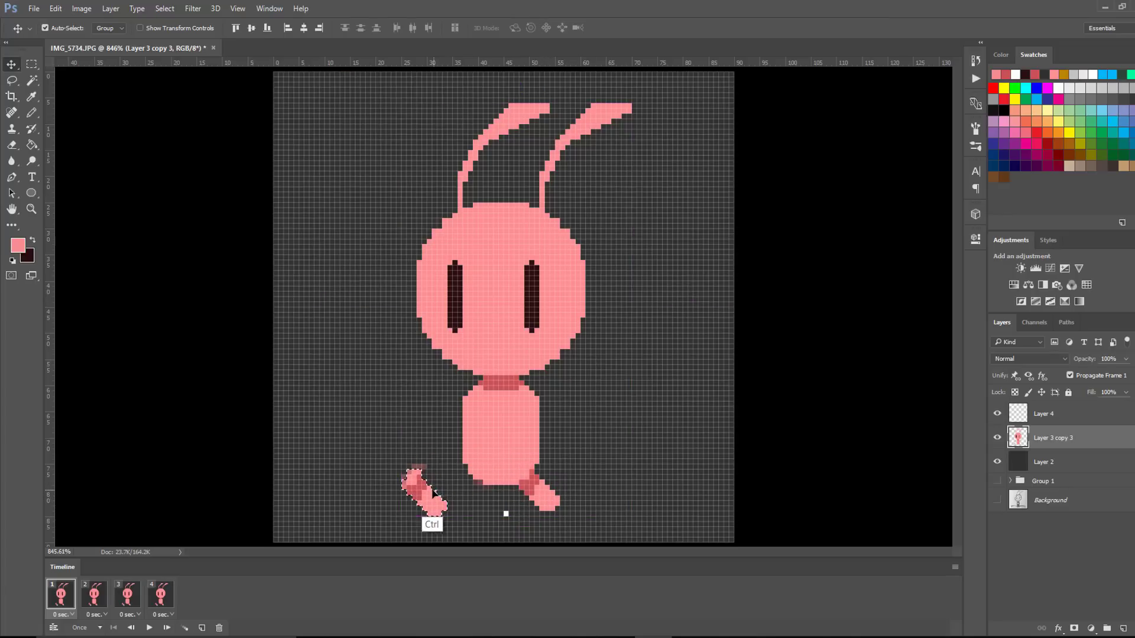
# Flip the duplicated leg horizontally, attach it to the body's lower left corner, and deselect
pyautogui.hotkey('ctrl', 't')
pyautogui.rightClick(428, 493)
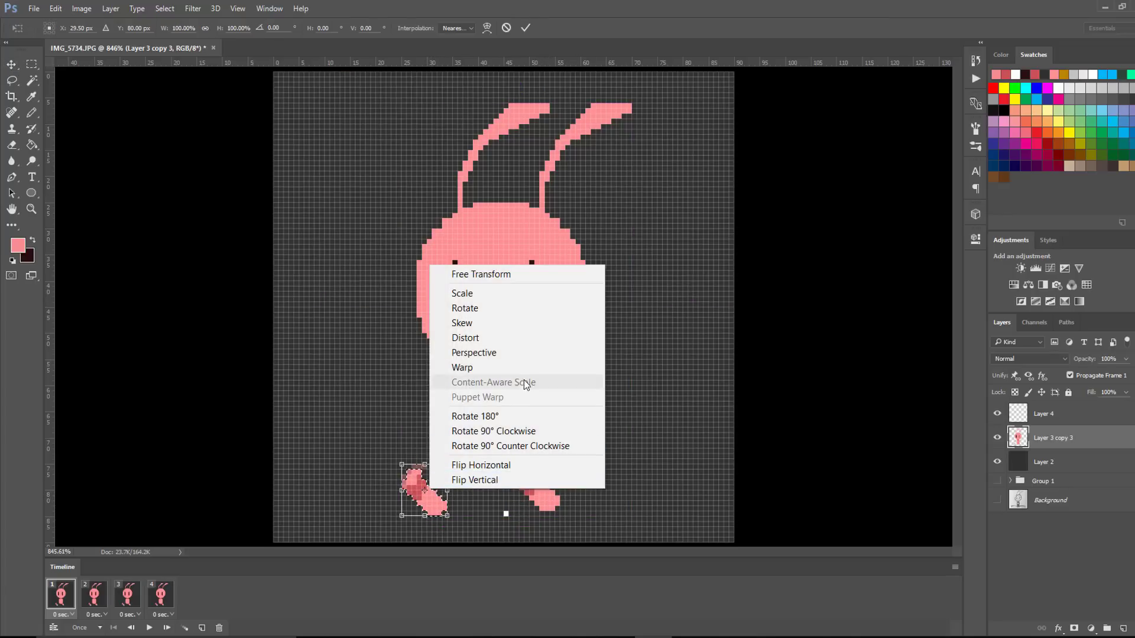
pyautogui.click(485, 466)
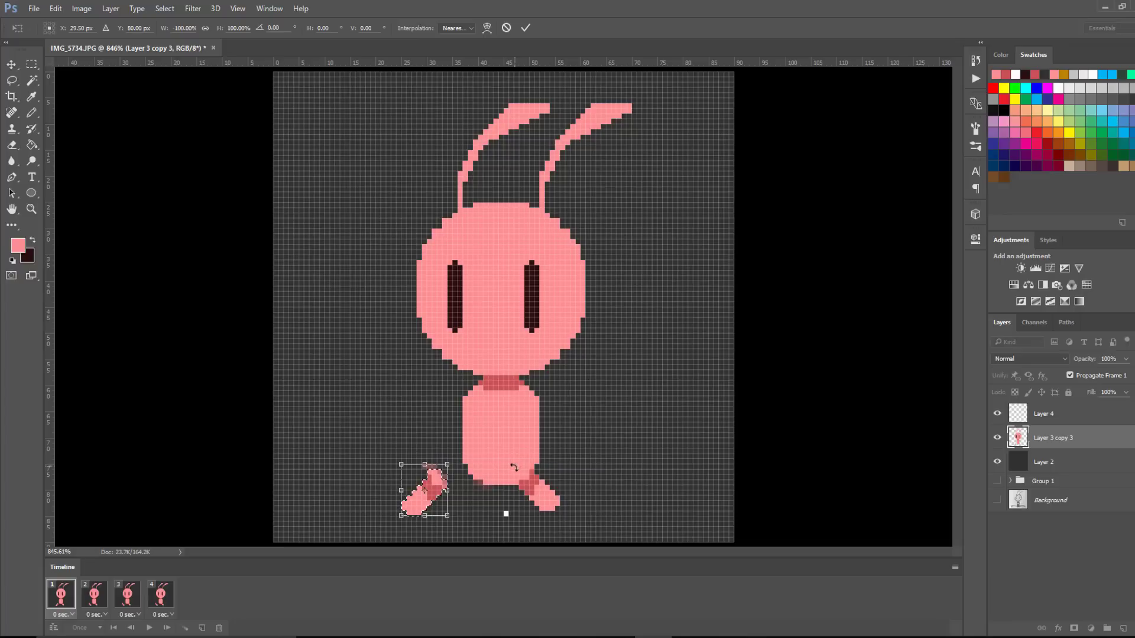
pyautogui.press('Return')
pyautogui.moveTo(423, 503); pyautogui.dragTo(461, 501)
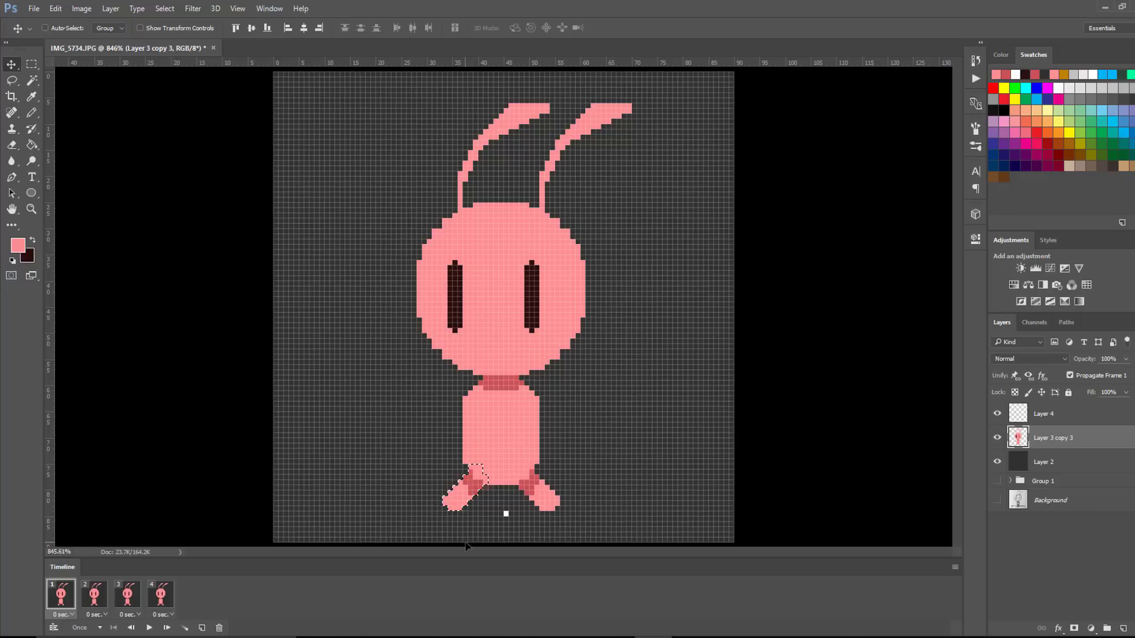
pyautogui.press('m')
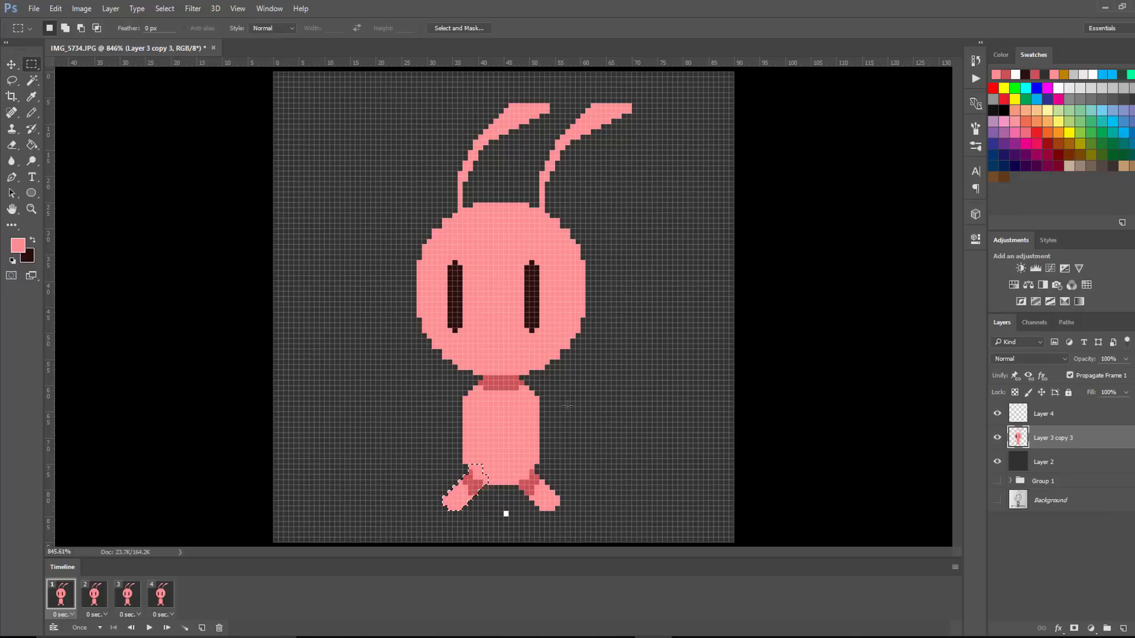
pyautogui.click(562, 465)
# Lasso the upper parts of both antennae and shift them slightly to the right of their stems
pyautogui.press('z')
pyautogui.scroll(-1, 524, 489)
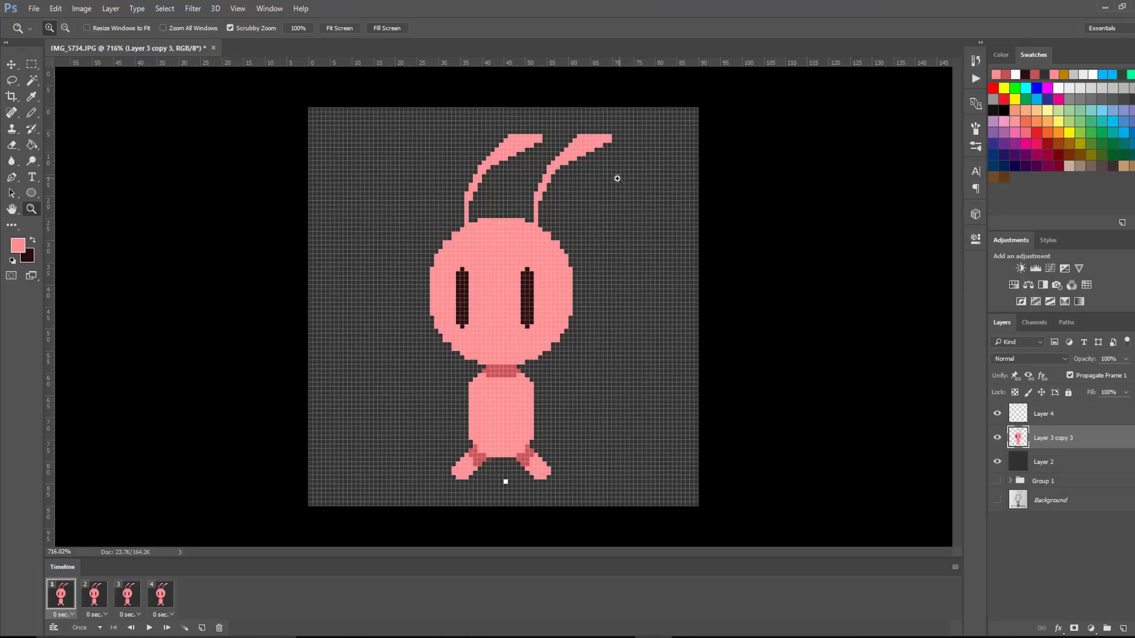
pyautogui.press('l')
pyautogui.moveTo(617, 210)
pyautogui.mouseDown()
pyautogui.moveTo(420, 197)
pyautogui.moveTo(376, 133)
pyautogui.moveTo(627, 126)
pyautogui.moveTo(631, 184)
pyautogui.moveTo(623, 206)
pyautogui.mouseUp()
pyautogui.press('v')
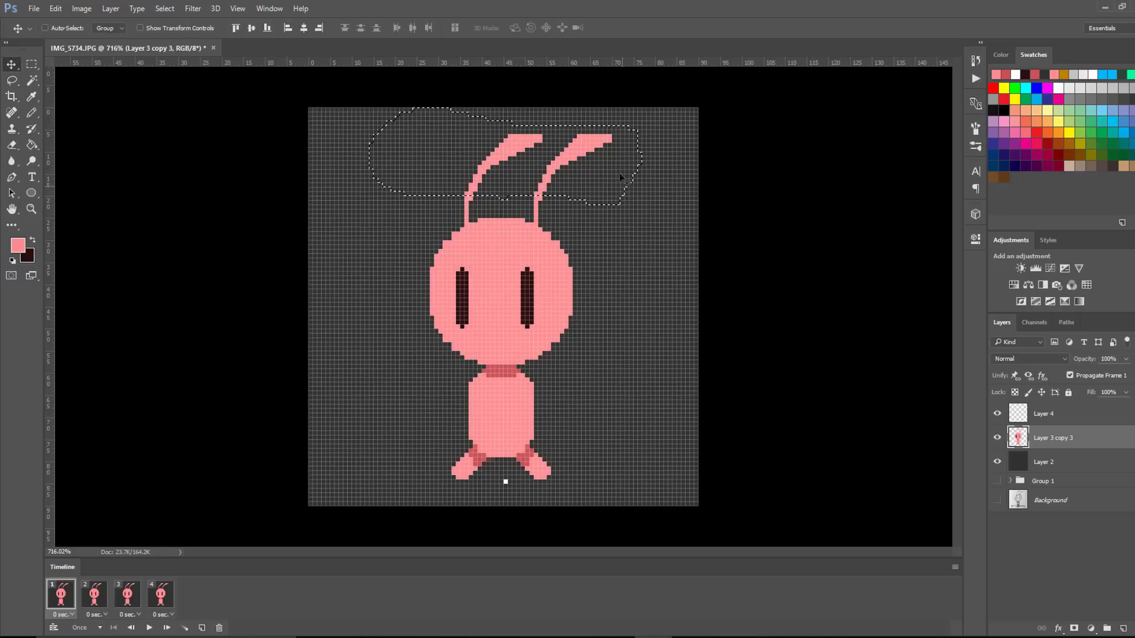
pyautogui.moveTo(576, 168)
pyautogui.mouseDown()
pyautogui.moveTo(617, 176)
pyautogui.moveTo(588, 170)
pyautogui.mouseUp()
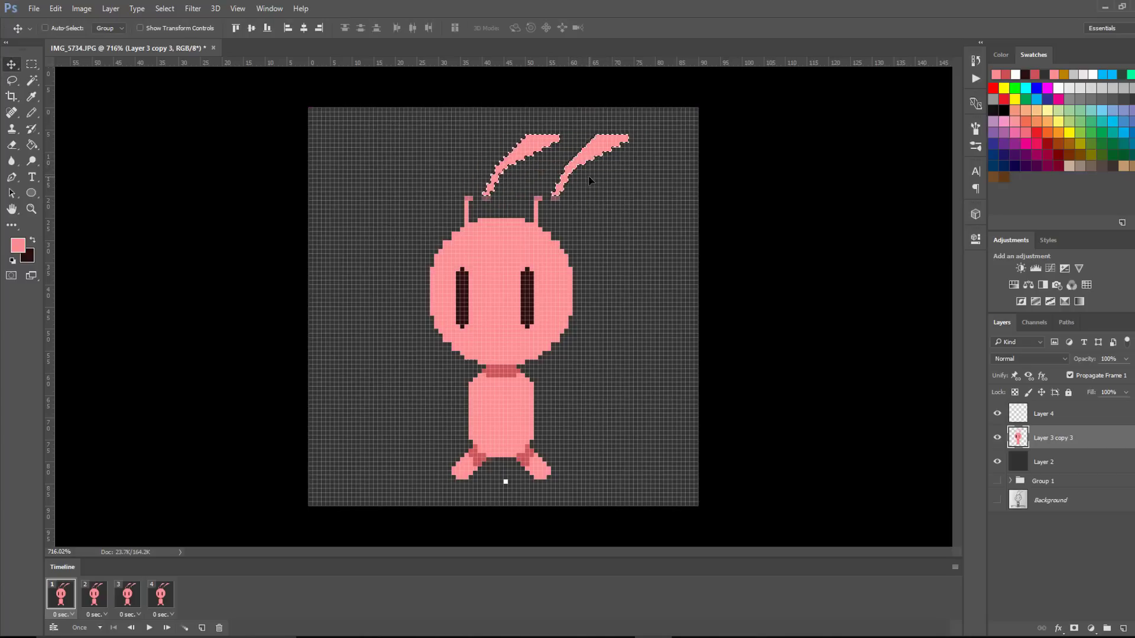
# Rotate the selected antenna tips slightly clockwise, nudge them into position above the stems, and deselect
pyautogui.hotkey('ctrl', 't')
pyautogui.moveTo(649, 128); pyautogui.dragTo(656, 152)
pyautogui.press('Return')
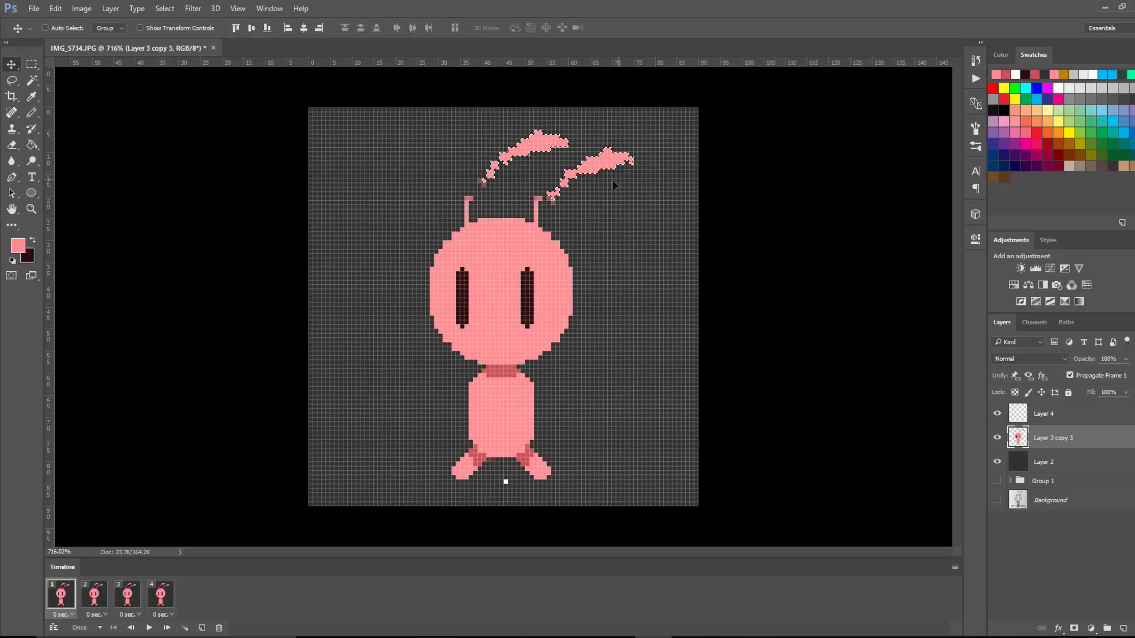
pyautogui.moveTo(591, 171)
pyautogui.mouseDown()
pyautogui.moveTo(595, 163)
pyautogui.moveTo(590, 172)
pyautogui.mouseUp()
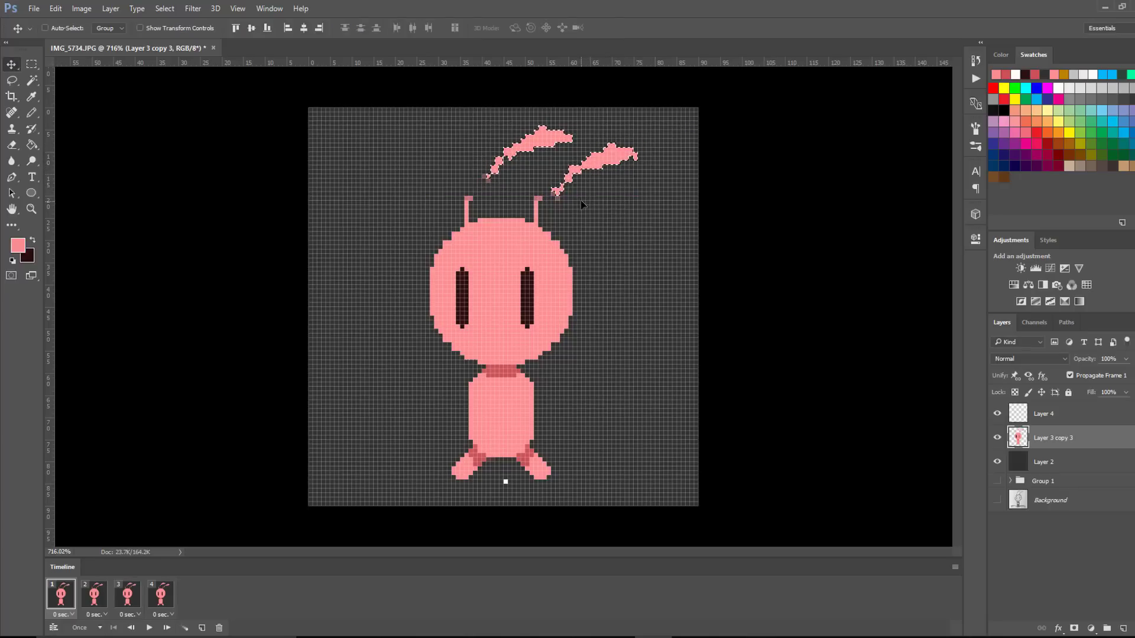
pyautogui.press('m')
pyautogui.hotkey('ctrl', 'd')
# Reconnect both antennae to their stems with light pink pencil pixels, erasing stray pixels and smoothing the curves and tips
pyautogui.press('i')
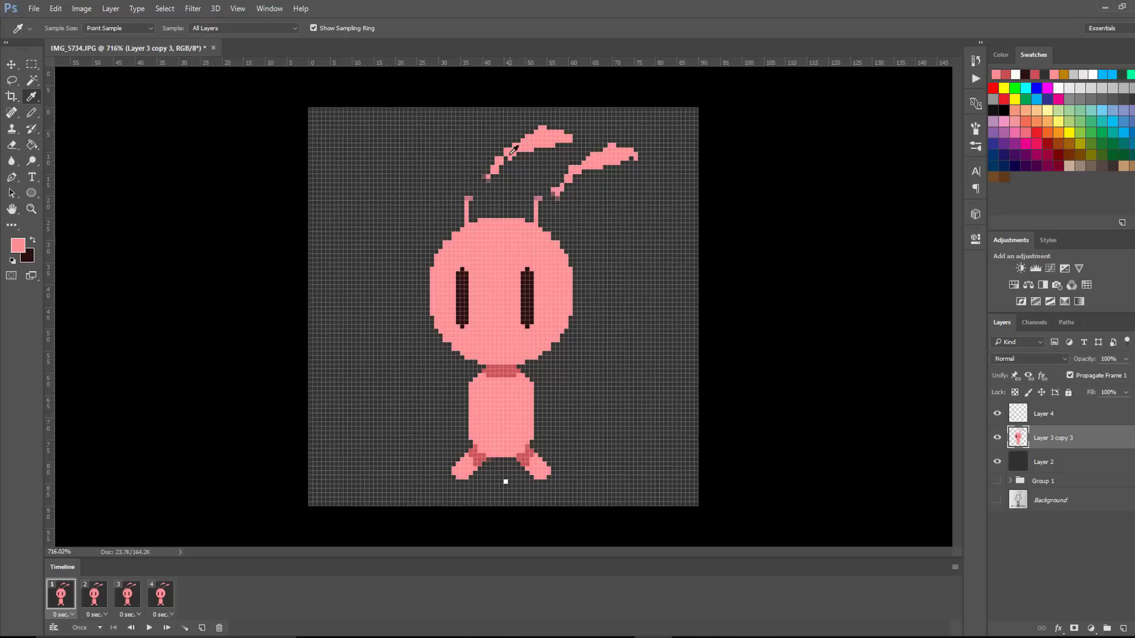
pyautogui.press('b')
pyautogui.moveTo(487, 176); pyautogui.dragTo(467, 199)
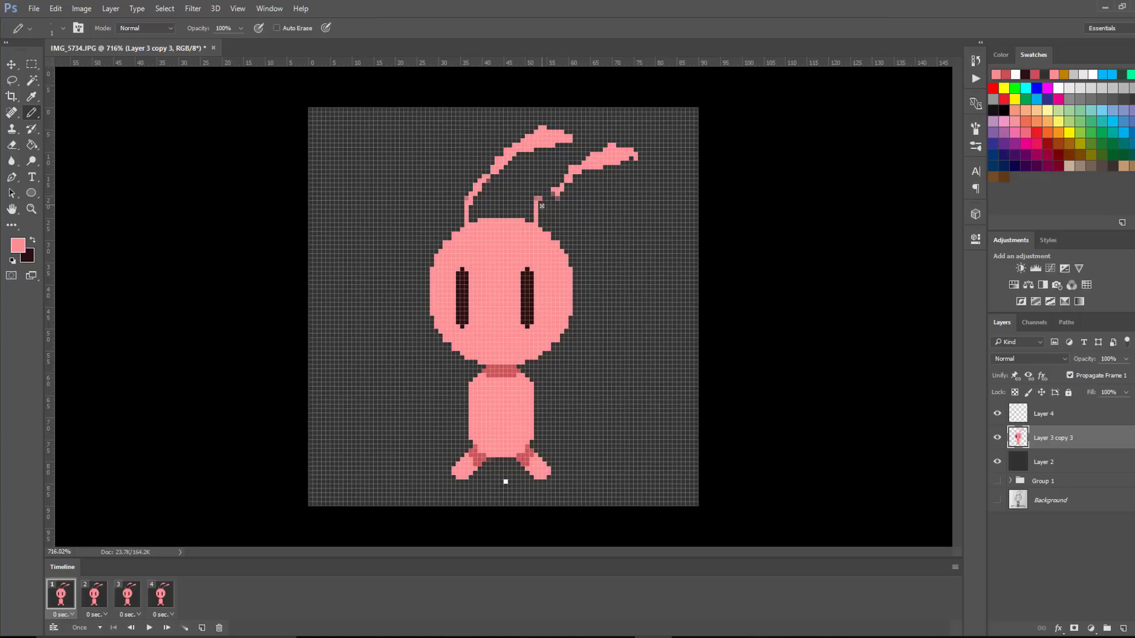
pyautogui.press('e')
pyautogui.moveTo(536, 197); pyautogui.dragTo(537, 211)
pyautogui.press('b')
pyautogui.moveTo(590, 160); pyautogui.dragTo(606, 149)
pyautogui.moveTo(473, 201); pyautogui.dragTo(529, 152)
pyautogui.moveTo(565, 186); pyautogui.dragTo(644, 153)
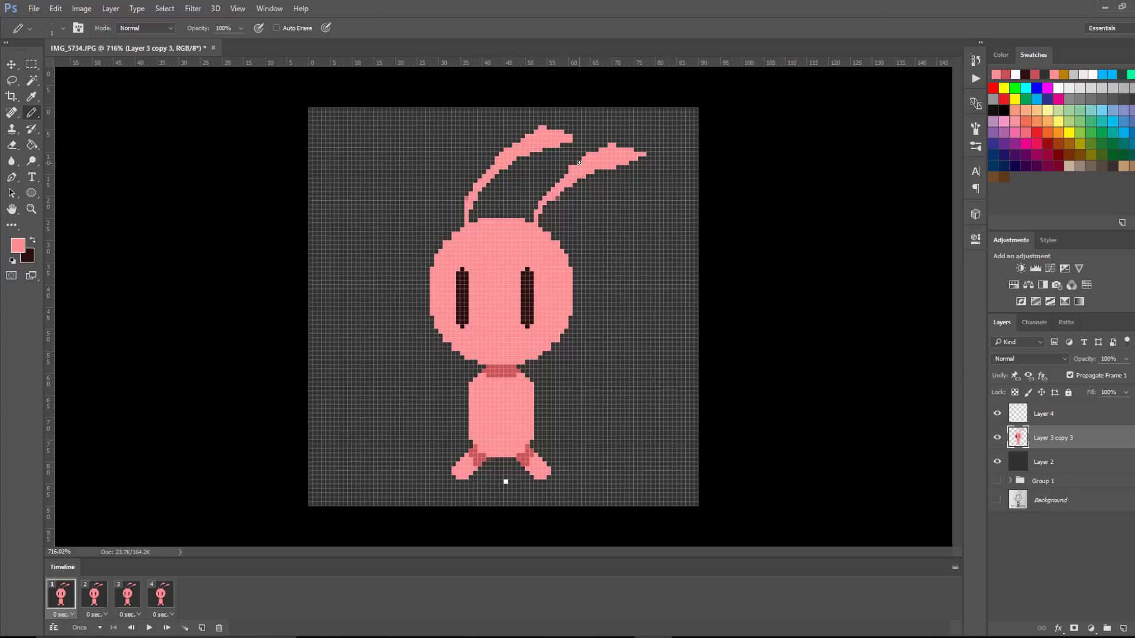
pyautogui.press('e')
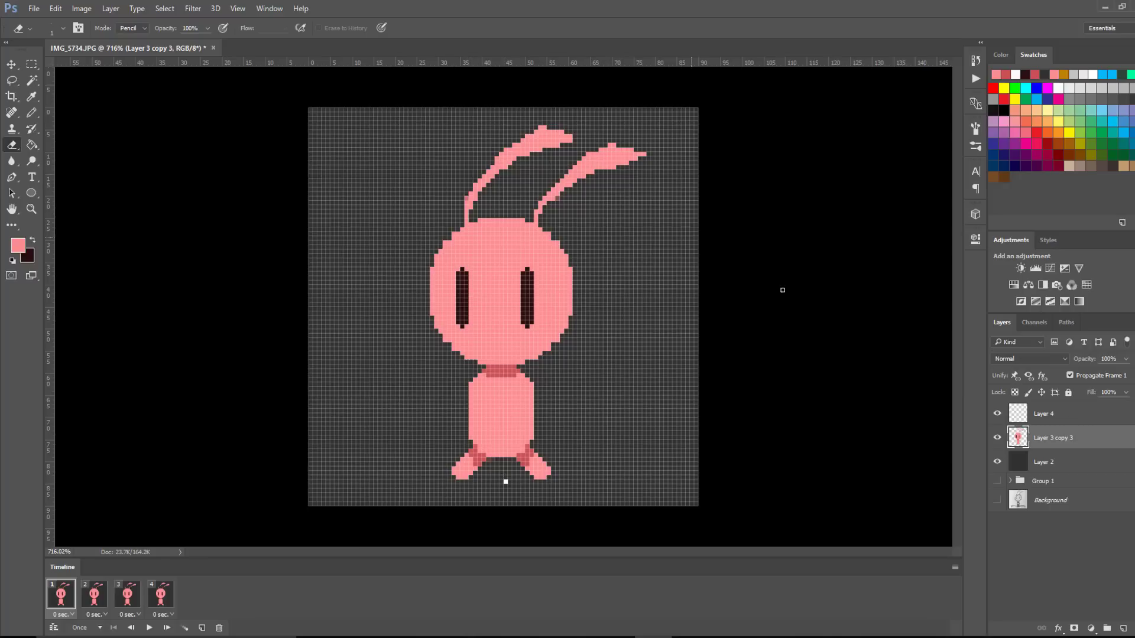
# Duplicate Group 1, place the copy directly above Layer 3 copy 3, show it, and hide Layer 3 copy 3
pyautogui.click(1041, 482)
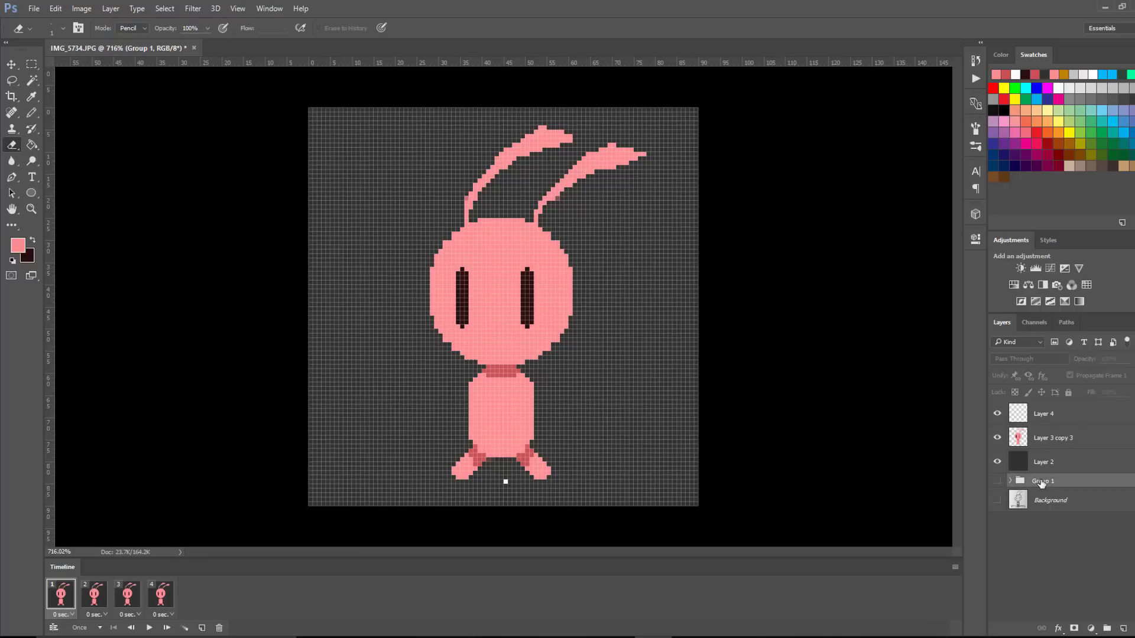
pyautogui.hotkey('ctrl', 'j')
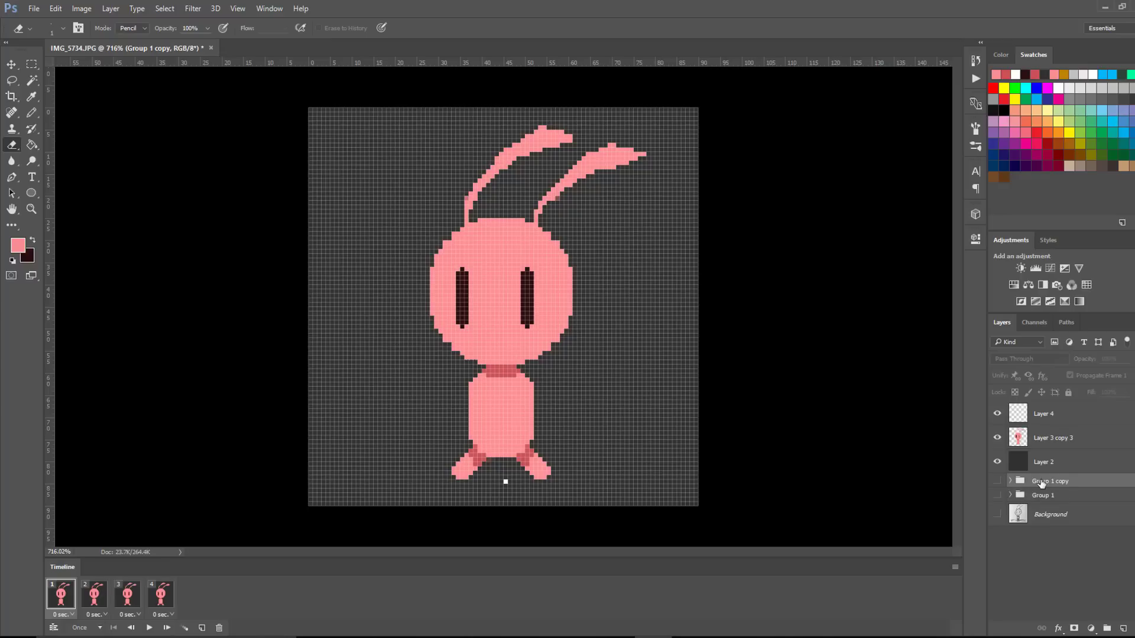
pyautogui.moveTo(1054, 480); pyautogui.dragTo(1061, 426)
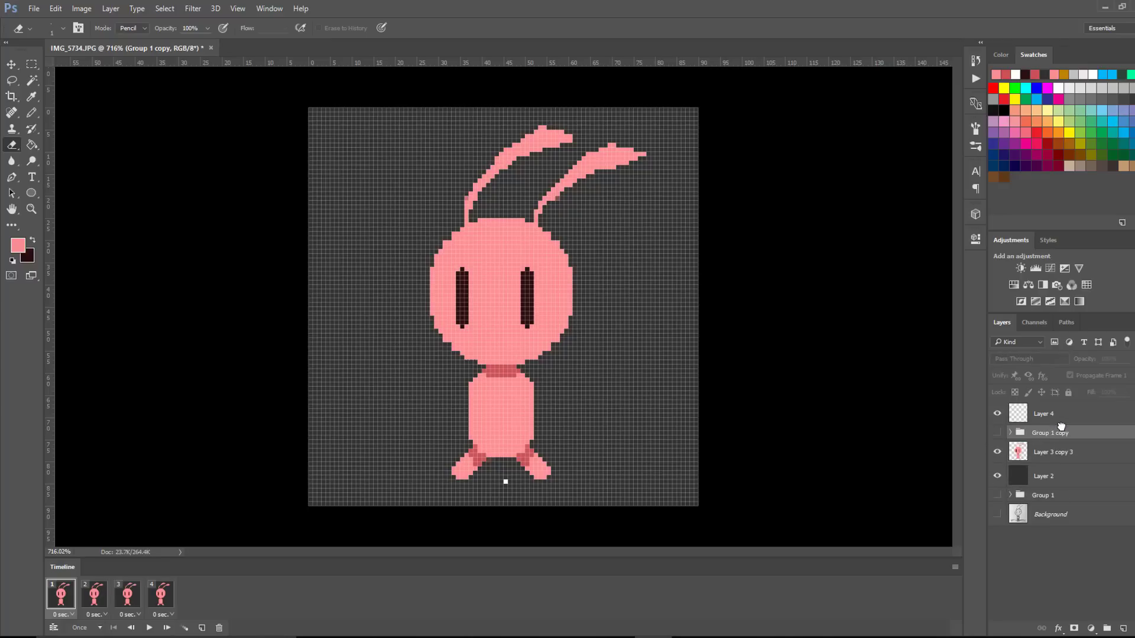
pyautogui.click(997, 433)
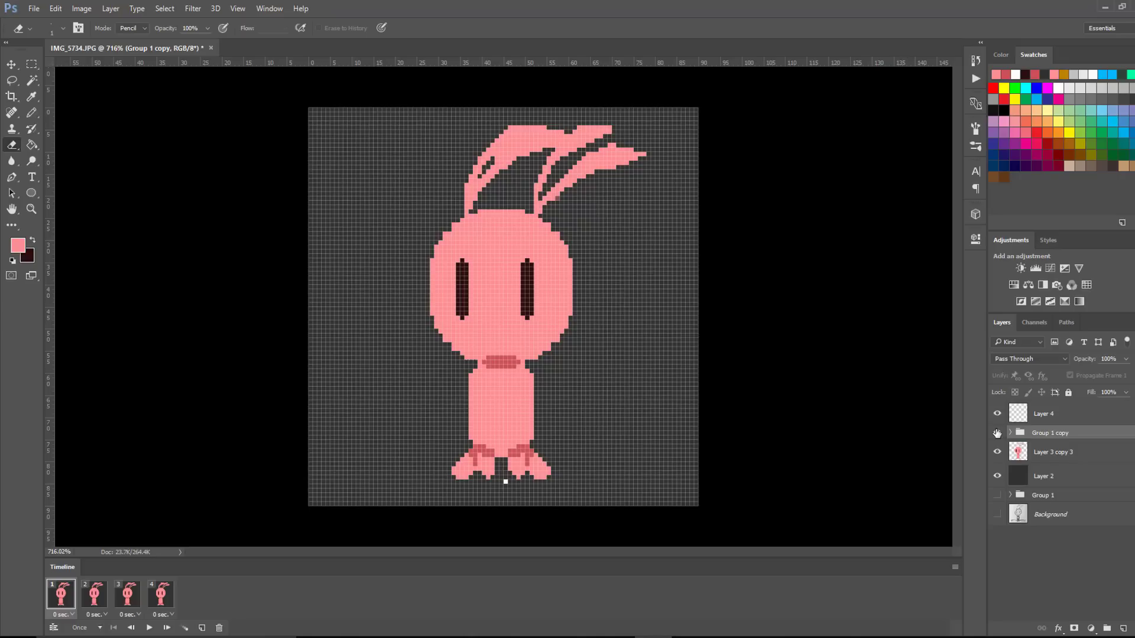
pyautogui.click(997, 452)
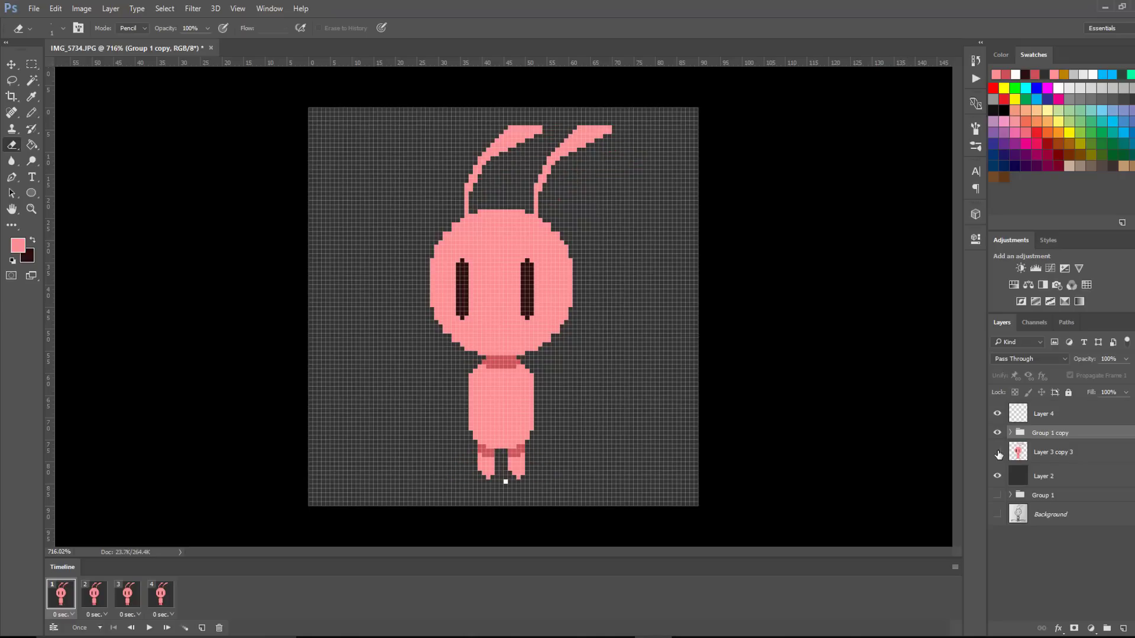
# Merge the three layers inside Group 1 copy, and merge the group itself into a single layer
pyautogui.click(1010, 433)
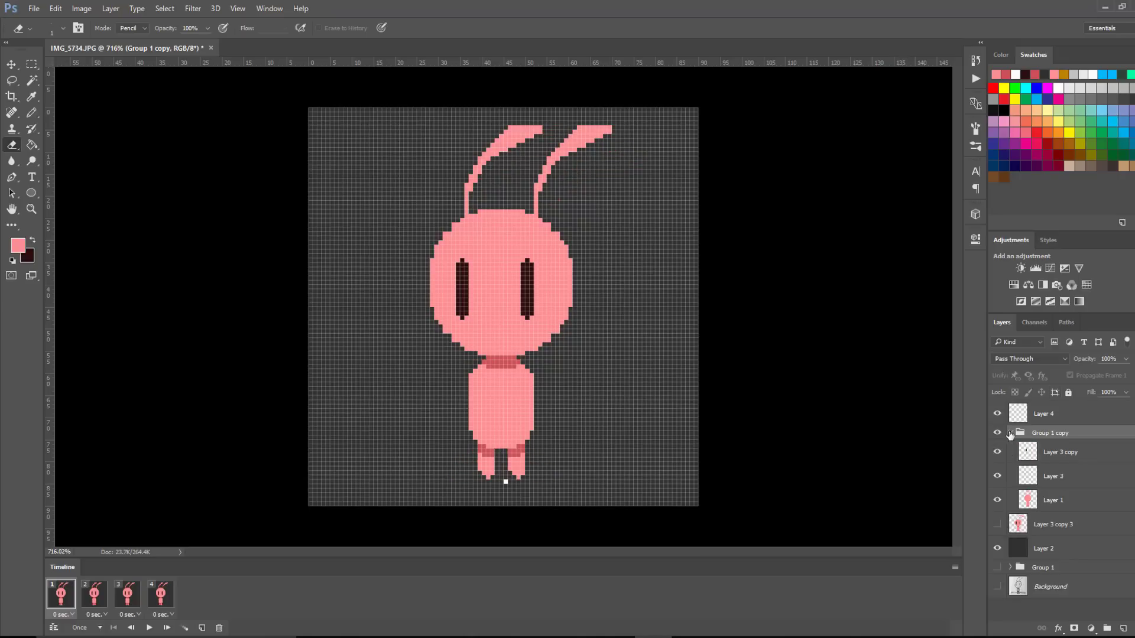
pyautogui.click(1052, 453)
pyautogui.keyDown('shift'); pyautogui.click(1052, 500); pyautogui.keyUp('shift')
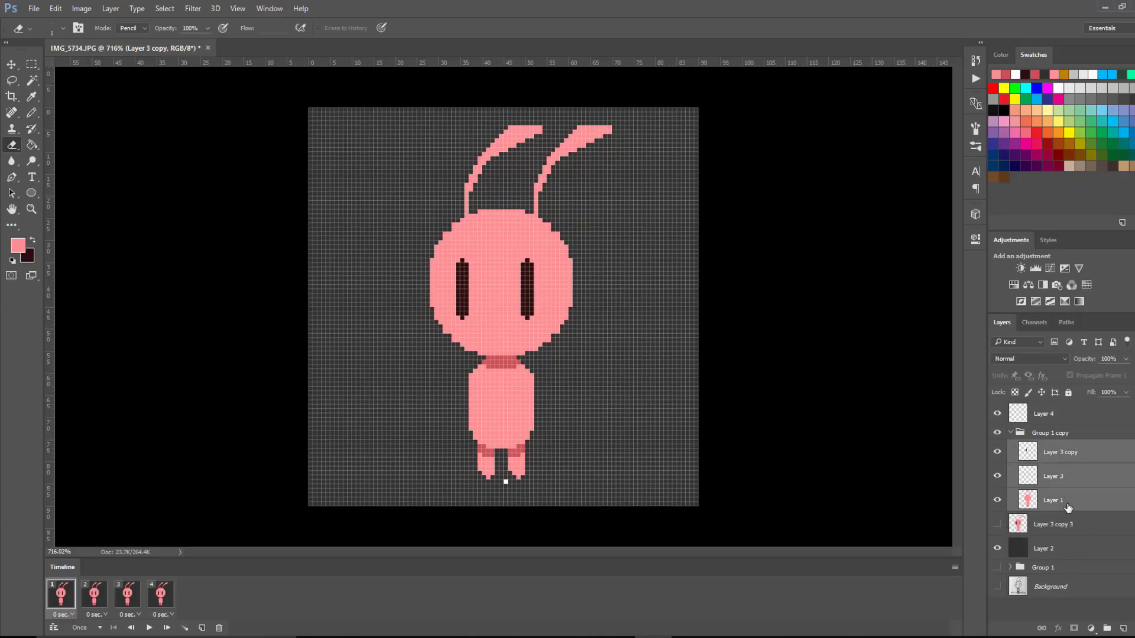
pyautogui.rightClick(1073, 476)
pyautogui.click(799, 516)
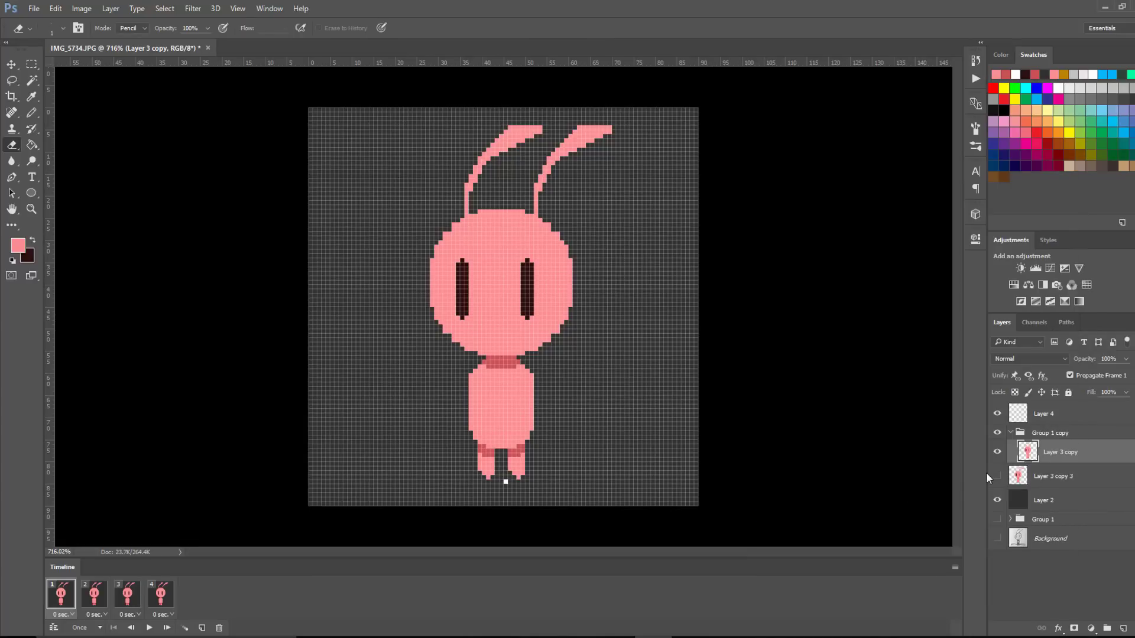
pyautogui.click(1053, 433)
pyautogui.rightClick(1054, 433)
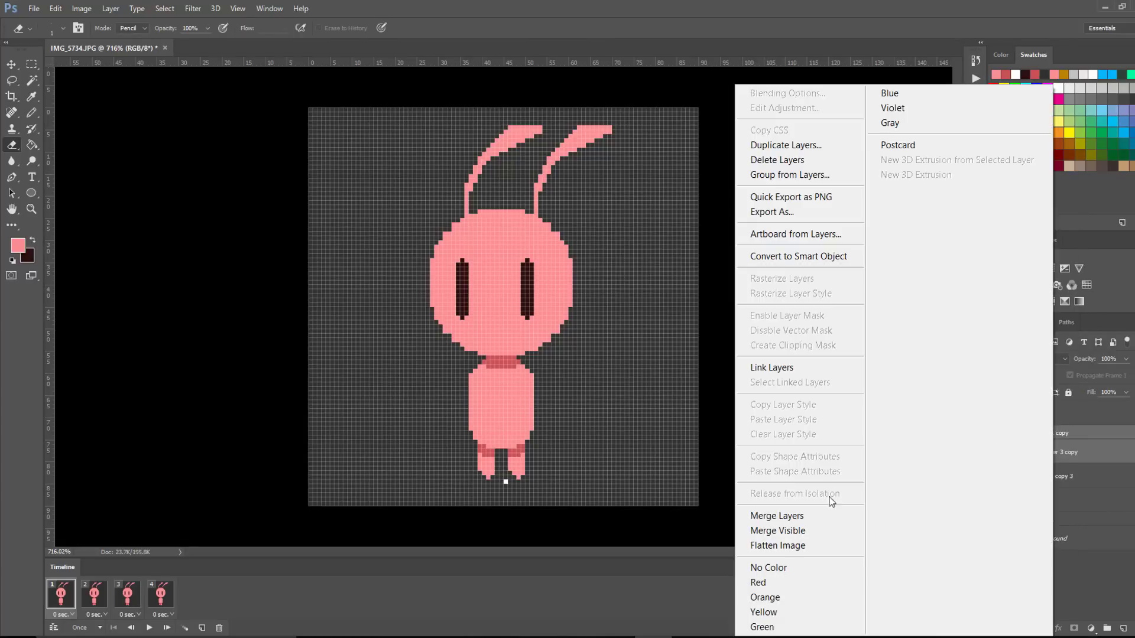
pyautogui.click(823, 513)
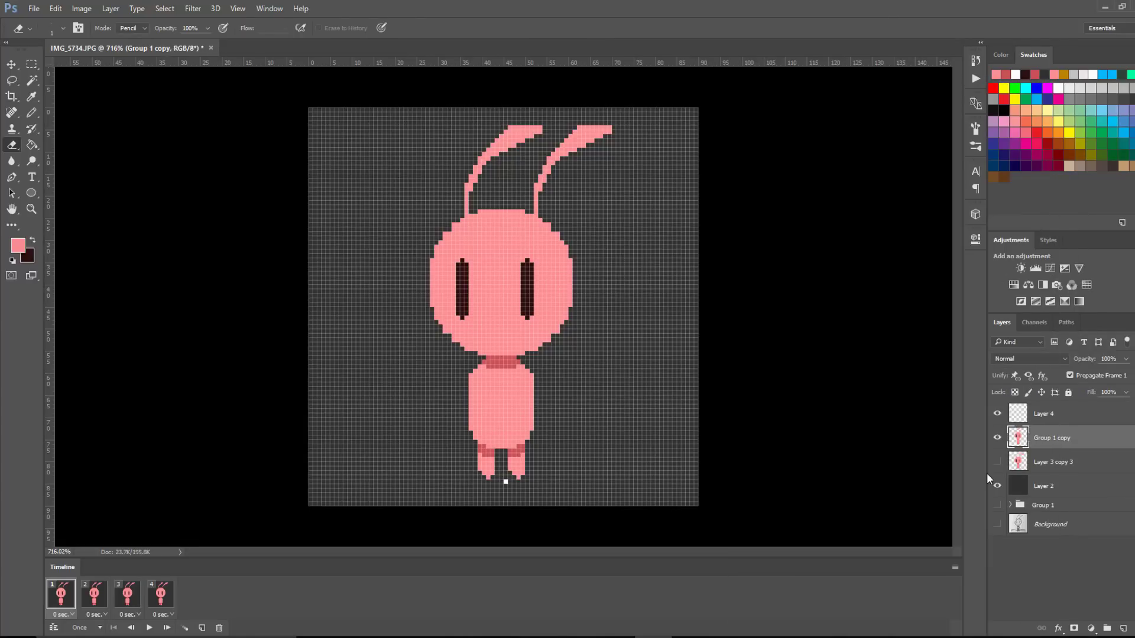
# Compare the spread-leg pose with the standing pose by toggling the visibility of Layer 3 copy 3 and Group 1 copy
pyautogui.click(997, 462)
pyautogui.click(998, 437)
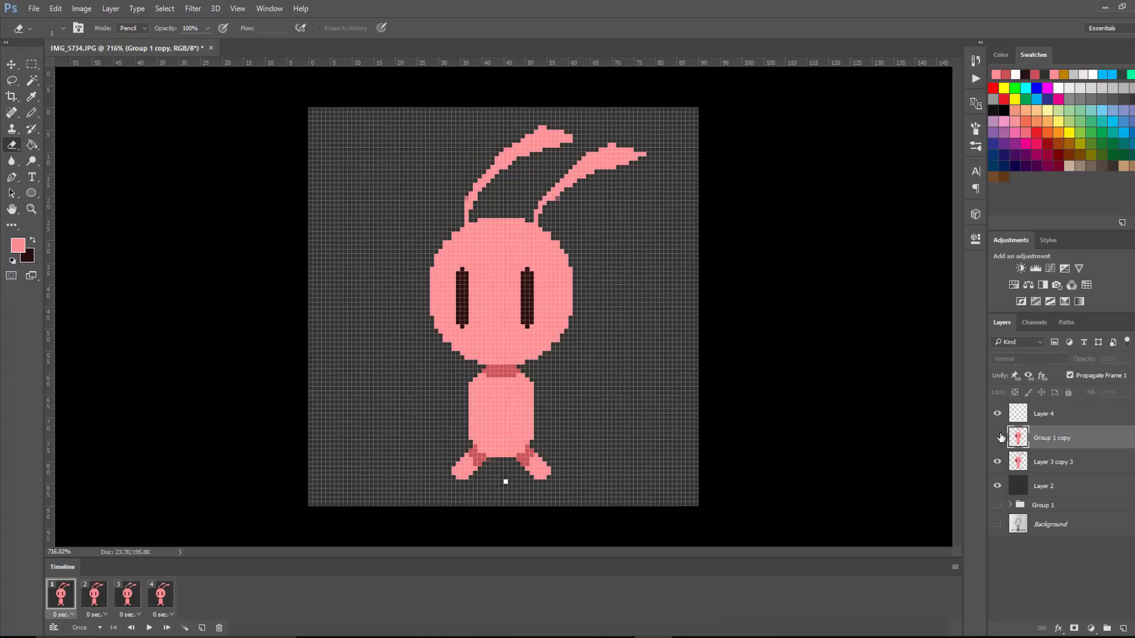
pyautogui.click(997, 438)
pyautogui.click(998, 462)
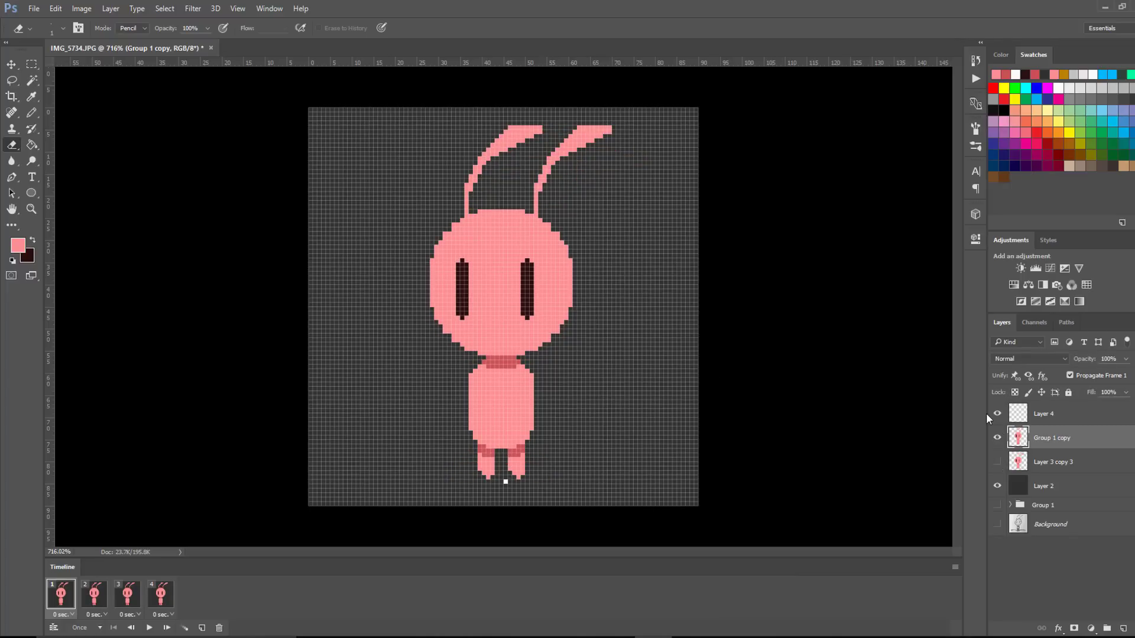
# Rotate both antennae on Group 1 copy about 14° clockwise and reconnect them to the head with cleaned-up light pink pixels
pyautogui.press('l')
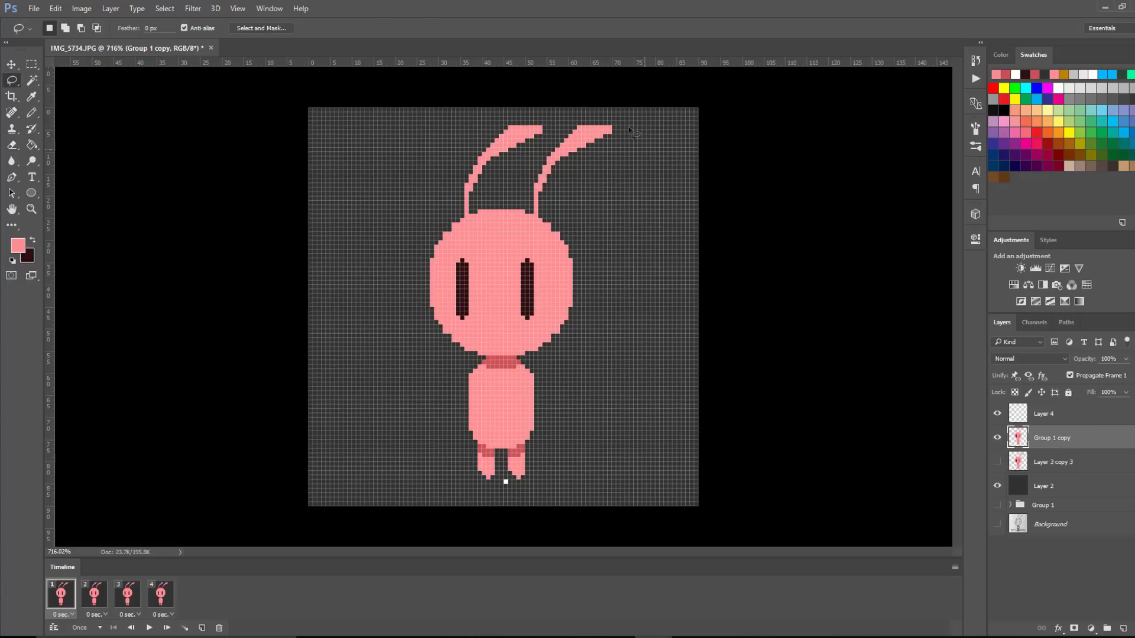
pyautogui.moveTo(637, 126)
pyautogui.mouseDown()
pyautogui.moveTo(522, 106)
pyautogui.moveTo(443, 153)
pyautogui.moveTo(523, 190)
pyautogui.moveTo(623, 195)
pyautogui.moveTo(635, 127)
pyautogui.moveTo(683, 155)
pyautogui.mouseUp()
pyautogui.hotkey('ctrl', 't')
pyautogui.moveTo(580, 184); pyautogui.dragTo(619, 190)
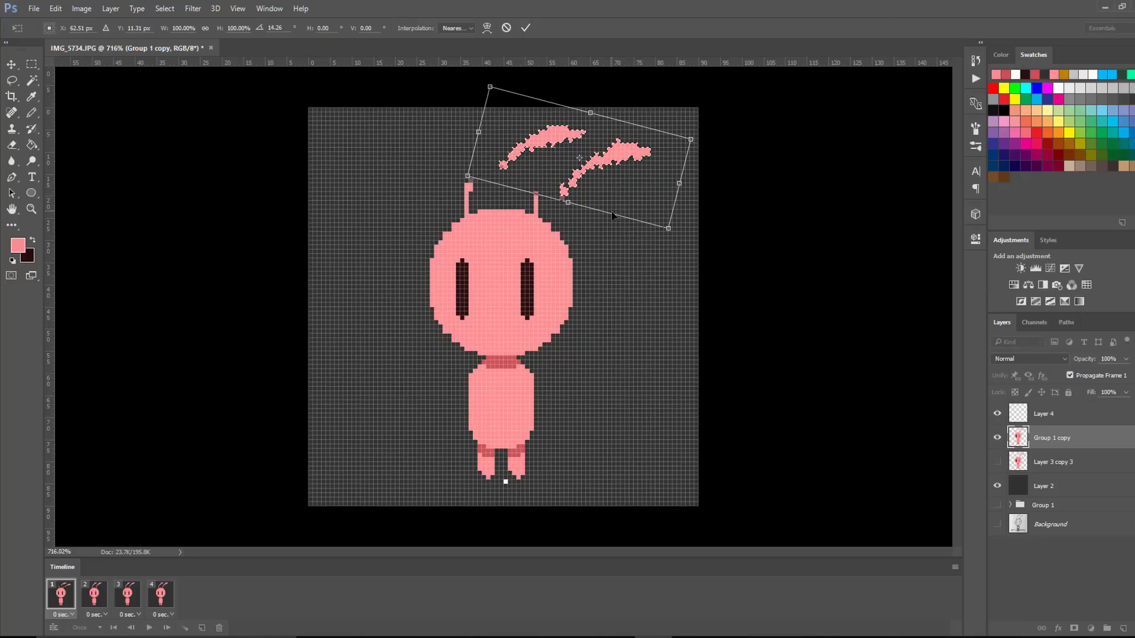
pyautogui.press('Return')
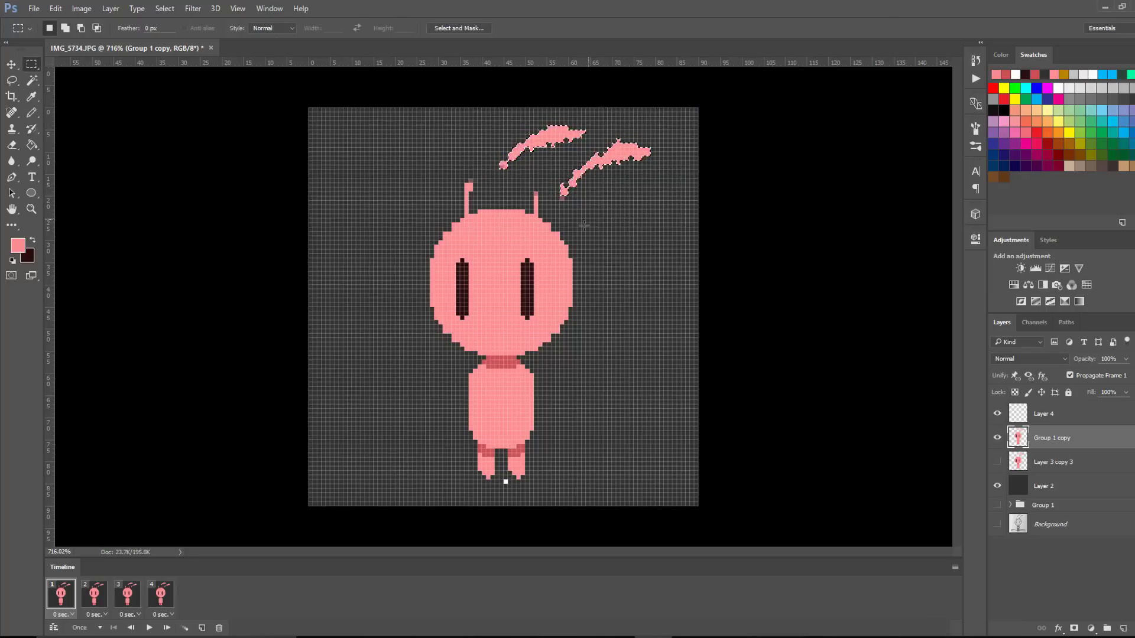
pyautogui.press('e')
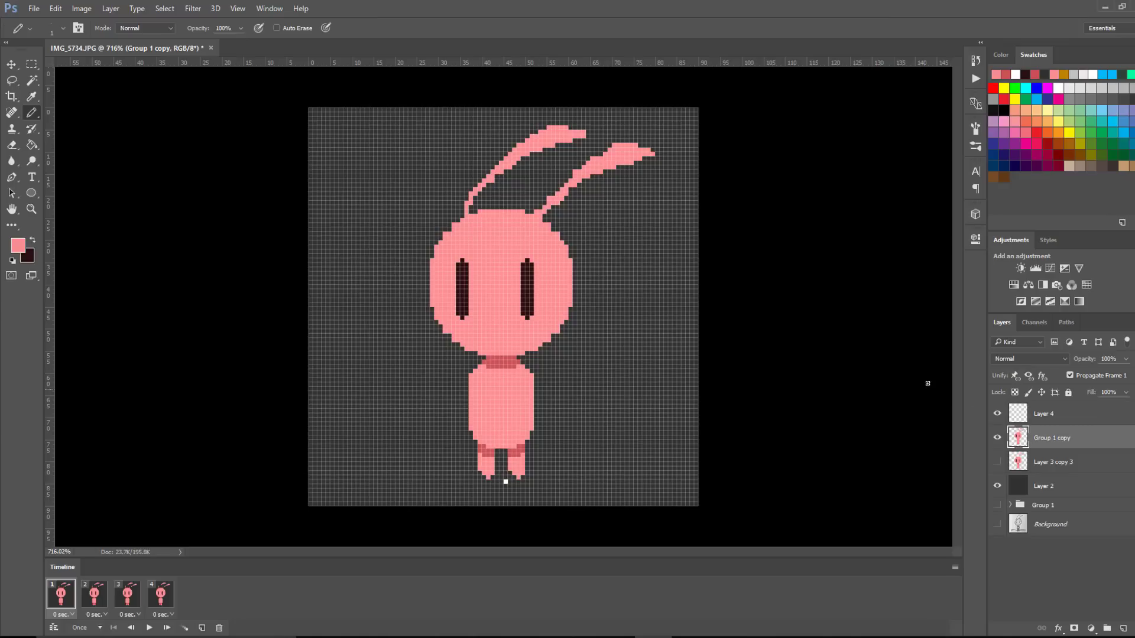
# Duplicate Layer 3 copy 3, place the duplicate directly above Group 1 copy, and hide both Group 1 copy and Layer 3 copy 3
pyautogui.click(1050, 464)
pyautogui.click(997, 462)
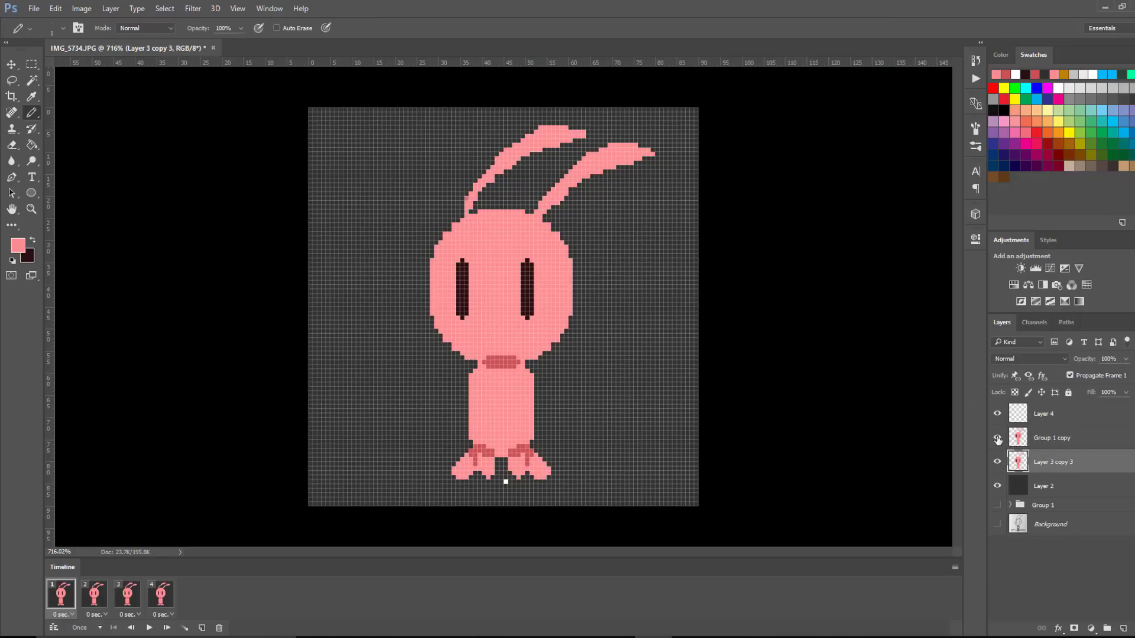
pyautogui.click(998, 439)
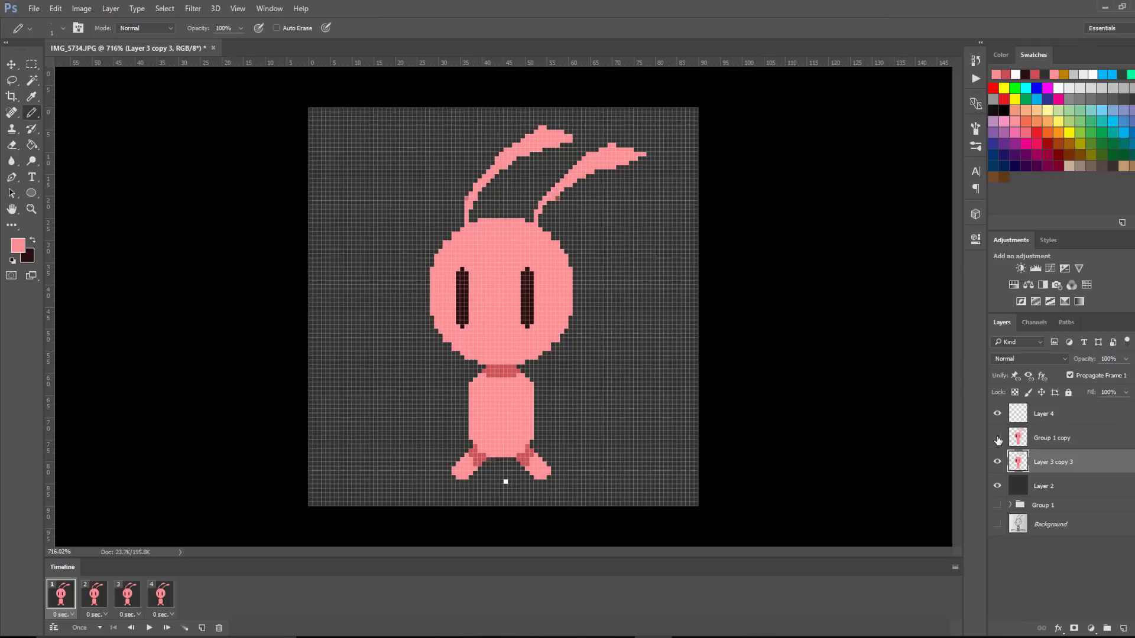
pyautogui.hotkey('ctrl', 'j')
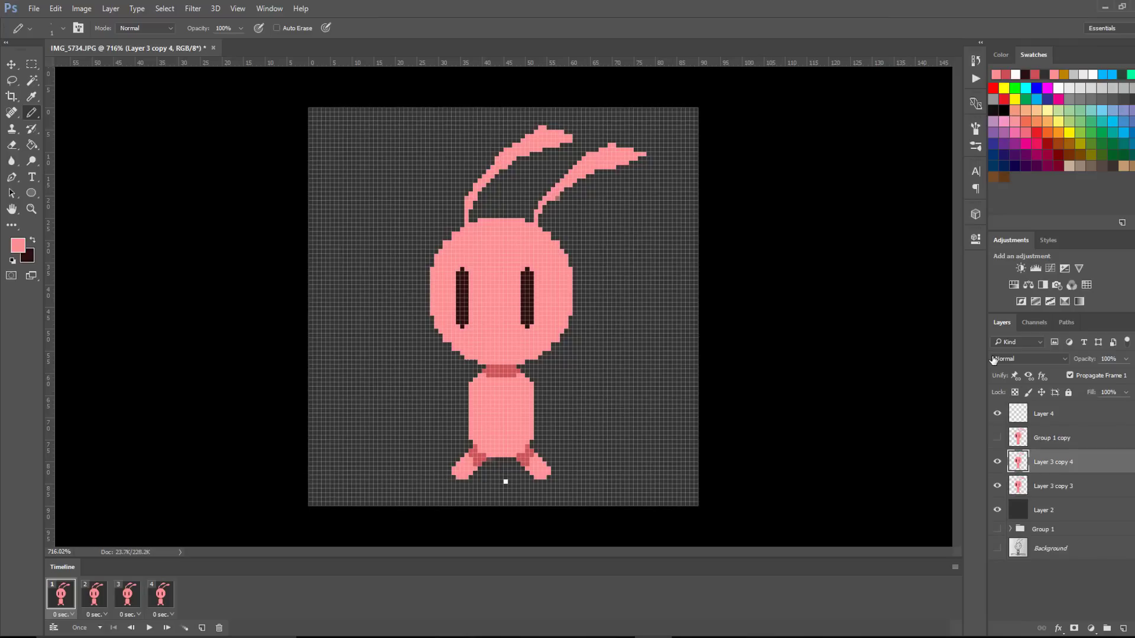
pyautogui.moveTo(1052, 462); pyautogui.dragTo(1060, 431)
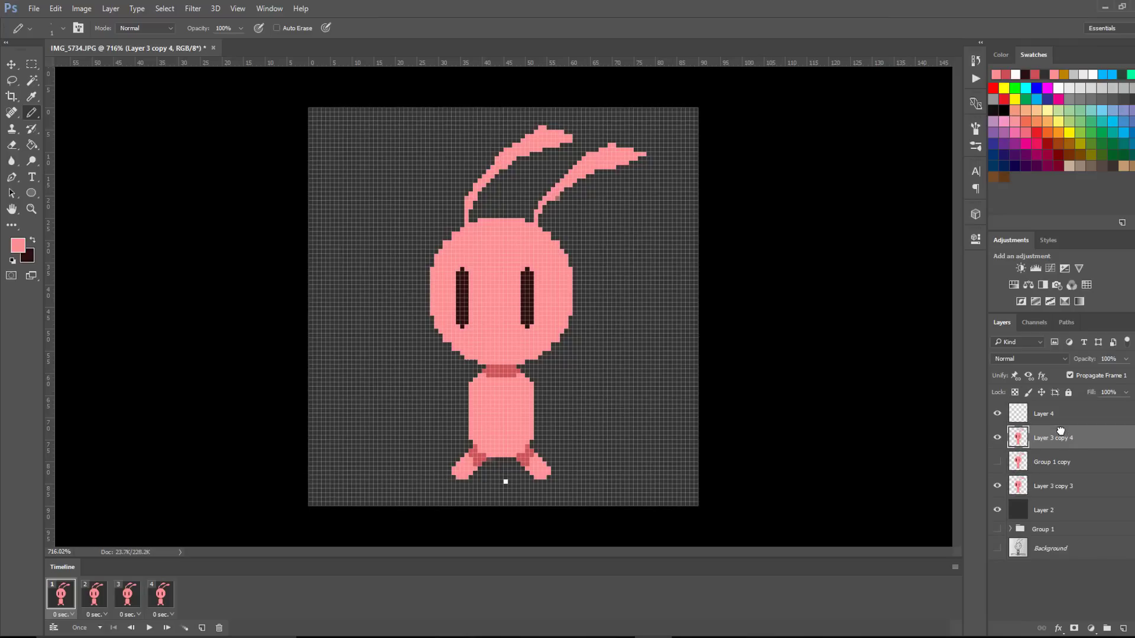
pyautogui.click(997, 487)
pyautogui.moveTo(516, 457)
pyautogui.mouseDown()
pyautogui.moveTo(477, 487)
pyautogui.moveTo(542, 498)
pyautogui.mouseUp()
pyautogui.hotkey('ctrl', 'z')
pyautogui.hotkey('ctrl', 'alt', 'z')
# Lasso the character's left-hand leg on Layer 3 copy 4, move it onto the empty canvas beside the body, and deselect it
pyautogui.press('l')
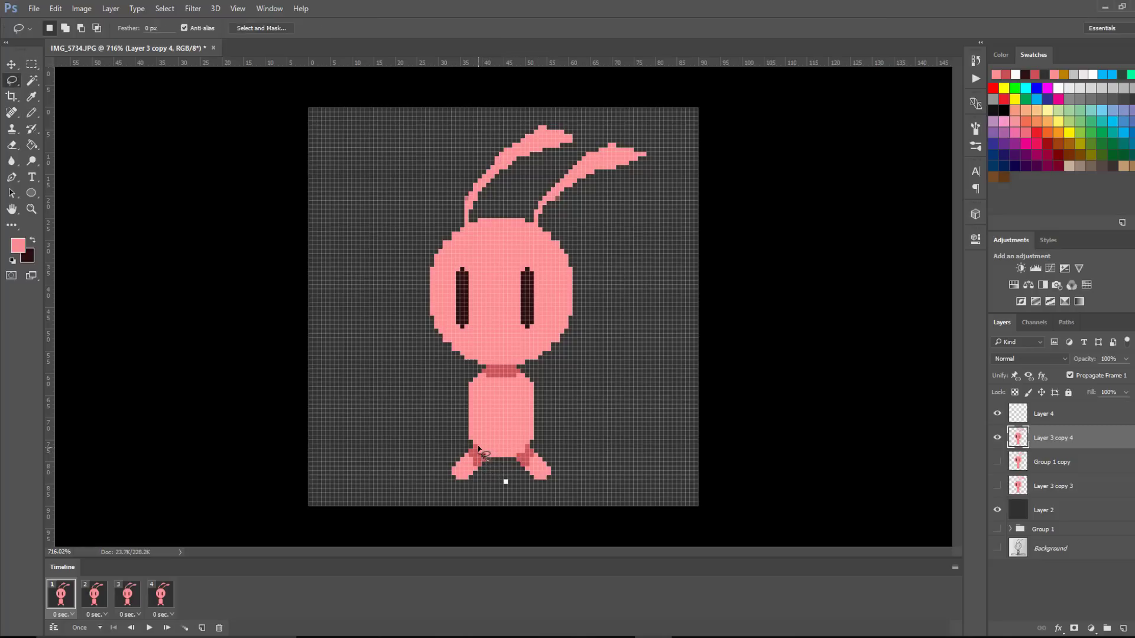
pyautogui.moveTo(472, 450)
pyautogui.mouseDown()
pyautogui.moveTo(429, 483)
pyautogui.moveTo(476, 507)
pyautogui.moveTo(491, 484)
pyautogui.mouseUp()
pyautogui.press('shift')
pyautogui.moveTo(491, 467)
pyautogui.mouseDown()
pyautogui.moveTo(485, 495)
pyautogui.moveTo(467, 455)
pyautogui.moveTo(396, 413)
pyautogui.mouseUp()
pyautogui.press('v')
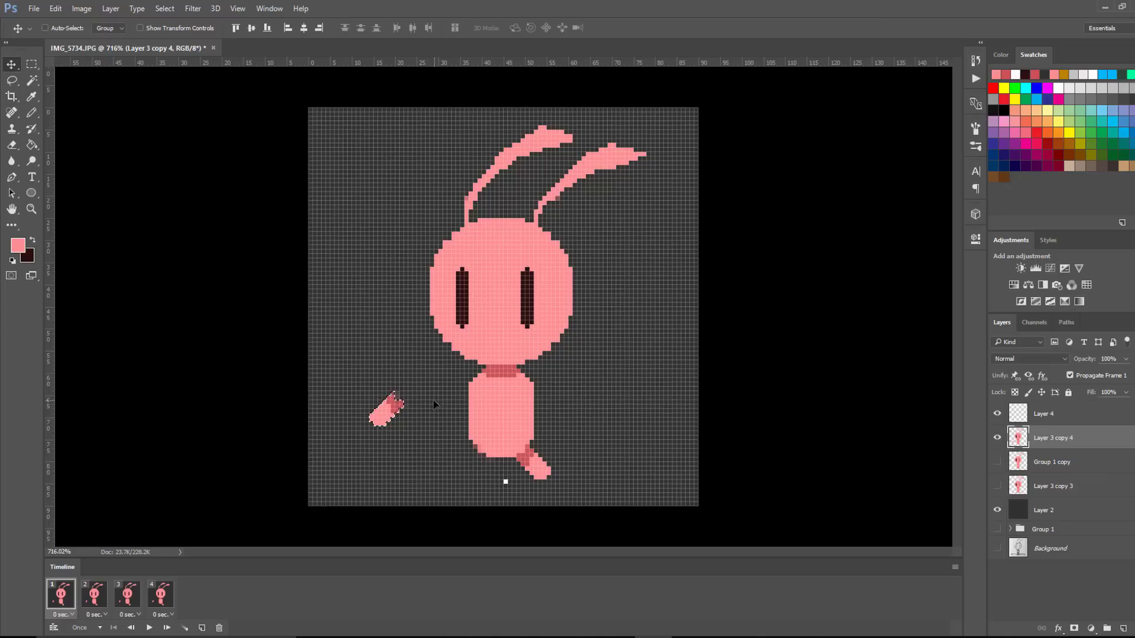
pyautogui.hotkey('ctrl', 'd')
# Paint over the detached leg's dark pink shading with light pink and erase the stray pixels around the leg and body
pyautogui.press('z')
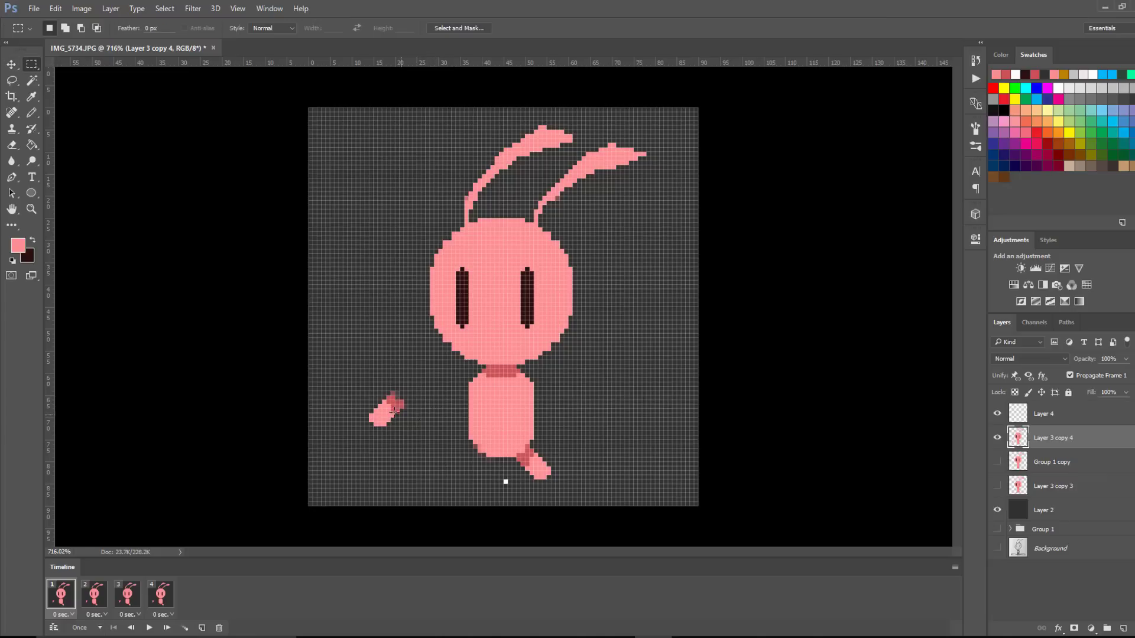
pyautogui.moveTo(365, 389); pyautogui.dragTo(424, 400)
pyautogui.press('i')
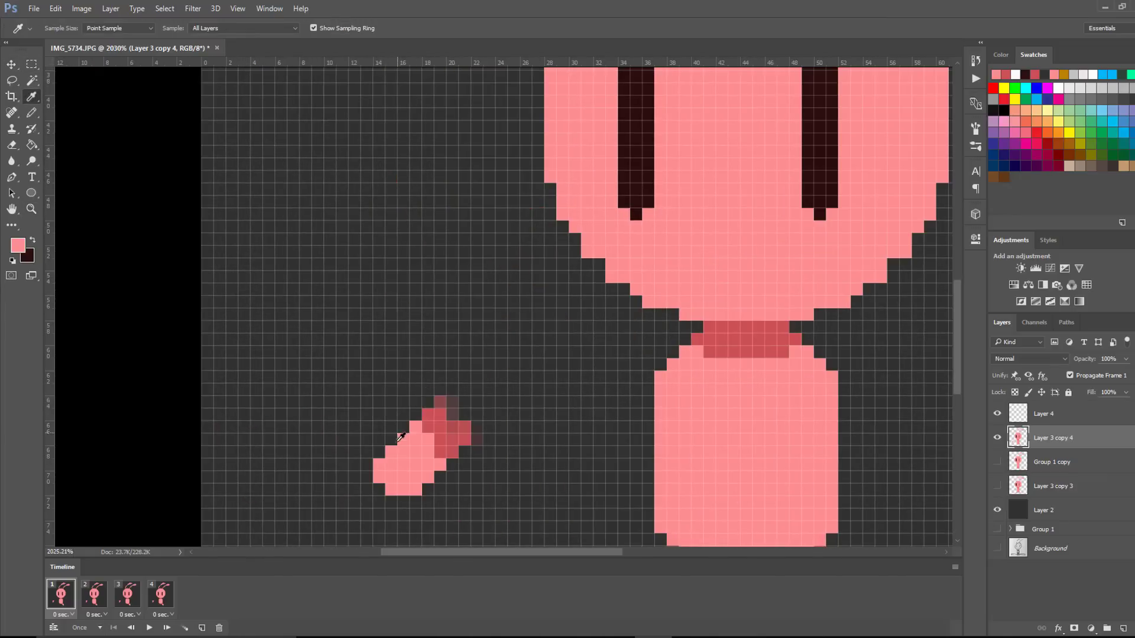
pyautogui.press('b')
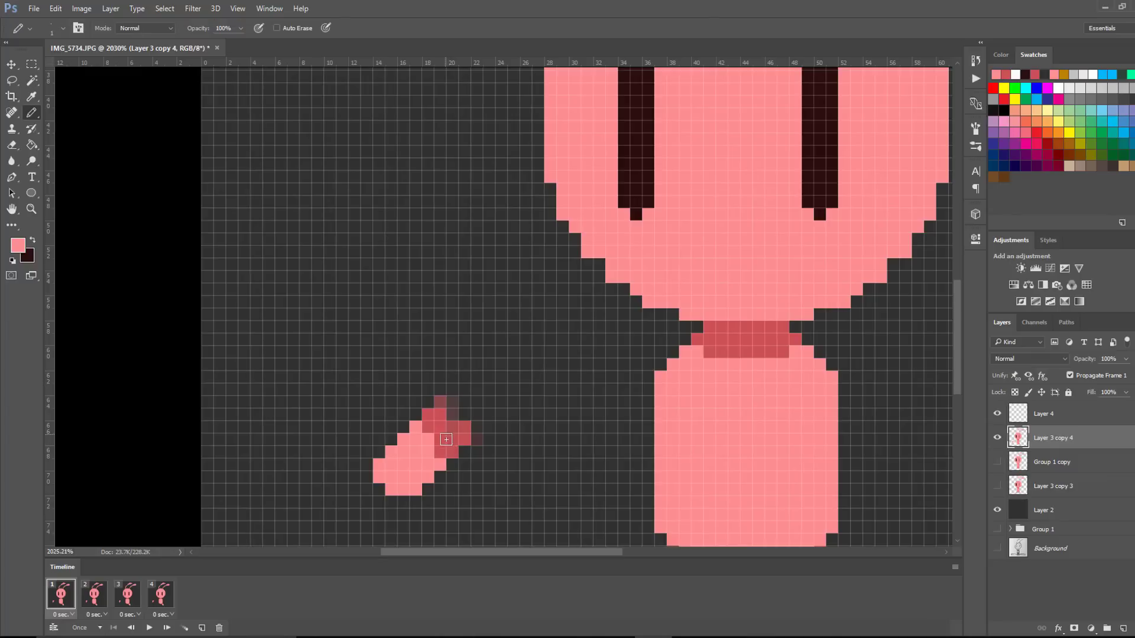
pyautogui.moveTo(440, 450)
pyautogui.mouseDown()
pyautogui.moveTo(462, 436)
pyautogui.moveTo(430, 417)
pyautogui.moveTo(442, 402)
pyautogui.moveTo(453, 414)
pyautogui.mouseUp()
pyautogui.press('z')
pyautogui.scroll(-3, 502, 458)
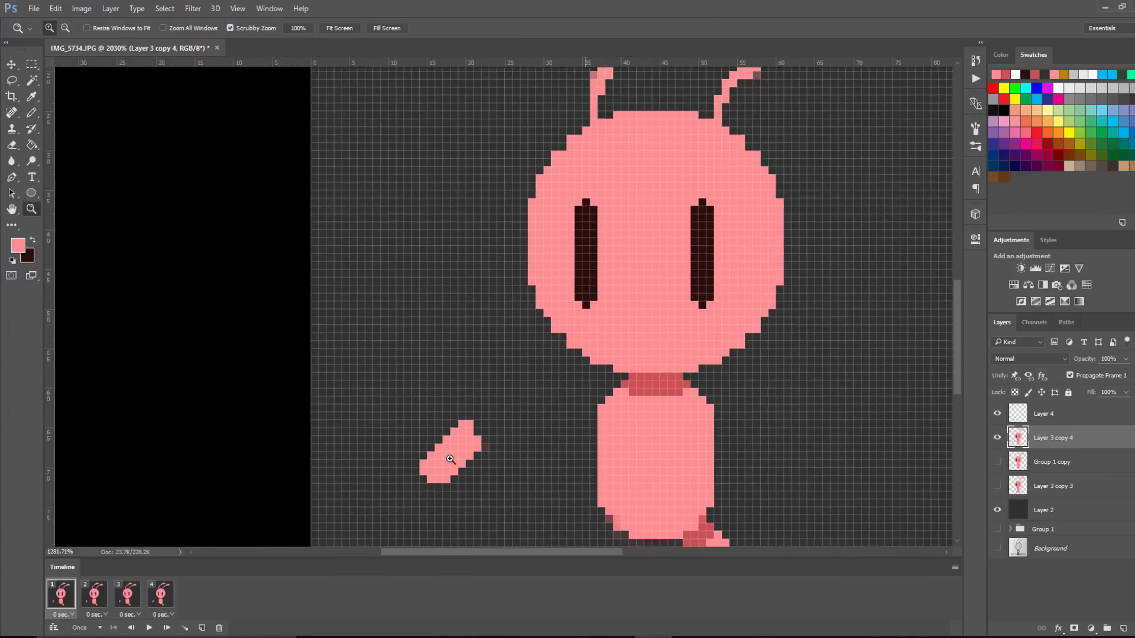
pyautogui.press('e')
pyautogui.moveTo(572, 488)
pyautogui.mouseDown()
pyautogui.moveTo(463, 436)
pyautogui.moveTo(472, 428)
pyautogui.moveTo(480, 446)
pyautogui.mouseUp()
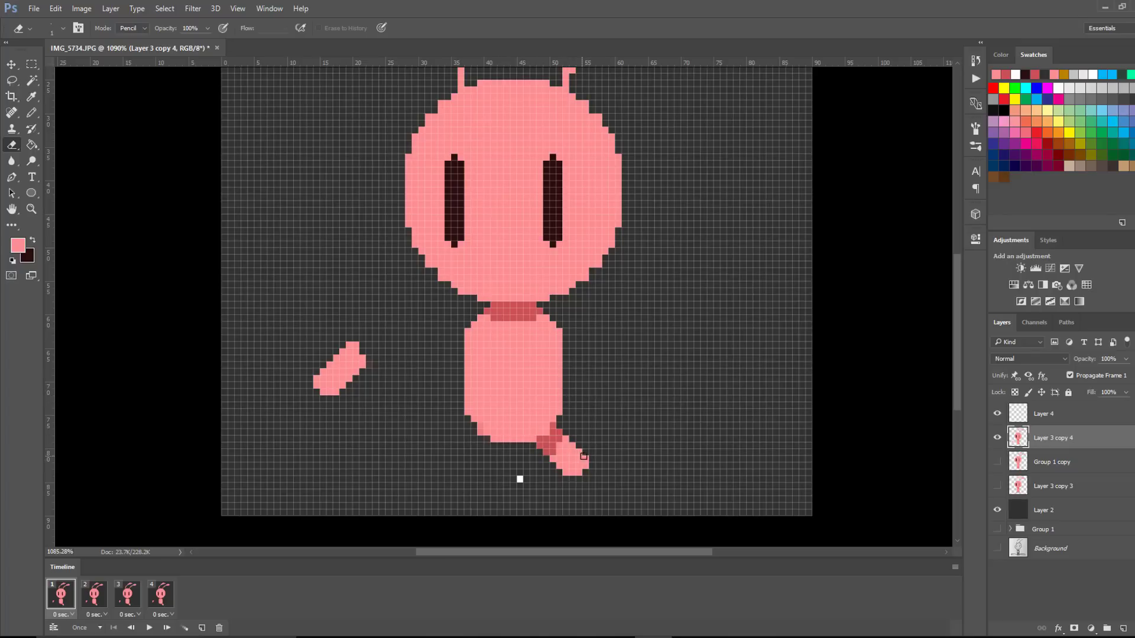
# Lasso the remaining attached leg and move it left so it joins the lower left side of the body
pyautogui.press('l')
pyautogui.moveTo(555, 425)
pyautogui.mouseDown()
pyautogui.moveTo(557, 487)
pyautogui.moveTo(607, 452)
pyautogui.moveTo(564, 425)
pyautogui.moveTo(557, 447)
pyautogui.moveTo(562, 439)
pyautogui.moveTo(574, 461)
pyautogui.moveTo(561, 477)
pyautogui.moveTo(523, 474)
pyautogui.moveTo(522, 458)
pyautogui.moveTo(524, 469)
pyautogui.moveTo(582, 464)
pyautogui.moveTo(524, 464)
pyautogui.mouseUp()
pyautogui.press('v')
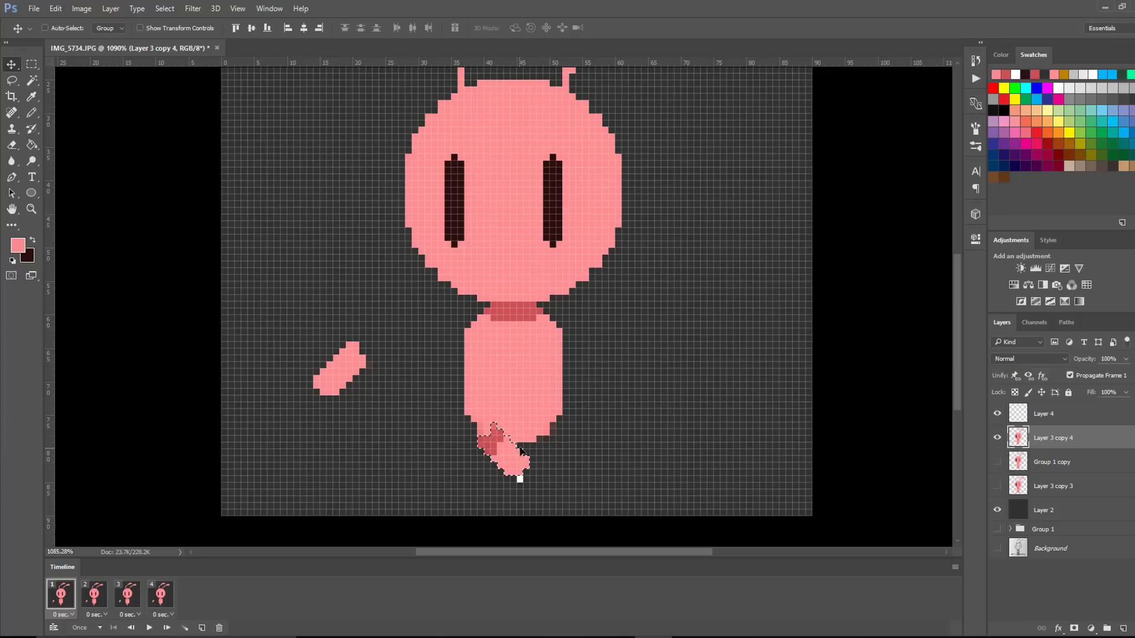
# Blend the moved leg into the body with light pink pixels, and paint a dark pink shadow band across its top
pyautogui.press('i')
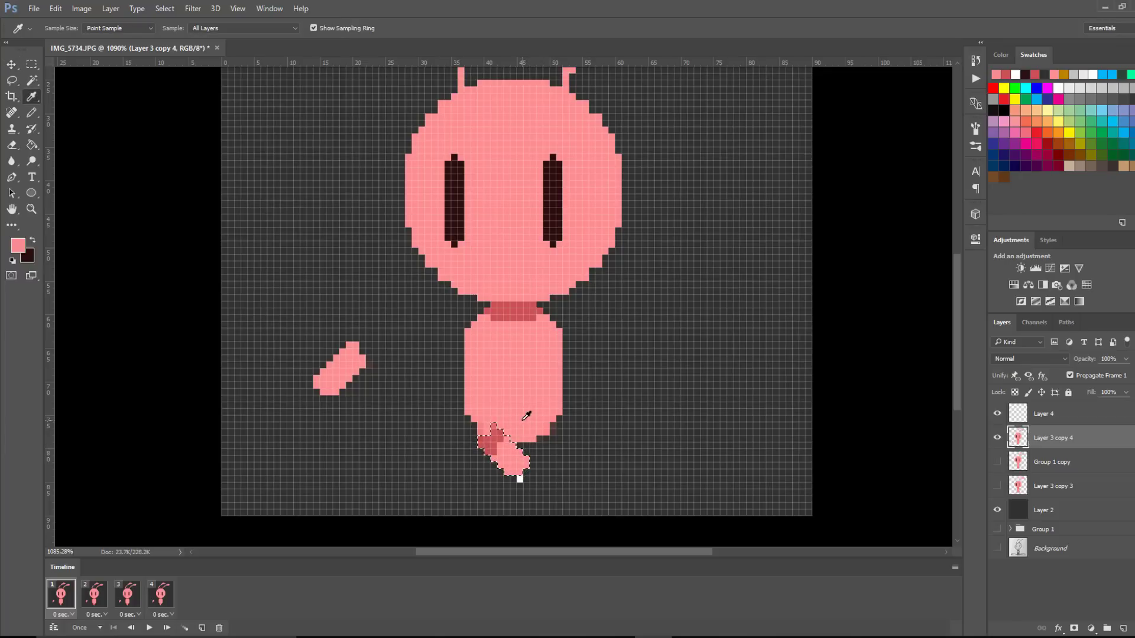
pyautogui.press('b')
pyautogui.hotkey('ctrl', 'd')
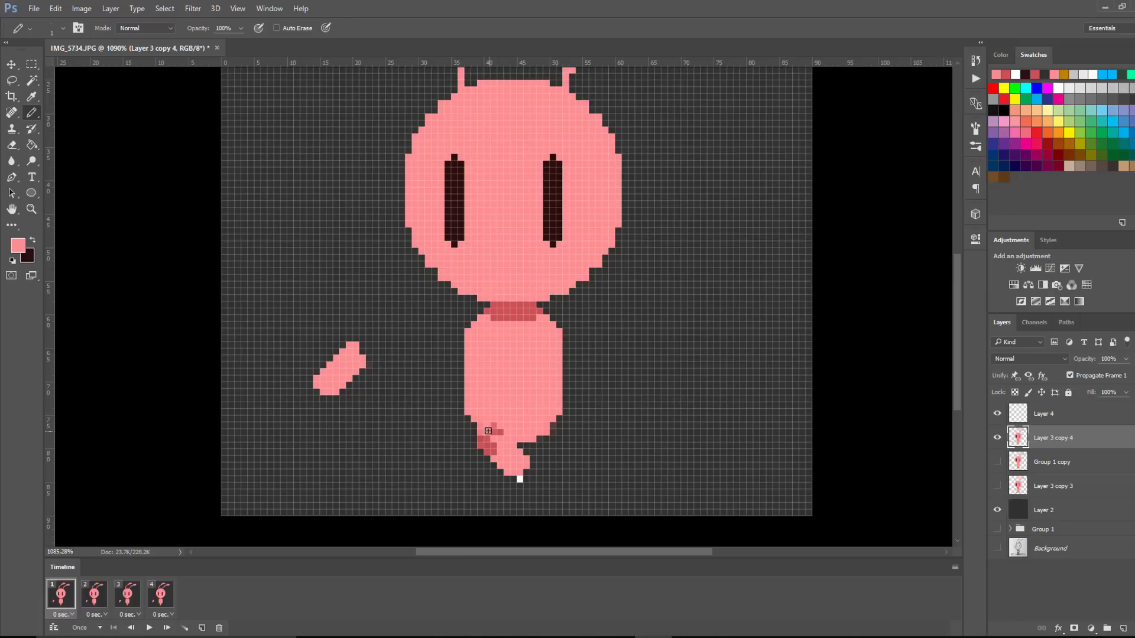
pyautogui.moveTo(485, 432); pyautogui.dragTo(501, 429)
pyautogui.keyDown('alt'); pyautogui.click(493, 442); pyautogui.keyUp('alt')
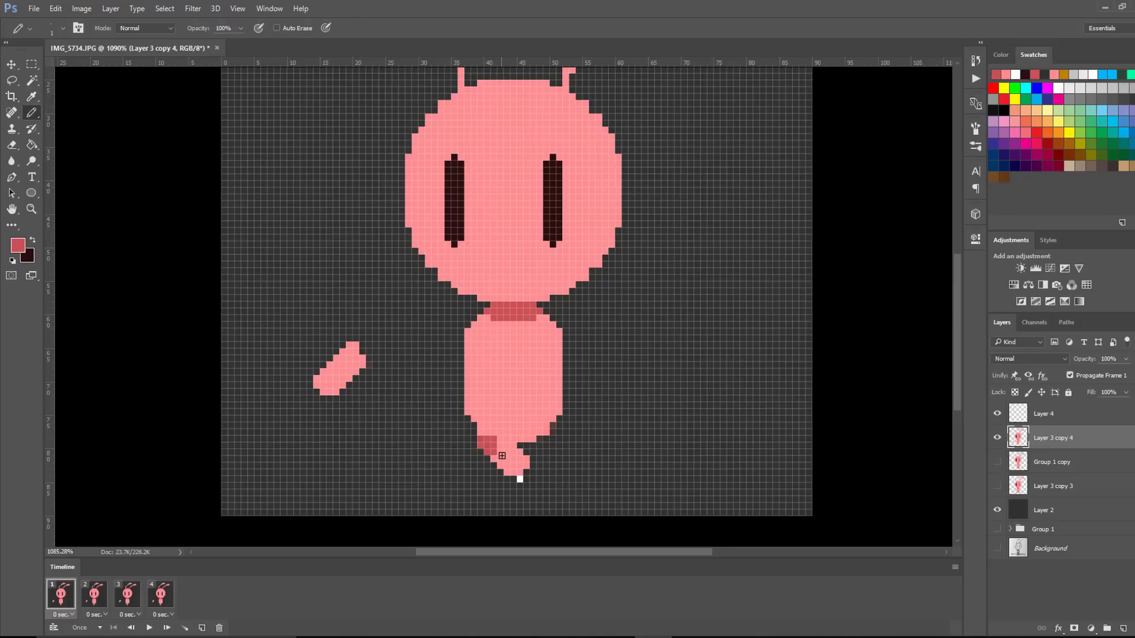
pyautogui.moveTo(497, 451); pyautogui.dragTo(518, 451)
pyautogui.press('alt')
pyautogui.keyDown('alt'); pyautogui.click(515, 461); pyautogui.keyUp('alt')
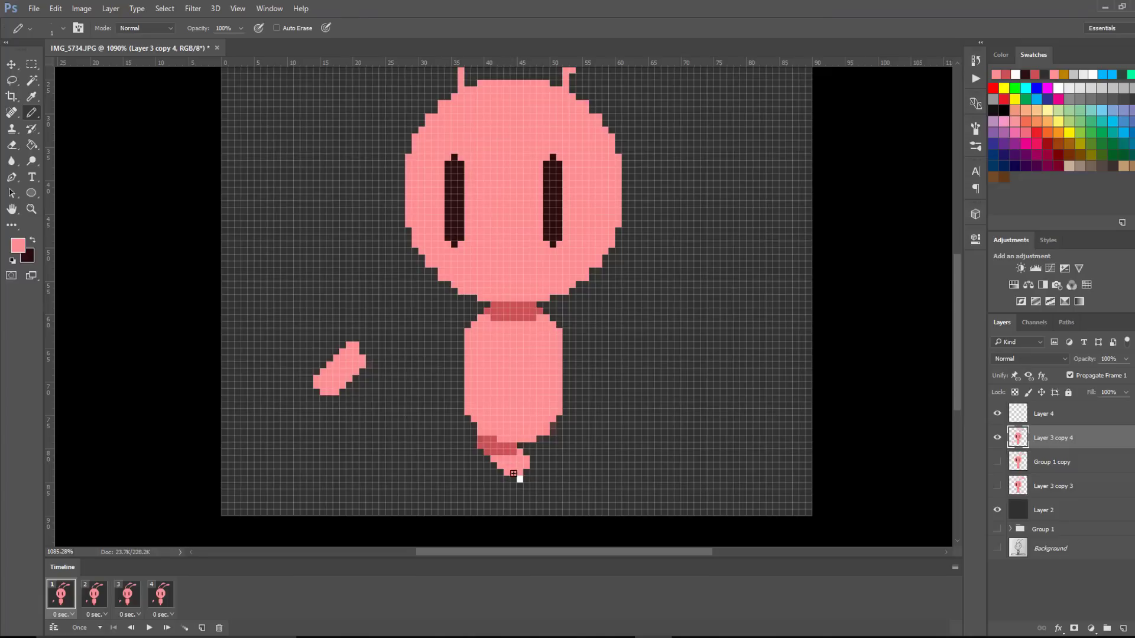
pyautogui.click(514, 473)
# Lasso the detached leg, move it beneath the right side of the body so it crosses the other leg, and deselect it
pyautogui.press('l')
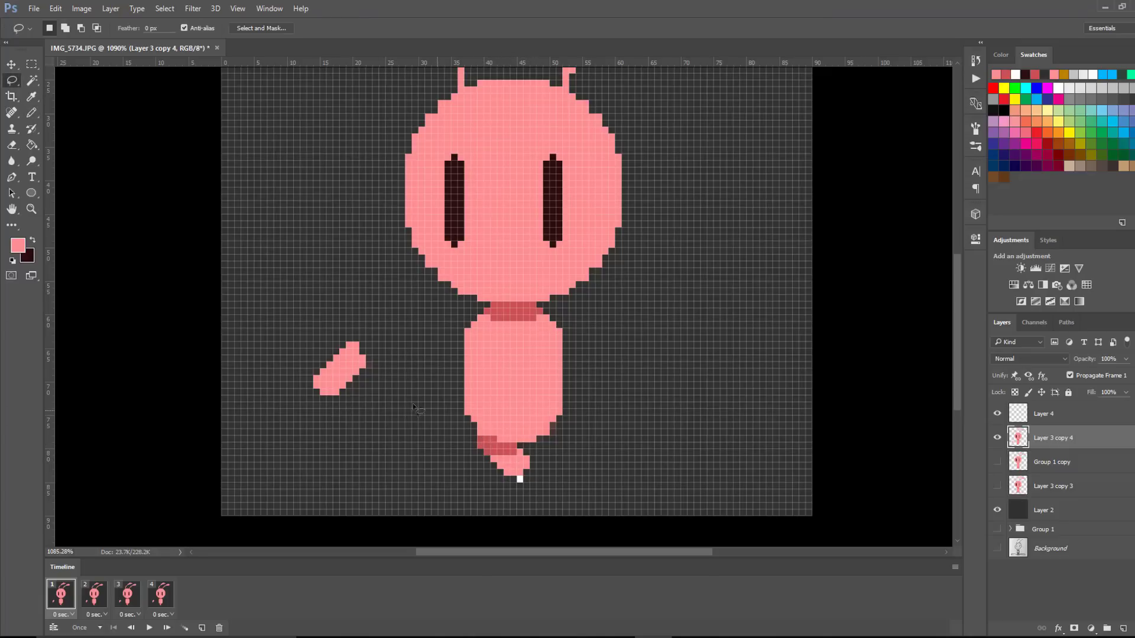
pyautogui.moveTo(358, 404)
pyautogui.mouseDown()
pyautogui.moveTo(384, 309)
pyautogui.moveTo(305, 412)
pyautogui.moveTo(374, 378)
pyautogui.moveTo(375, 331)
pyautogui.moveTo(481, 442)
pyautogui.moveTo(517, 460)
pyautogui.mouseUp()
pyautogui.press('v')
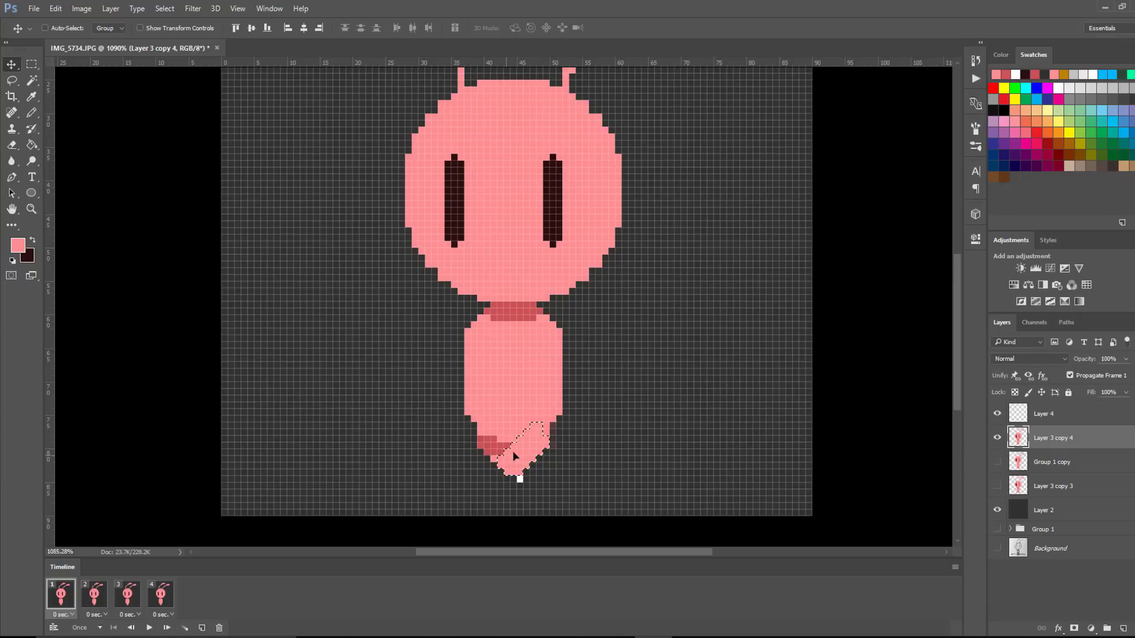
pyautogui.press('m')
pyautogui.click(615, 458)
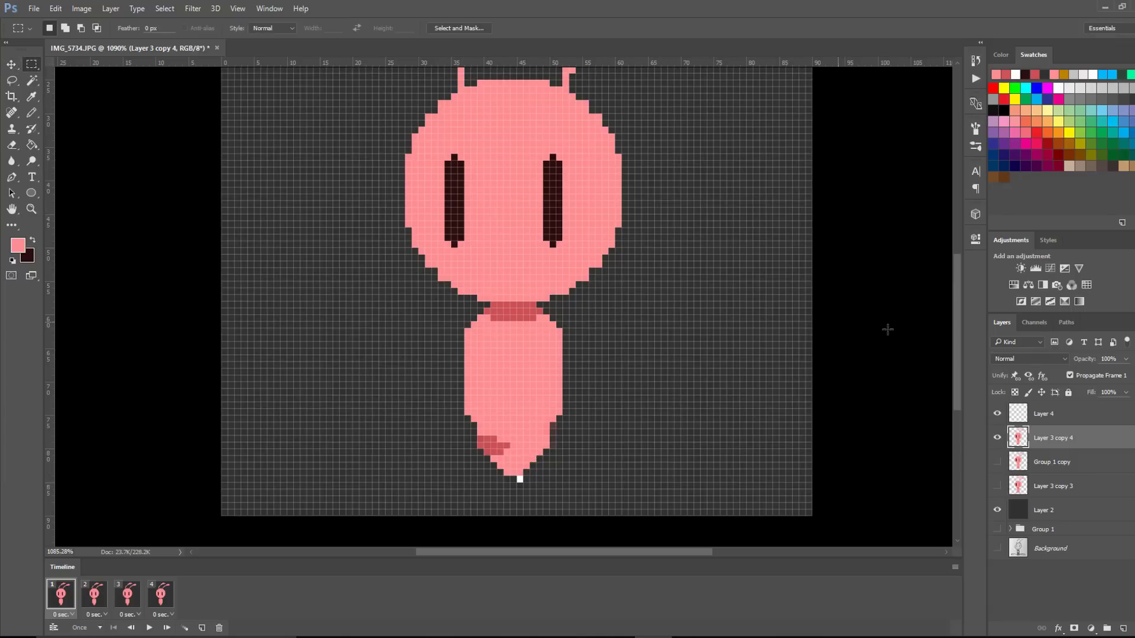
# Lasso both antennae on Layer 3 copy 4 and rotate them slightly clockwise so they lean further down
pyautogui.scroll(10, 958, 308)
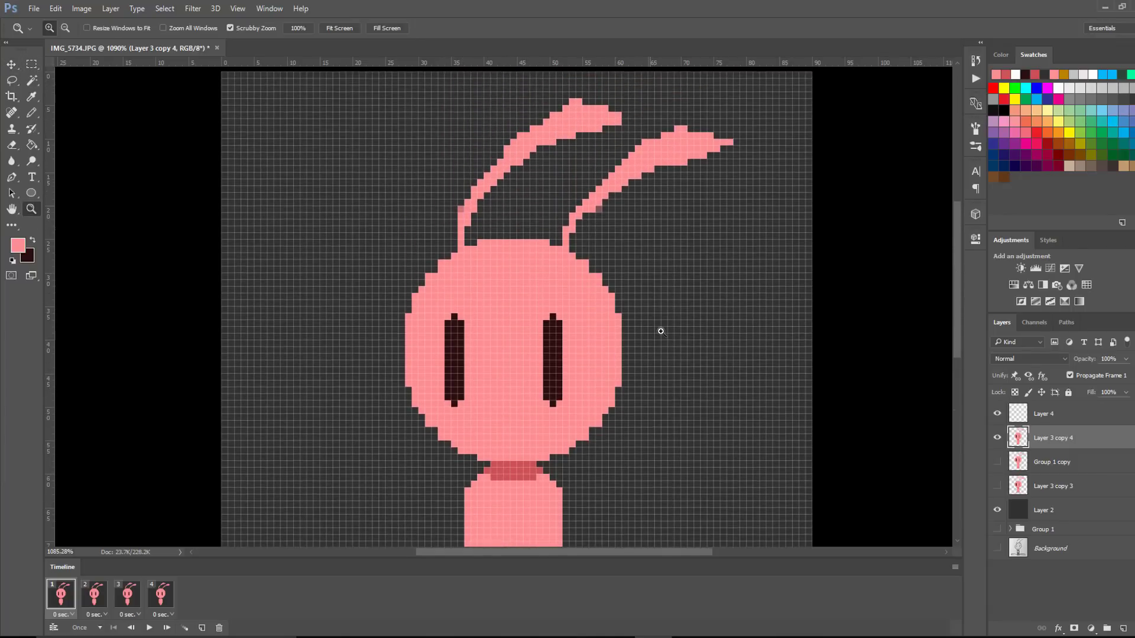
pyautogui.press('z')
pyautogui.moveTo(658, 329)
pyautogui.mouseDown()
pyautogui.moveTo(597, 331)
pyautogui.moveTo(649, 309)
pyautogui.mouseUp()
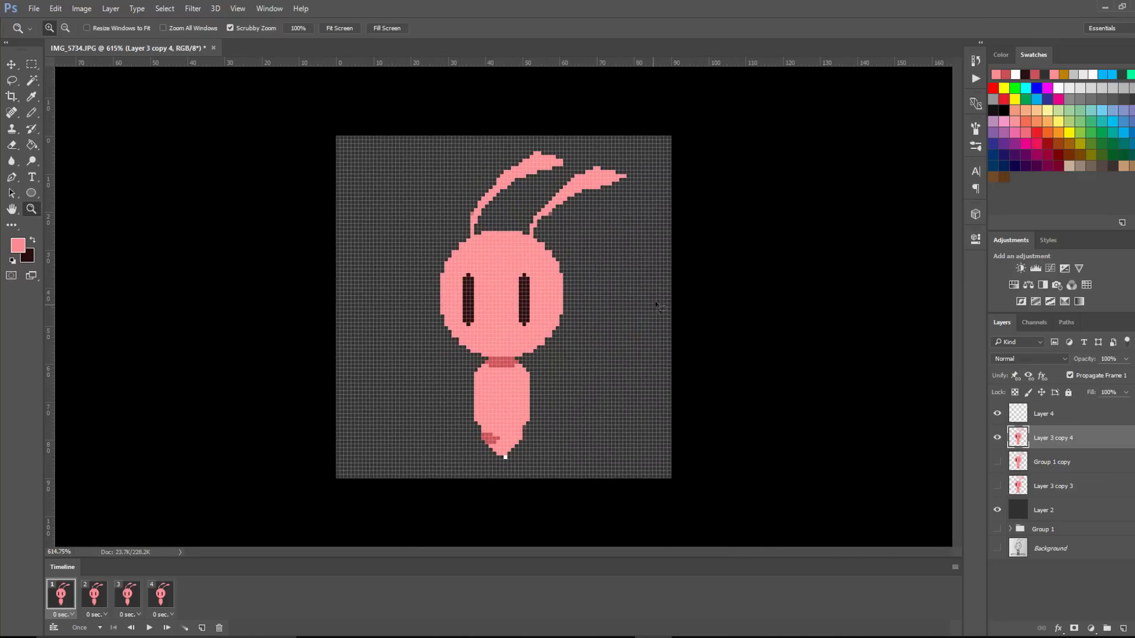
pyautogui.press('l')
pyautogui.moveTo(615, 158)
pyautogui.mouseDown()
pyautogui.moveTo(484, 152)
pyautogui.moveTo(456, 197)
pyautogui.moveTo(465, 222)
pyautogui.moveTo(579, 235)
pyautogui.moveTo(640, 191)
pyautogui.moveTo(630, 168)
pyautogui.moveTo(610, 165)
pyautogui.moveTo(607, 195)
pyautogui.moveTo(658, 184)
pyautogui.mouseUp()
pyautogui.press('v')
pyautogui.hotkey('ctrl', 't')
pyautogui.moveTo(597, 214); pyautogui.dragTo(604, 226)
pyautogui.press('Return')
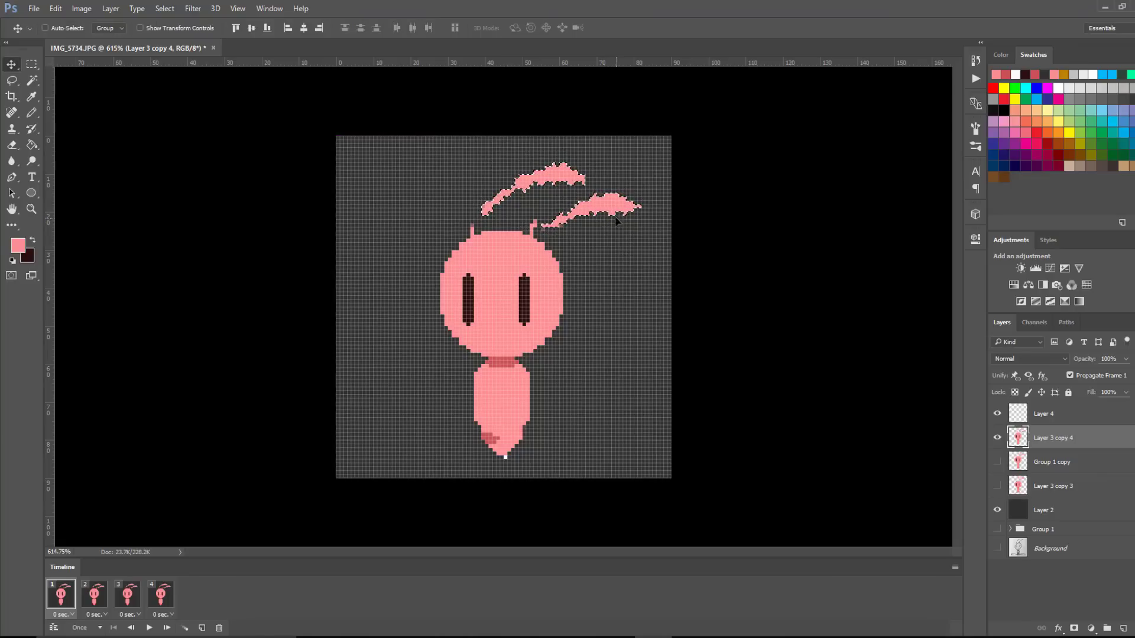
# Erase the antennae's jagged edge pixels and reconnect both antennae to the head with light pink pixels
pyautogui.press('e')
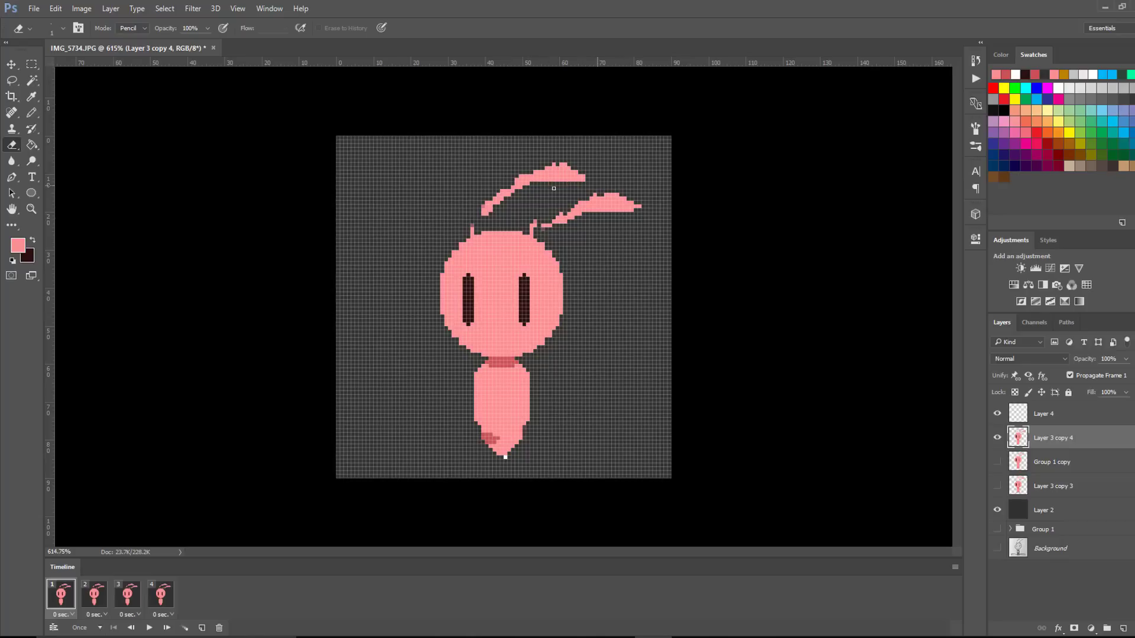
pyautogui.moveTo(496, 181); pyautogui.dragTo(543, 168)
pyautogui.moveTo(608, 193); pyautogui.dragTo(612, 195)
pyautogui.moveTo(612, 195); pyautogui.dragTo(627, 196)
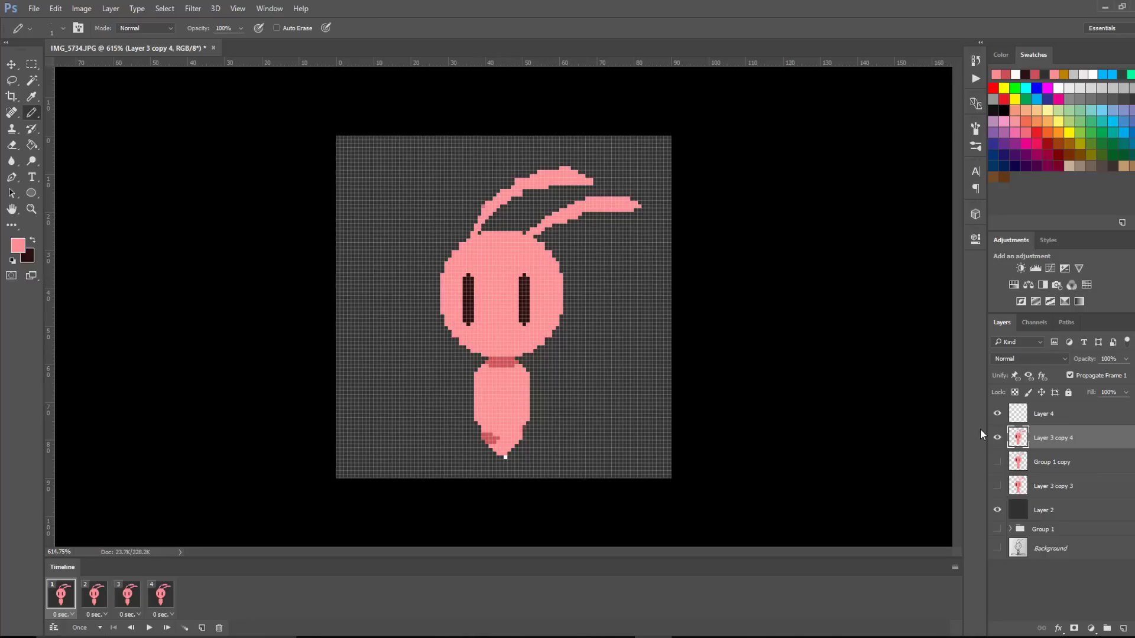
# Show Group 1 copy, hide Layer 3 copy 4, then duplicate Group 1 copy and place the duplicate directly above Layer 3 copy 4
pyautogui.click(1052, 467)
pyautogui.click(997, 462)
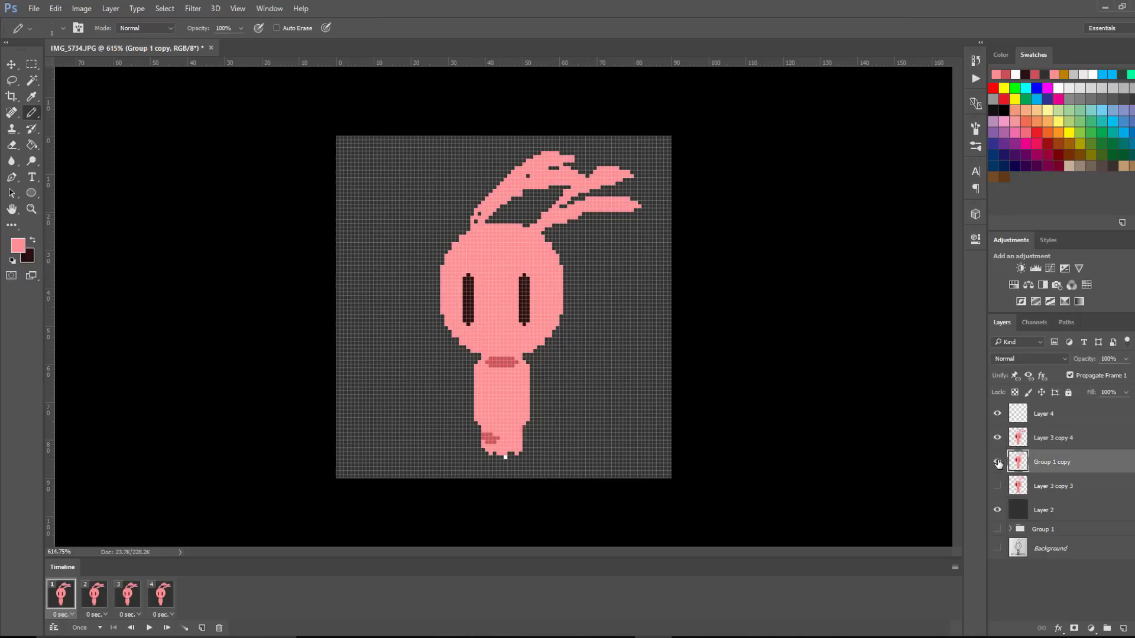
pyautogui.click(997, 438)
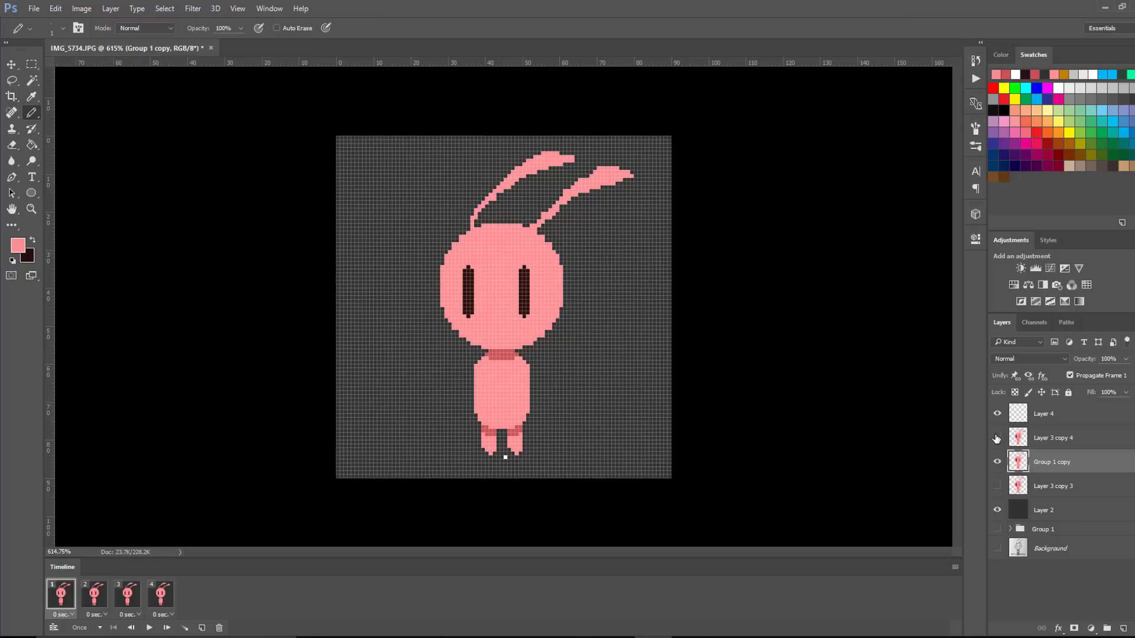
pyautogui.hotkey('ctrl', 'j')
pyautogui.moveTo(1060, 462); pyautogui.dragTo(1061, 438)
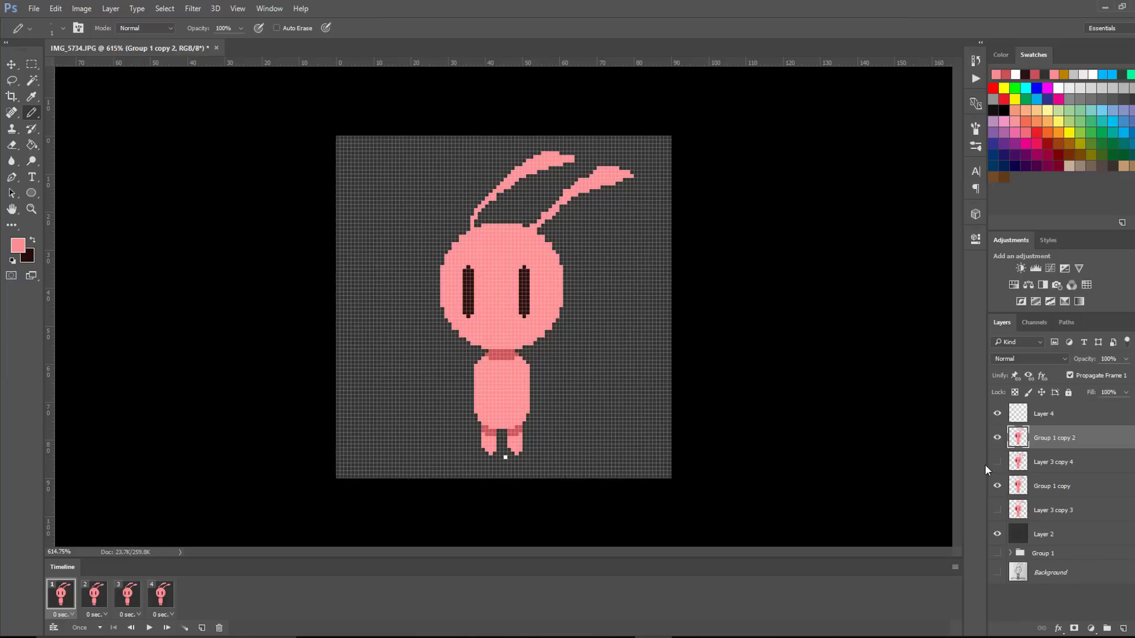
# Hide Group 1 copy 2 and Group 1 copy in frame 1, show Layer 3 copy 3 there, and select frame 2
pyautogui.click(997, 438)
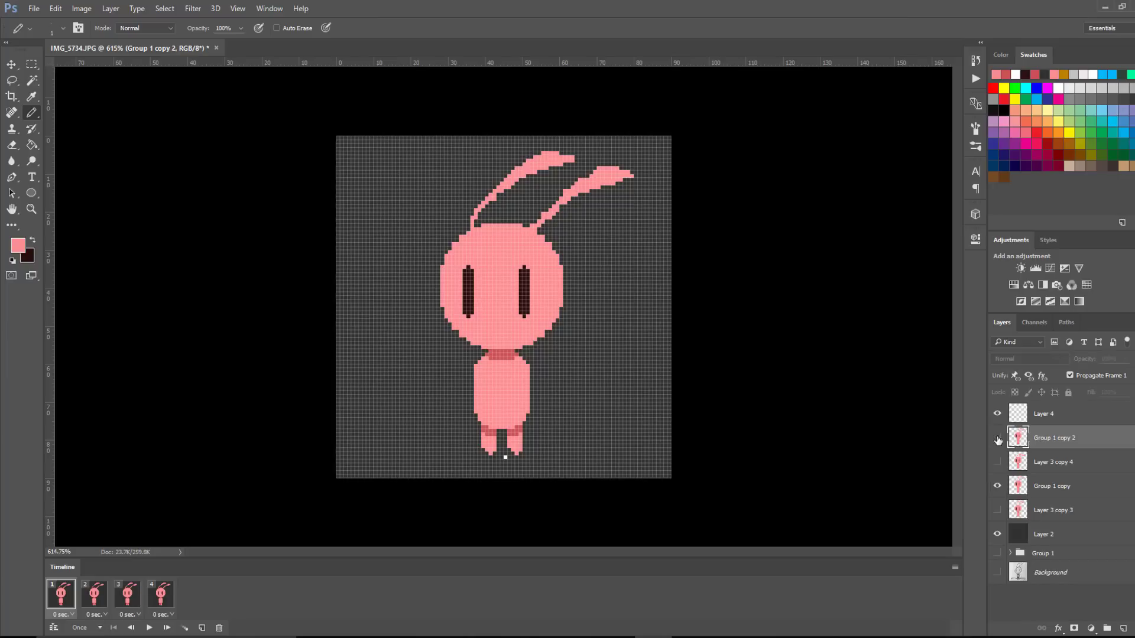
pyautogui.click(997, 486)
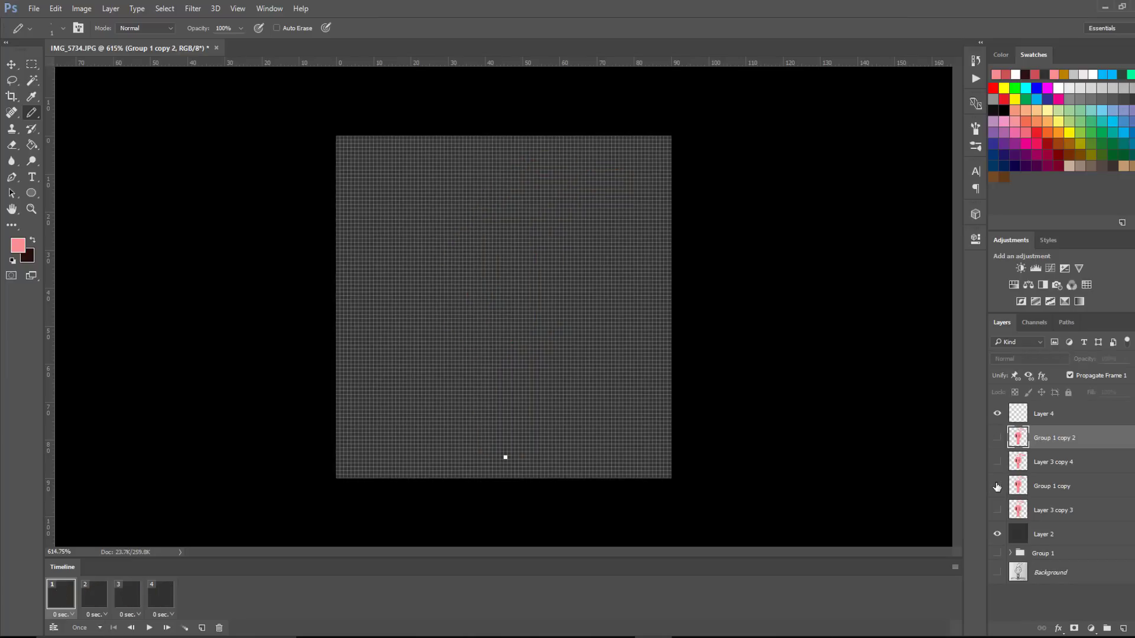
pyautogui.click(997, 510)
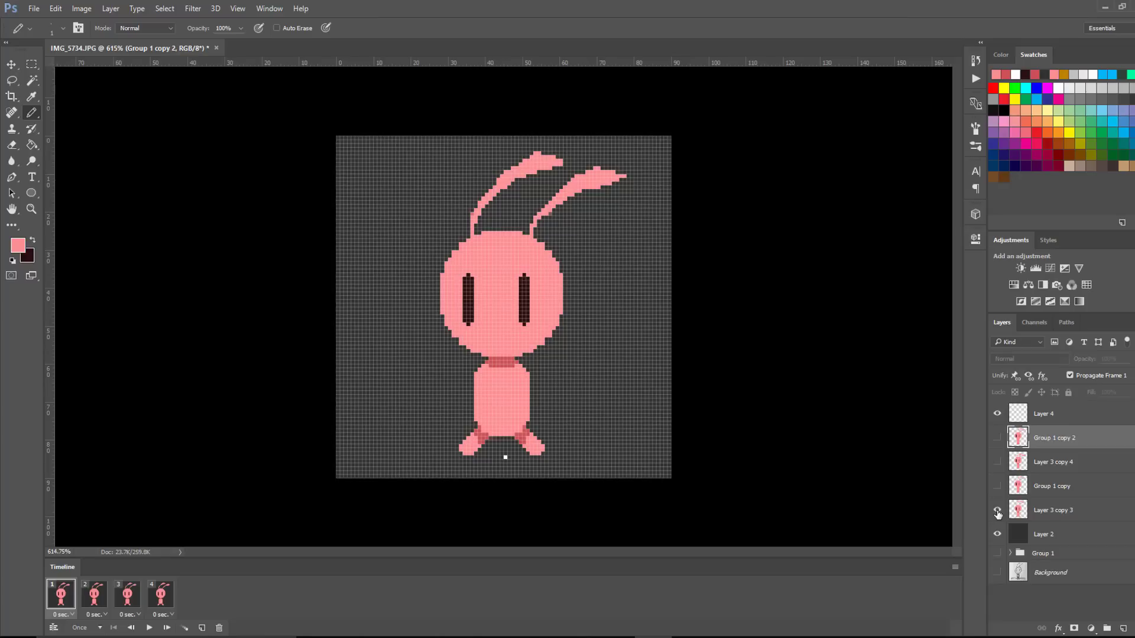
pyautogui.click(84, 585)
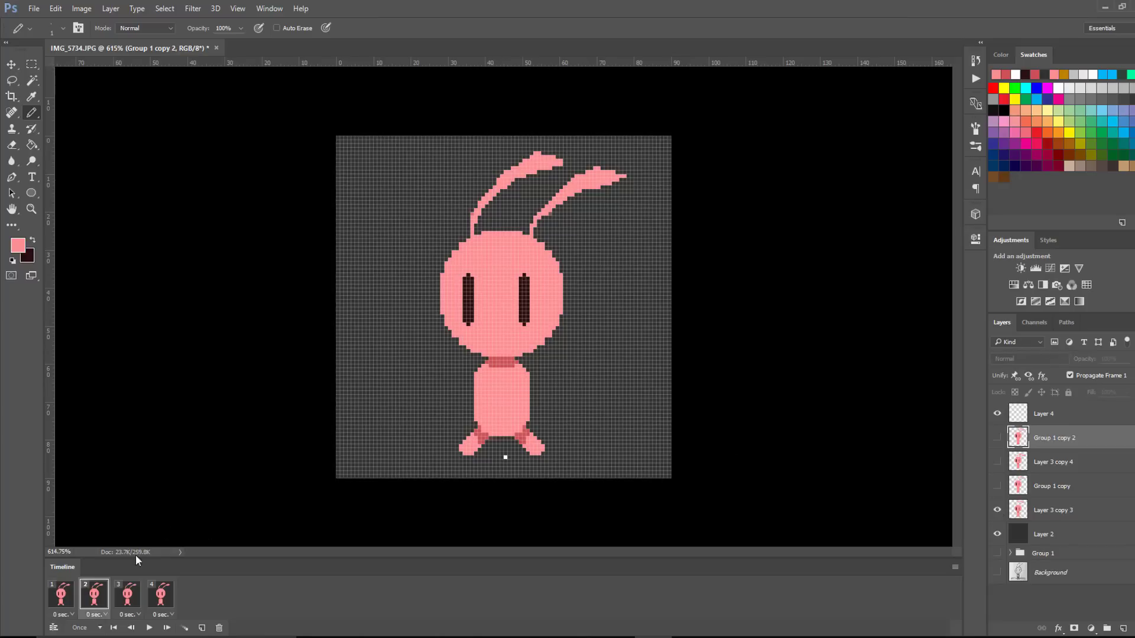
# Show only Group 1 copy in frame 2 and only Layer 3 copy 4 in frame 3, hiding Layer 3 copy 3 in both
pyautogui.click(997, 510)
pyautogui.click(997, 486)
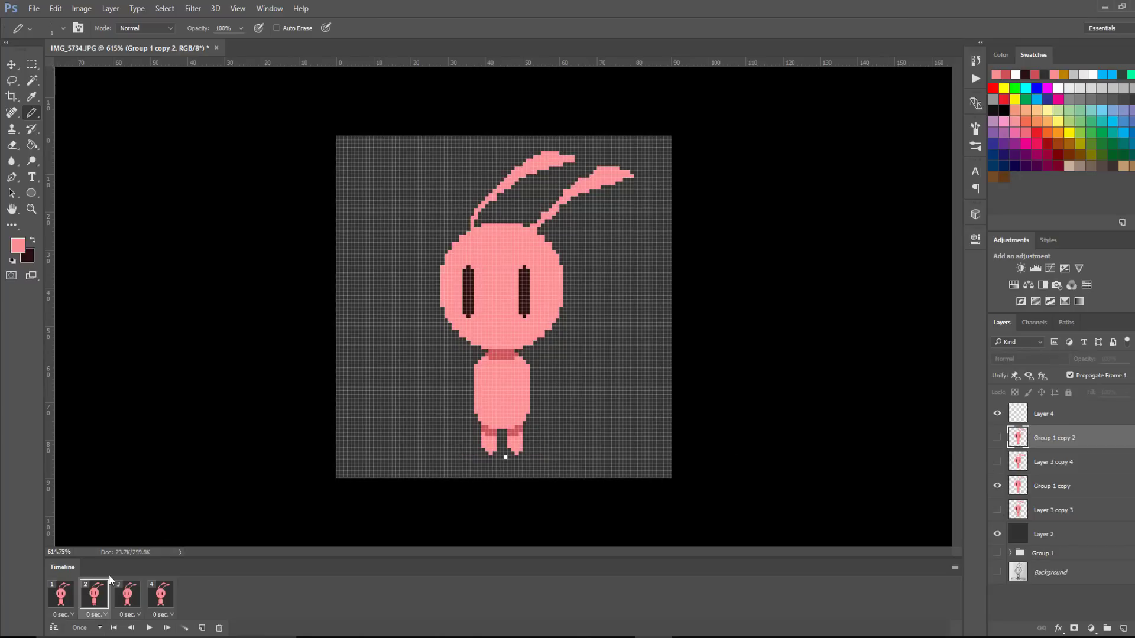
pyautogui.click(121, 589)
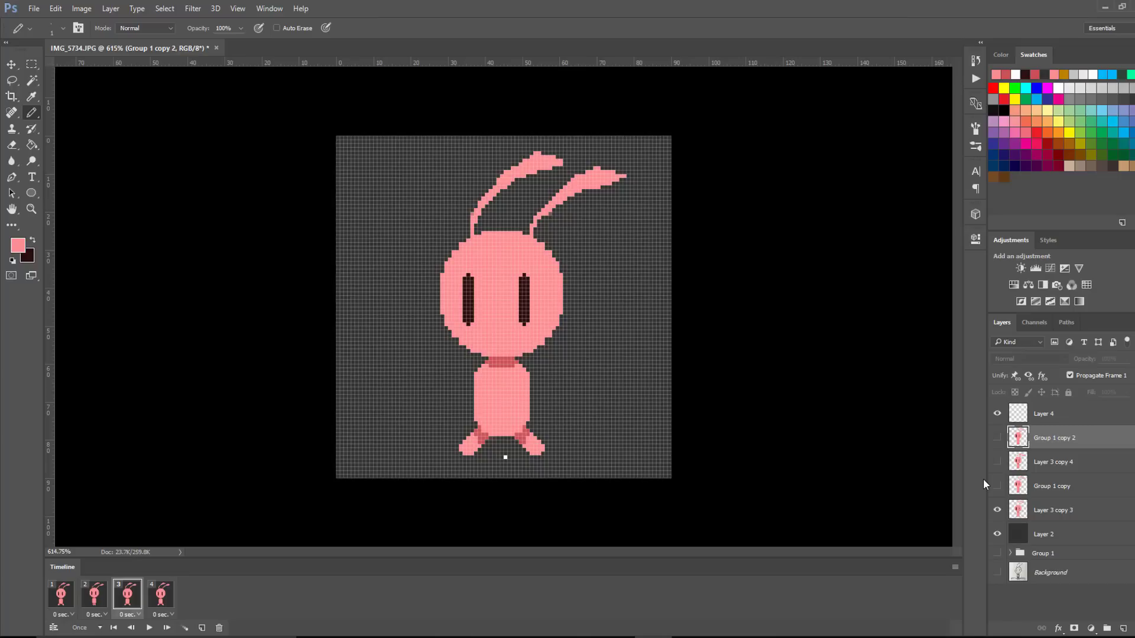
pyautogui.click(997, 463)
pyautogui.click(998, 510)
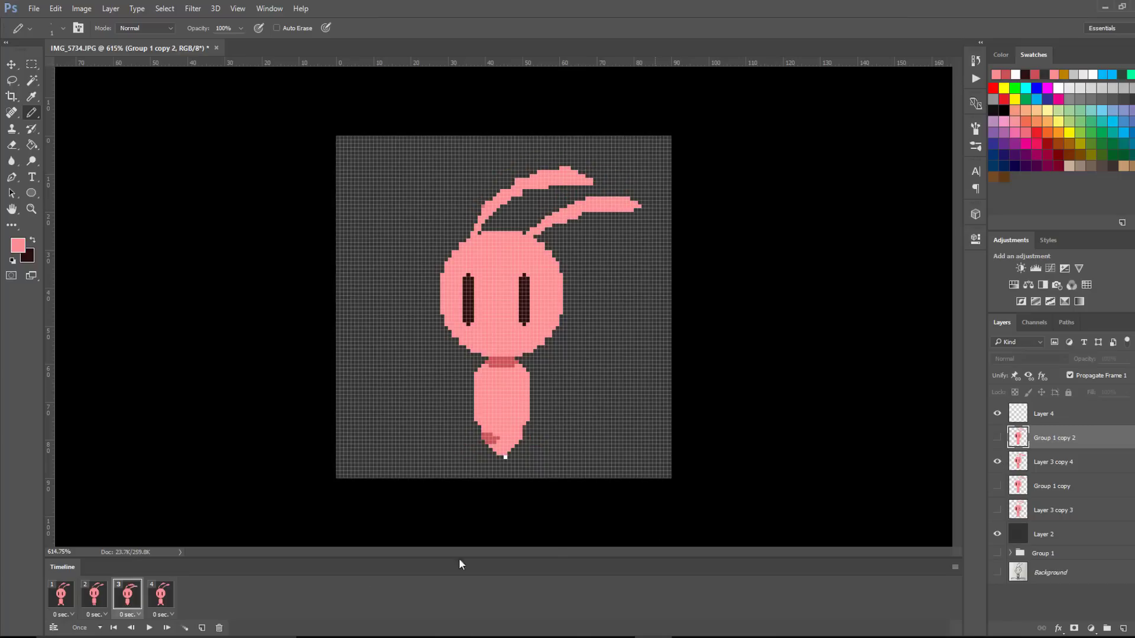
# In frame 4, hide Layer 3 copy 3 and show Group 1 copy 2
pyautogui.click(160, 594)
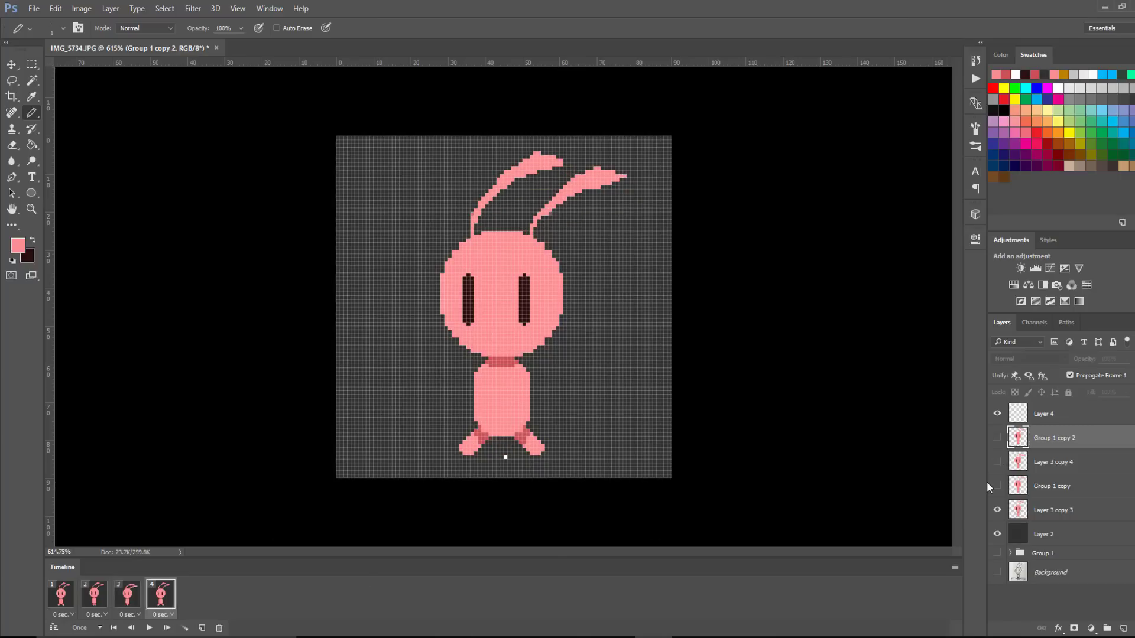
pyautogui.click(997, 510)
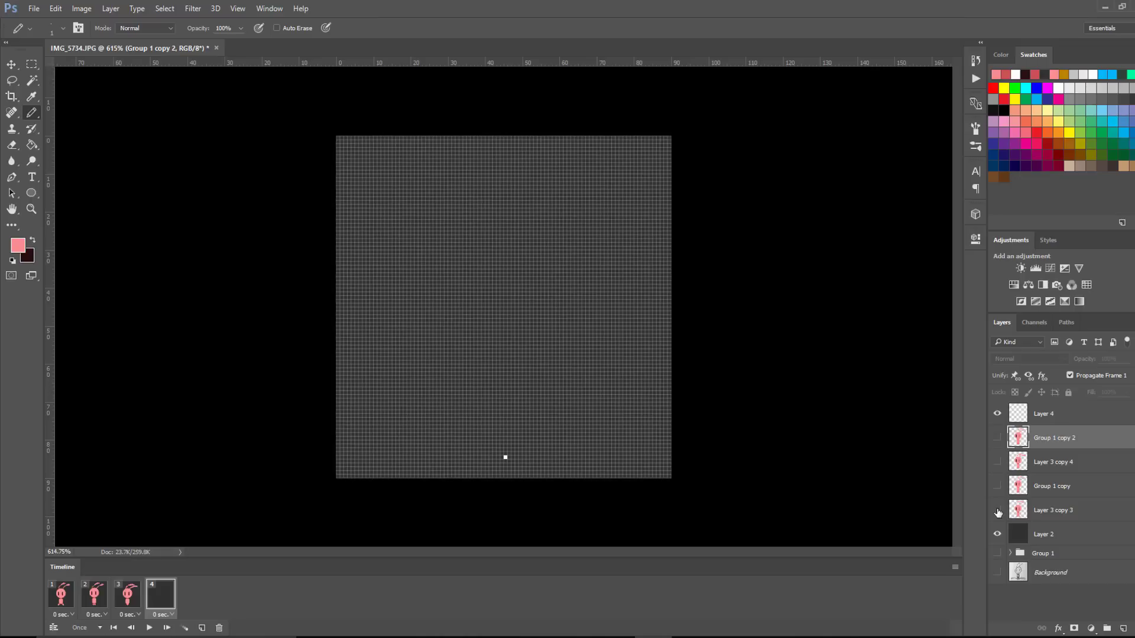
pyautogui.click(998, 438)
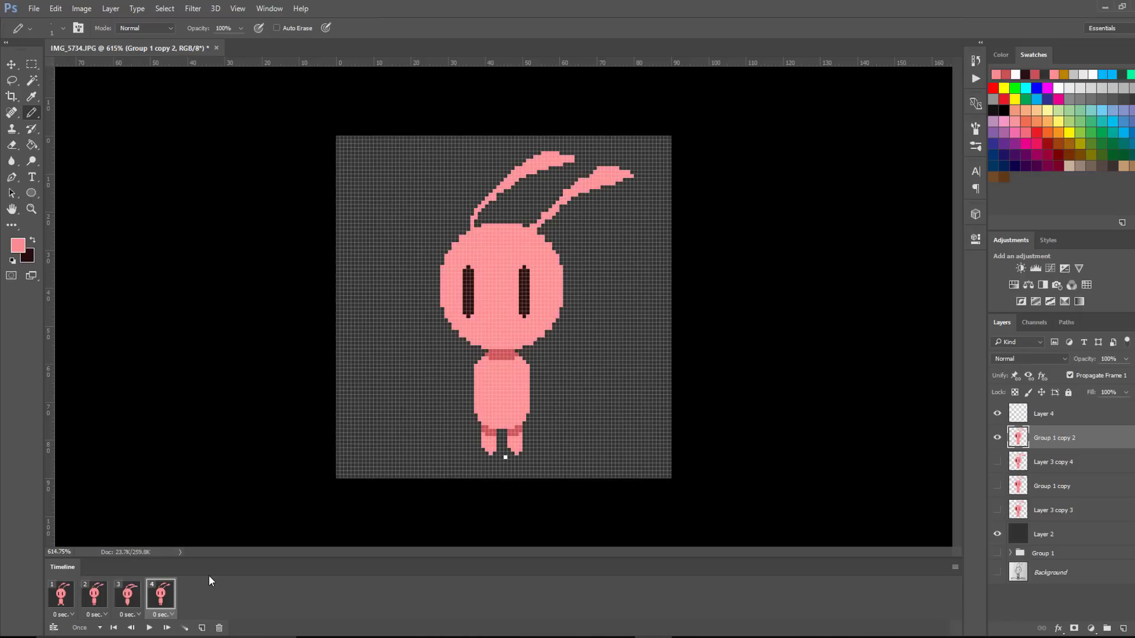
# Step through the four frames to check their poses and play the animation
pyautogui.click(94, 594)
pyautogui.click(118, 598)
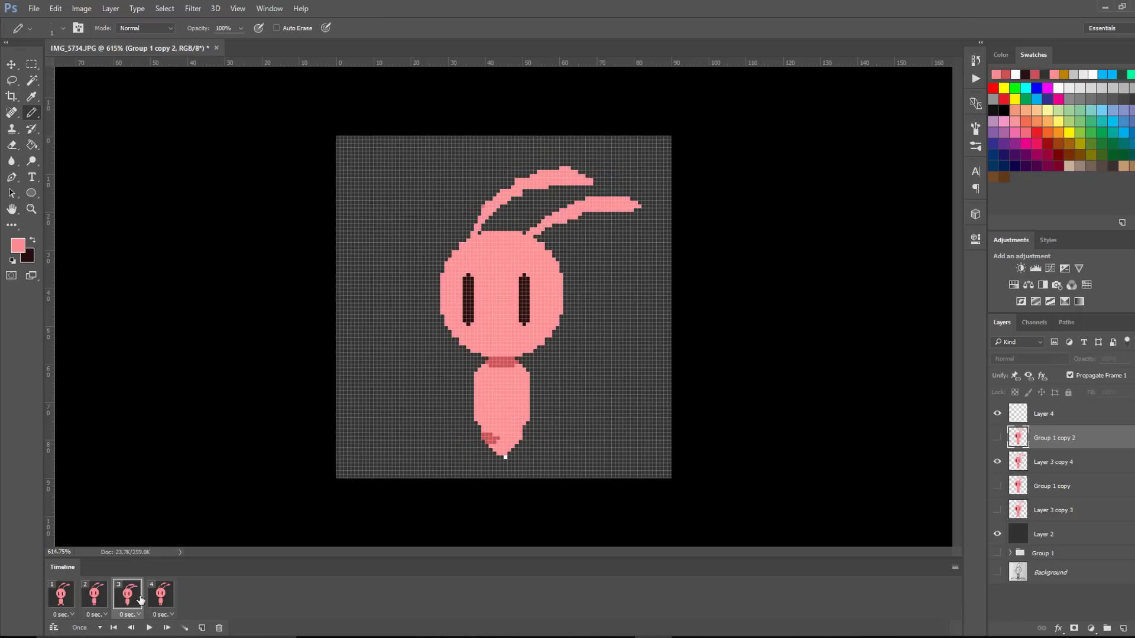
pyautogui.click(161, 597)
pyautogui.click(61, 596)
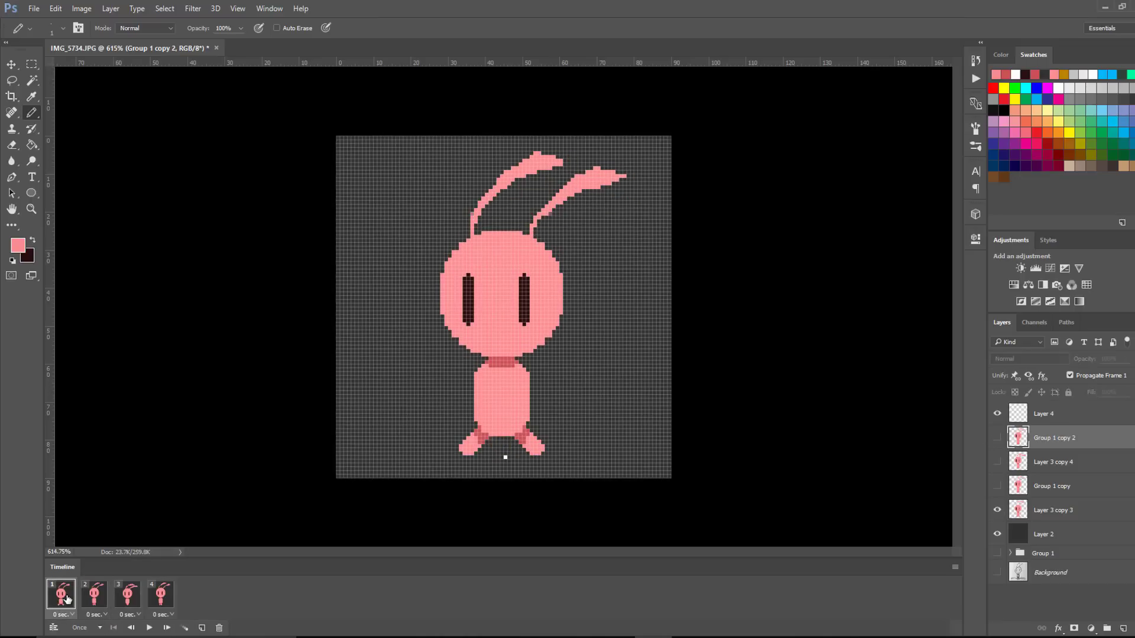
pyautogui.click(94, 596)
pyautogui.click(136, 595)
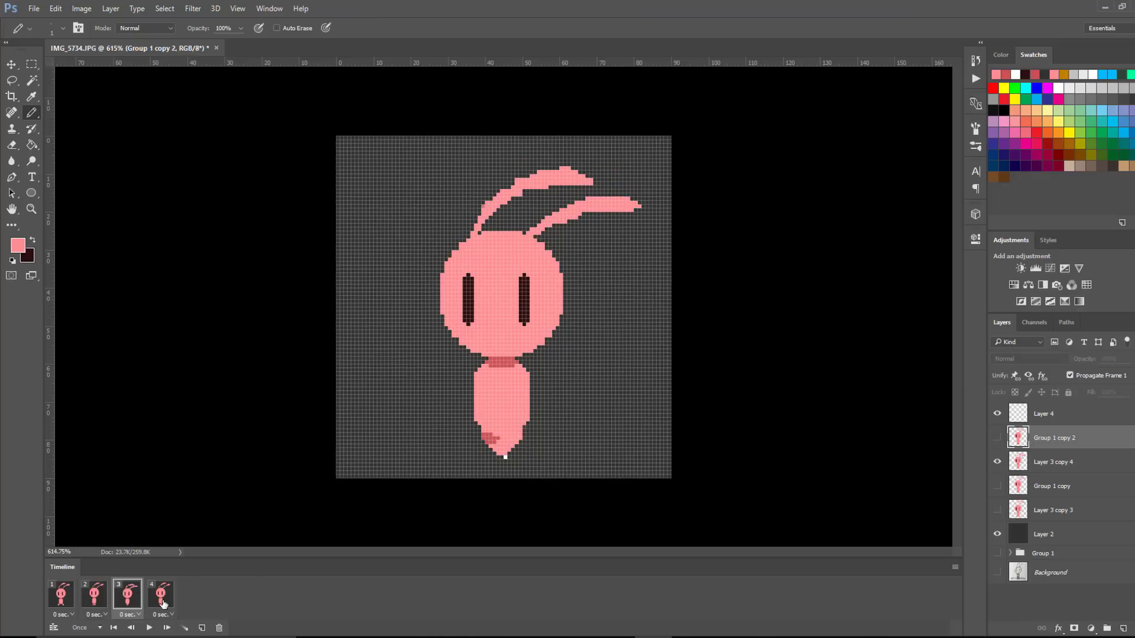
pyautogui.click(164, 604)
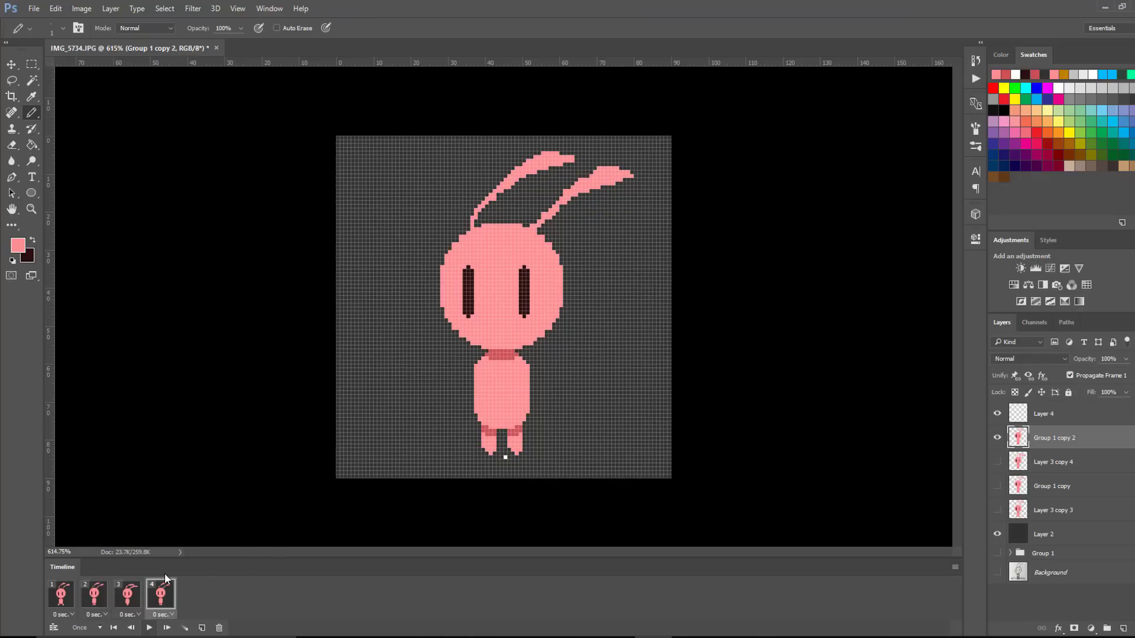
pyautogui.click(149, 628)
pyautogui.click(147, 628)
# Set the animation to loop forever with a 0.1-second delay on all four frames, and play it from frame 1
pyautogui.click(100, 628)
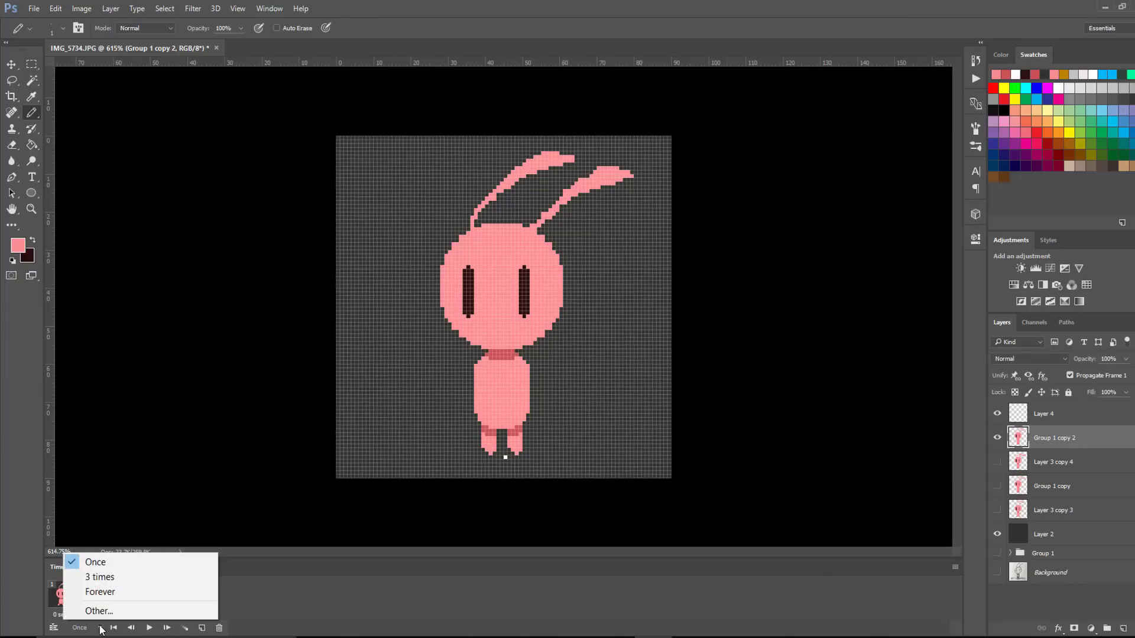
pyautogui.click(112, 596)
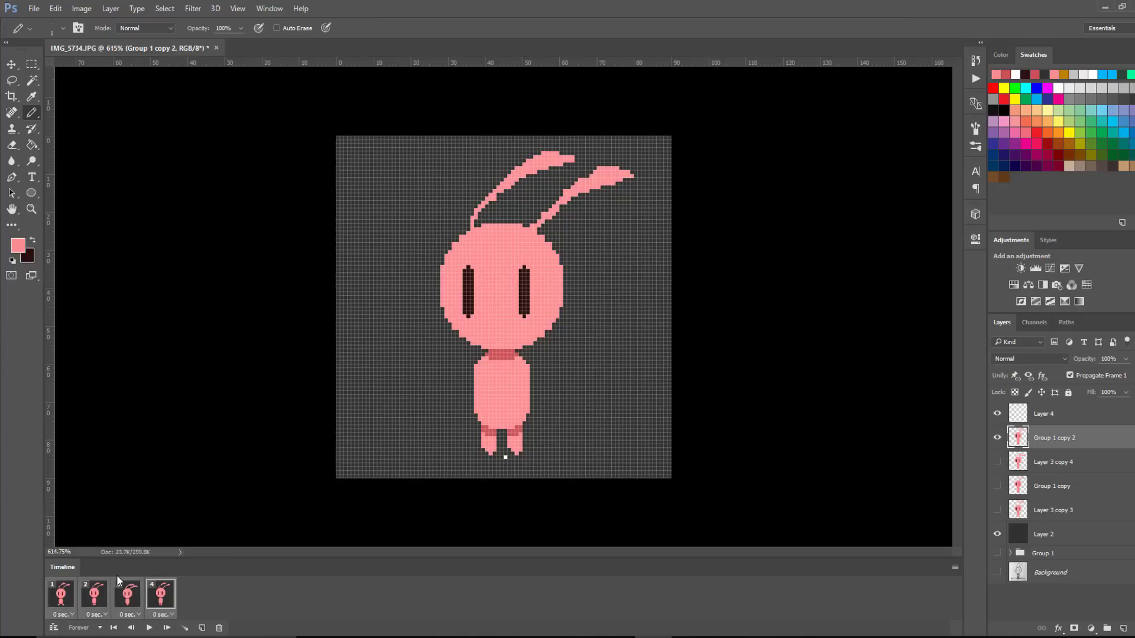
pyautogui.click(62, 615)
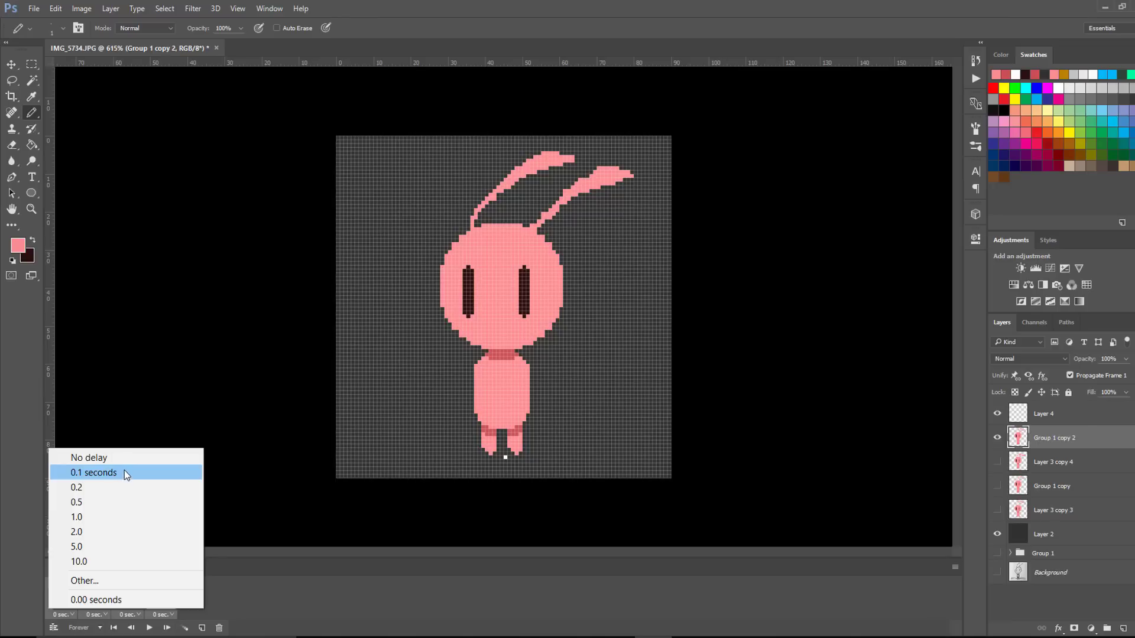
pyautogui.click(123, 472)
pyautogui.click(65, 603)
pyautogui.press('space')
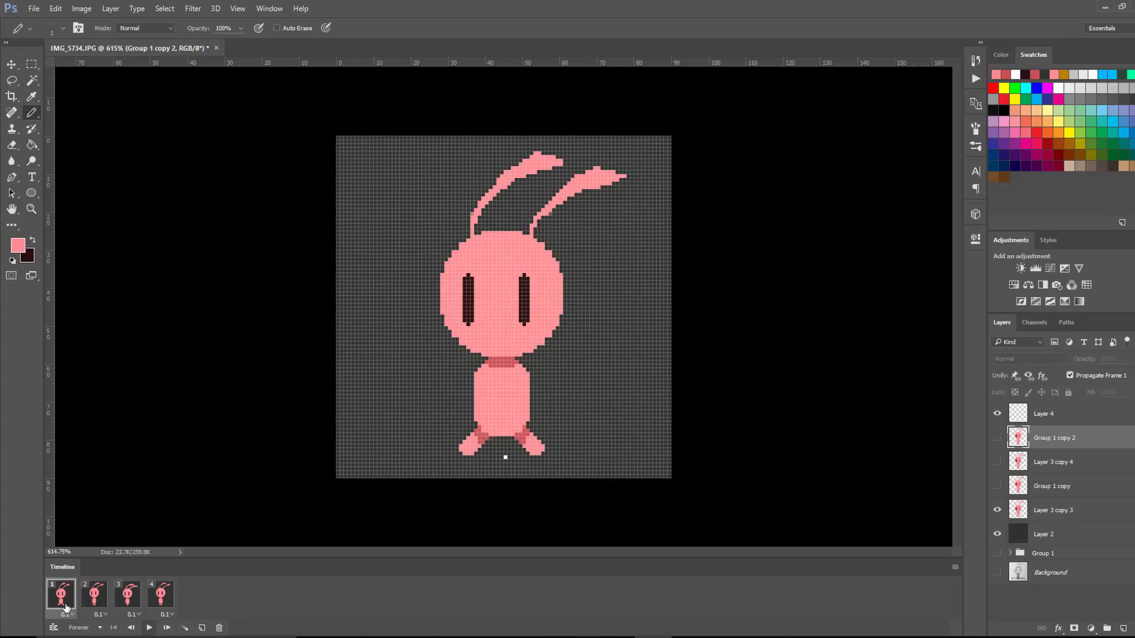
pyautogui.click(150, 627)
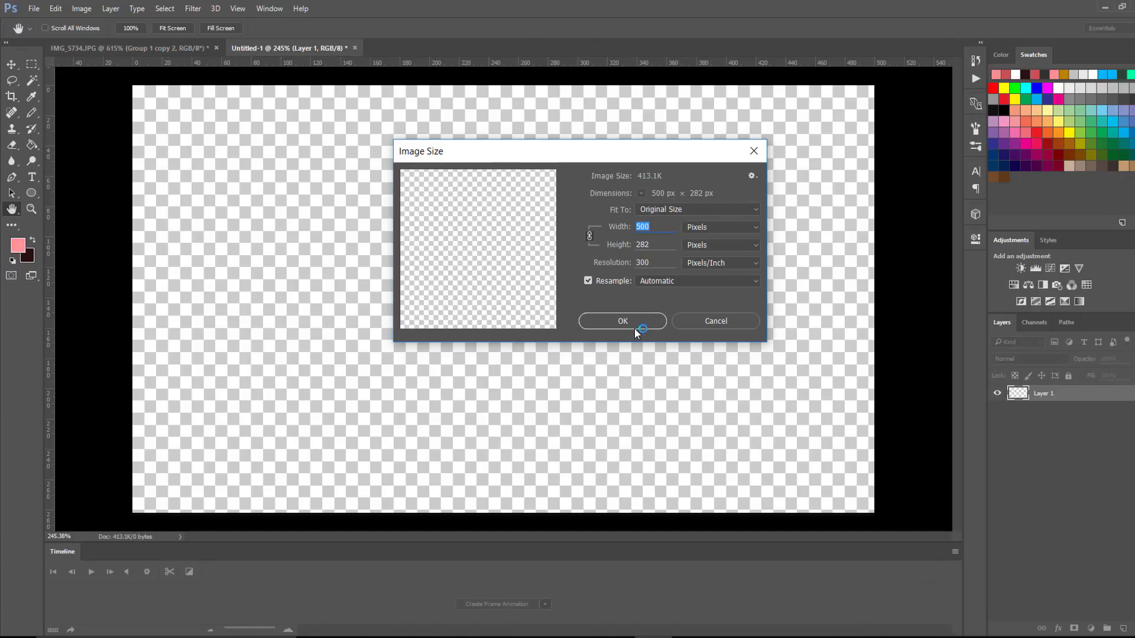
# In the new 500 px wide document, fill Layer 1 with light blue #c8dafb
pyautogui.press('z')
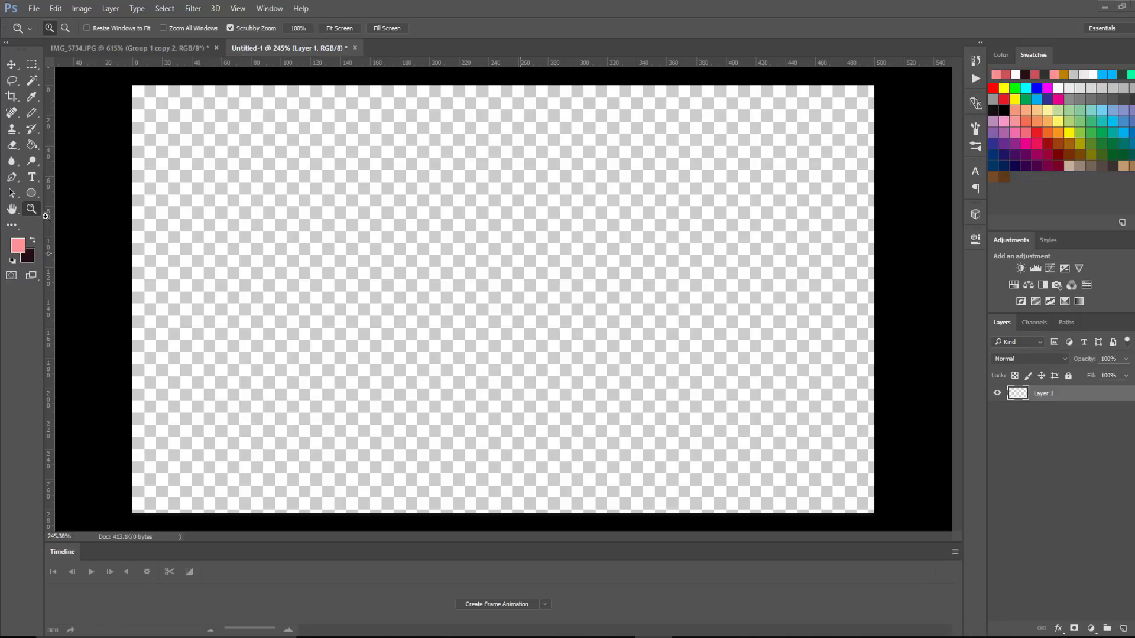
pyautogui.click(18, 245)
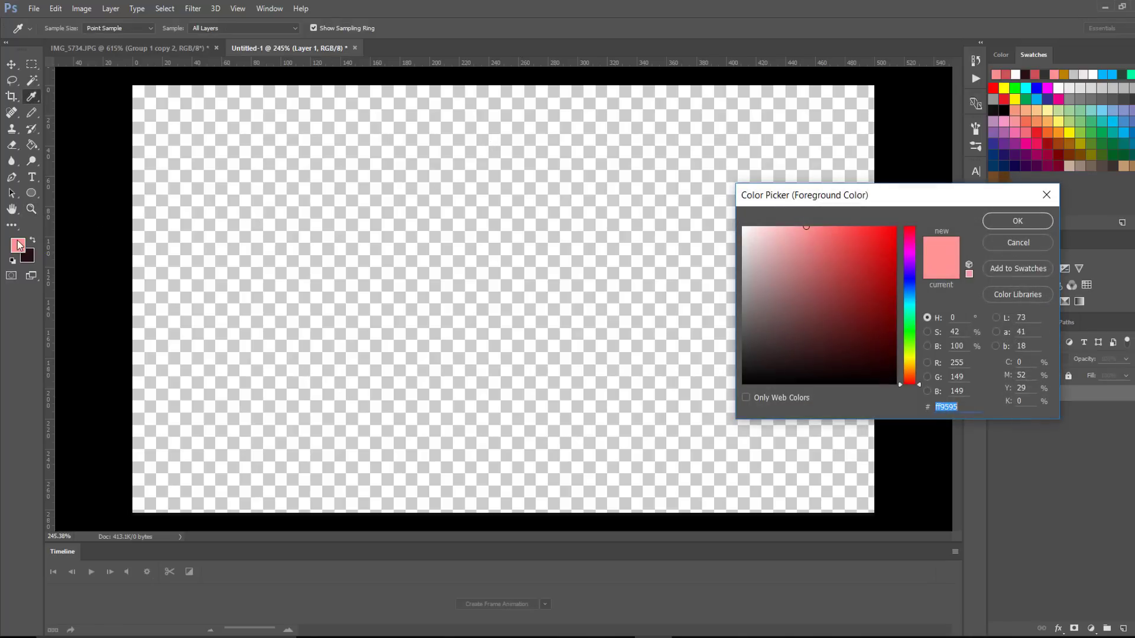
pyautogui.moveTo(924, 353); pyautogui.dragTo(924, 292)
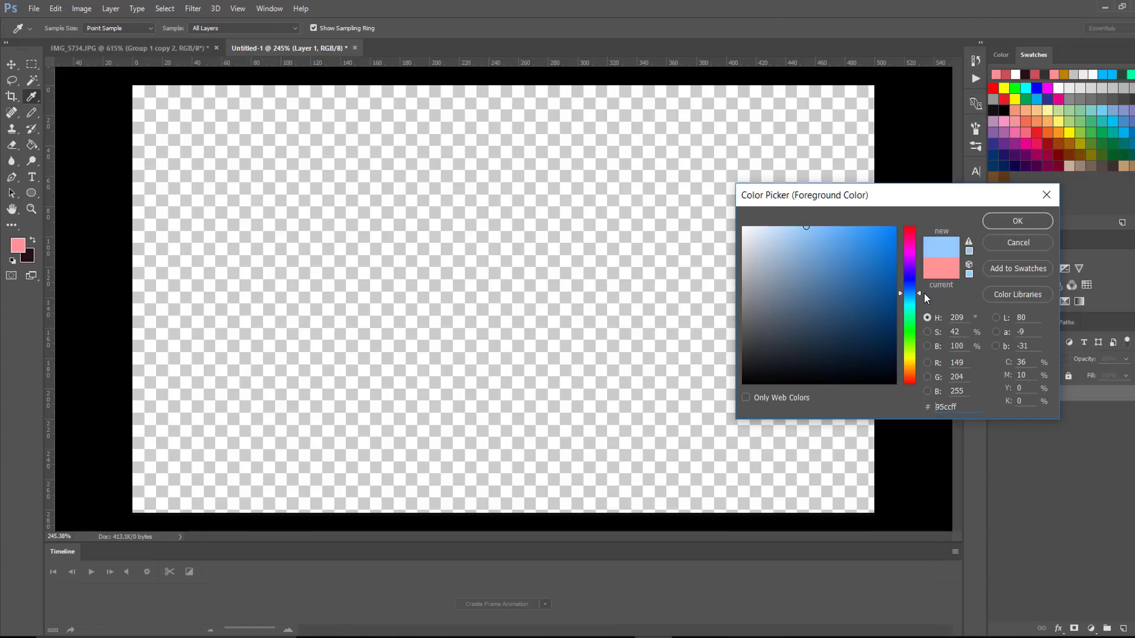
pyautogui.moveTo(841, 266); pyautogui.dragTo(793, 237)
pyautogui.moveTo(912, 292); pyautogui.dragTo(912, 288)
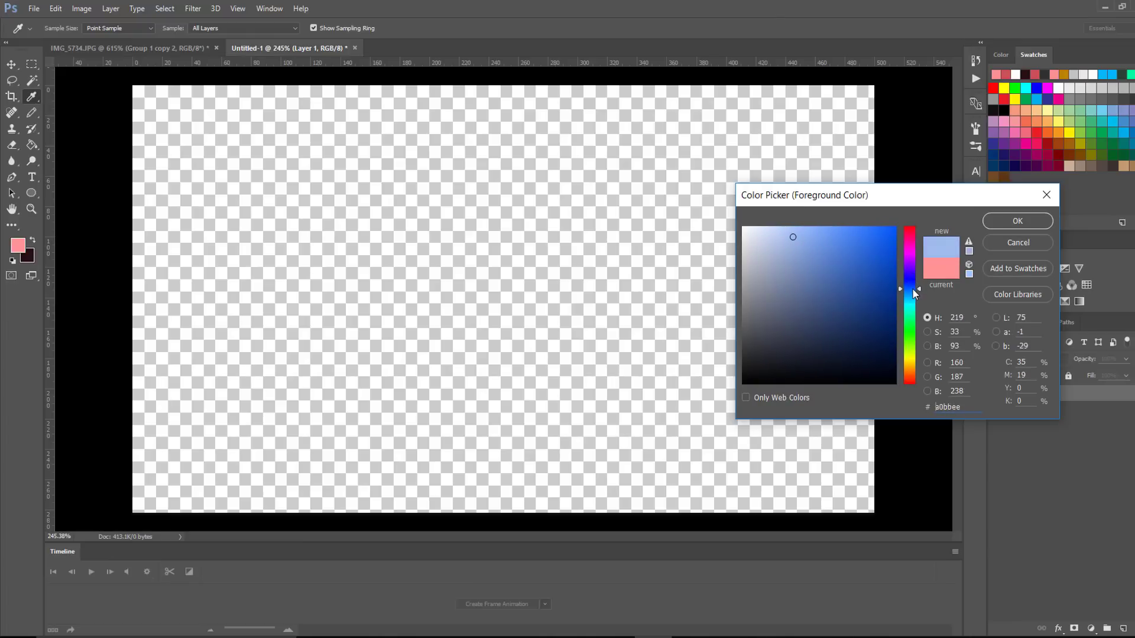
pyautogui.moveTo(781, 233); pyautogui.dragTo(773, 229)
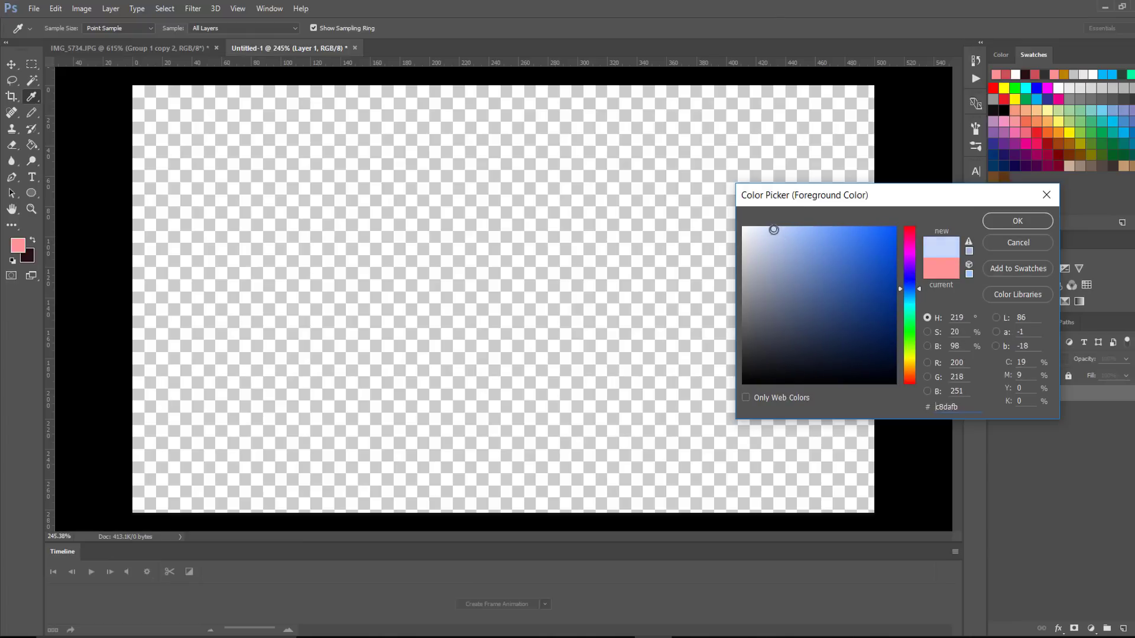
pyautogui.click(1003, 223)
pyautogui.press('g')
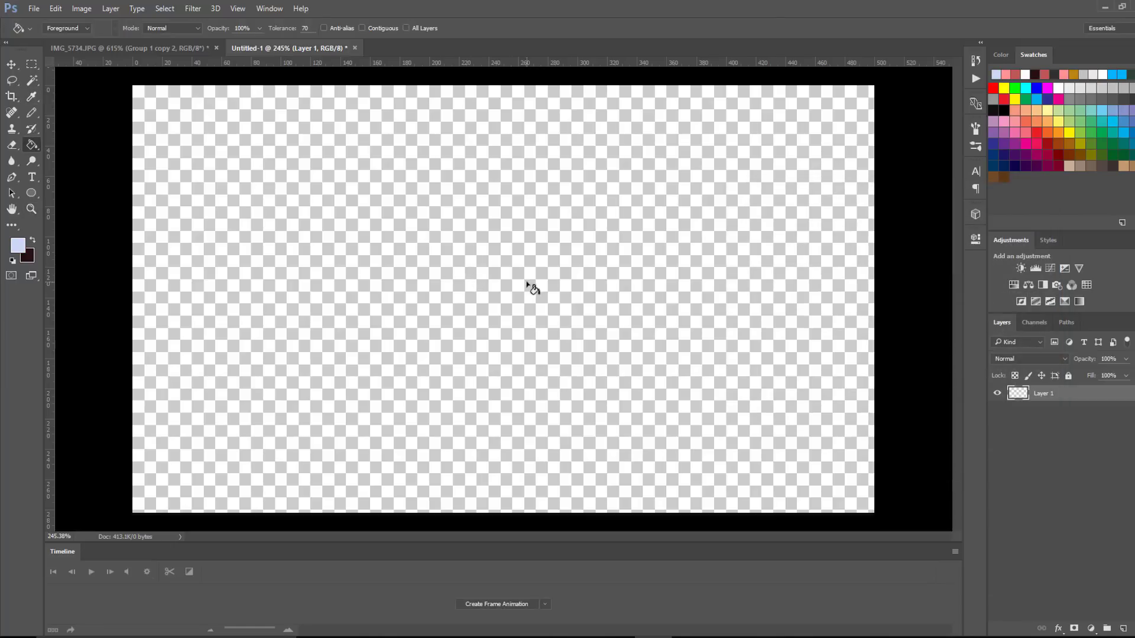
pyautogui.click(528, 286)
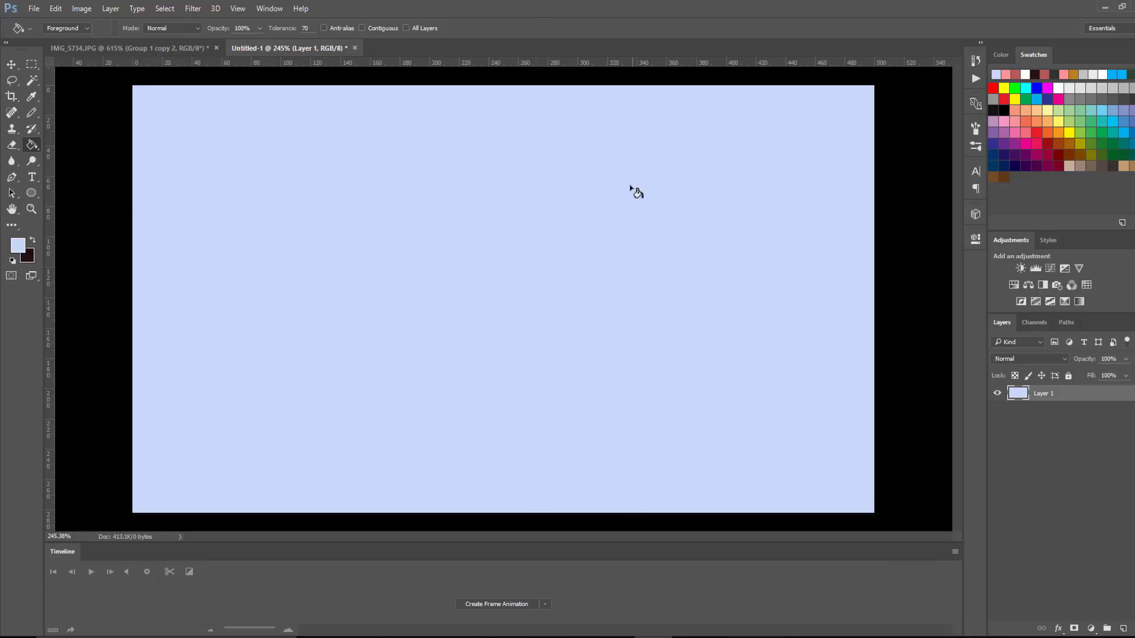
# Add a new layer above Layer 1 and select a full-width strip along the bottom of the canvas
pyautogui.click(1123, 628)
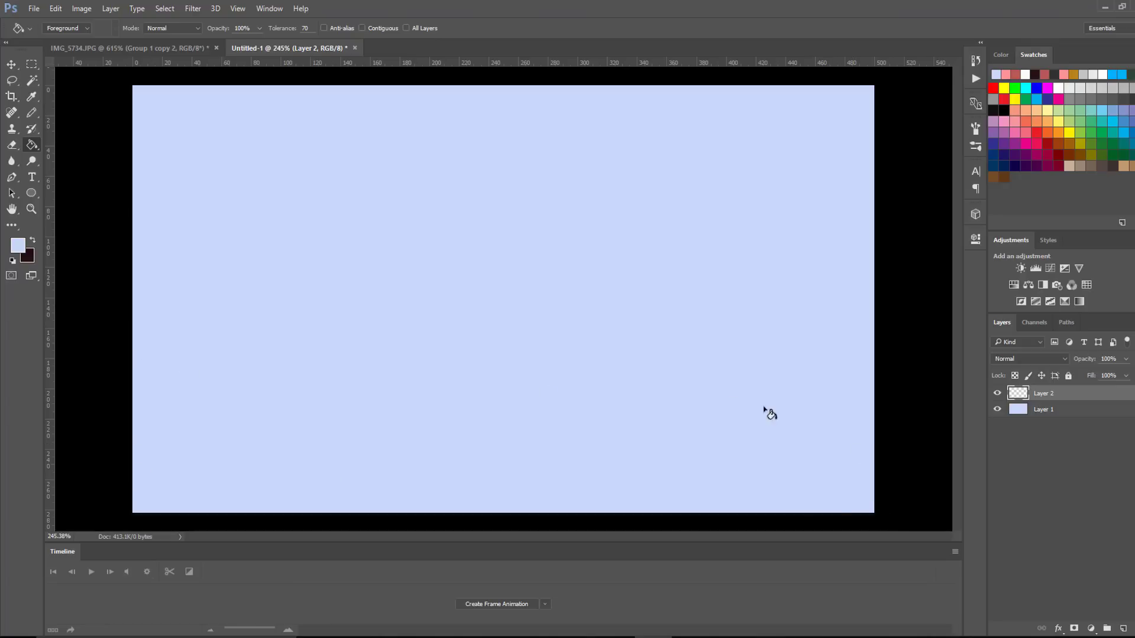
pyautogui.press('m')
pyautogui.moveTo(902, 524); pyautogui.dragTo(93, 429)
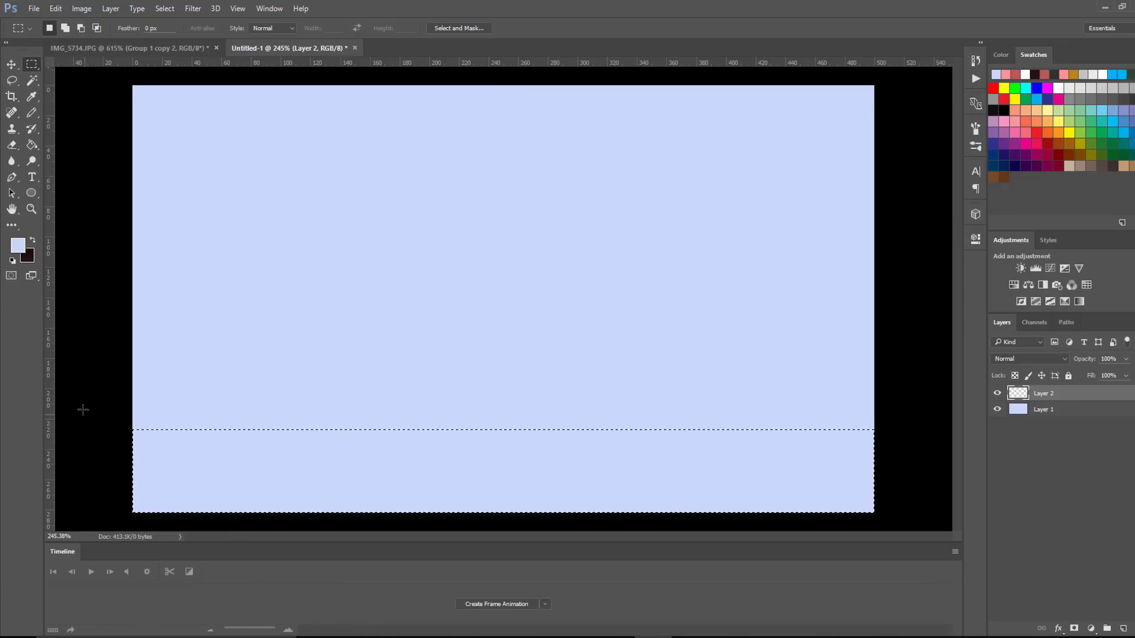
# Fill the selected bottom strip with dark blue, about #384c6f, and deselect it
pyautogui.click(18, 244)
pyautogui.write('000000')
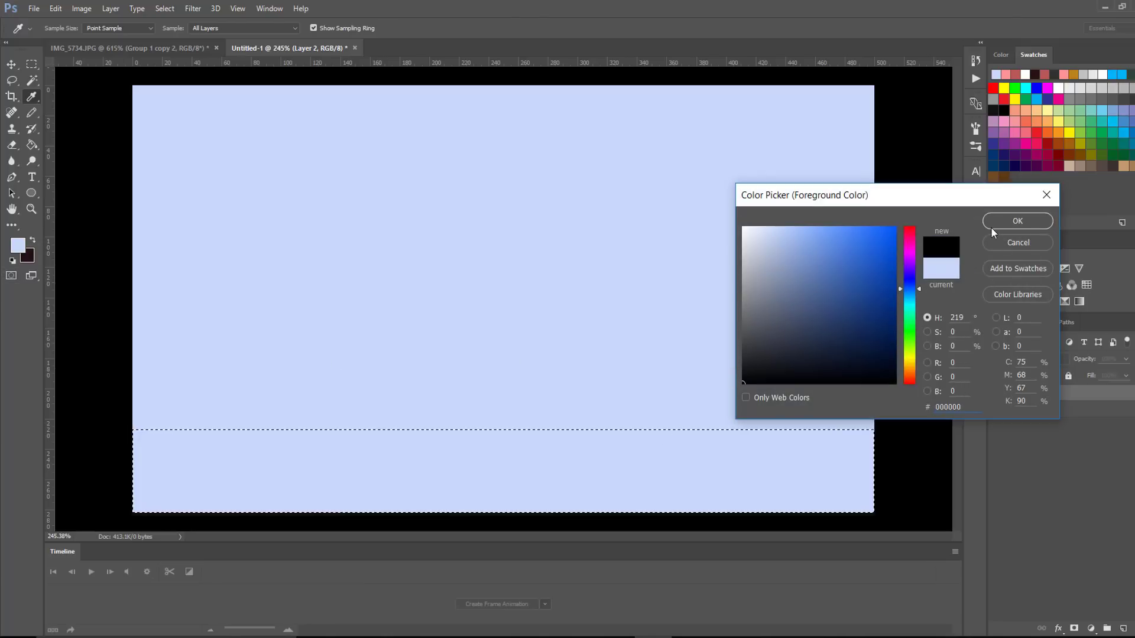
pyautogui.moveTo(820, 305); pyautogui.dragTo(818, 315)
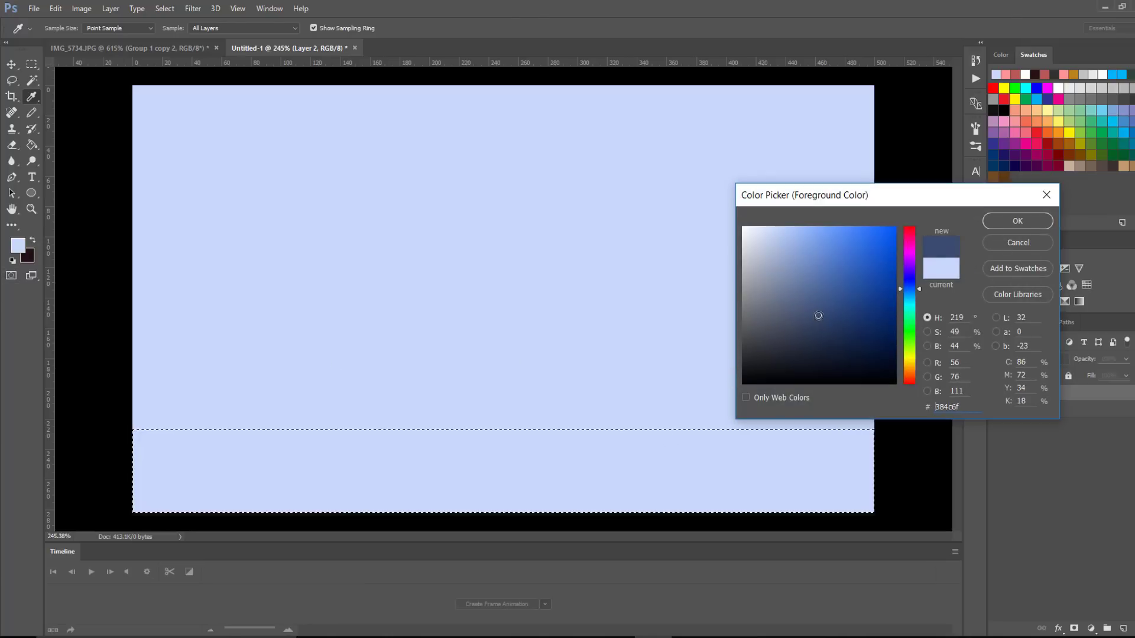
pyautogui.click(1025, 221)
pyautogui.click(555, 502)
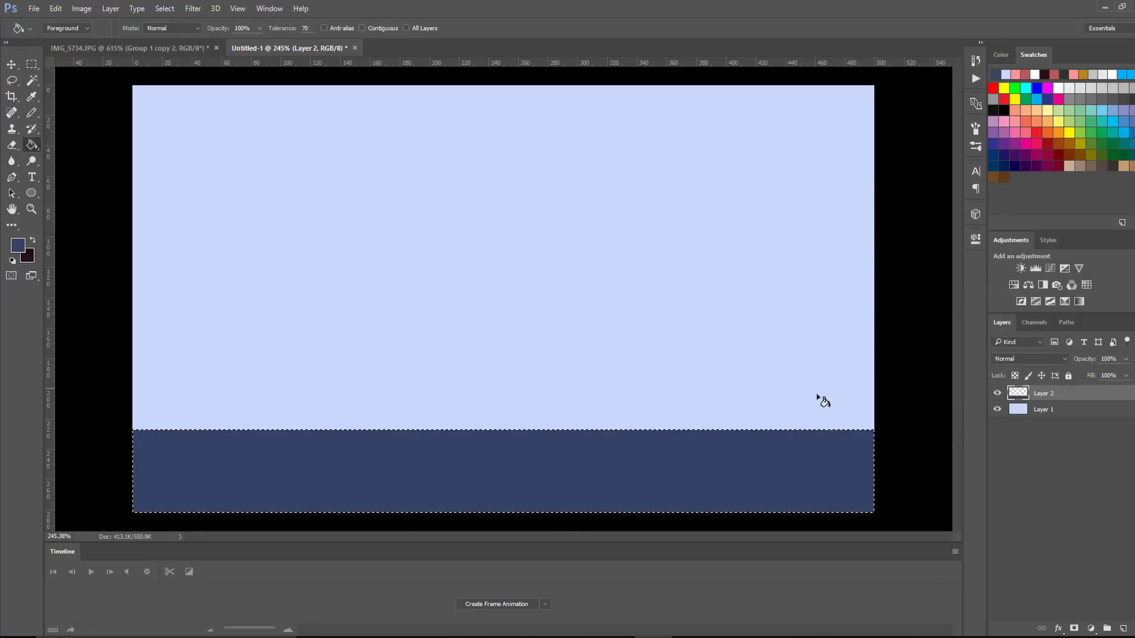
pyautogui.hotkey('ctrl', 'd')
# Add a new layer directly above Layer 1 and select a narrow vertical strip from the canvas top into the dark floor, right of centre
pyautogui.press('m')
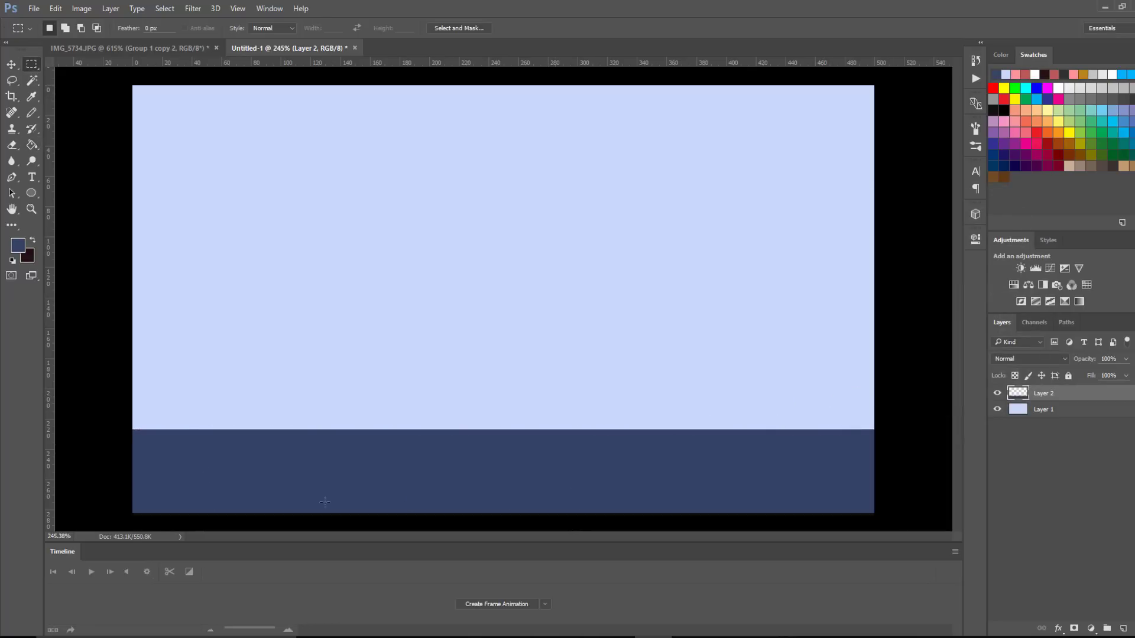
pyautogui.click(1058, 410)
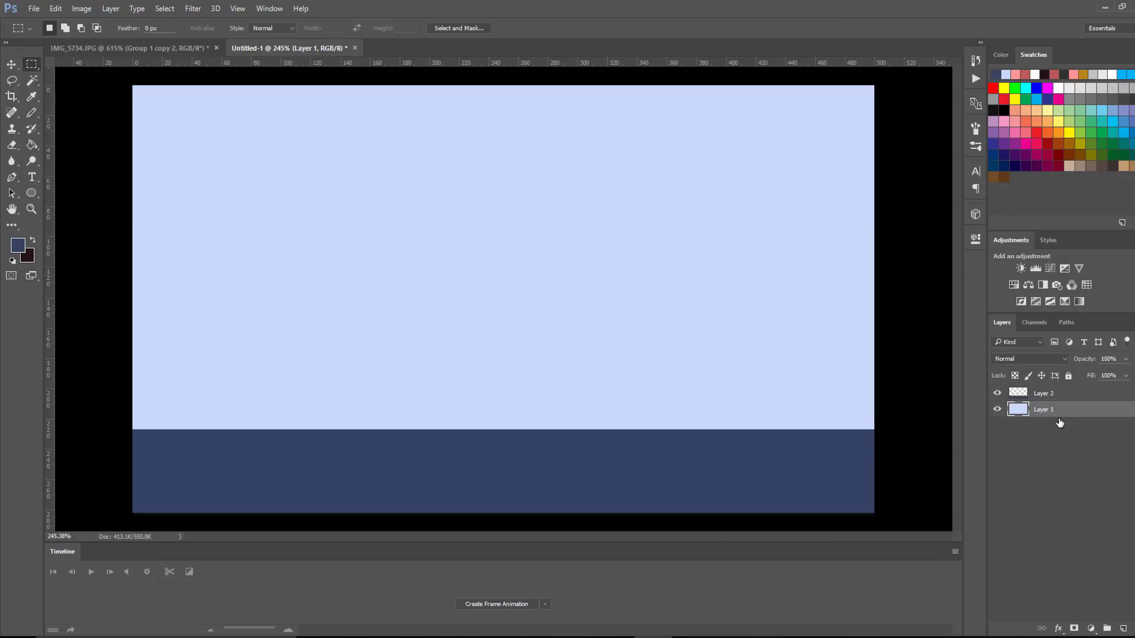
pyautogui.hotkey('ctrl', 'shift', 'alt', 'n')
pyautogui.moveTo(731, 440); pyautogui.dragTo(712, 78)
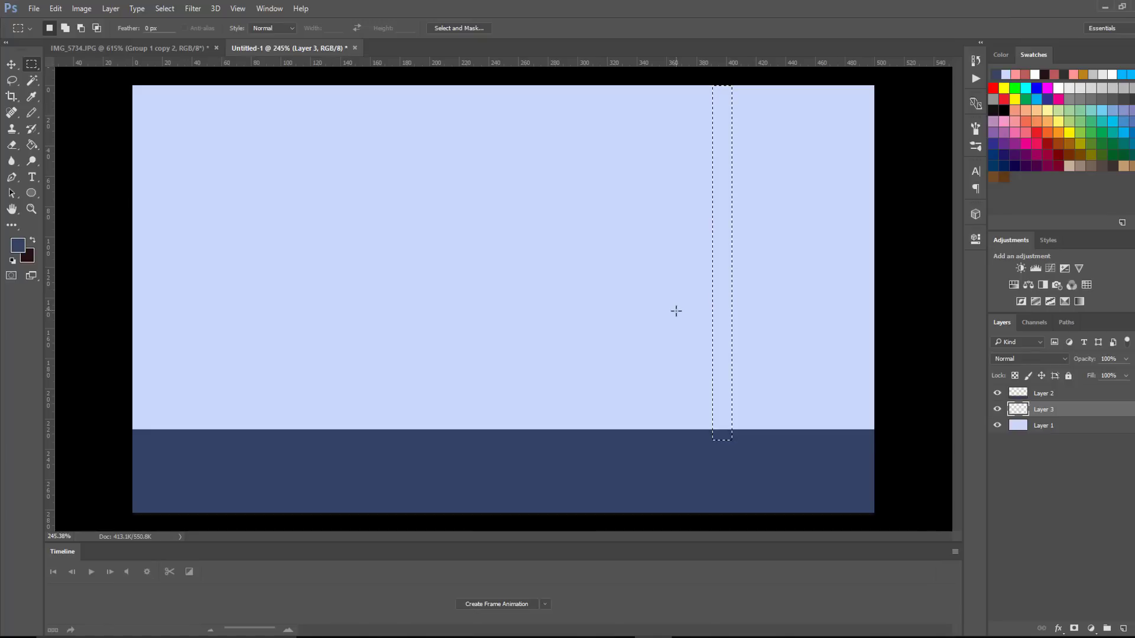
# Fill the selected vertical strip with medium blue #829ccc and deselect it
pyautogui.press('i')
pyautogui.click(641, 292)
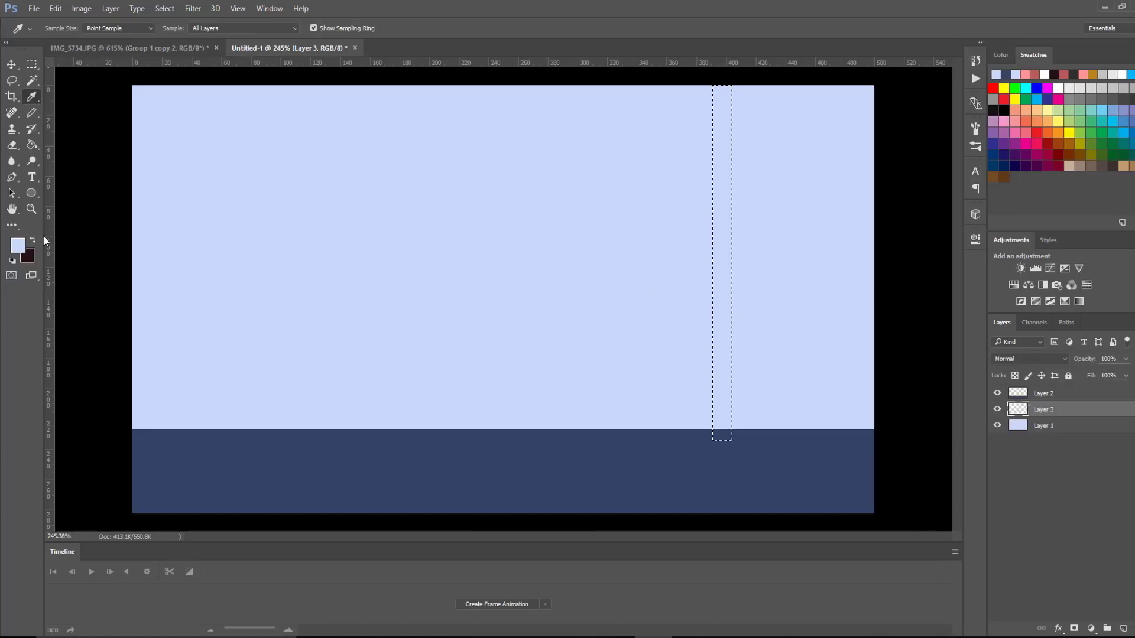
pyautogui.click(18, 245)
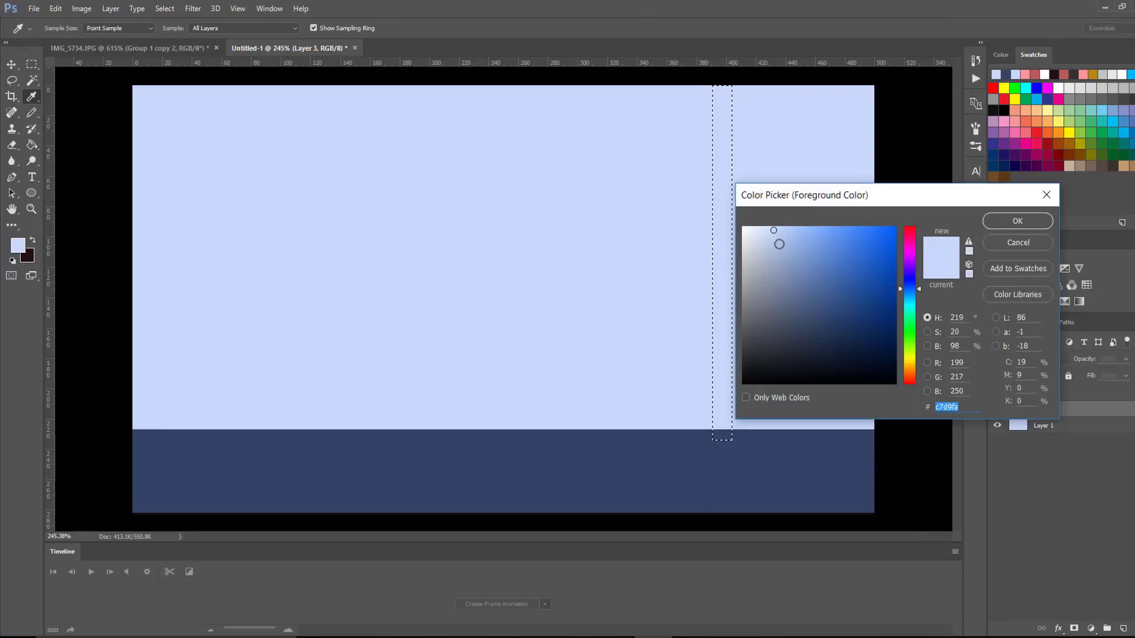
pyautogui.click(793, 265)
pyautogui.moveTo(794, 265); pyautogui.dragTo(797, 258)
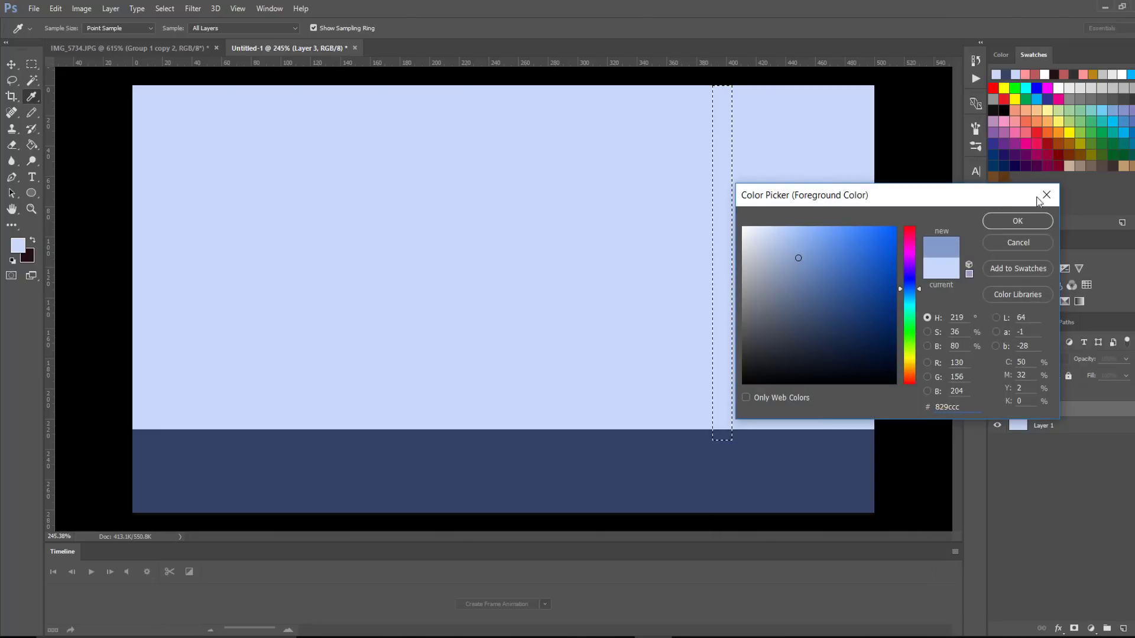
pyautogui.click(1022, 222)
pyautogui.press('g')
pyautogui.click(724, 284)
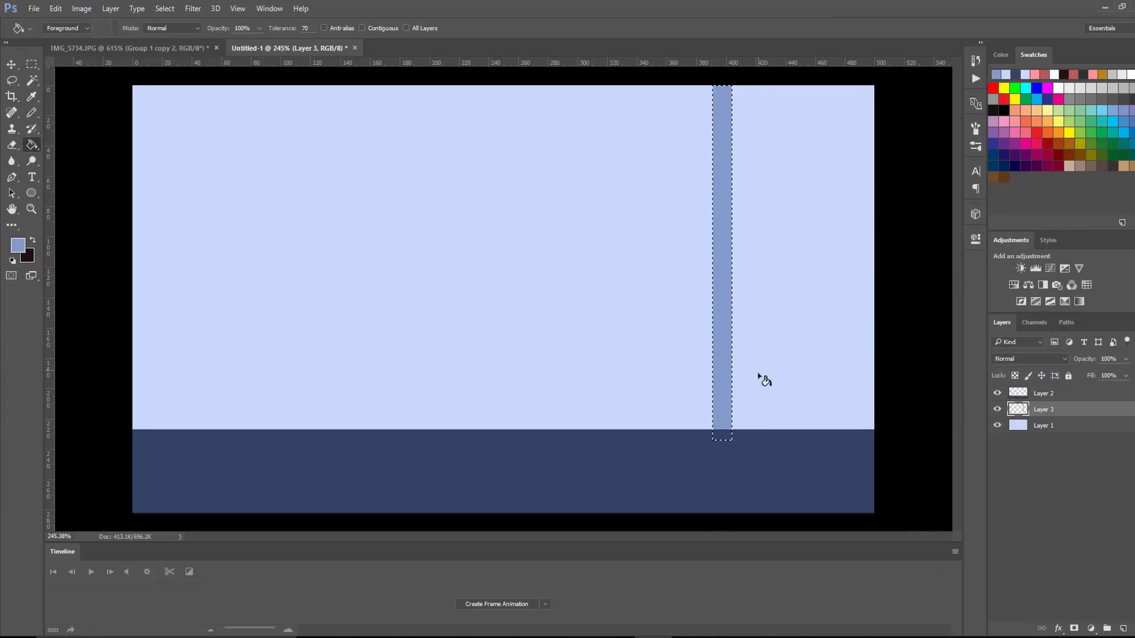
pyautogui.press('m')
pyautogui.hotkey('ctrl', 'd')
pyautogui.hotkey('ctrl', 'space')
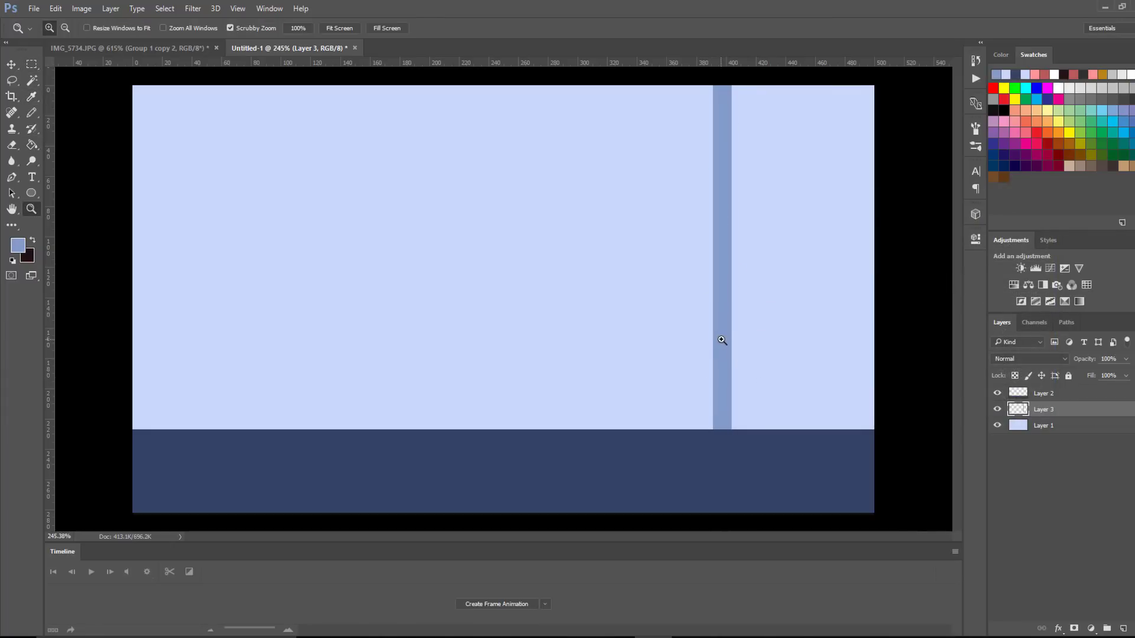
# Duplicate the vertical strip about 50 px to its left and merge both strips into one layer
pyautogui.moveTo(721, 337); pyautogui.dragTo(611, 393)
pyautogui.press('v')
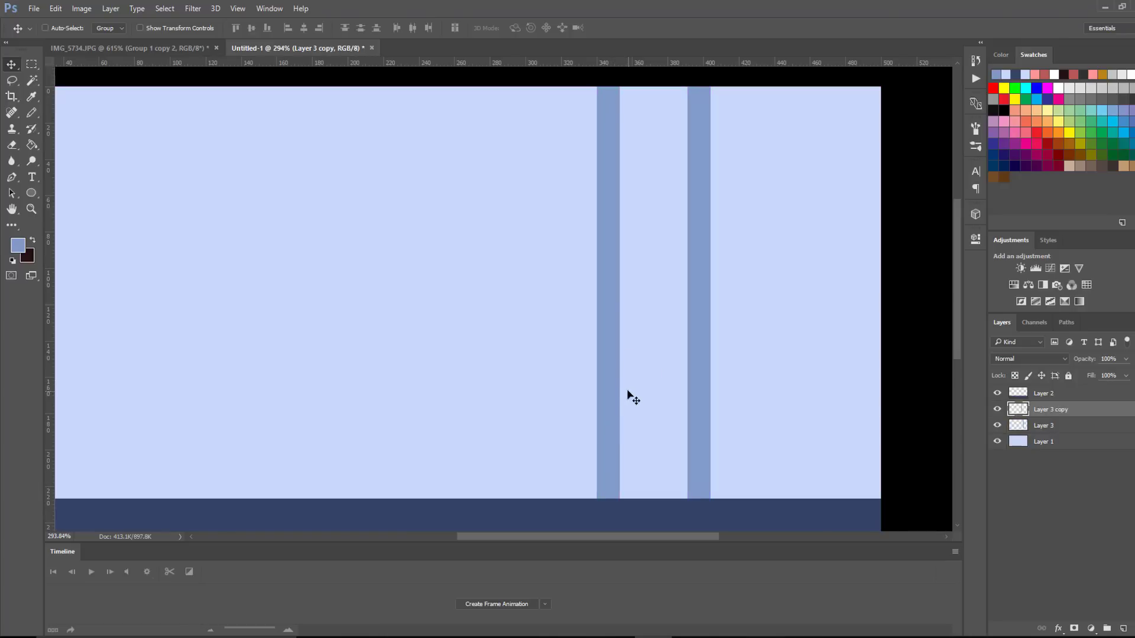
pyautogui.keyDown('shift'); pyautogui.click(1064, 427); pyautogui.keyUp('shift')
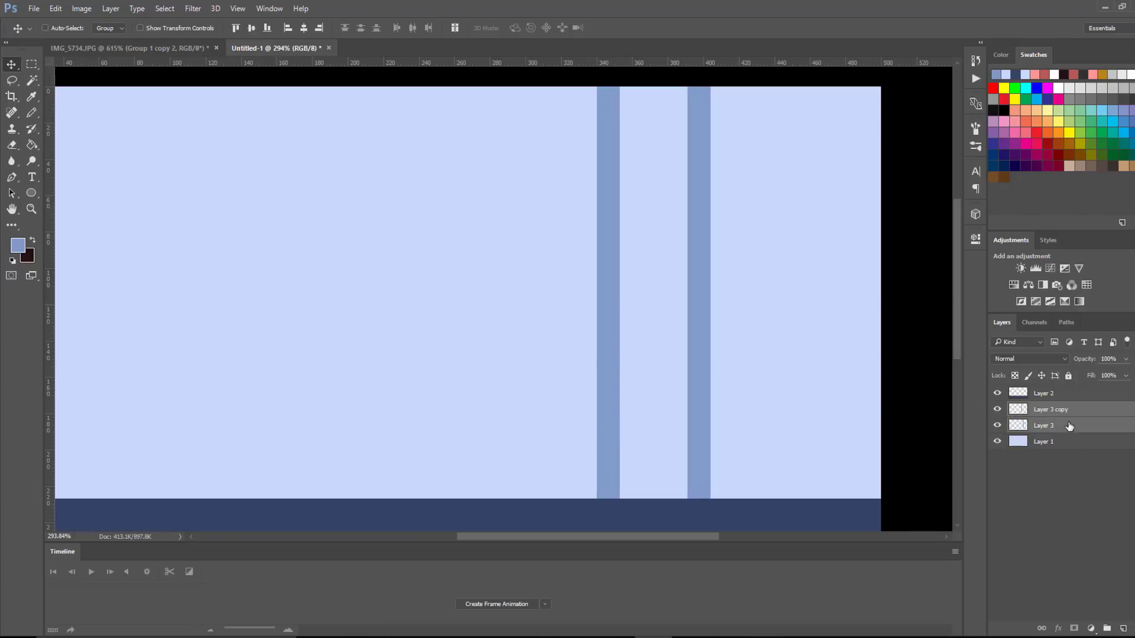
pyautogui.rightClick(1061, 426)
pyautogui.click(828, 514)
pyautogui.click(997, 408)
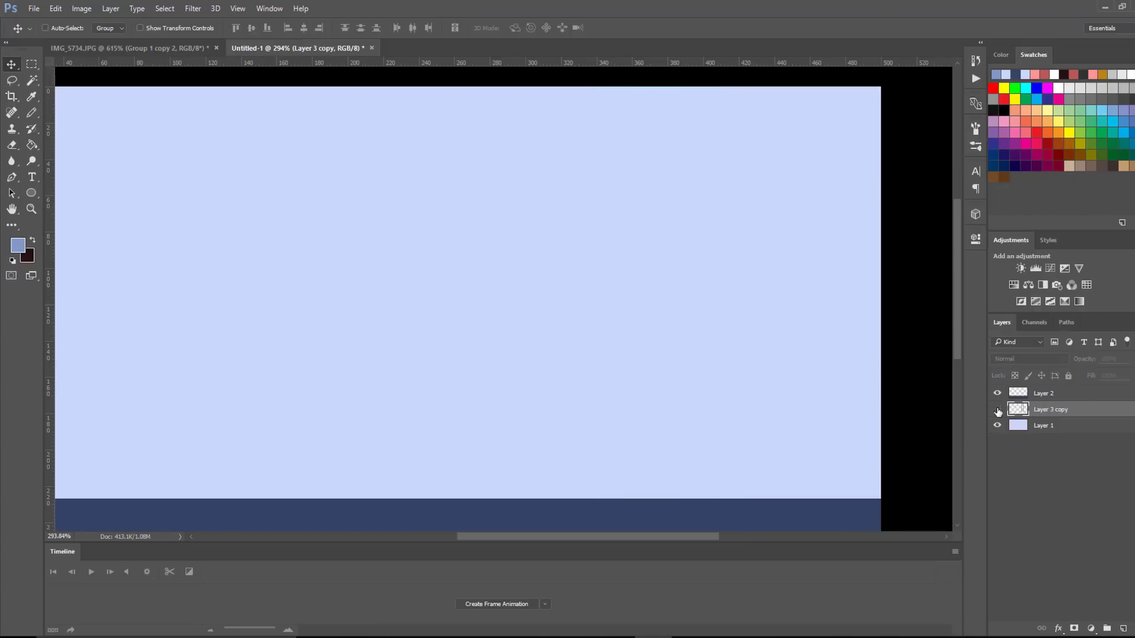
pyautogui.click(997, 409)
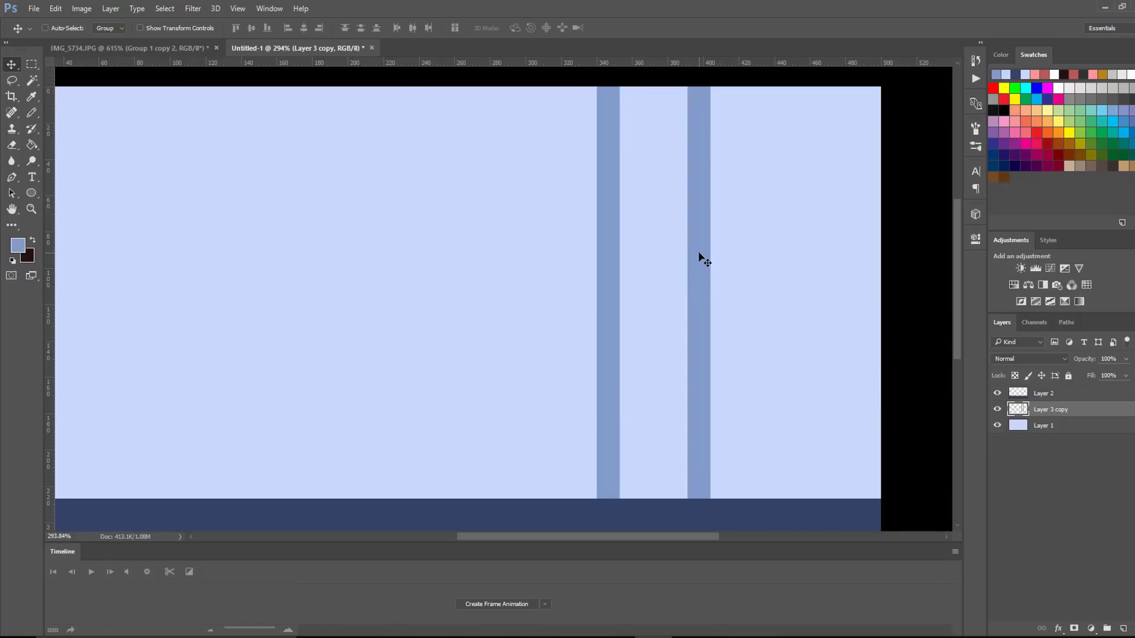
# Set the foreground colour to a darker blue, #677faa, for the bark details
pyautogui.press('i')
pyautogui.click(18, 245)
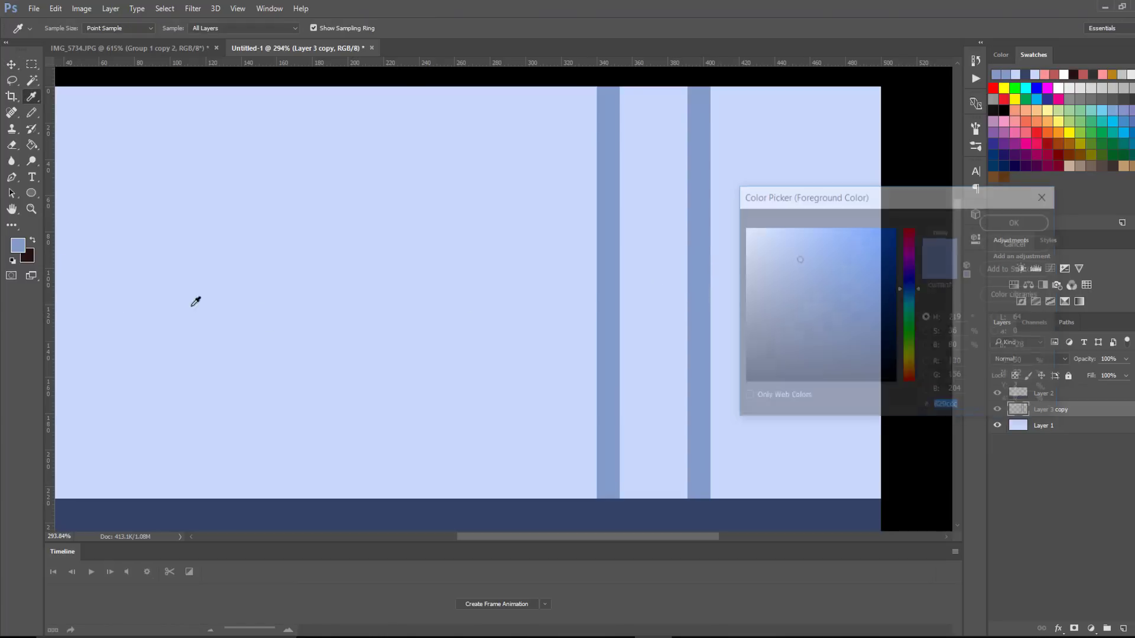
pyautogui.moveTo(799, 266); pyautogui.dragTo(803, 279)
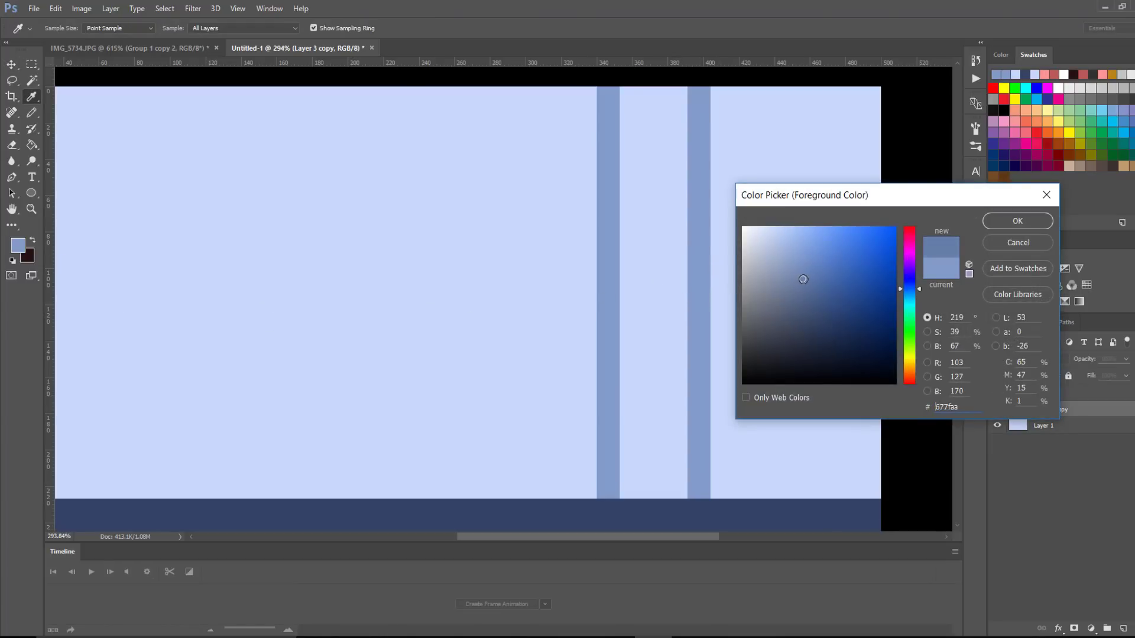
pyautogui.click(1029, 224)
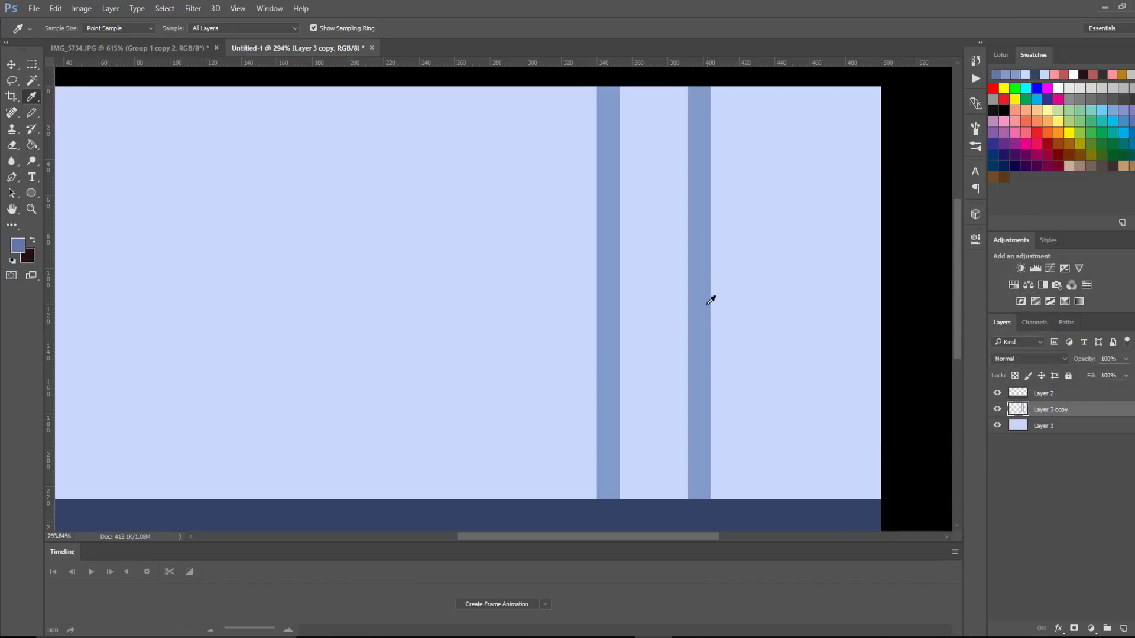
# Draw short bark dashes and one round knot along the full height of the right trunk with the Pencil
pyautogui.press('b')
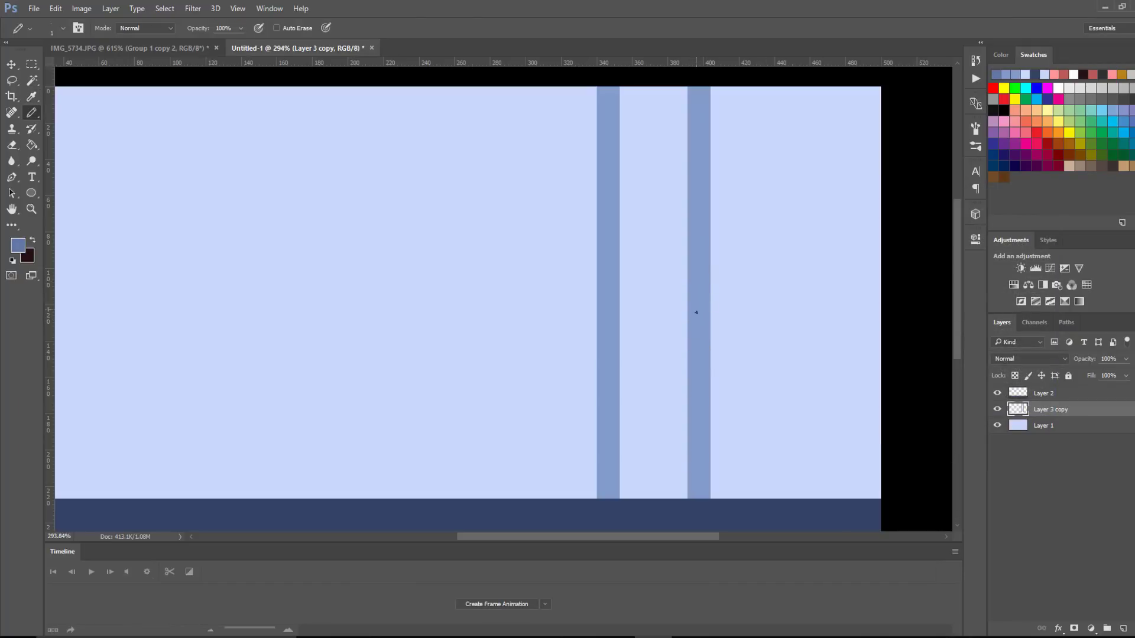
pyautogui.press('h')
pyautogui.scroll(4, 696, 312)
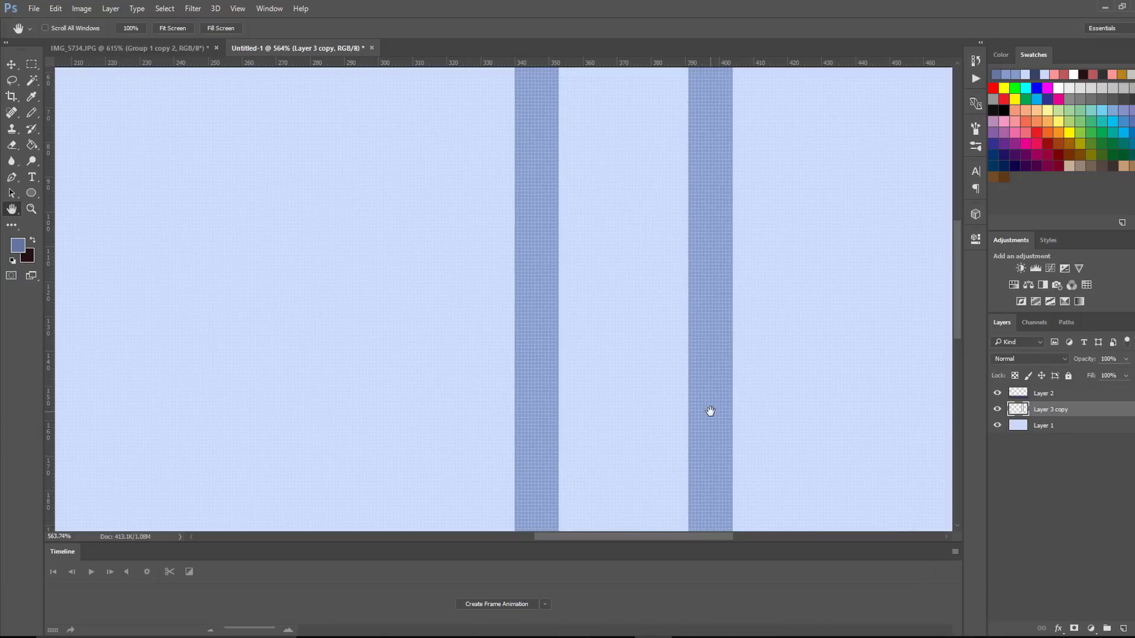
pyautogui.moveTo(710, 411)
pyautogui.mouseDown()
pyautogui.moveTo(684, 193)
pyautogui.moveTo(664, 266)
pyautogui.mouseUp()
pyautogui.press('b')
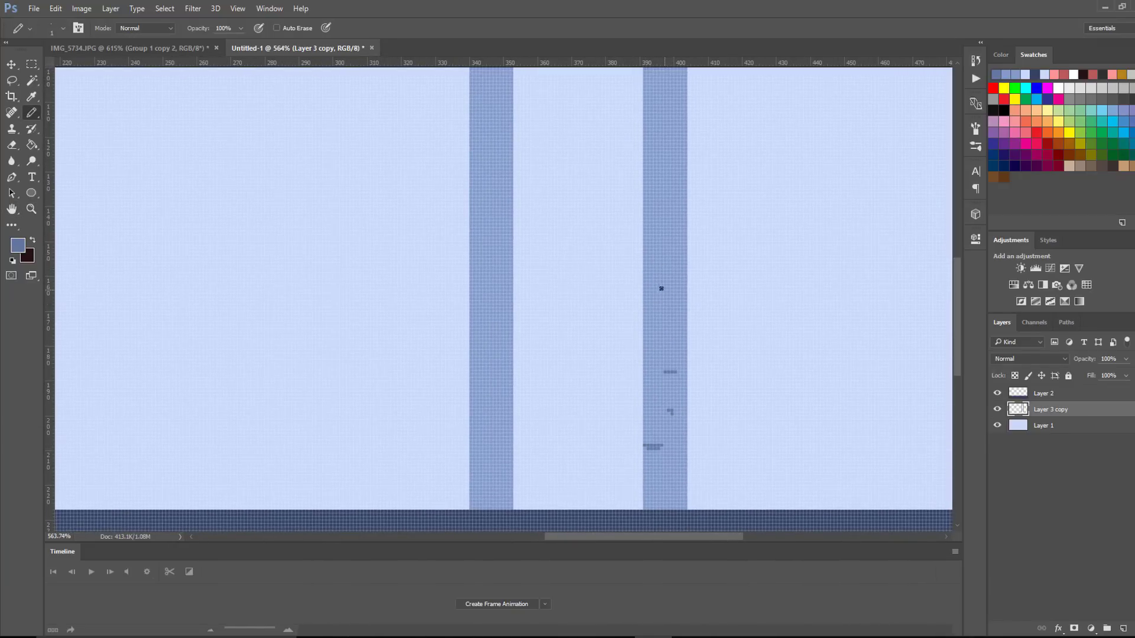
pyautogui.moveTo(646, 274); pyautogui.dragTo(684, 275)
pyautogui.moveTo(662, 123); pyautogui.dragTo(667, 124)
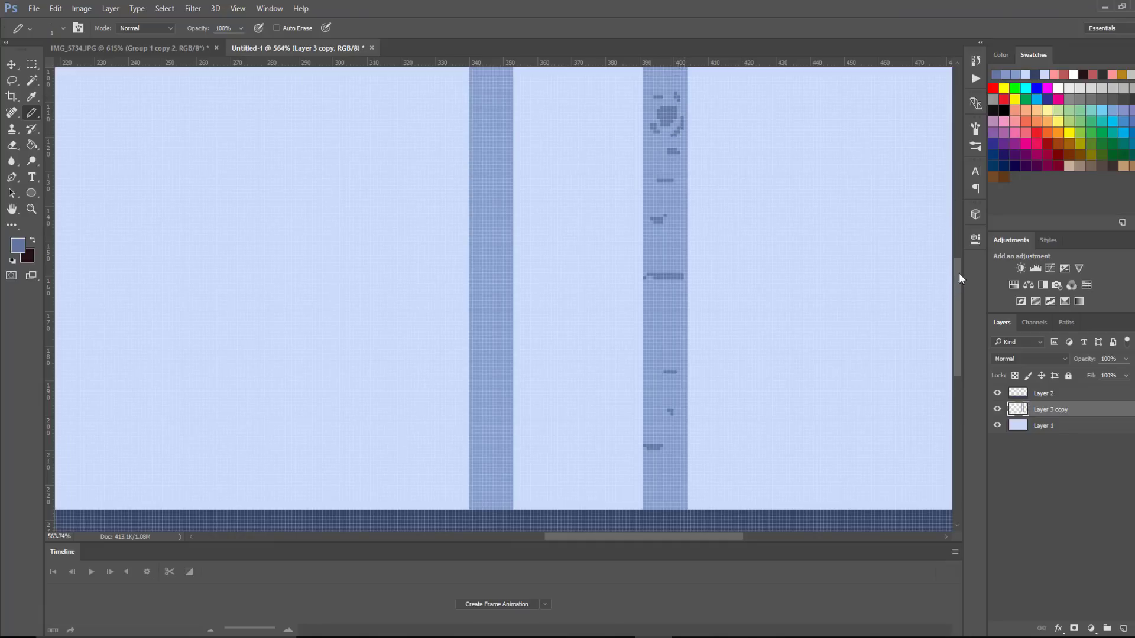
pyautogui.scroll(10, 960, 278)
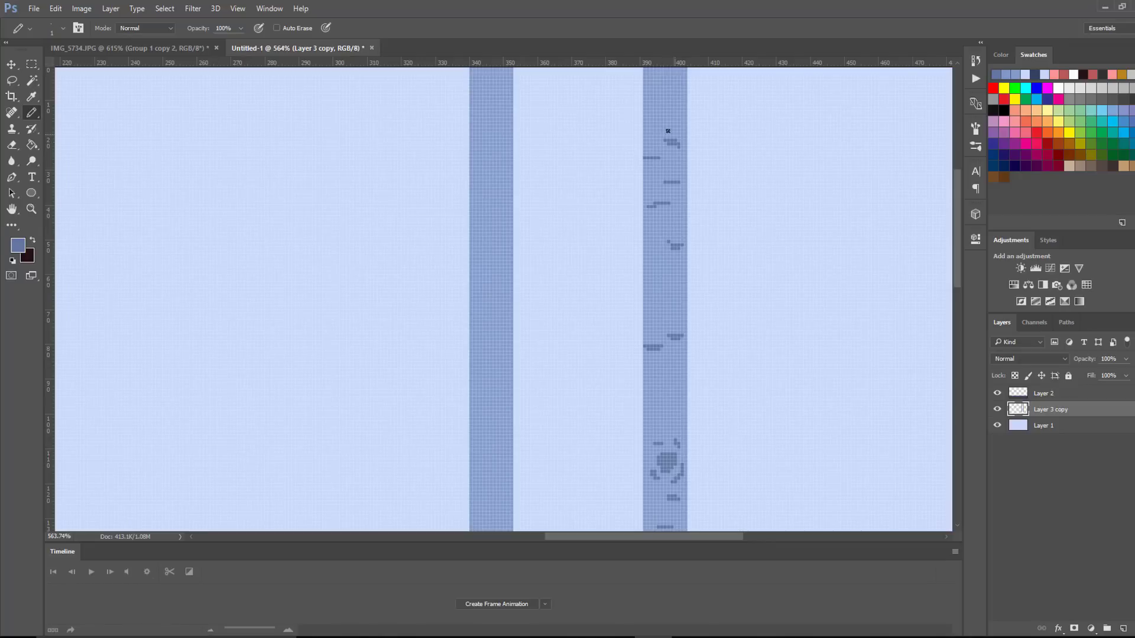
pyautogui.moveTo(671, 120); pyautogui.dragTo(648, 116)
pyautogui.moveTo(956, 192); pyautogui.dragTo(942, 285)
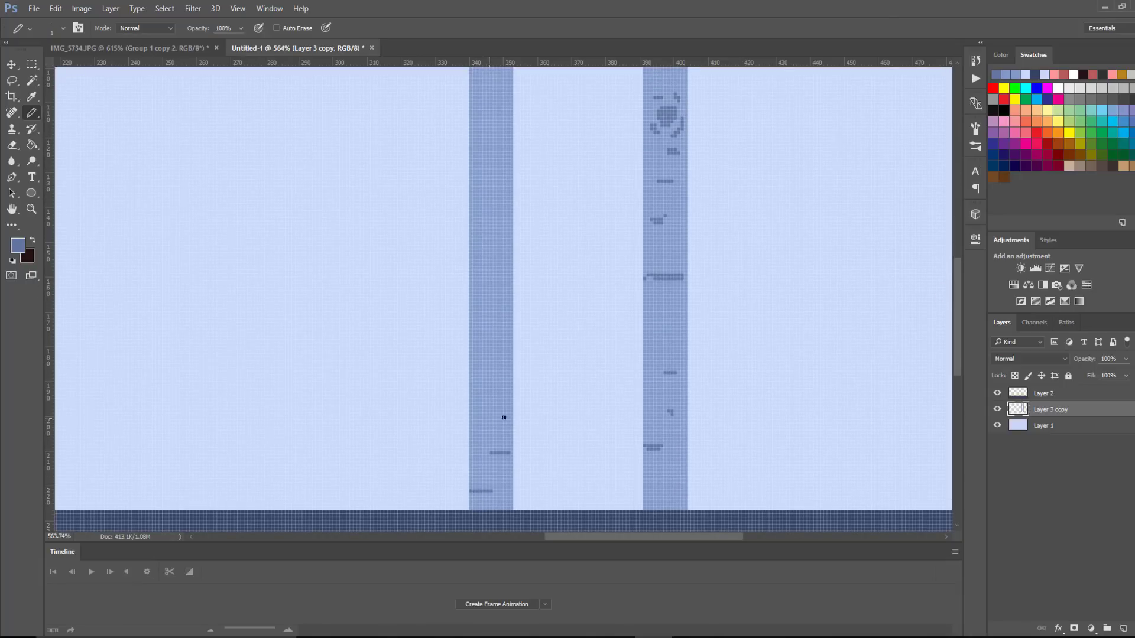
# Draw scattered short bark marks along the full height of the left trunk
pyautogui.moveTo(482, 380); pyautogui.dragTo(486, 380)
pyautogui.moveTo(498, 329); pyautogui.dragTo(501, 325)
pyautogui.moveTo(501, 234); pyautogui.dragTo(488, 234)
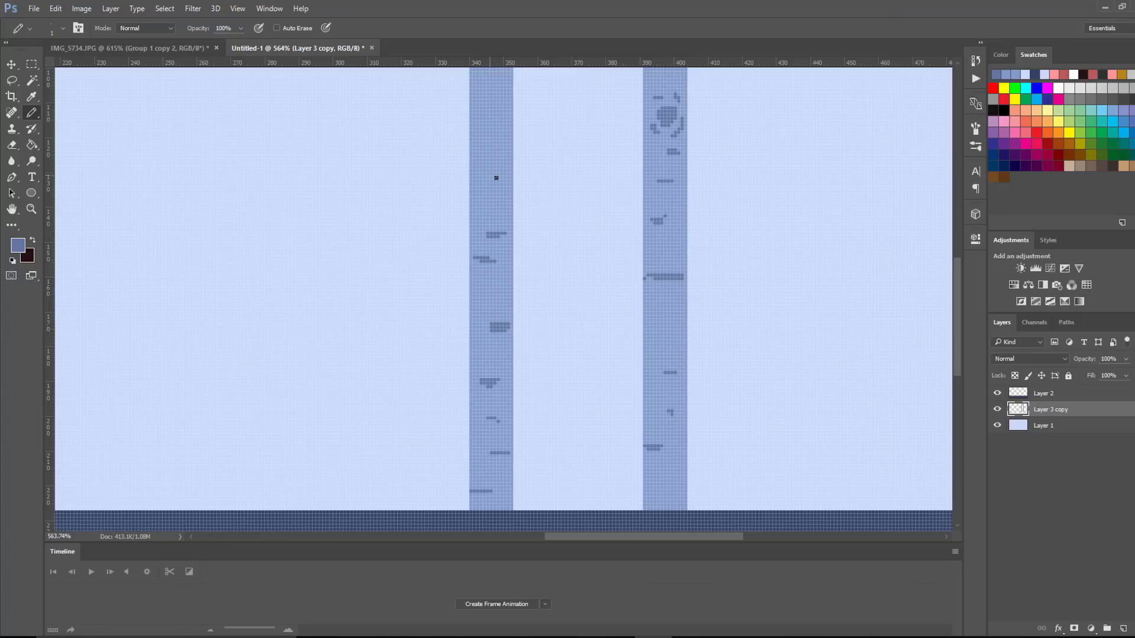
pyautogui.scroll(5, 501, 152)
# Duplicate the trunk pair twice, placing one copy near the canvas's left side and another just left of centre
pyautogui.press('z')
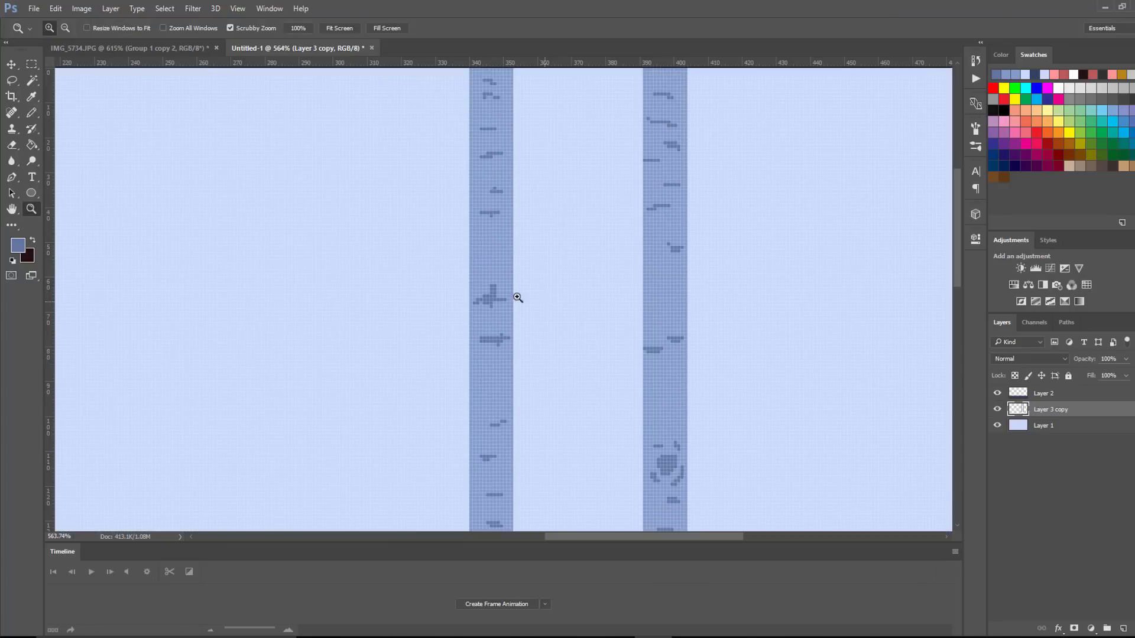
pyautogui.scroll(-5, 527, 283)
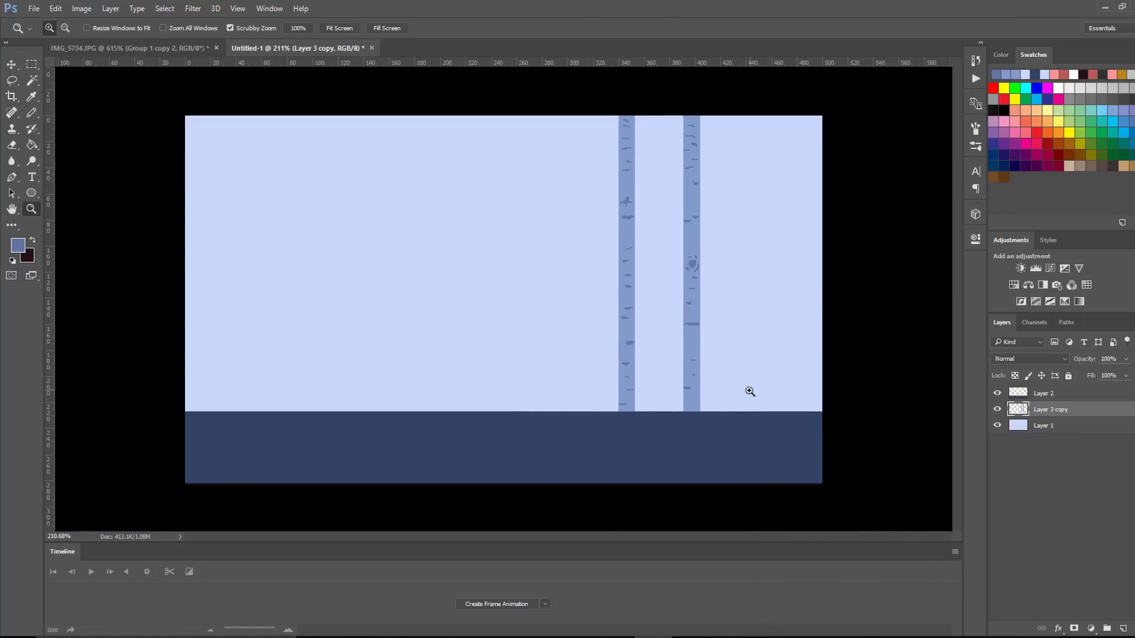
pyautogui.press('v')
pyautogui.moveTo(700, 329); pyautogui.dragTo(345, 335)
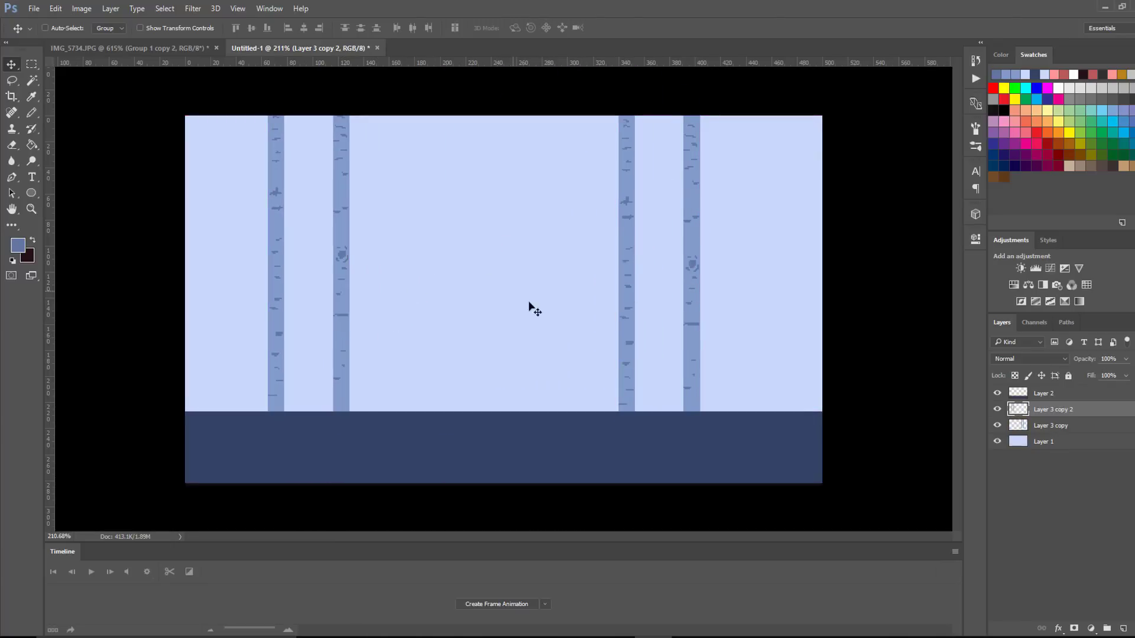
pyautogui.moveTo(317, 308); pyautogui.dragTo(463, 320)
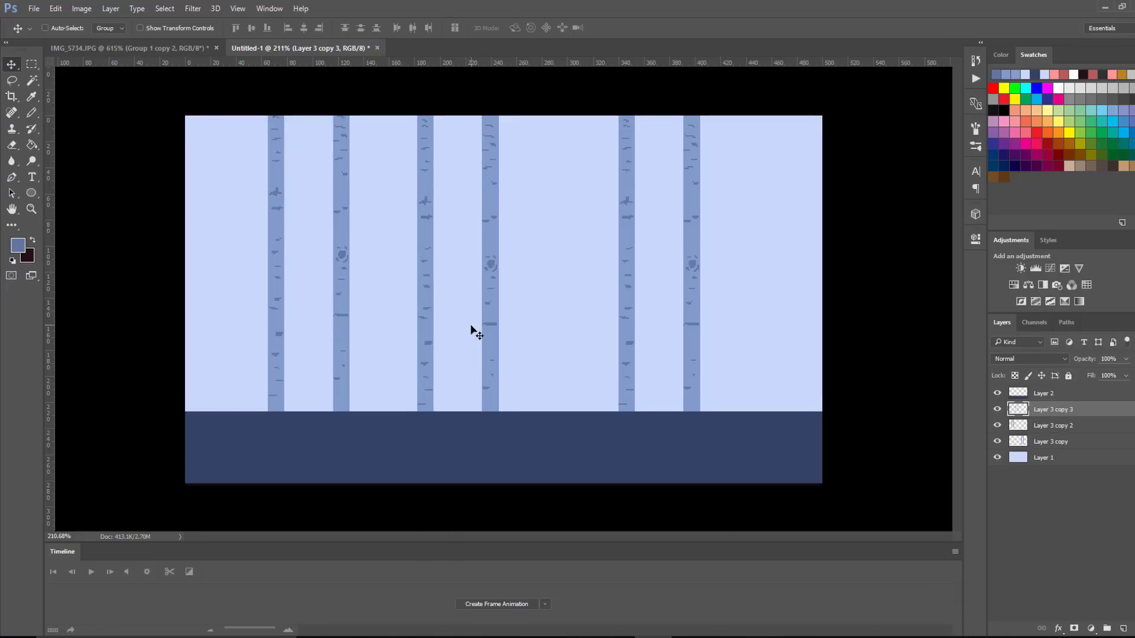
# Flip the central trunk pair vertically and horizontally, and stretch it slightly downward into the floor
pyautogui.hotkey('ctrl', 't')
pyautogui.rightClick(472, 285)
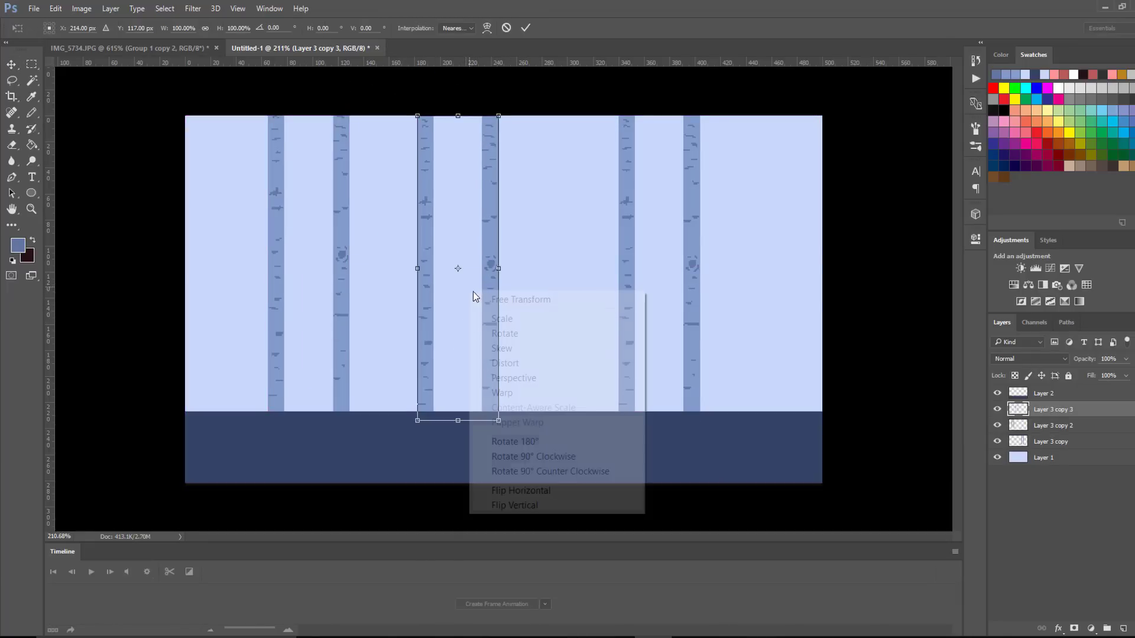
pyautogui.click(556, 506)
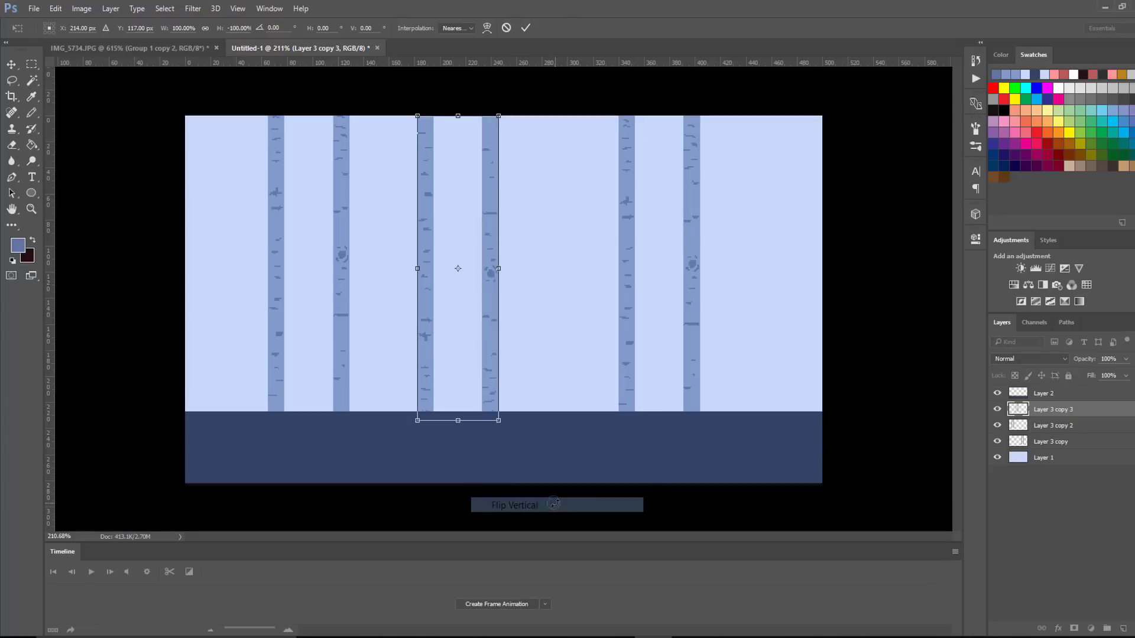
pyautogui.rightClick(465, 345)
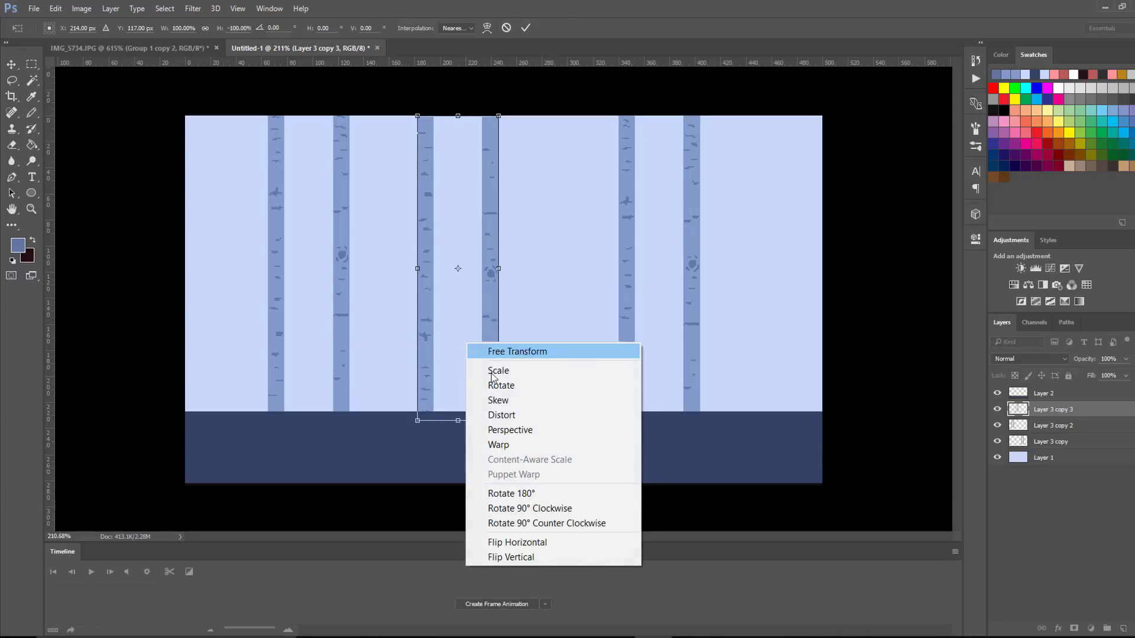
pyautogui.click(547, 536)
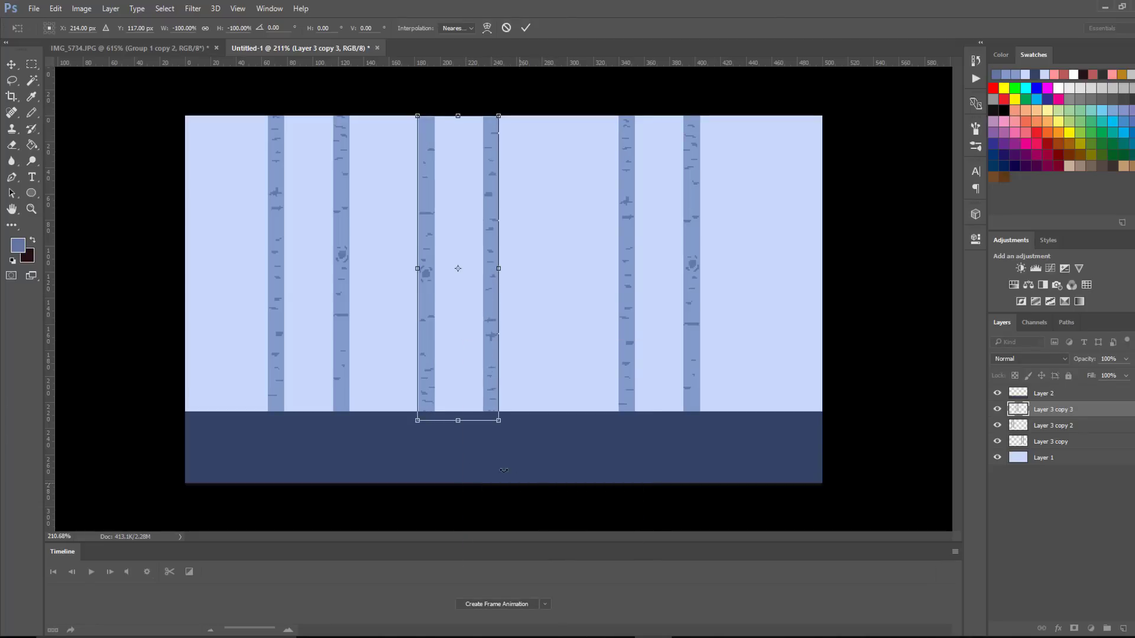
pyautogui.moveTo(456, 421); pyautogui.dragTo(459, 439)
pyautogui.press('Return')
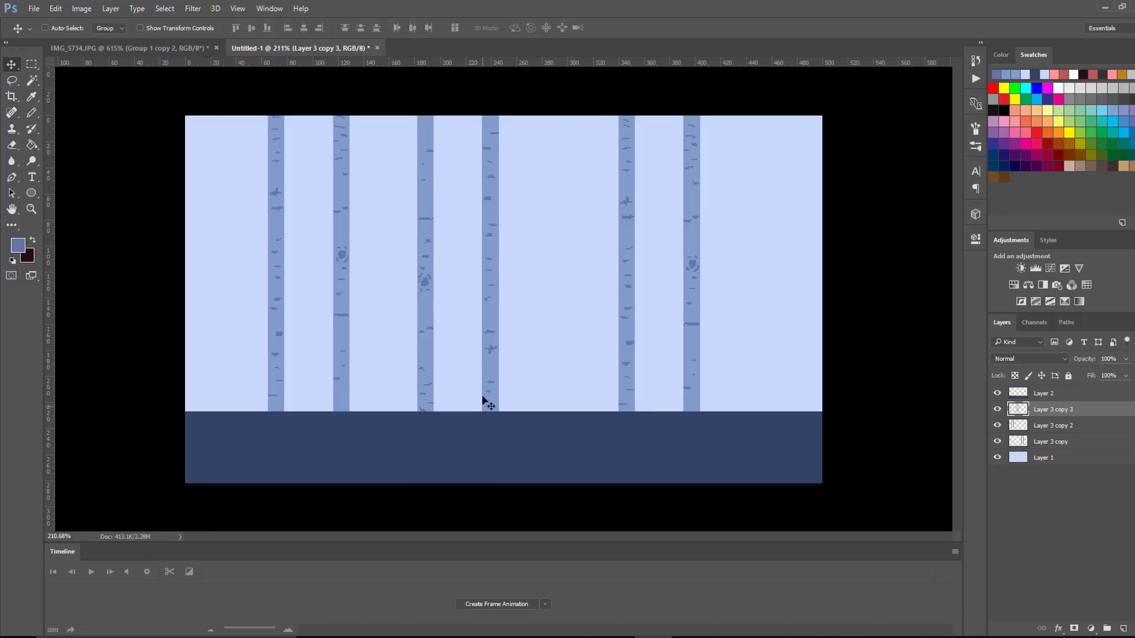
# Duplicate the flipped trunk pair over the right-hand trunks and stretch it to about 111% height, past the canvas top
pyautogui.moveTo(438, 355); pyautogui.dragTo(680, 380)
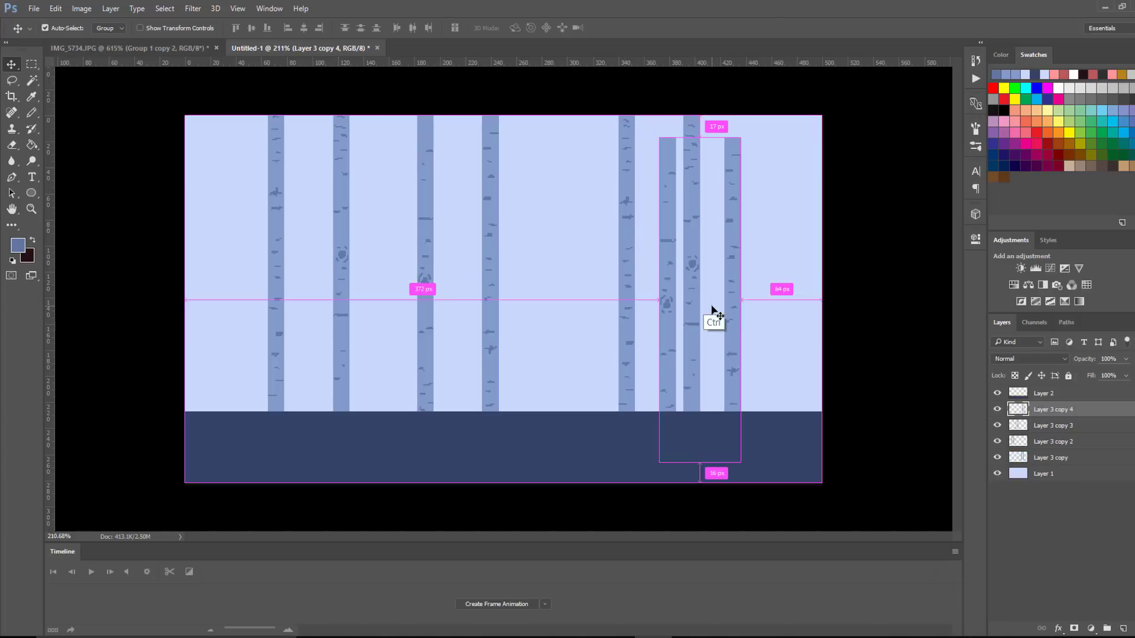
pyautogui.hotkey('ctrl', 't')
pyautogui.moveTo(700, 138); pyautogui.dragTo(702, 102)
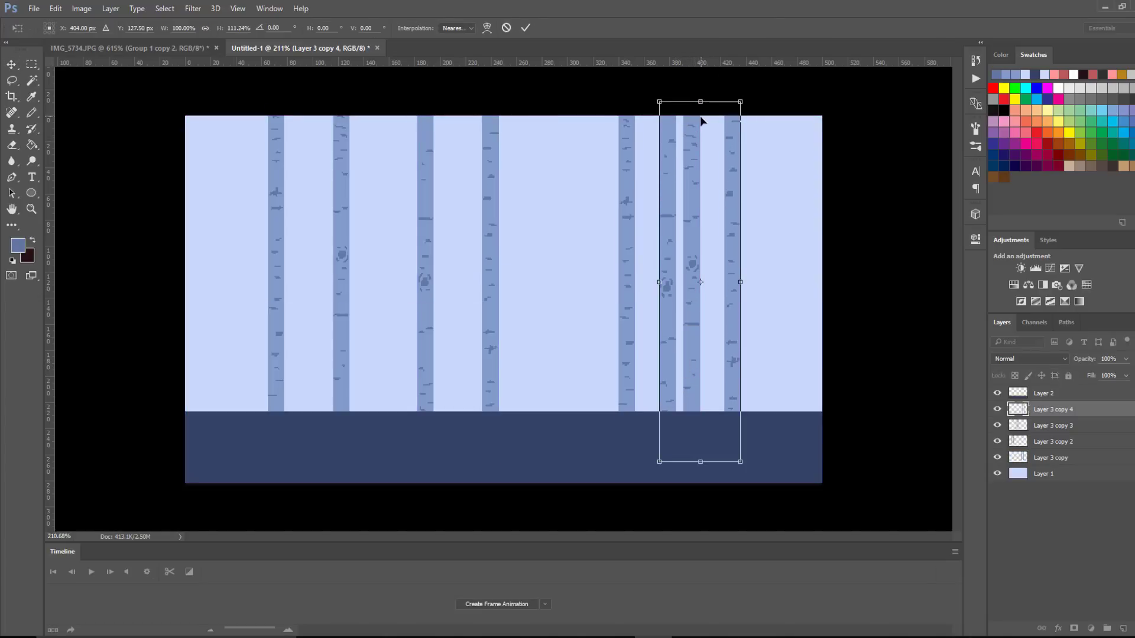
pyautogui.press('Return')
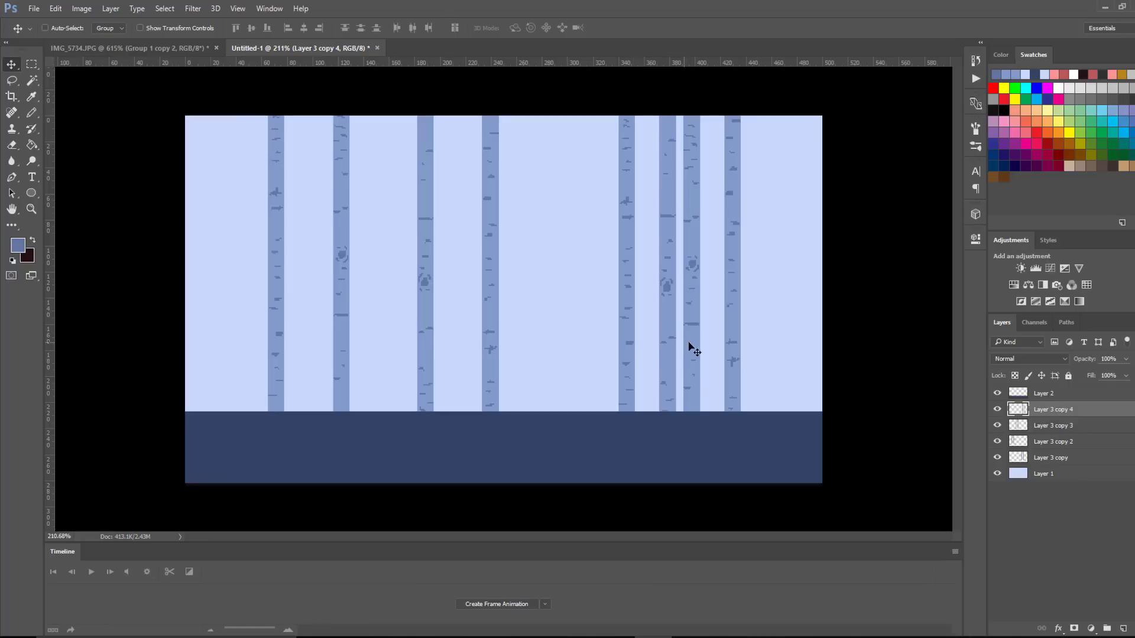
# Duplicate the stretched trunk pair to the canvas's left edge, leaving one trunk inside, and flip the copy horizontally
pyautogui.moveTo(691, 347); pyautogui.dragTo(176, 322)
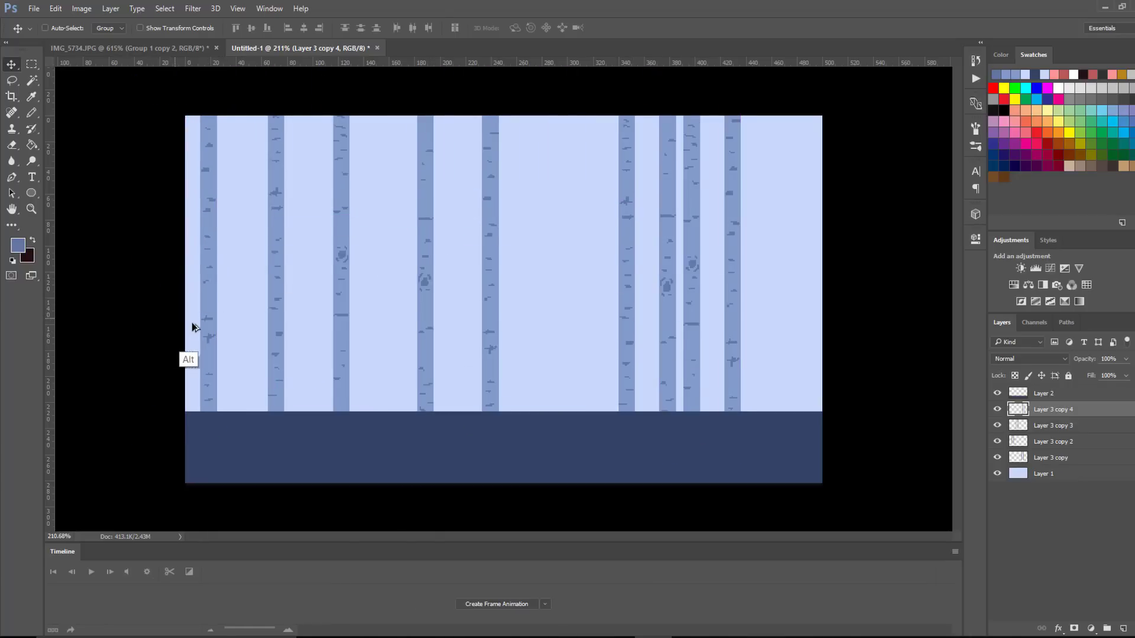
pyautogui.click(219, 286)
pyautogui.hotkey('ctrl', 't')
pyautogui.rightClick(189, 273)
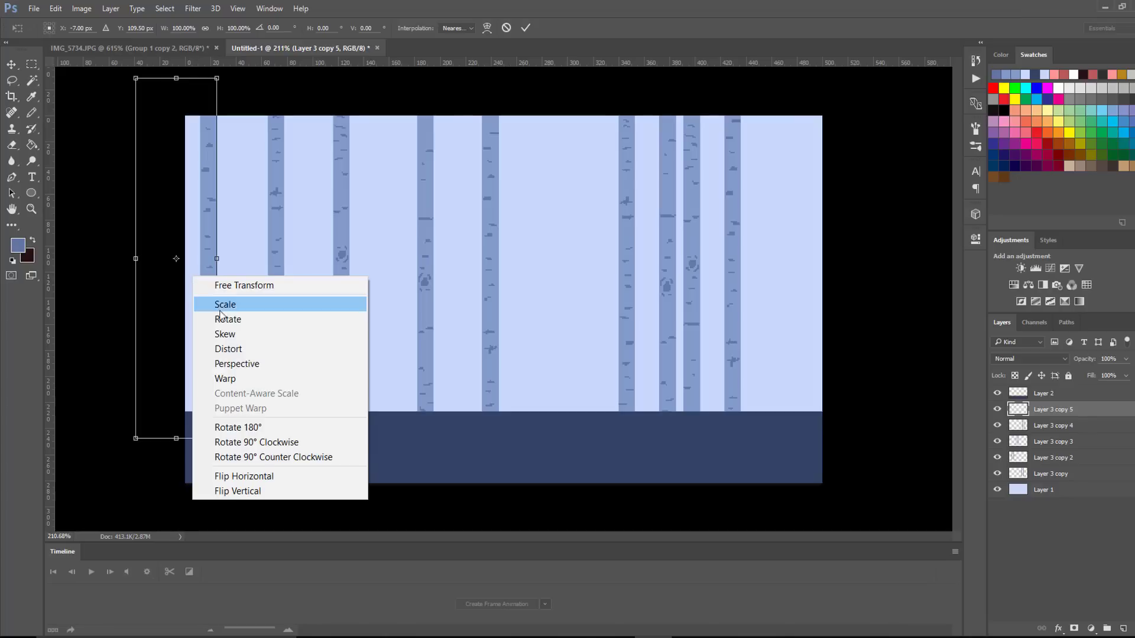
pyautogui.click(279, 477)
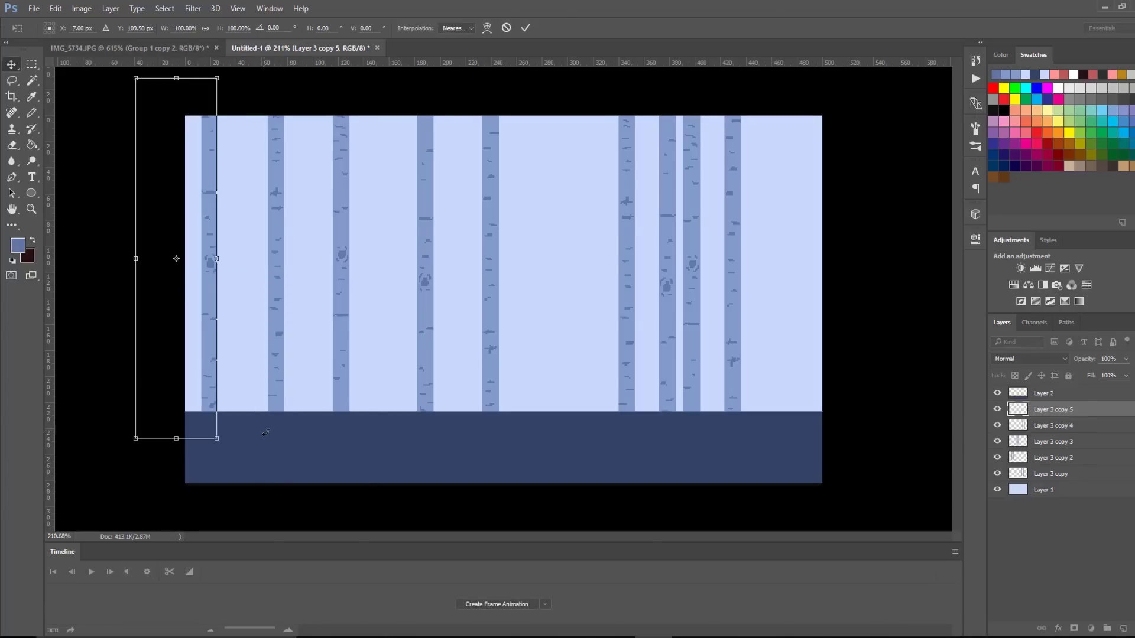
pyautogui.press('Return')
# Merge all five trunk layers, from Layer 3 copy 5 down to Layer 3 copy, into a single layer
pyautogui.press('z')
pyautogui.moveTo(520, 356); pyautogui.dragTo(630, 190)
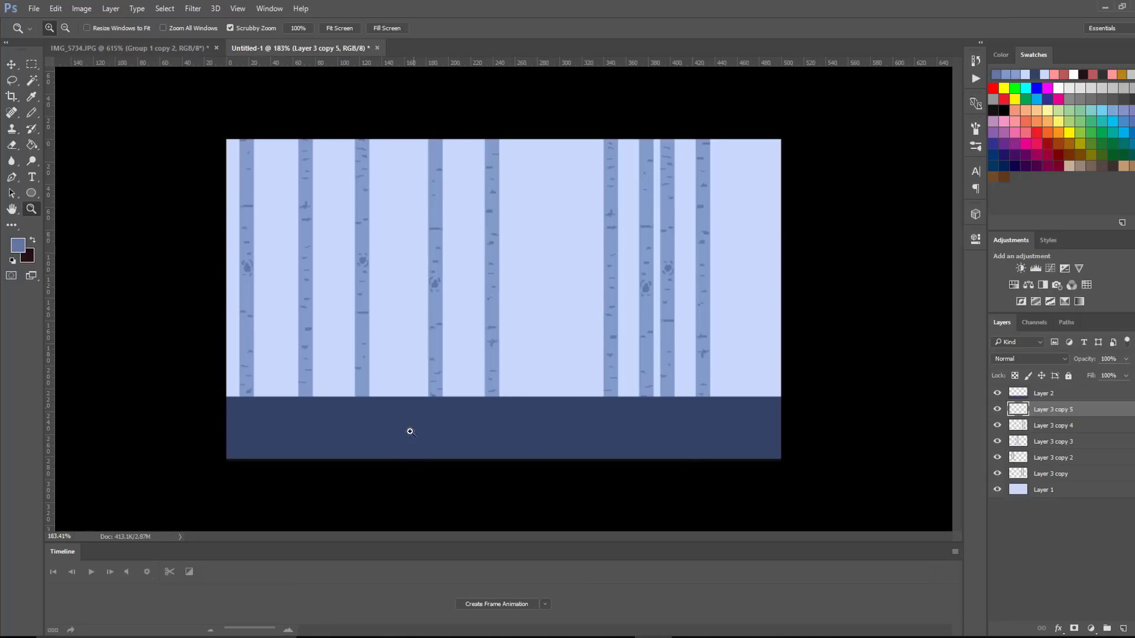
pyautogui.keyDown('shift'); pyautogui.click(1045, 474); pyautogui.keyUp('shift')
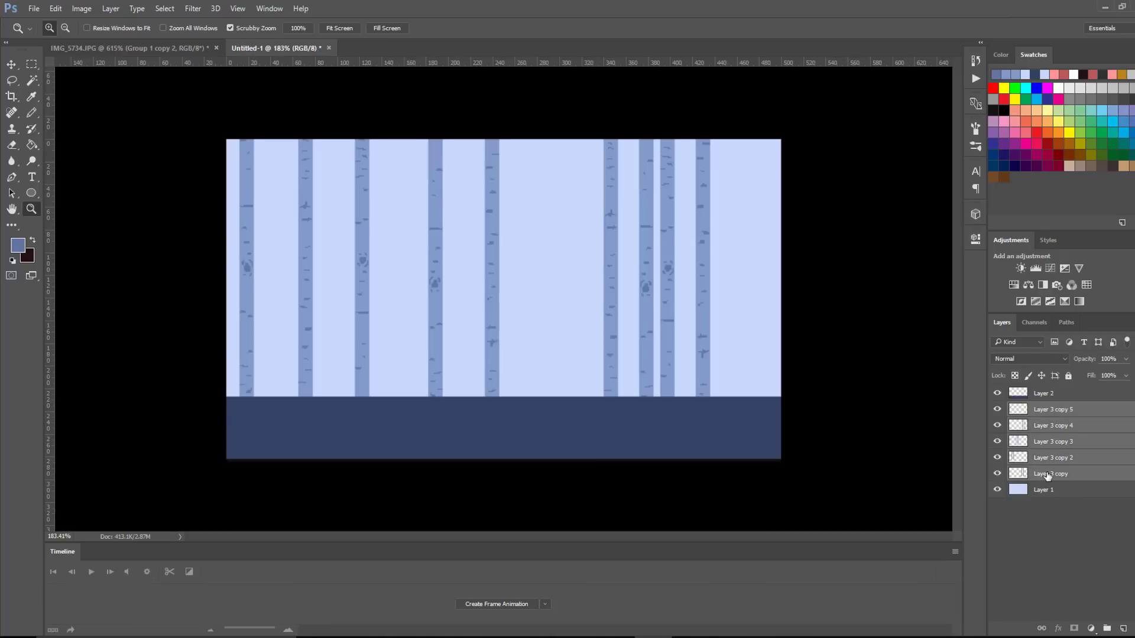
pyautogui.rightClick(1047, 475)
pyautogui.click(809, 513)
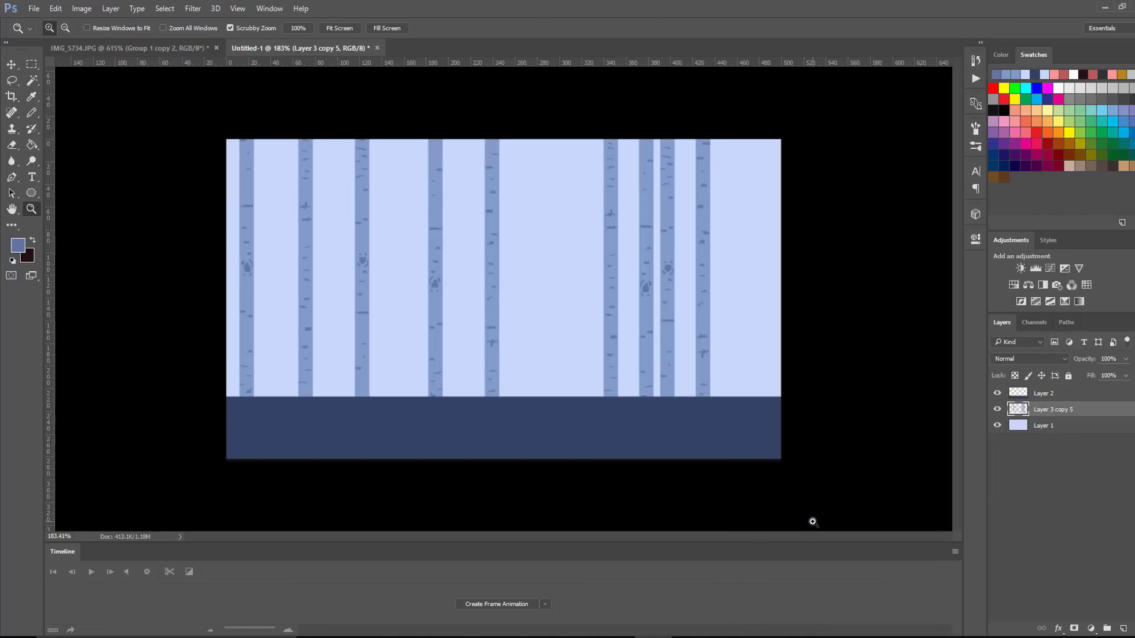
# Duplicate the merged trunk layer, flip the copy horizontally, narrow it to about 82% width at full height, and shift it right across the canvas
pyautogui.hotkey('ctrl', 'j')
pyautogui.hotkey('ctrl', 't')
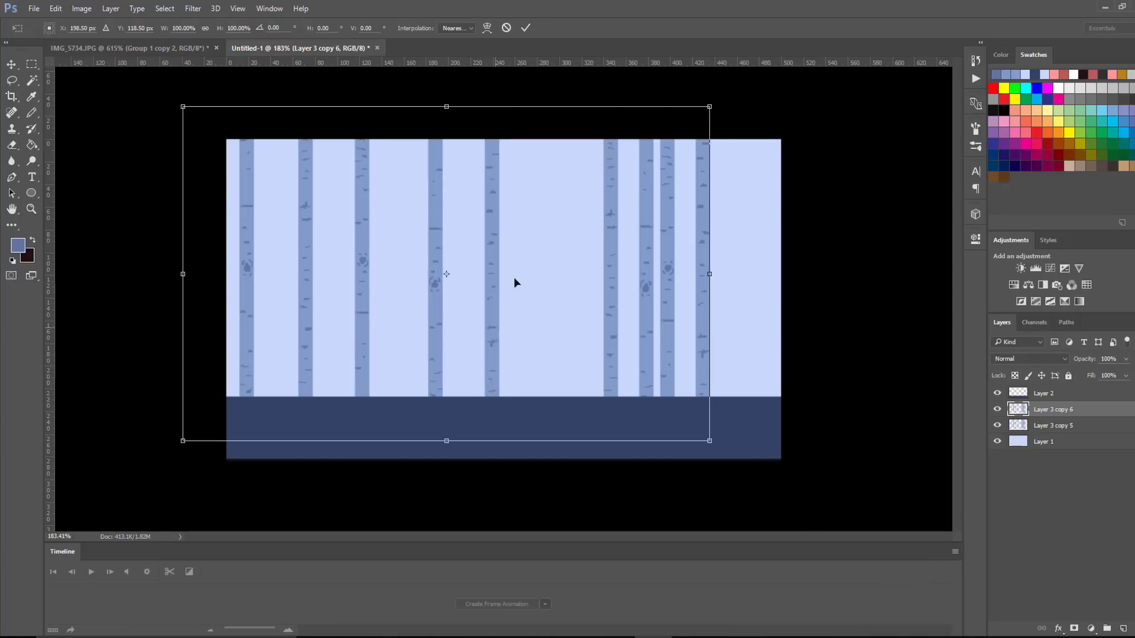
pyautogui.rightClick(540, 246)
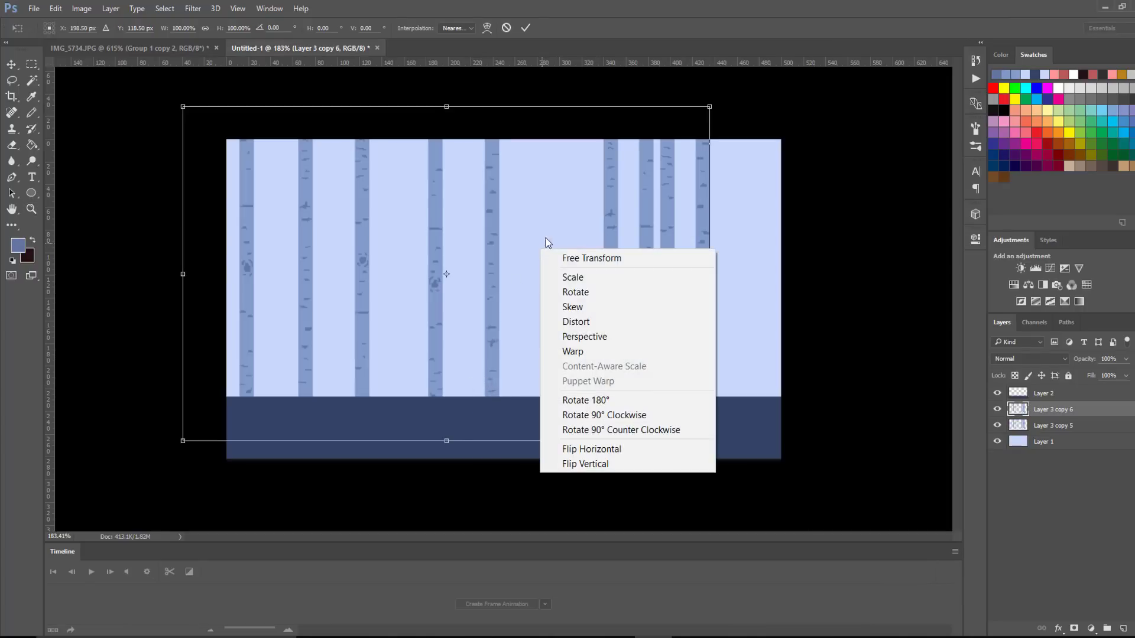
pyautogui.click(610, 449)
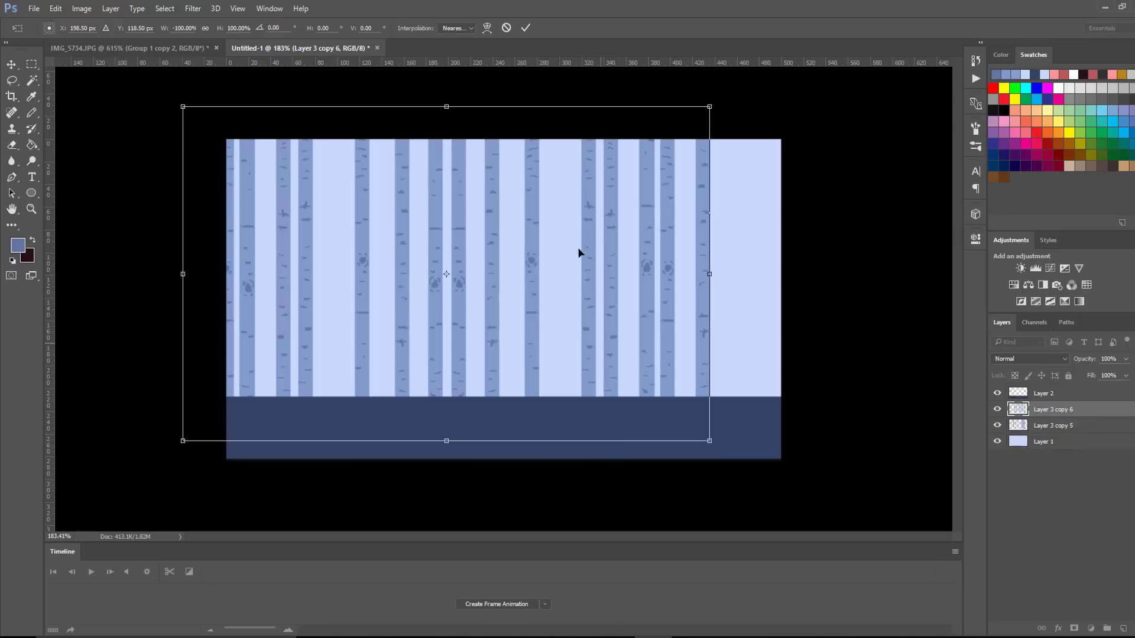
pyautogui.moveTo(709, 107); pyautogui.dragTo(627, 195)
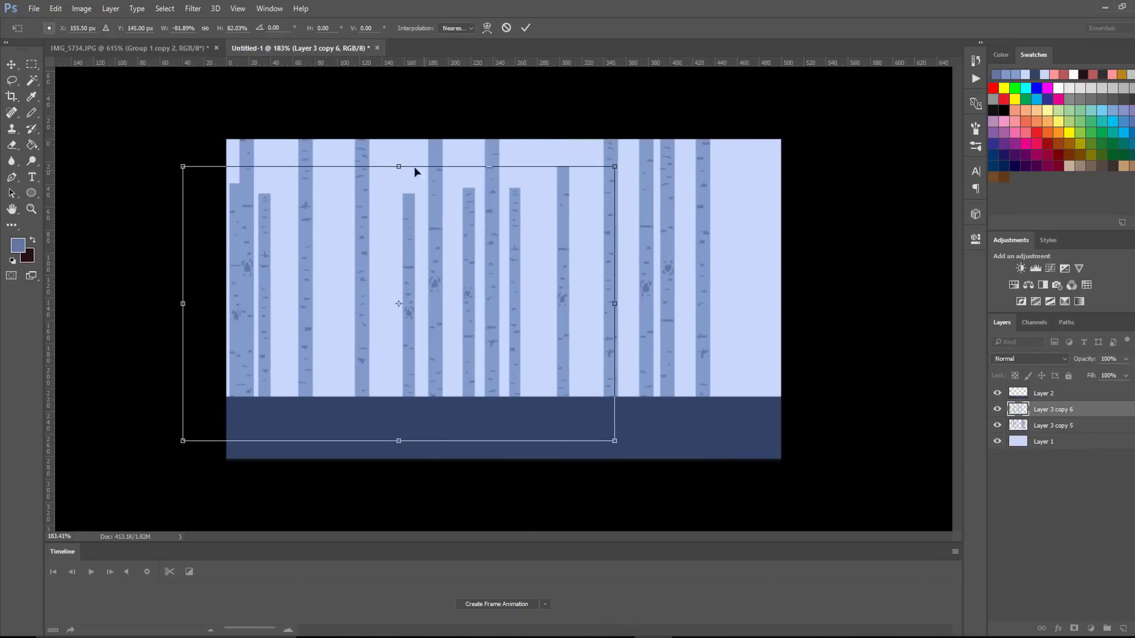
pyautogui.moveTo(398, 168); pyautogui.dragTo(412, 107)
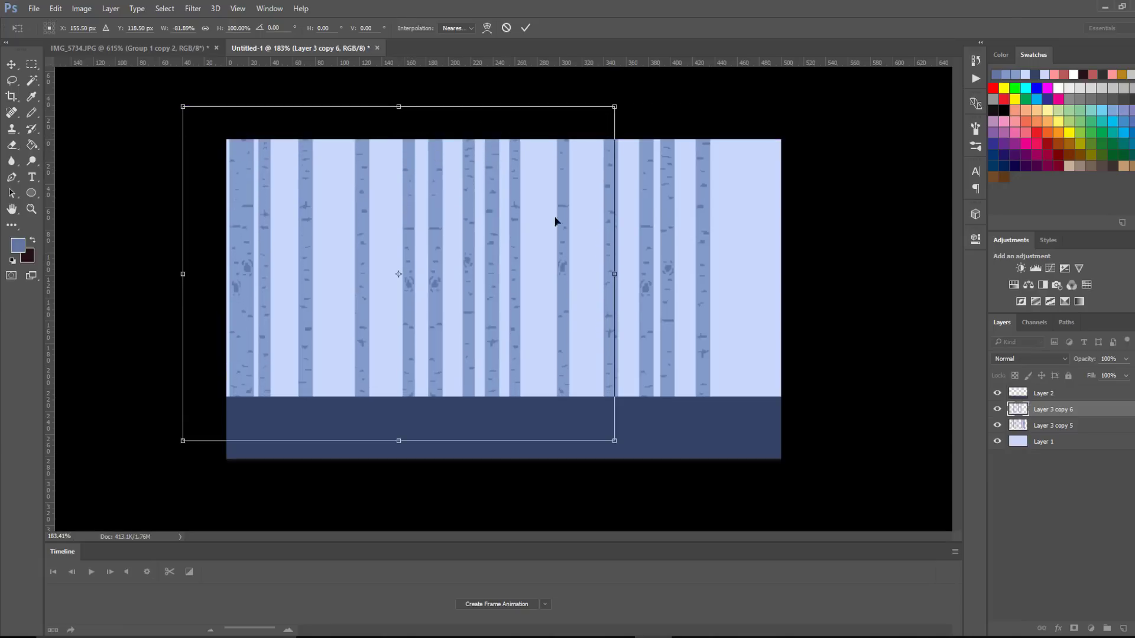
pyautogui.press('Return')
pyautogui.moveTo(496, 327); pyautogui.dragTo(602, 387)
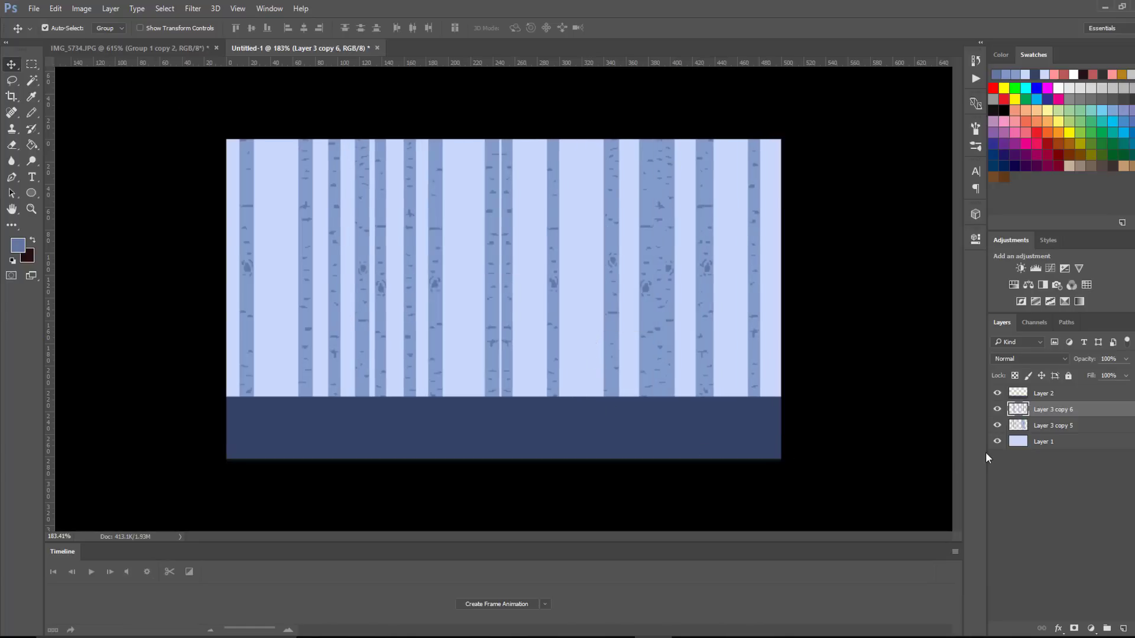
# Raise the duplicated trunks' lightness to +21 and place their layer beneath Layer 3 copy 5
pyautogui.hotkey('ctrl', 'u')
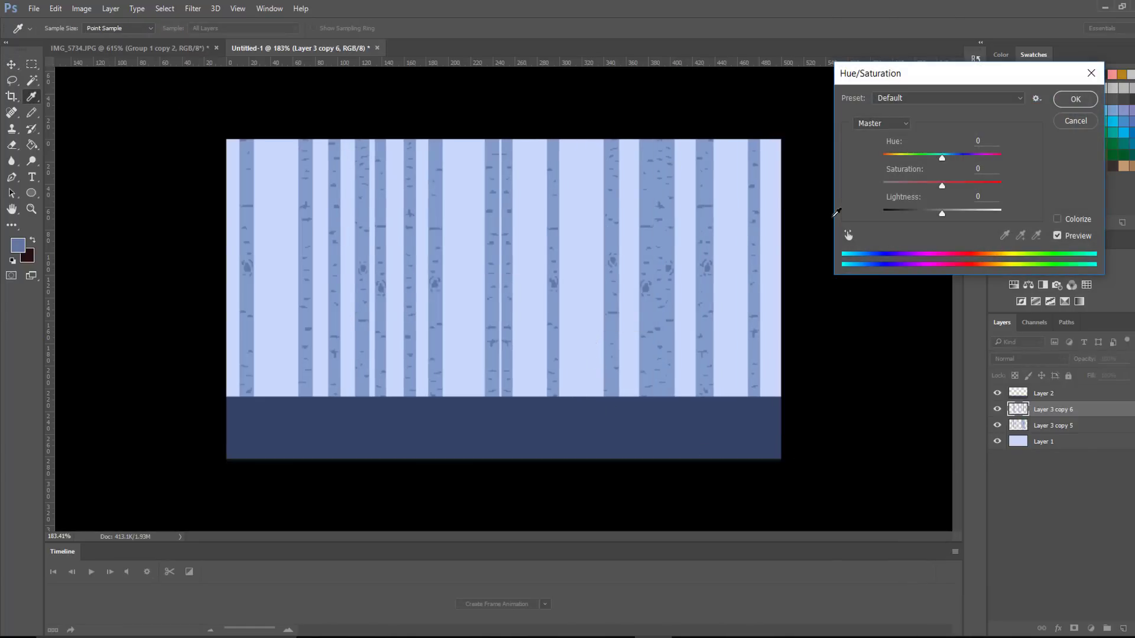
pyautogui.moveTo(942, 214); pyautogui.dragTo(957, 217)
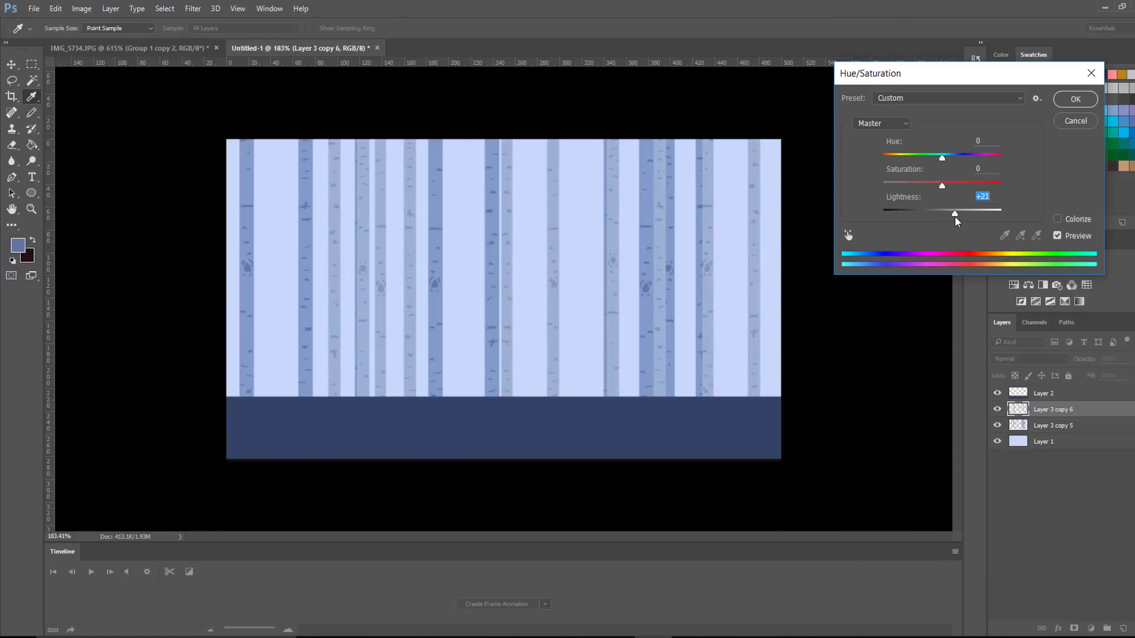
pyautogui.click(1076, 99)
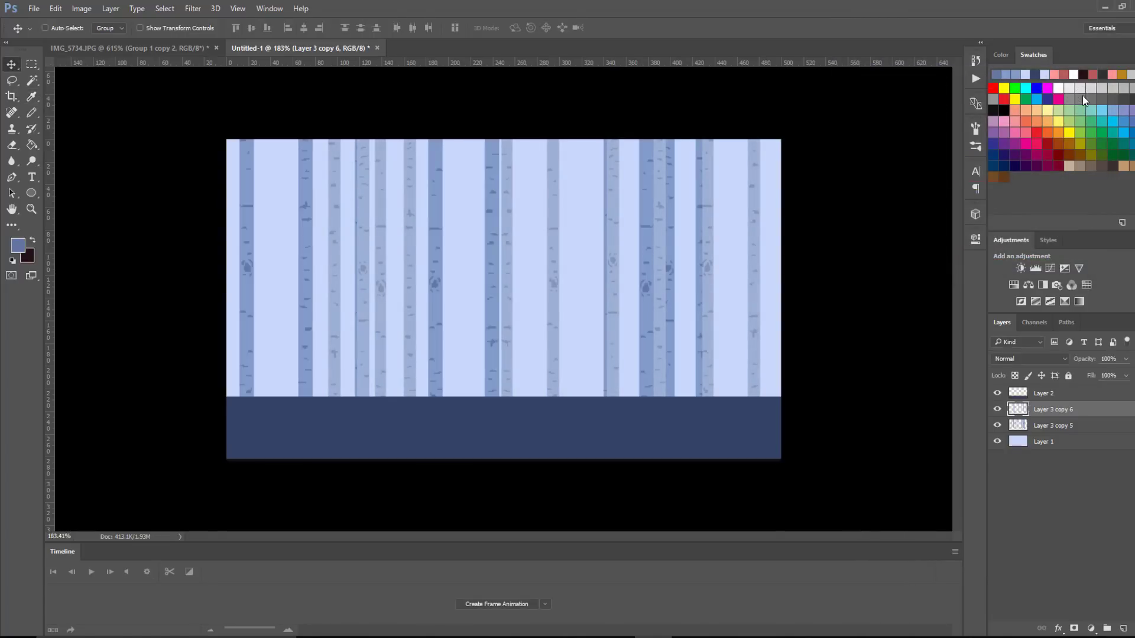
pyautogui.moveTo(1058, 409); pyautogui.dragTo(1061, 428)
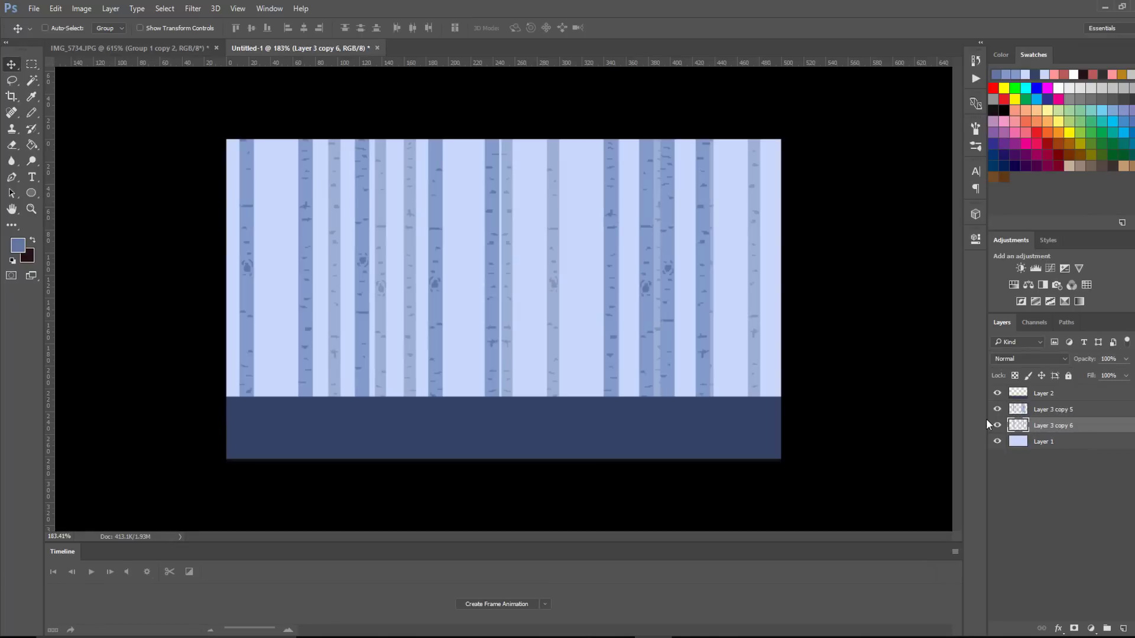
# Duplicate the lightened trunk layer, flip the copy horizontally, and position it to fill gaps between trunks, extending past the canvas top
pyautogui.hotkey('ctrl', 'j')
pyautogui.moveTo(576, 355); pyautogui.dragTo(685, 369)
pyautogui.hotkey('ctrl', 't')
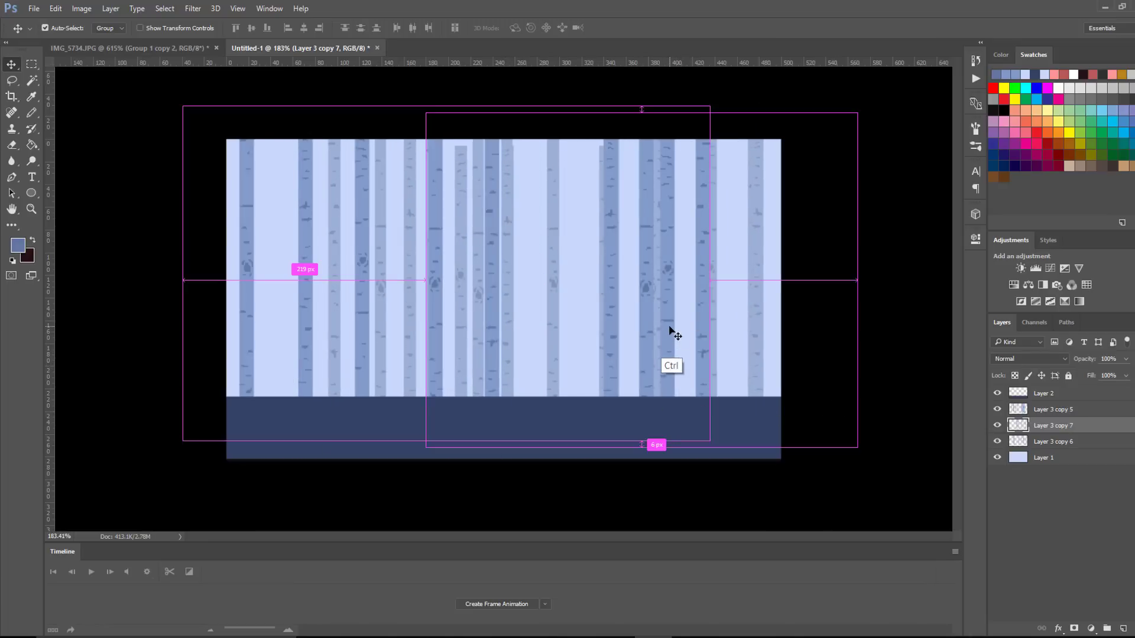
pyautogui.rightClick(684, 293)
pyautogui.click(750, 489)
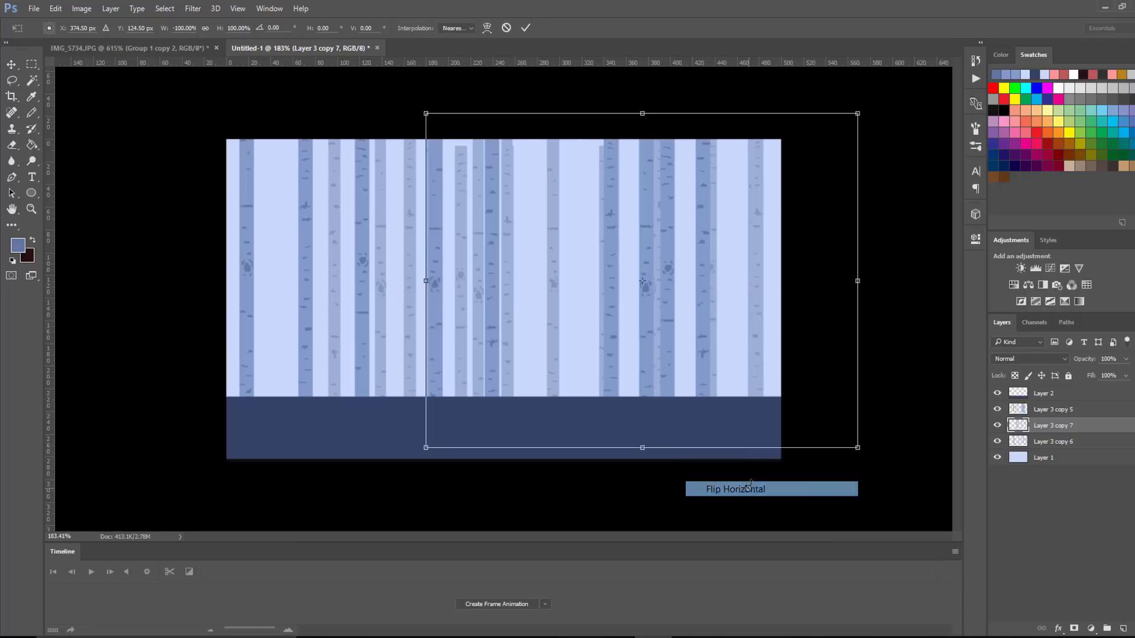
pyautogui.moveTo(699, 363); pyautogui.dragTo(636, 370)
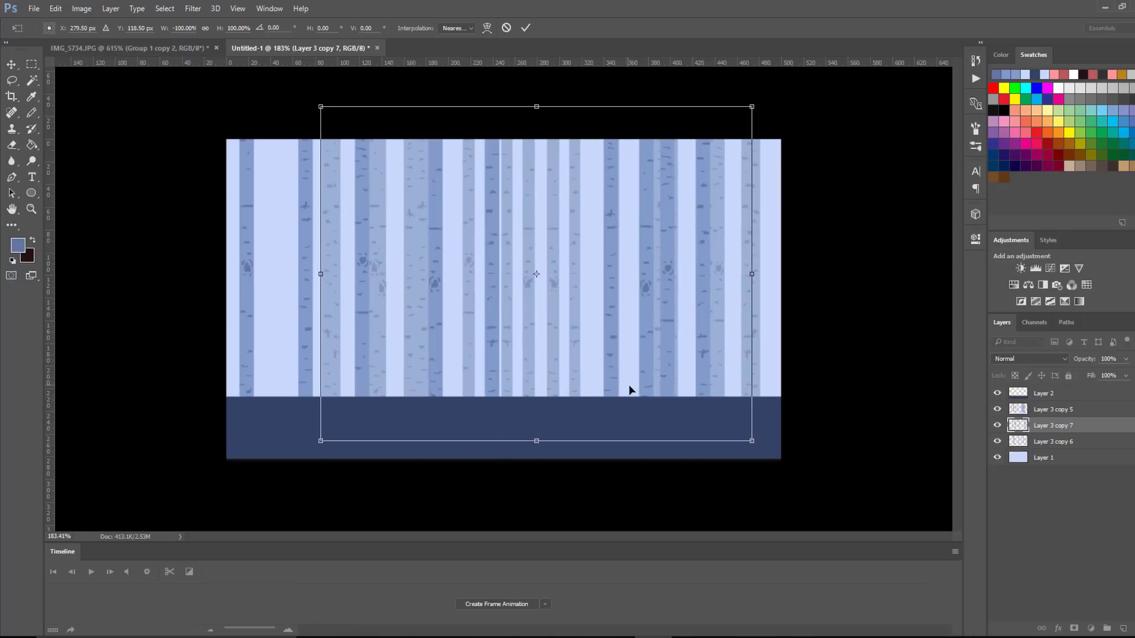
pyautogui.press('Return')
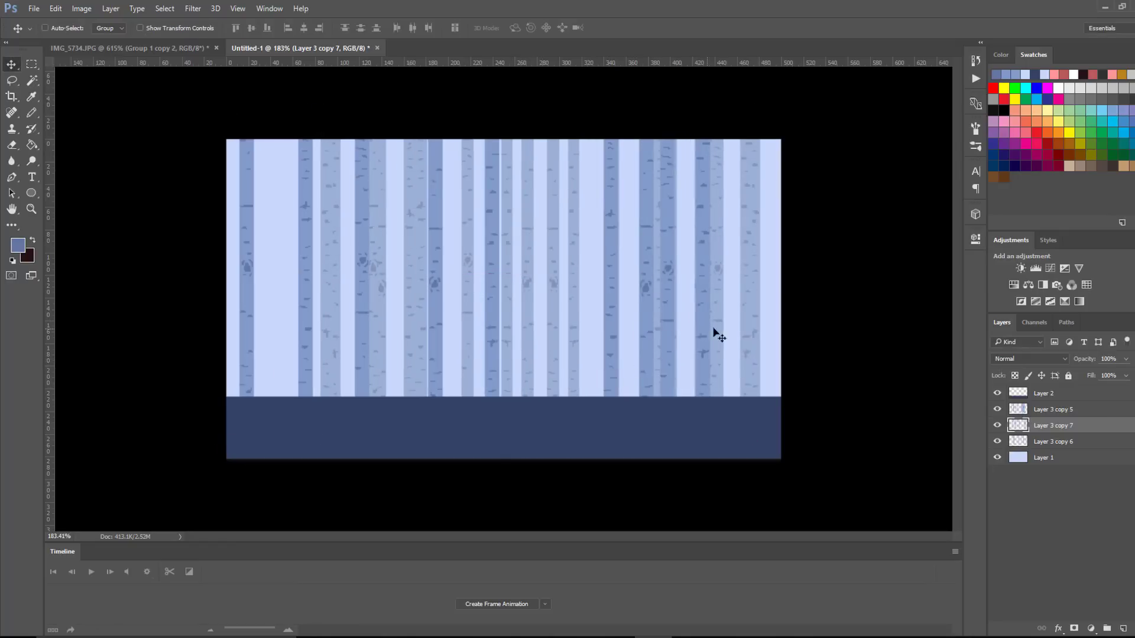
# Tint the newest trunk copy pale pink with Hue/Saturation, using hue +30 and lightness +31
pyautogui.hotkey('ctrl', 'u')
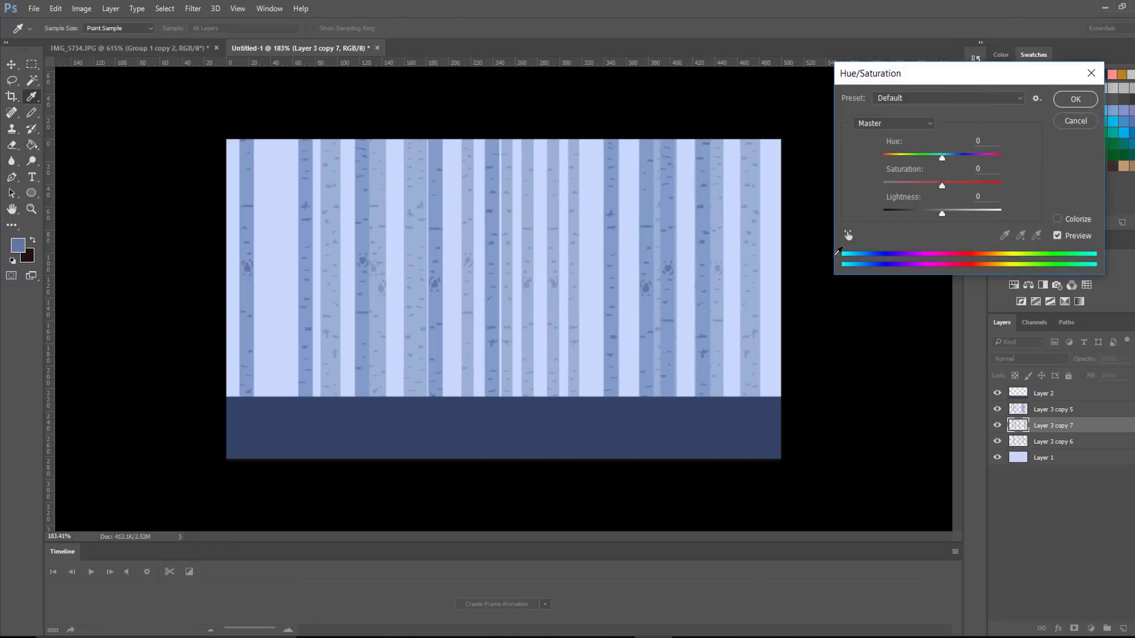
pyautogui.moveTo(942, 213); pyautogui.dragTo(962, 224)
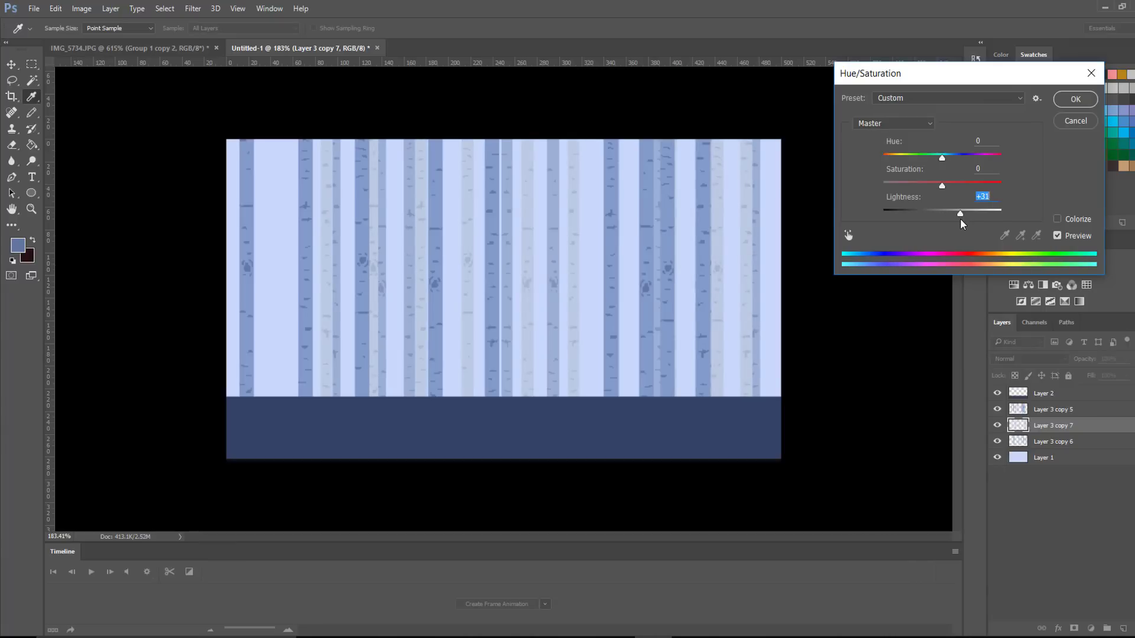
pyautogui.moveTo(953, 164); pyautogui.dragTo(961, 166)
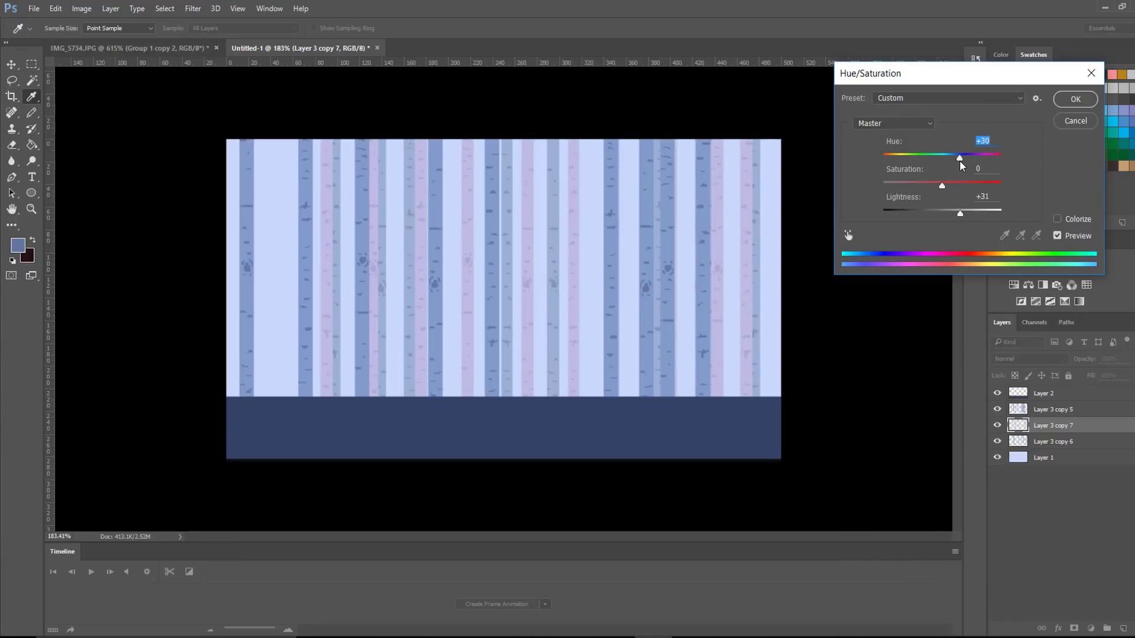
pyautogui.click(1073, 100)
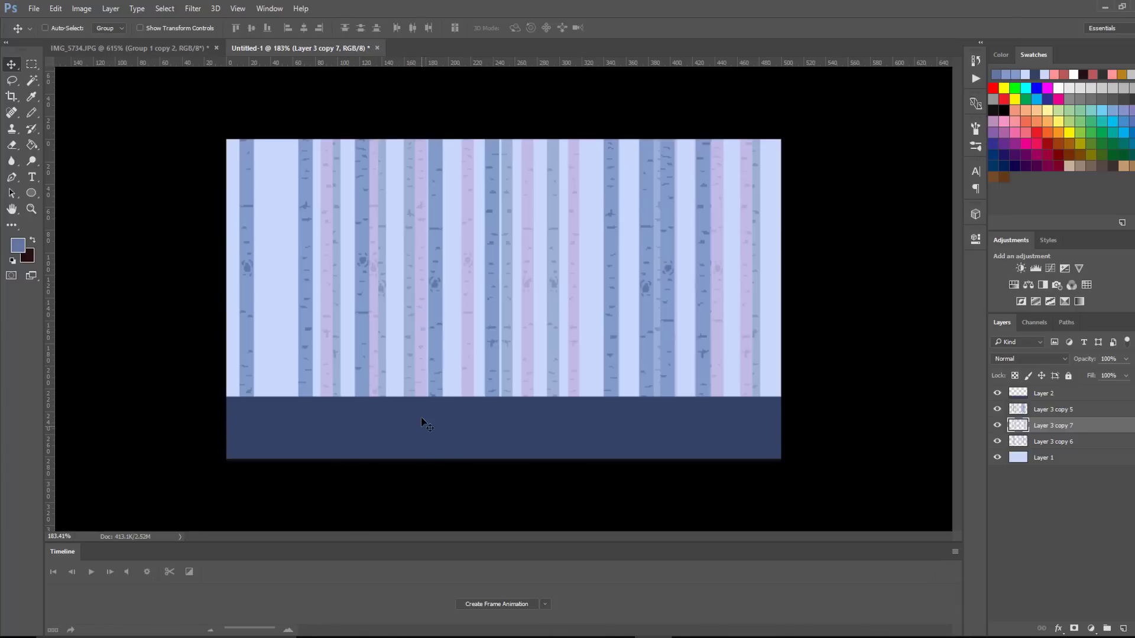
# Create a new transparent RGB document of 100 × 100 pixels at 300 pixels/inch
pyautogui.click(34, 9)
pyautogui.click(46, 22)
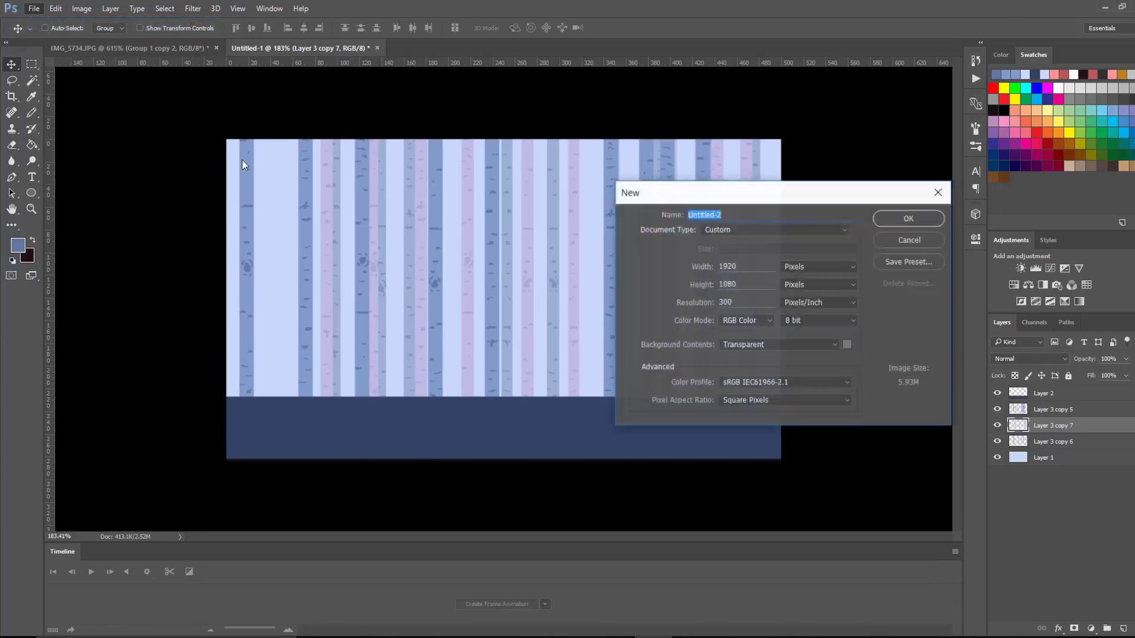
pyautogui.press('Tab')
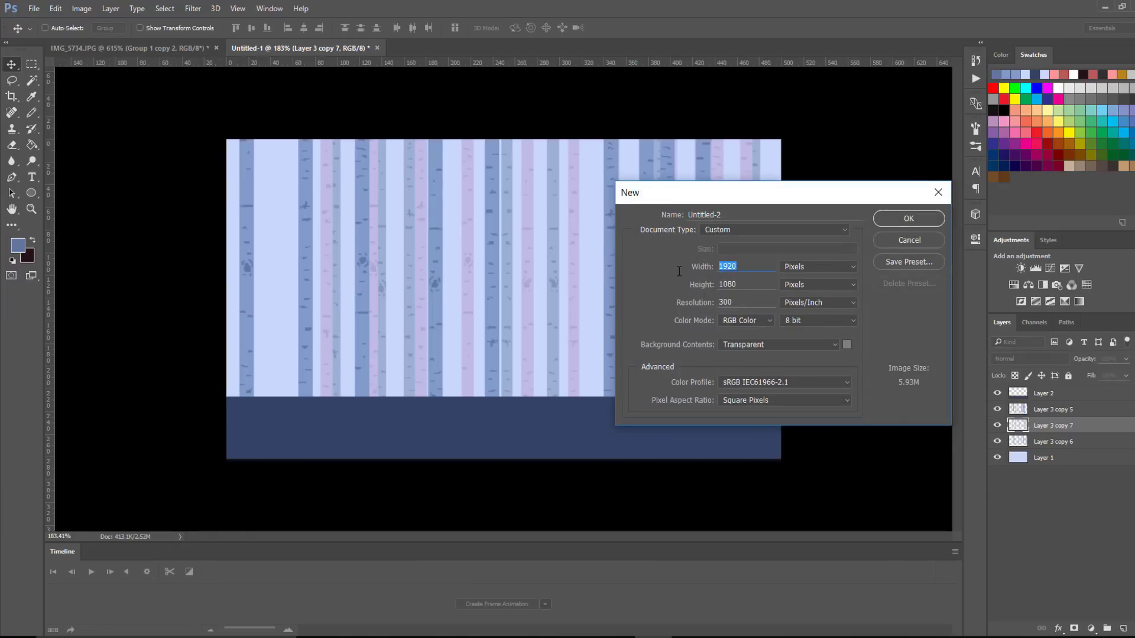
pyautogui.write('100')
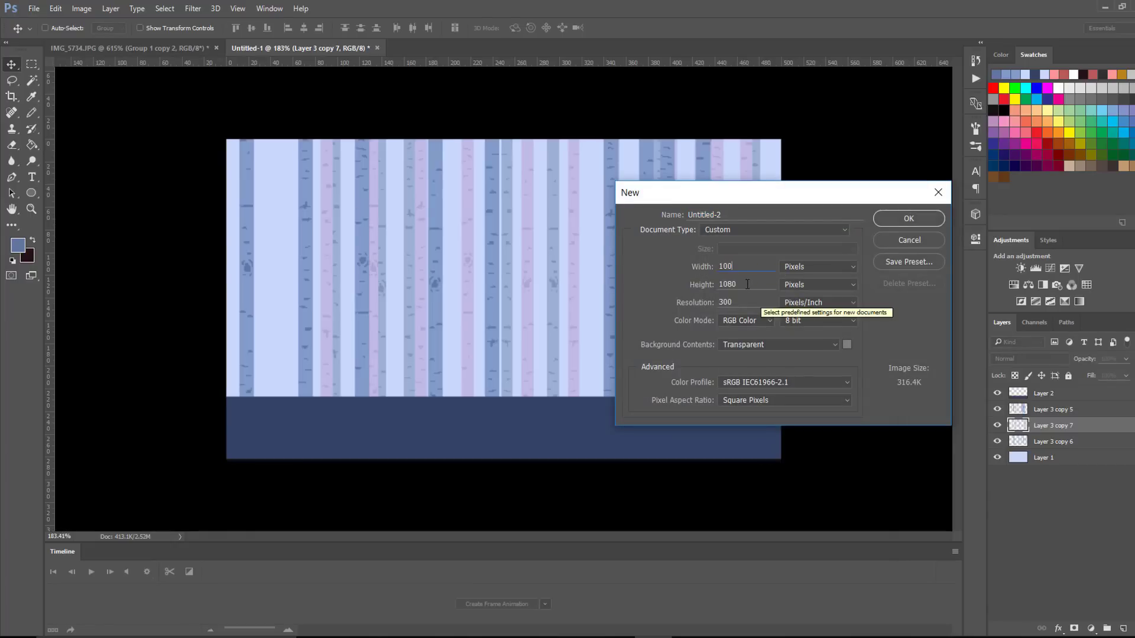
pyautogui.press('Tab')
pyautogui.write('10')
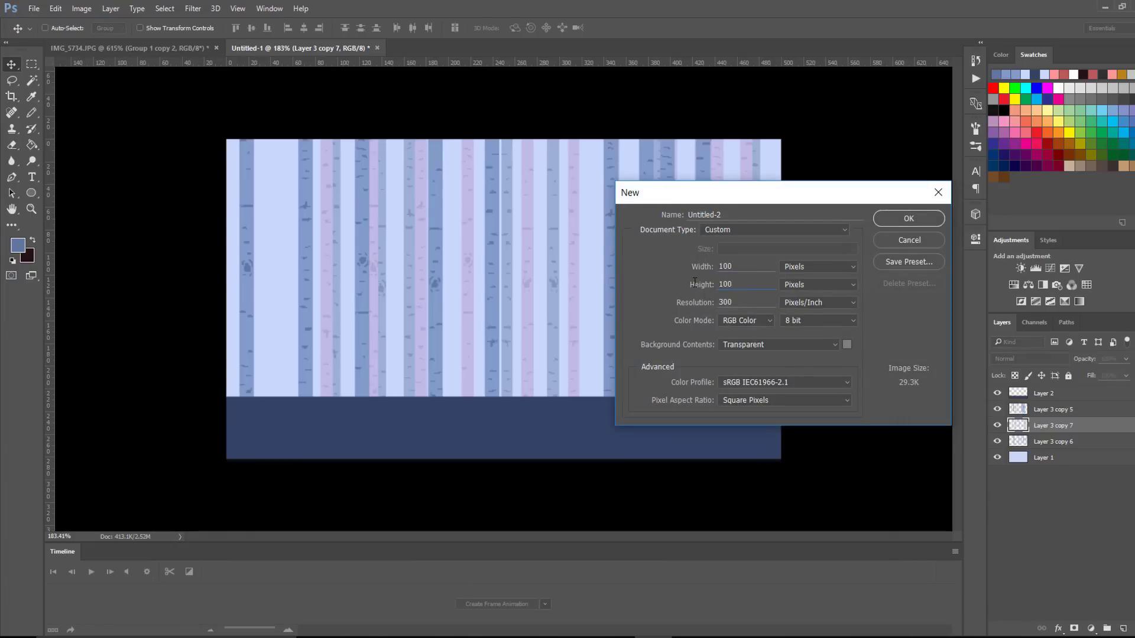
pyautogui.click(921, 219)
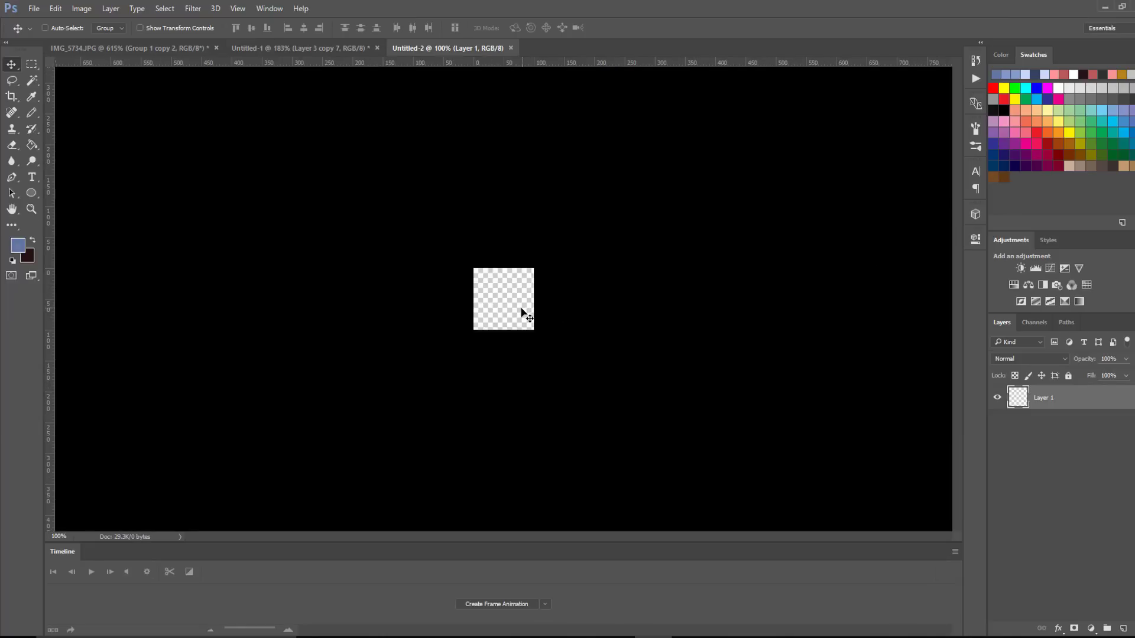
pyautogui.press('z')
pyautogui.moveTo(495, 298); pyautogui.dragTo(570, 309)
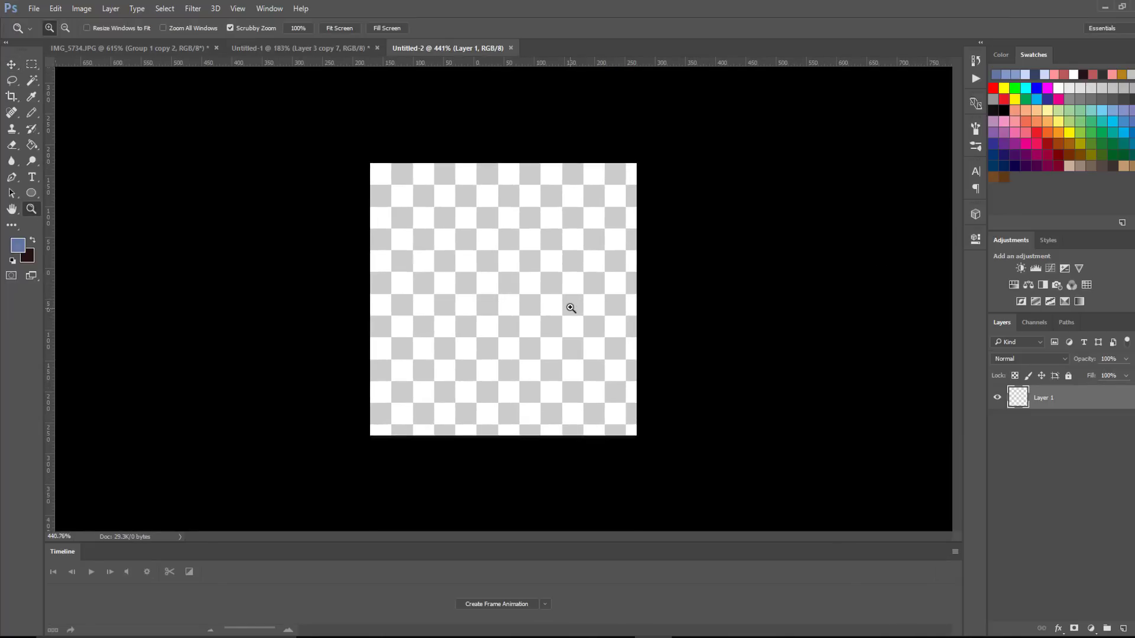
# Sample the dark blue floor colour from the forest document and fill the new 100-pixel canvas with it
pyautogui.click(329, 48)
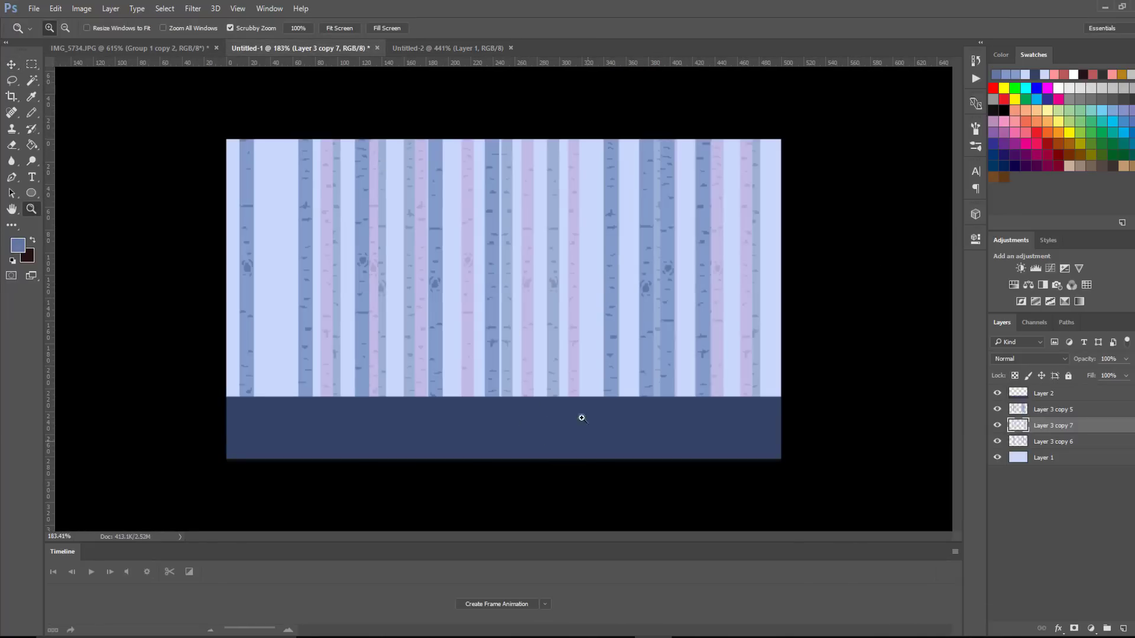
pyautogui.press('i')
pyautogui.click(555, 420)
pyautogui.click(402, 52)
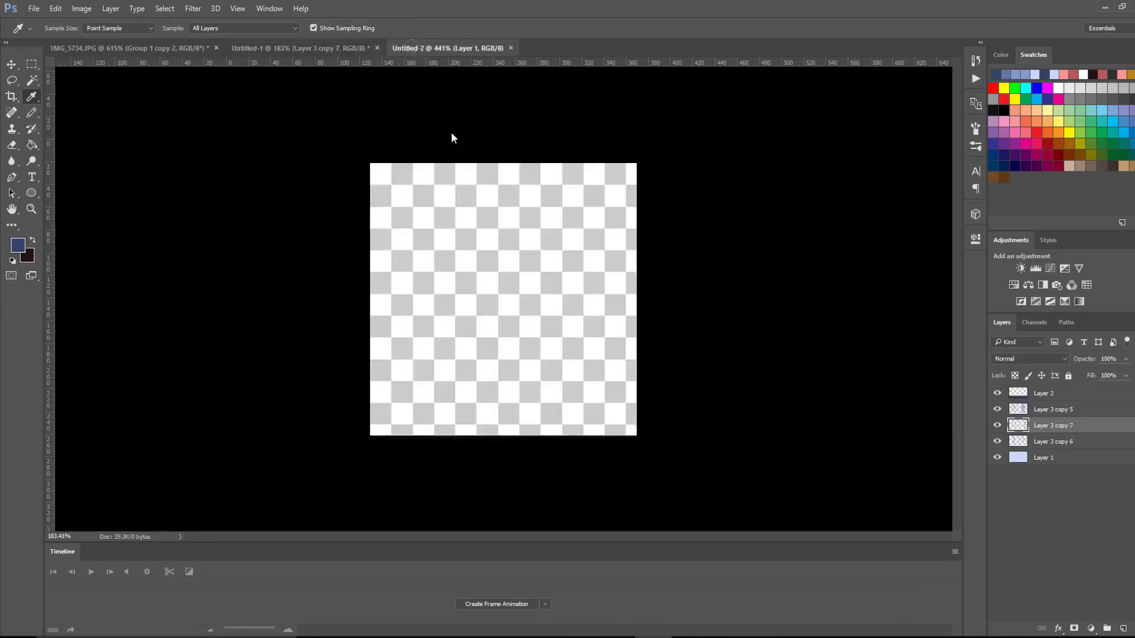
pyautogui.press('g')
pyautogui.click(514, 402)
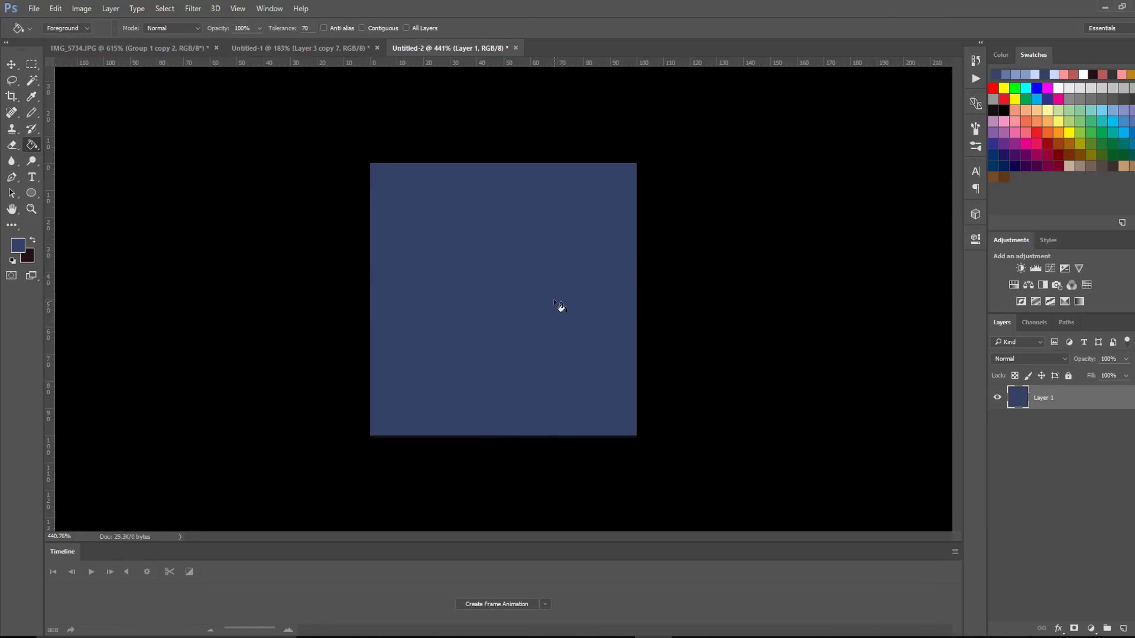
# Draw a thin lavender horizontal line nearly across the canvas on a new layer with the Pencil tool and rotate it 45°
pyautogui.press('b')
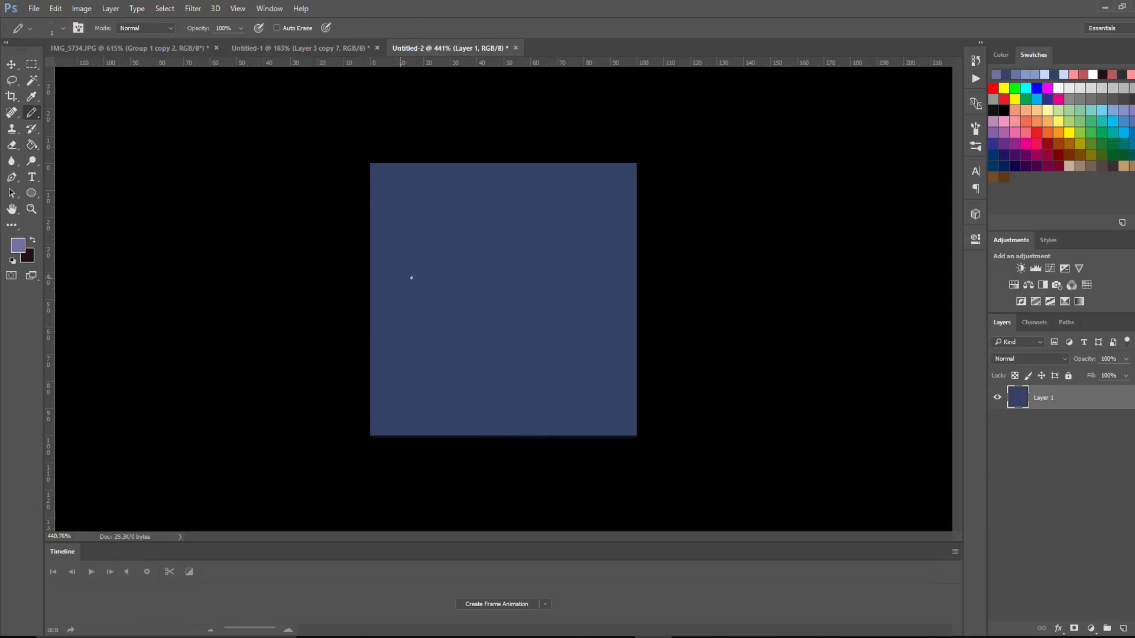
pyautogui.click(1124, 629)
pyautogui.moveTo(374, 292); pyautogui.dragTo(616, 328)
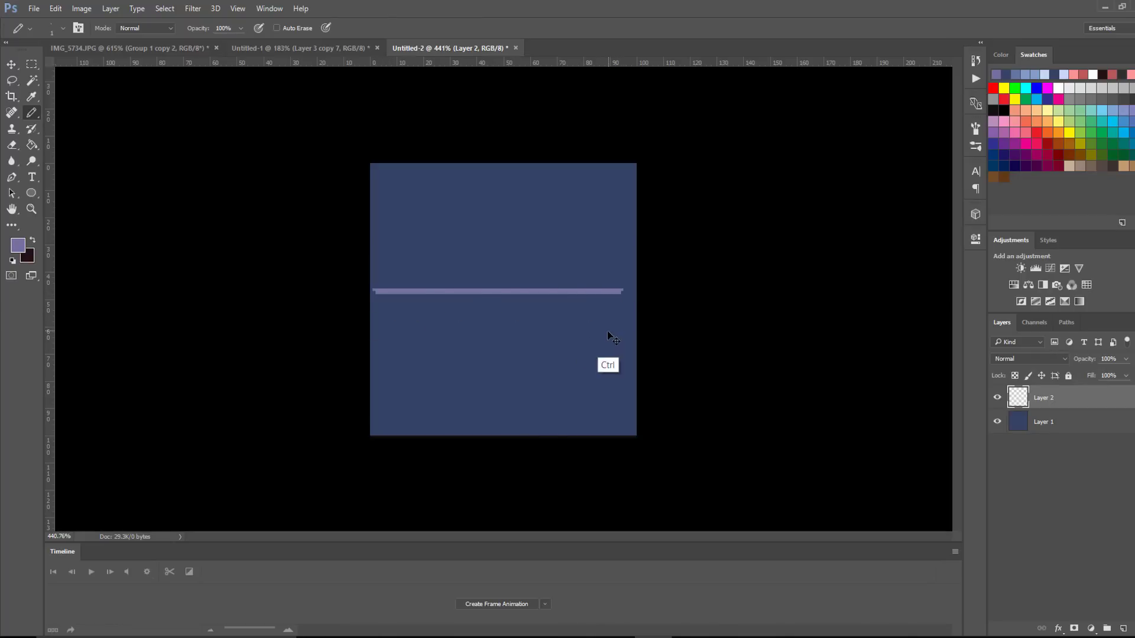
pyautogui.hotkey('ctrl', 't')
pyautogui.moveTo(650, 268); pyautogui.dragTo(610, 371)
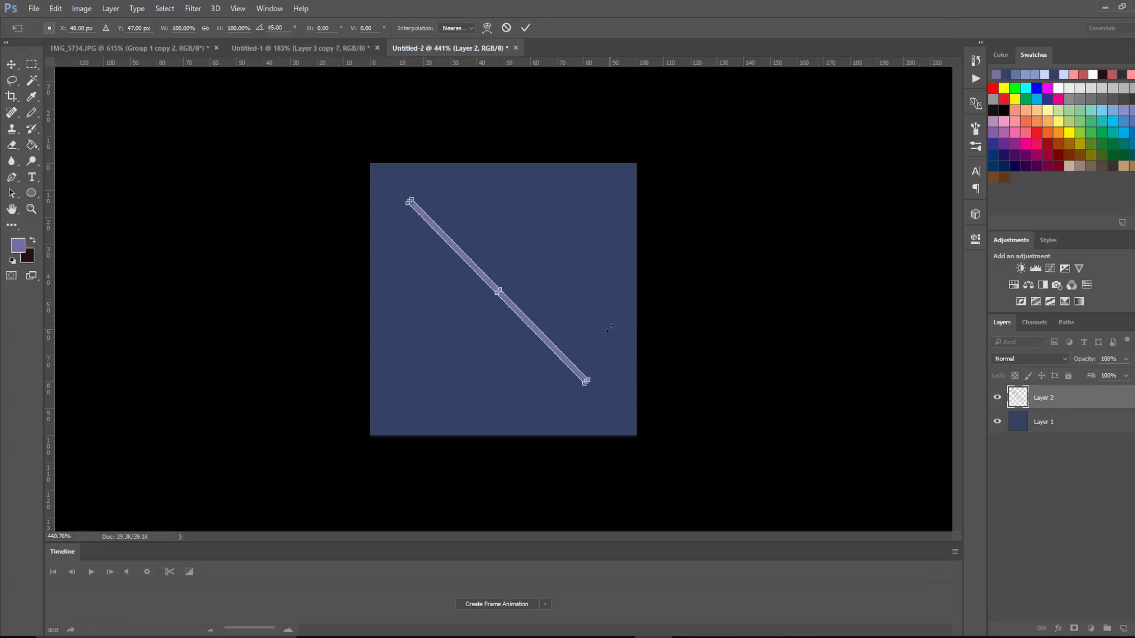
pyautogui.press('Return')
# Move the diagonal line to the canvas's left edge and extend it to the bottom edge with an aligned duplicate
pyautogui.press('b')
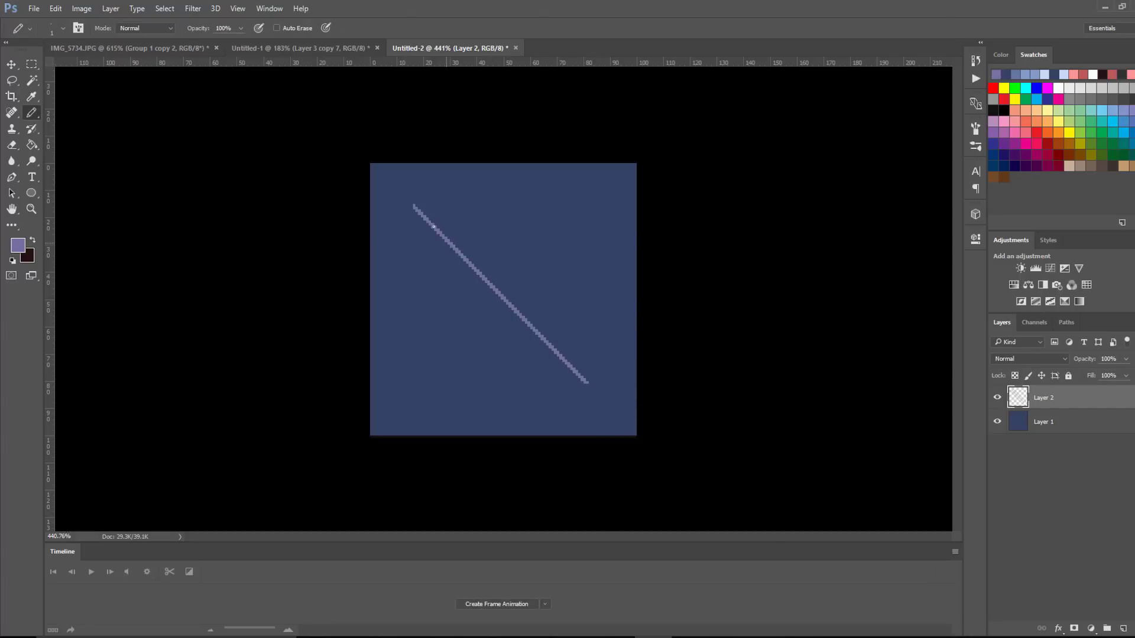
pyautogui.press('v')
pyautogui.moveTo(550, 353)
pyautogui.mouseDown()
pyautogui.moveTo(524, 322)
pyautogui.moveTo(510, 321)
pyautogui.moveTo(512, 337)
pyautogui.mouseUp()
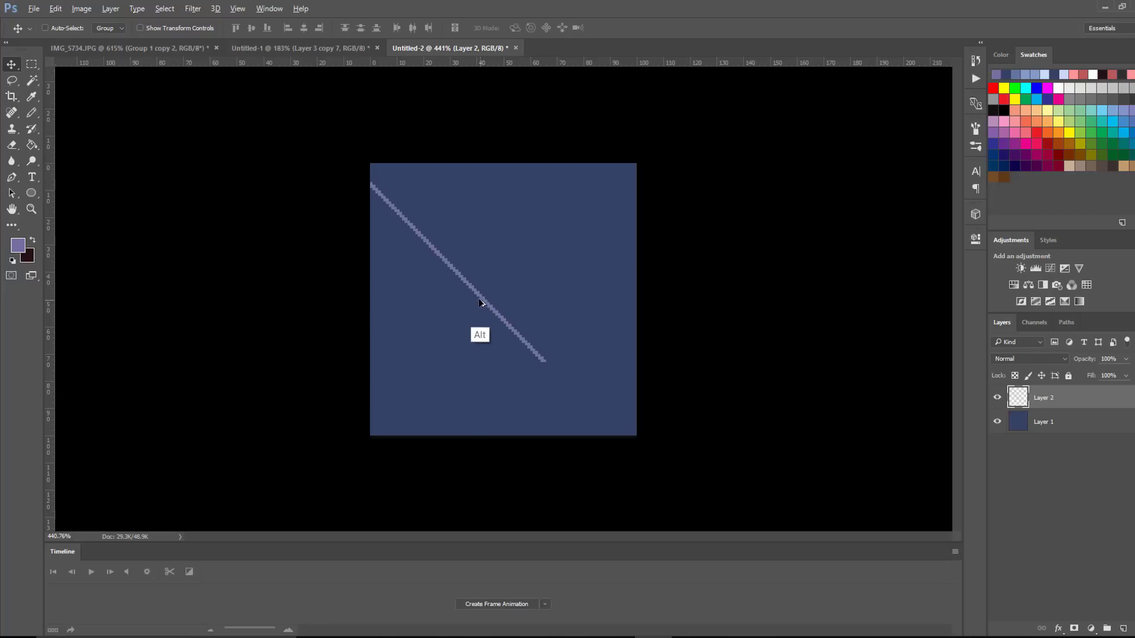
pyautogui.moveTo(478, 299); pyautogui.dragTo(559, 378)
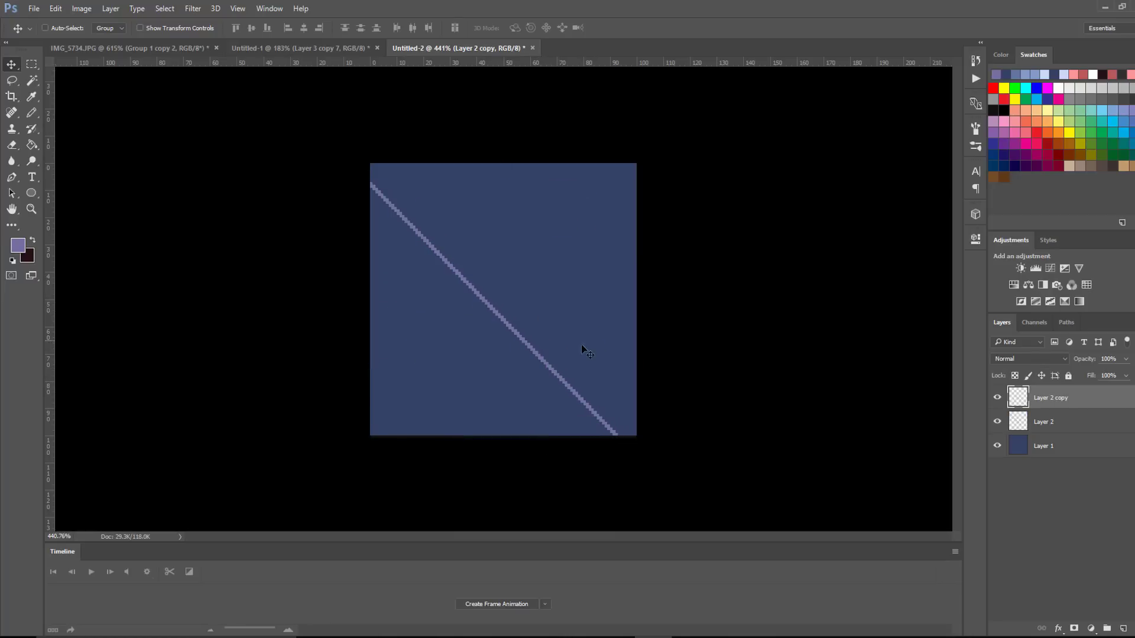
# Merge Layer 2 copy and Layer 2 into one layer and activate the Lasso tool
pyautogui.keyDown('shift'); pyautogui.click(1055, 422); pyautogui.keyUp('shift')
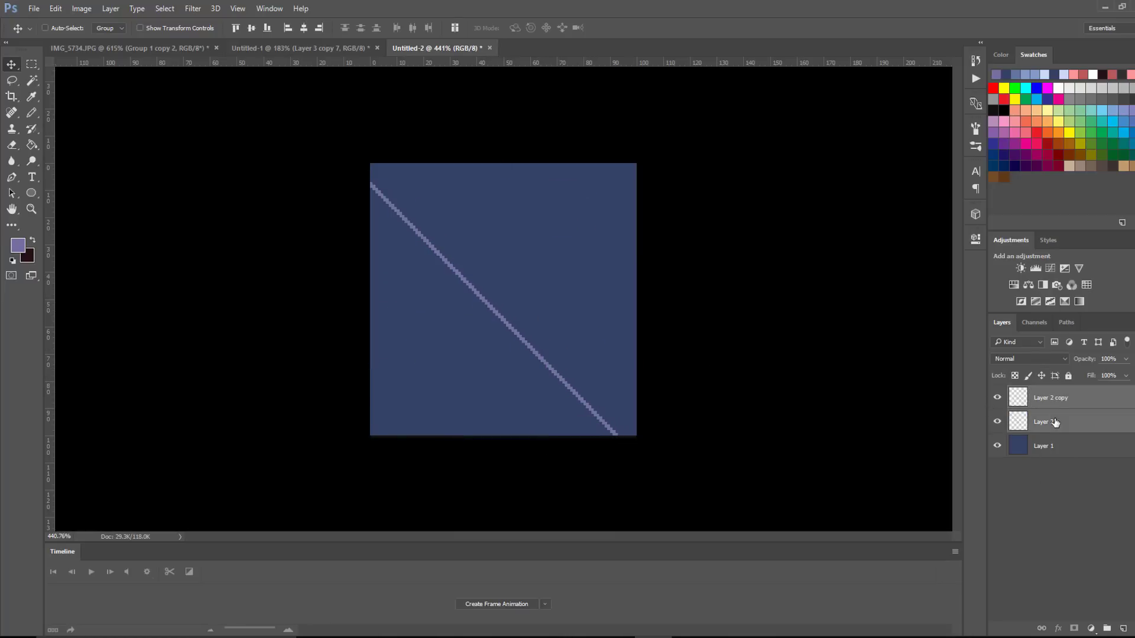
pyautogui.rightClick(1055, 422)
pyautogui.click(837, 517)
pyautogui.press('l')
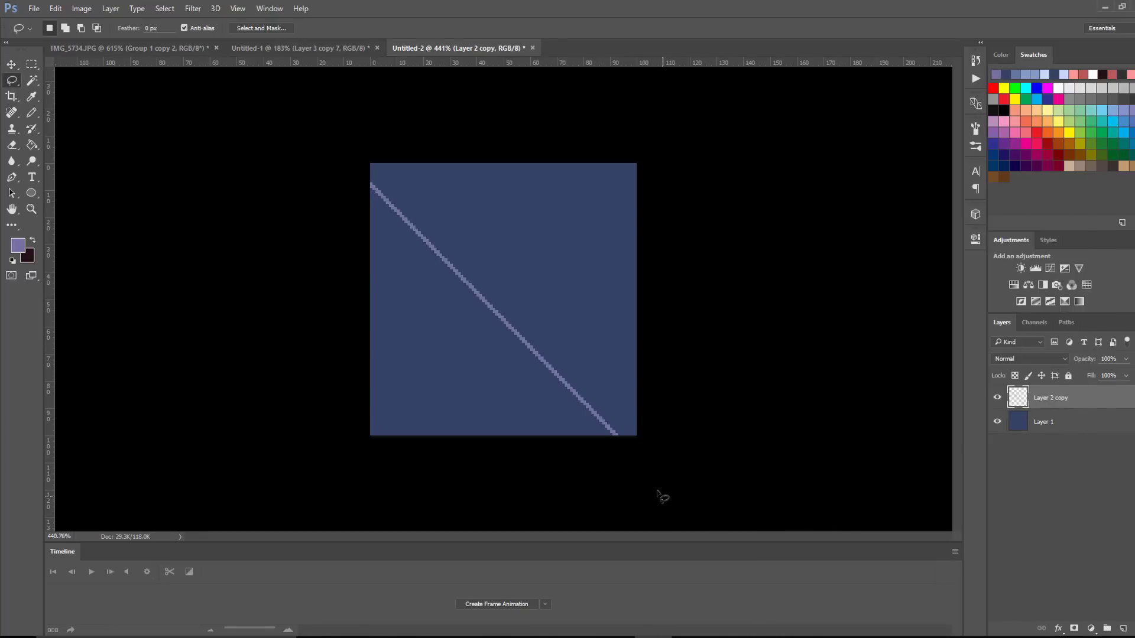
# Copy the diagonal line to its own layer and place the duplicate parallel above it, spanning from the tile's top edge to its right edge
pyautogui.moveTo(658, 492)
pyautogui.mouseDown()
pyautogui.moveTo(621, 380)
pyautogui.moveTo(481, 186)
pyautogui.moveTo(302, 149)
pyautogui.moveTo(408, 382)
pyautogui.moveTo(651, 455)
pyautogui.mouseUp()
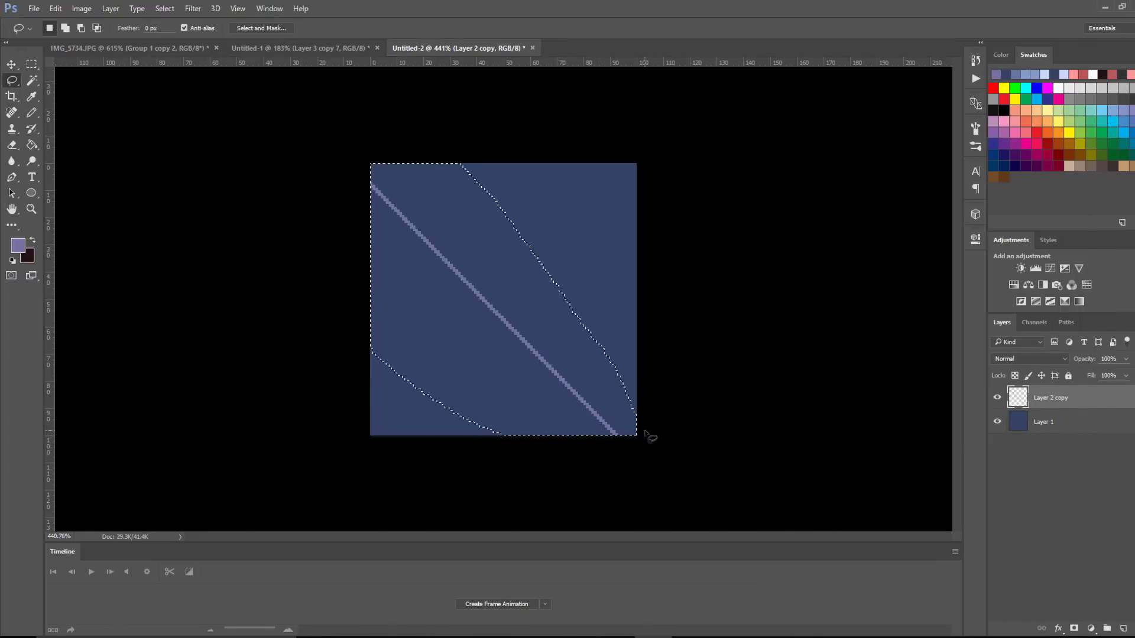
pyautogui.hotkey('ctrl', 'j')
pyautogui.hotkey('ctrl', 'Up')
pyautogui.hotkey('ctrl', 'Up')
pyautogui.hotkey('ctrl', 'Up')
pyautogui.hotkey('ctrl', 'Right')
pyautogui.hotkey('ctrl', 'Right')
pyautogui.hotkey('ctrl', 'Right')
pyautogui.press('v')
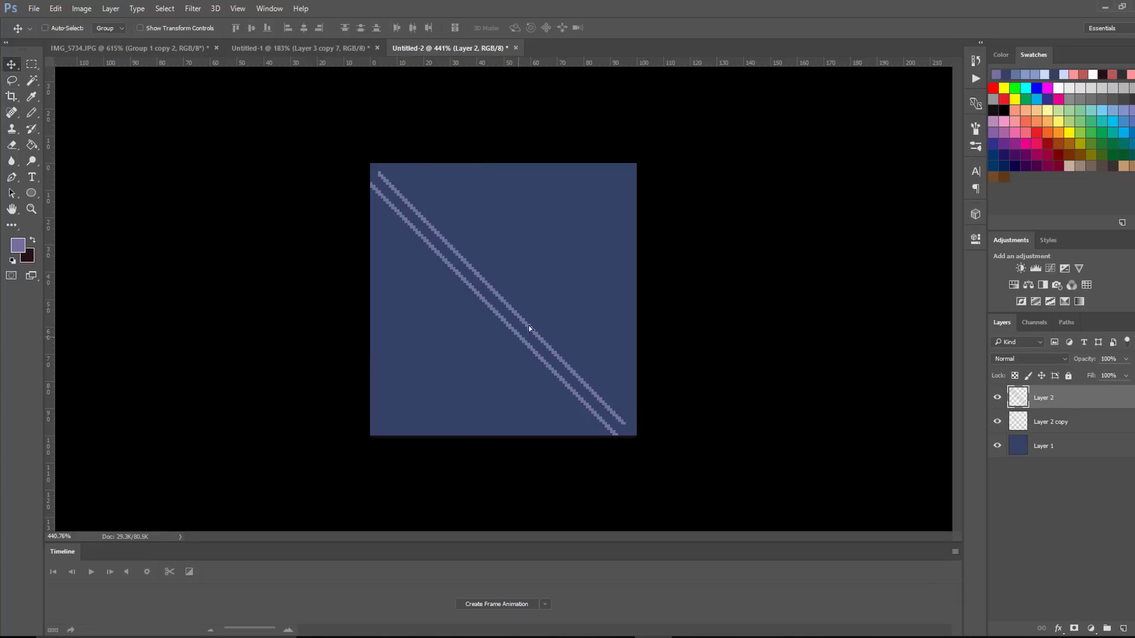
pyautogui.press('Right')
pyautogui.press('Right')
pyautogui.press('Right')
pyautogui.press('Up')
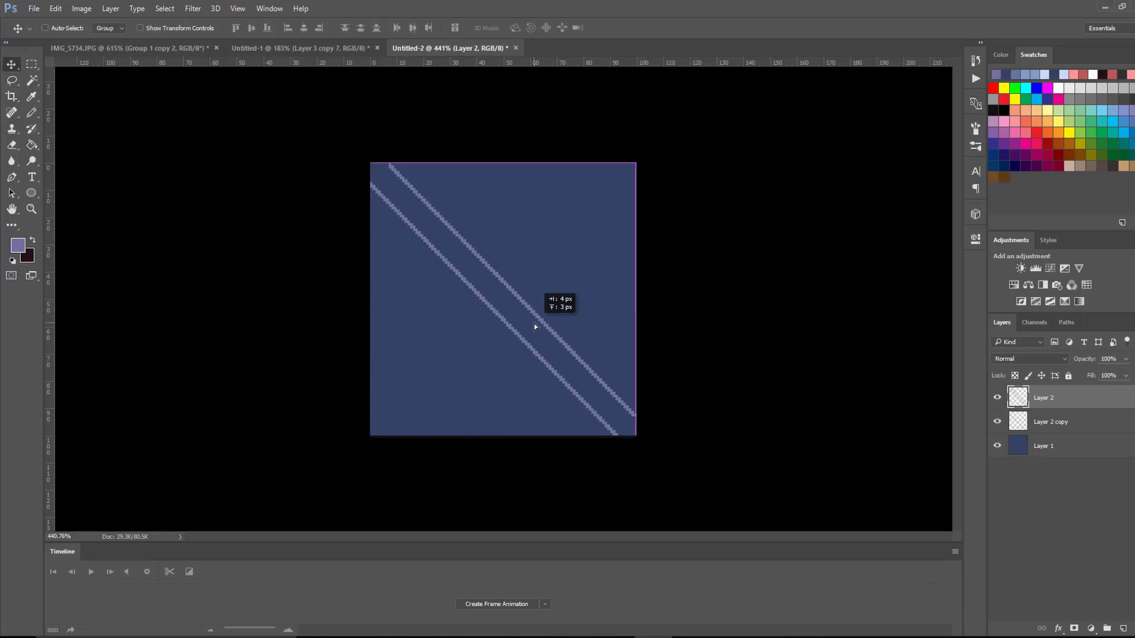
pyautogui.press('Right')
pyautogui.press('Right')
# Paint the area between and around the two diagonal lines solid lavender up to the corners with the Pencil tool and merge both line layers
pyautogui.press('g')
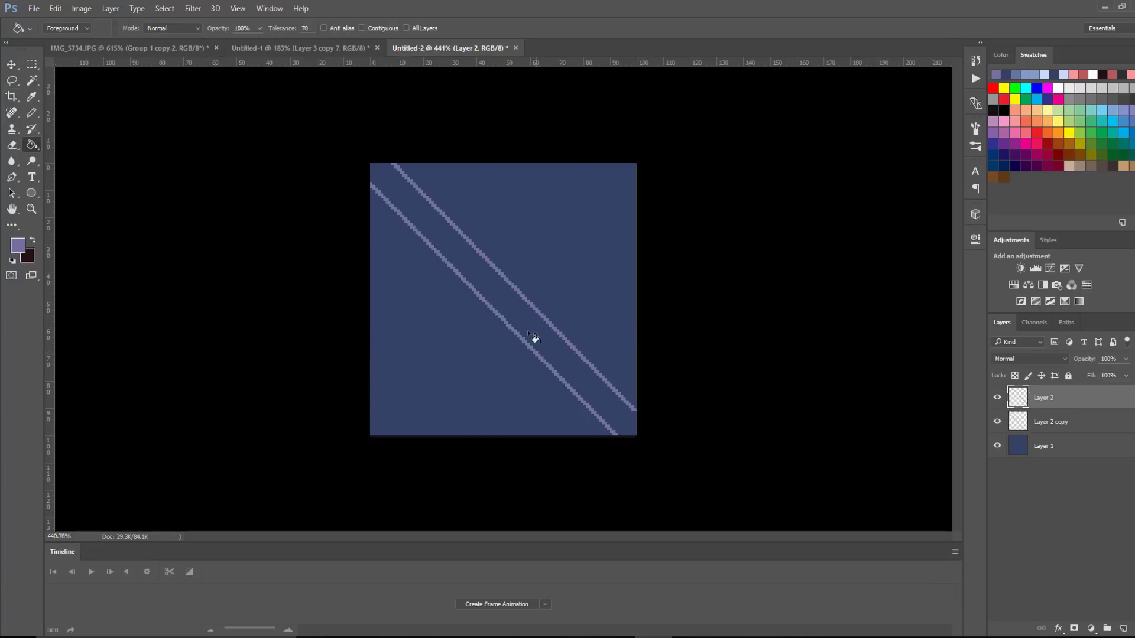
pyautogui.press('b')
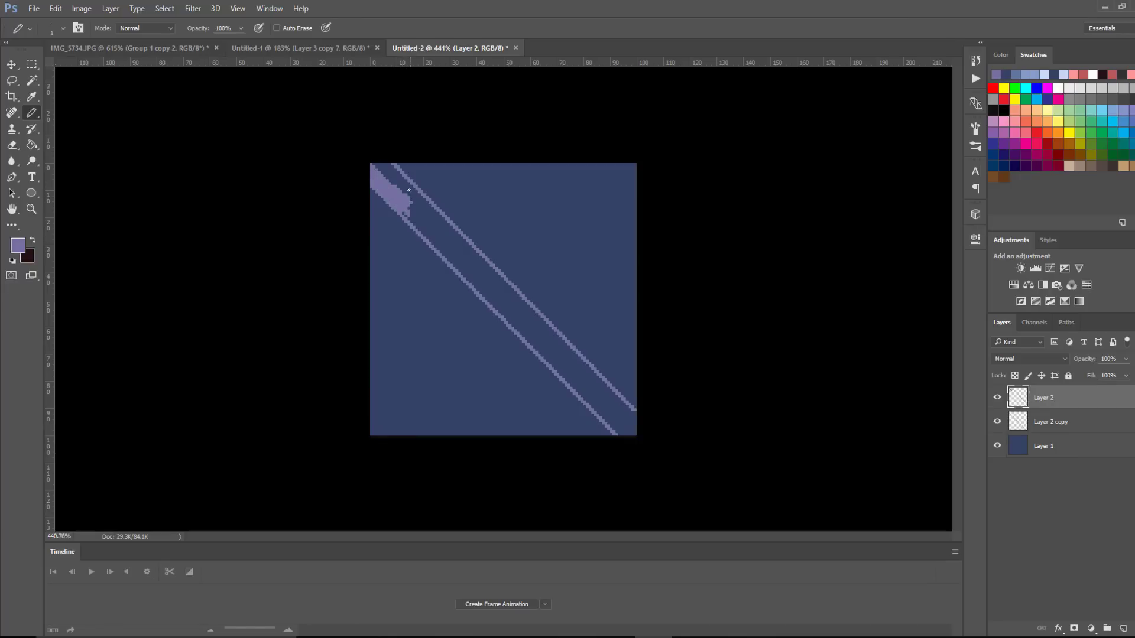
pyautogui.moveTo(409, 190)
pyautogui.mouseDown()
pyautogui.moveTo(500, 305)
pyautogui.moveTo(562, 348)
pyautogui.moveTo(583, 395)
pyautogui.mouseUp()
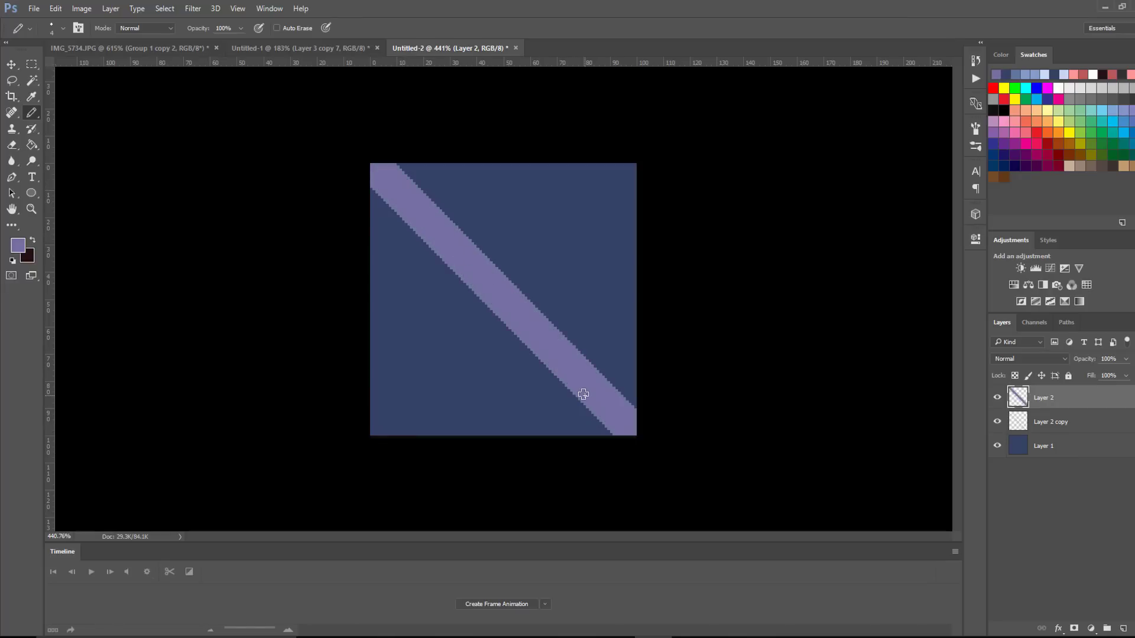
pyautogui.keyDown('ctrl'); pyautogui.click(1061, 422); pyautogui.keyUp('ctrl')
pyautogui.rightClick(1053, 417)
pyautogui.click(837, 516)
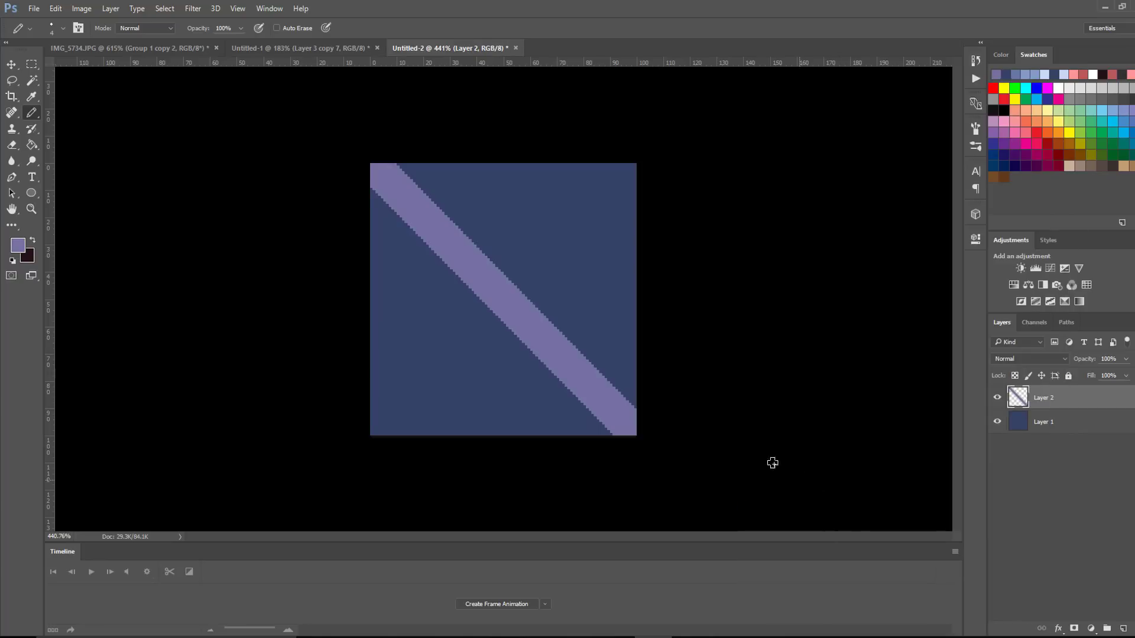
# Duplicate the lavender band, flip the copy horizontally, and nudge it left so the two bands form a symmetrical X across the tile
pyautogui.hotkey('ctrl', 'j')
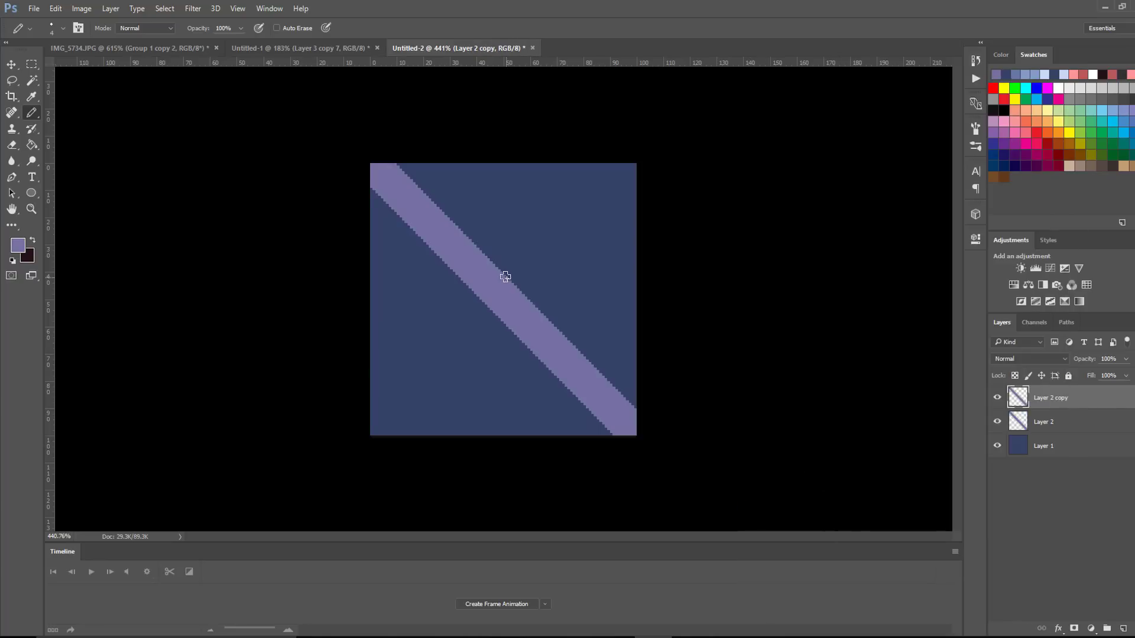
pyautogui.hotkey('ctrl', 't')
pyautogui.rightClick(523, 277)
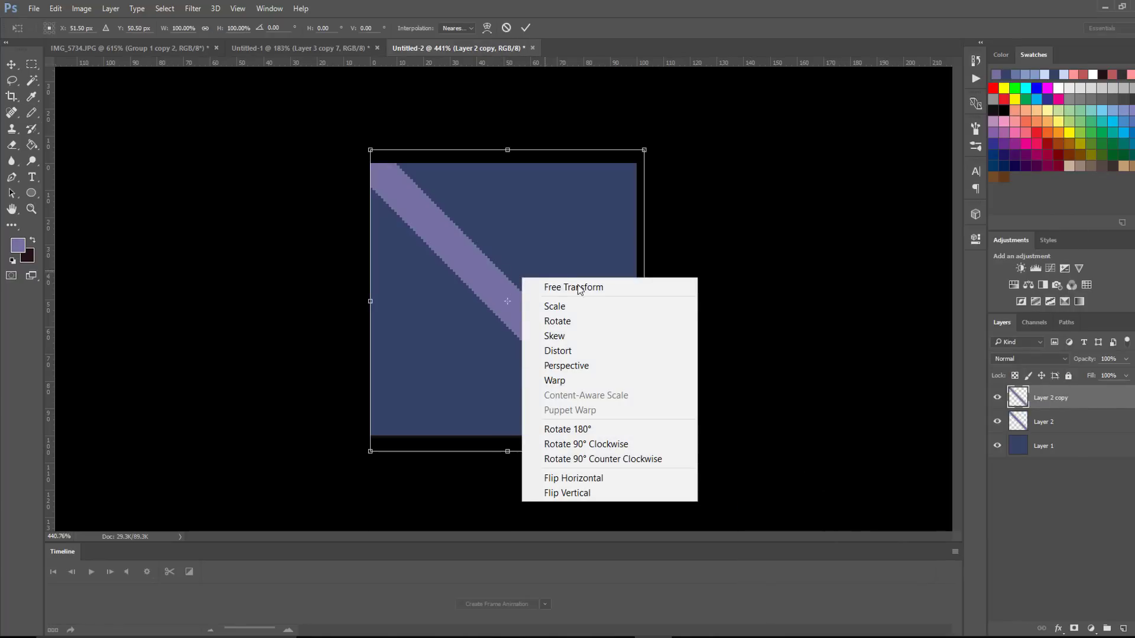
pyautogui.click(591, 478)
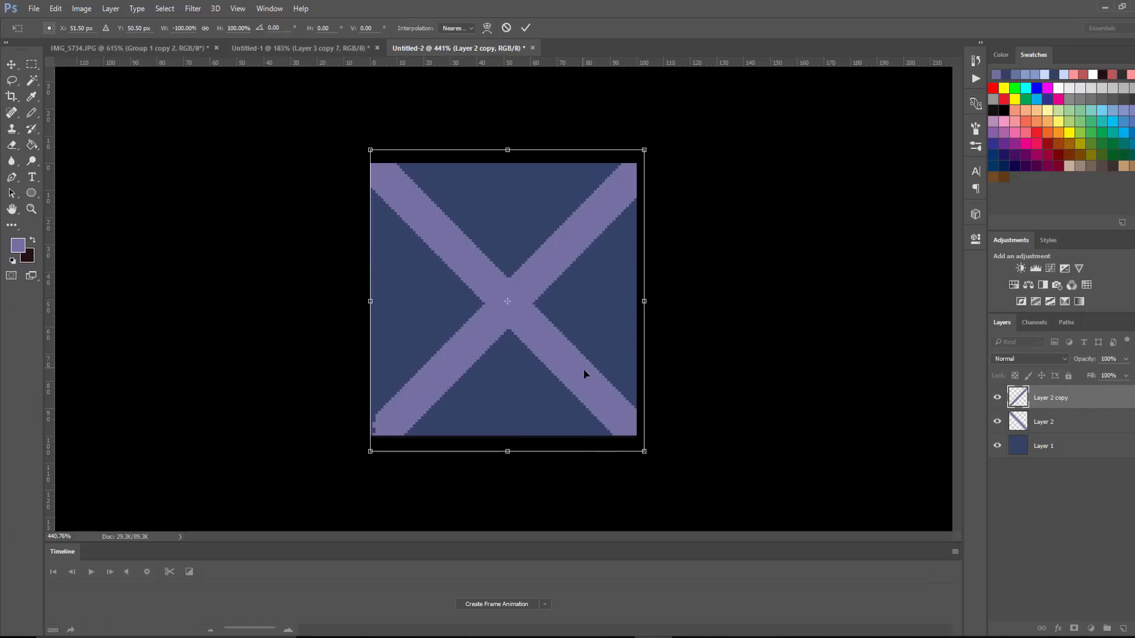
pyautogui.press('Left')
pyautogui.press('Left')
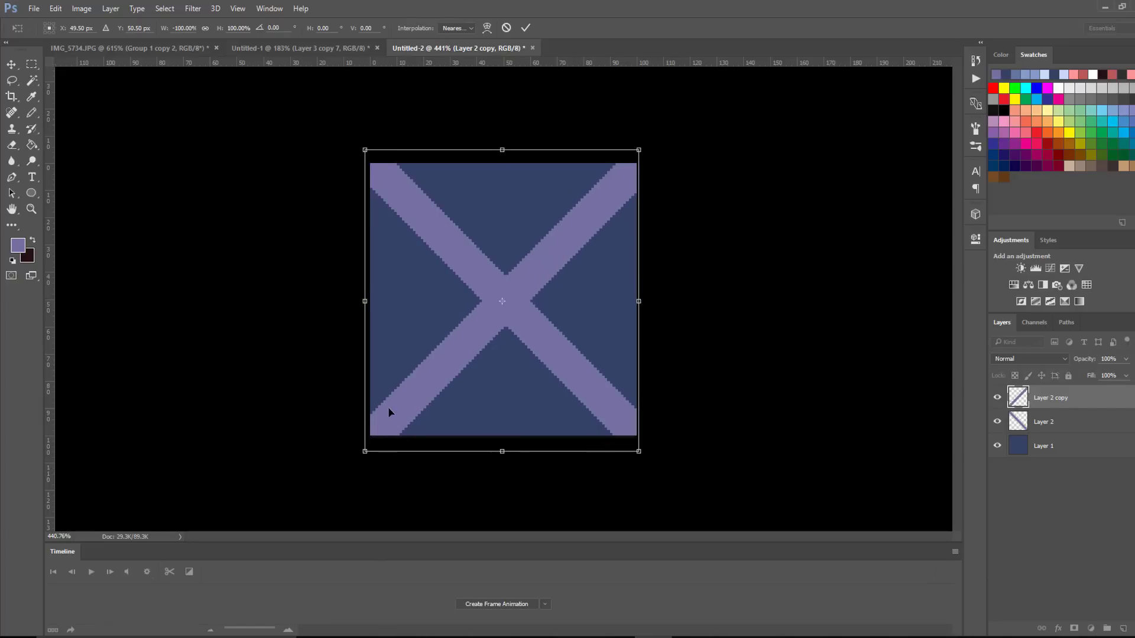
pyautogui.press('Return')
pyautogui.press('b')
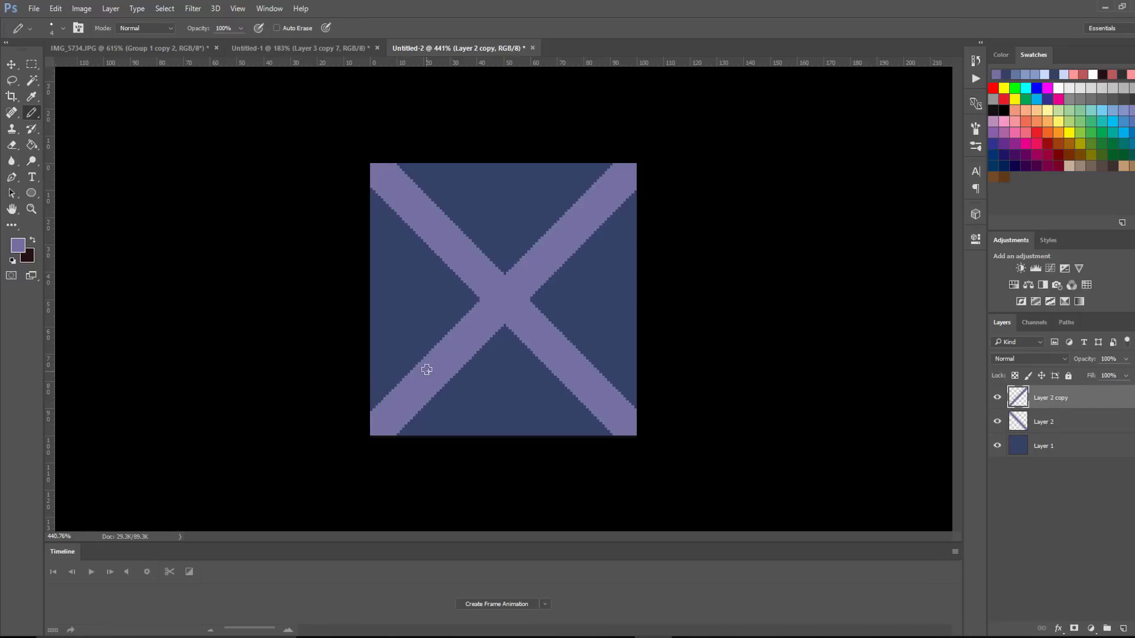
# Define the X tile as a pattern with the name Pattern 1
pyautogui.press('z')
pyautogui.moveTo(525, 385)
pyautogui.mouseDown()
pyautogui.moveTo(463, 382)
pyautogui.moveTo(516, 390)
pyautogui.moveTo(507, 382)
pyautogui.mouseUp()
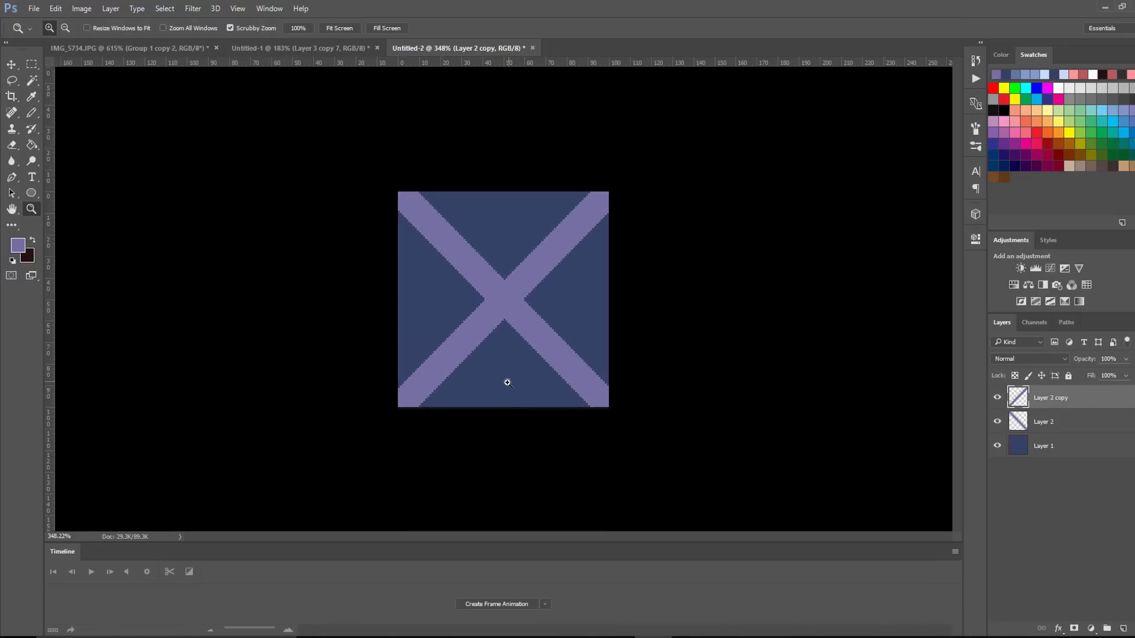
pyautogui.click(55, 9)
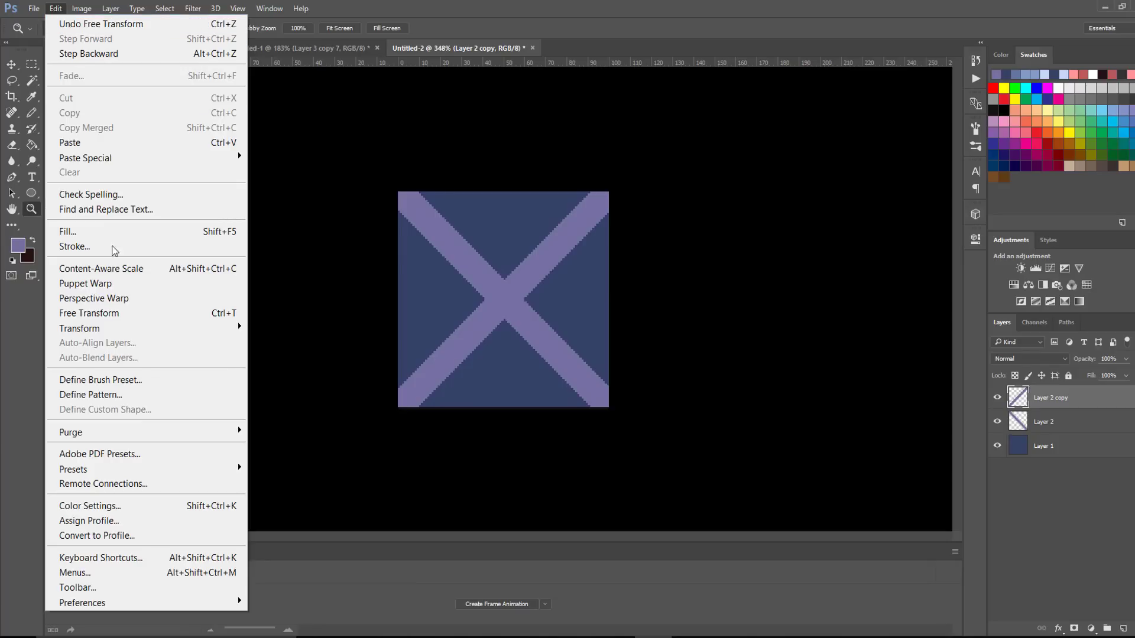
pyautogui.click(135, 395)
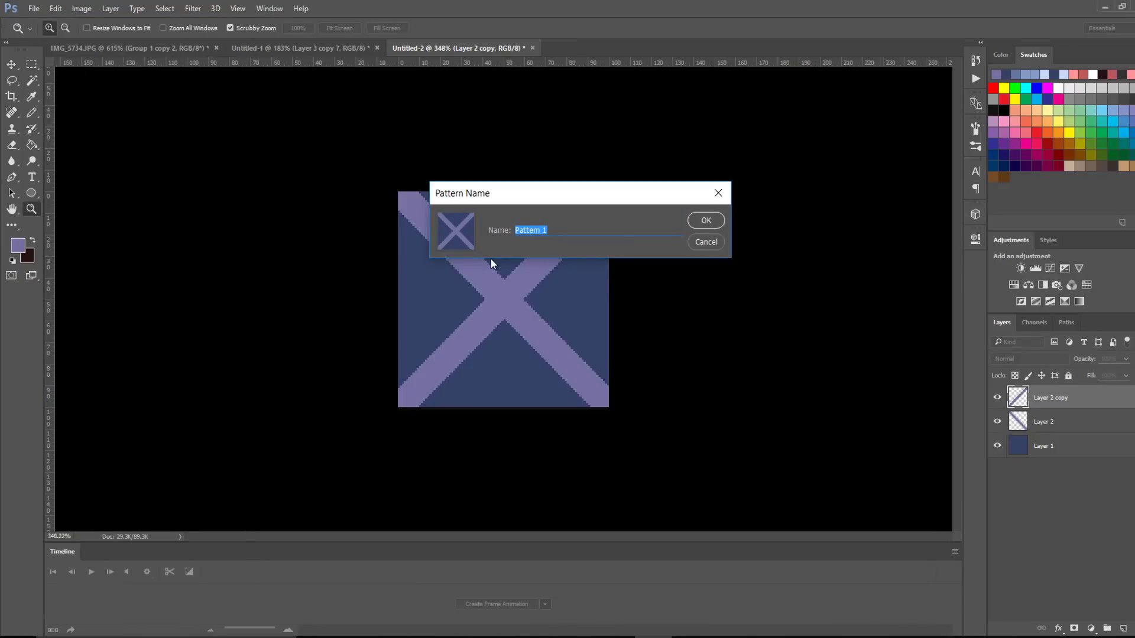
pyautogui.click(718, 194)
# In the birch-forest document, load the floor strip on Layer 2 as a selection and make that layer active
pyautogui.click(285, 48)
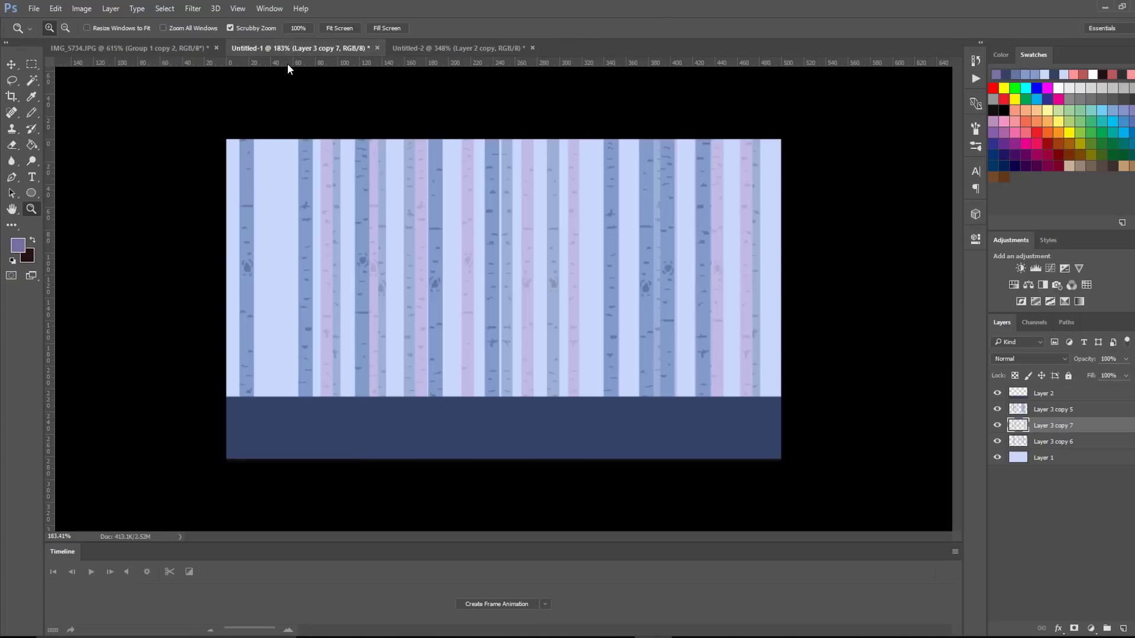
pyautogui.moveTo(536, 460)
pyautogui.mouseDown()
pyautogui.moveTo(548, 454)
pyautogui.moveTo(537, 454)
pyautogui.mouseUp()
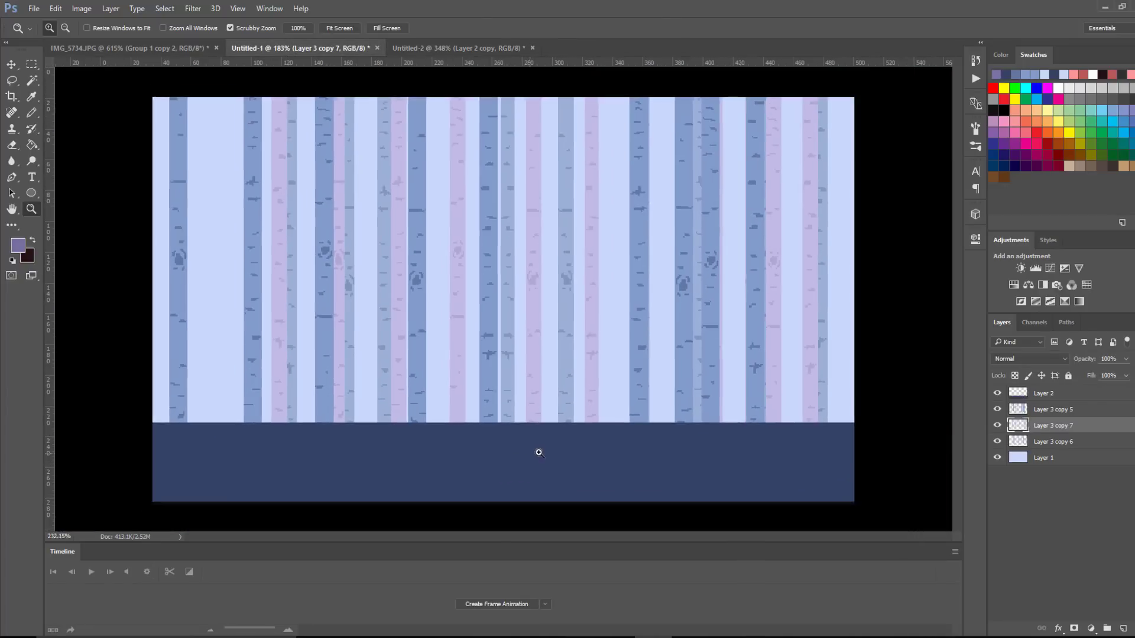
pyautogui.keyDown('ctrl'); pyautogui.click(1017, 393); pyautogui.keyUp('ctrl')
pyautogui.click(1018, 393)
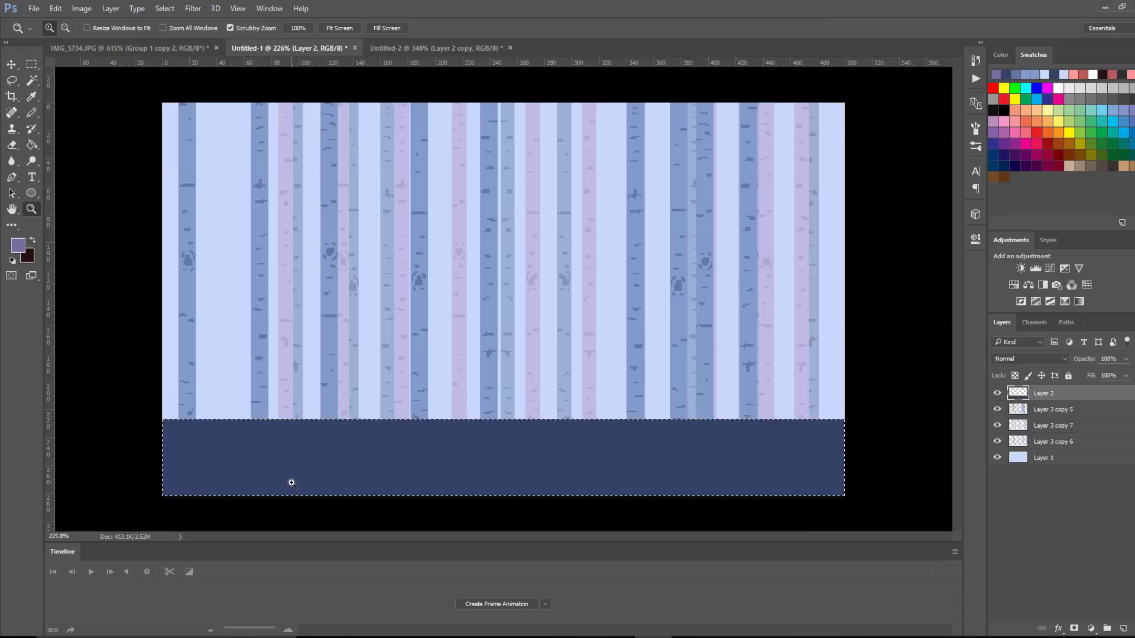
# Fill the selected floor with the X tile pattern using the Paint Bucket and clear the selection
pyautogui.click(33, 145)
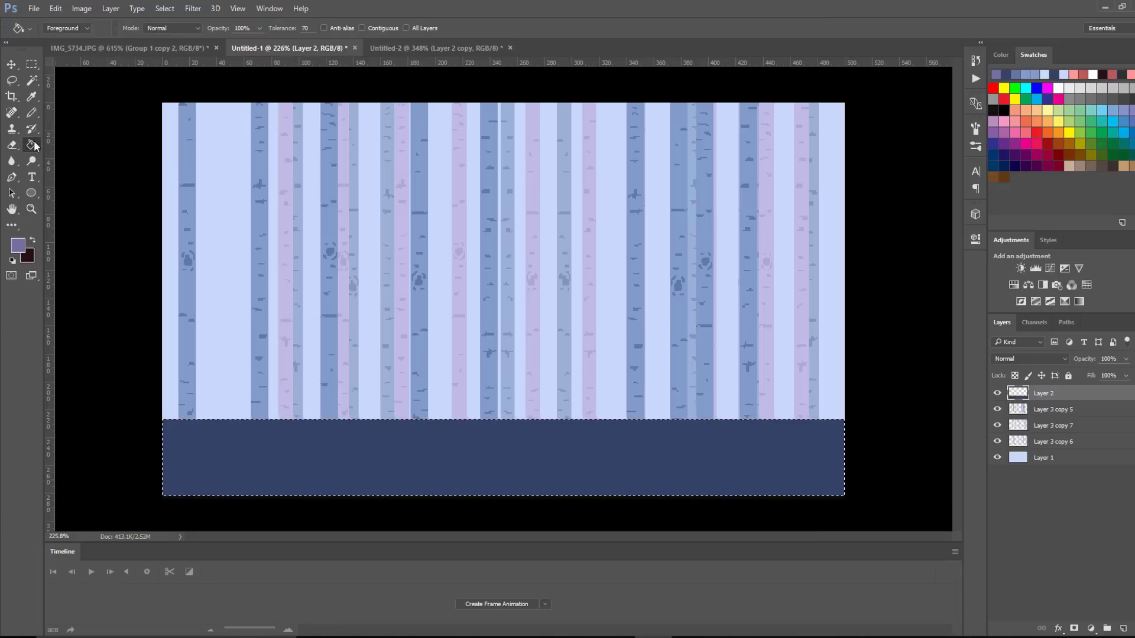
pyautogui.click(88, 28)
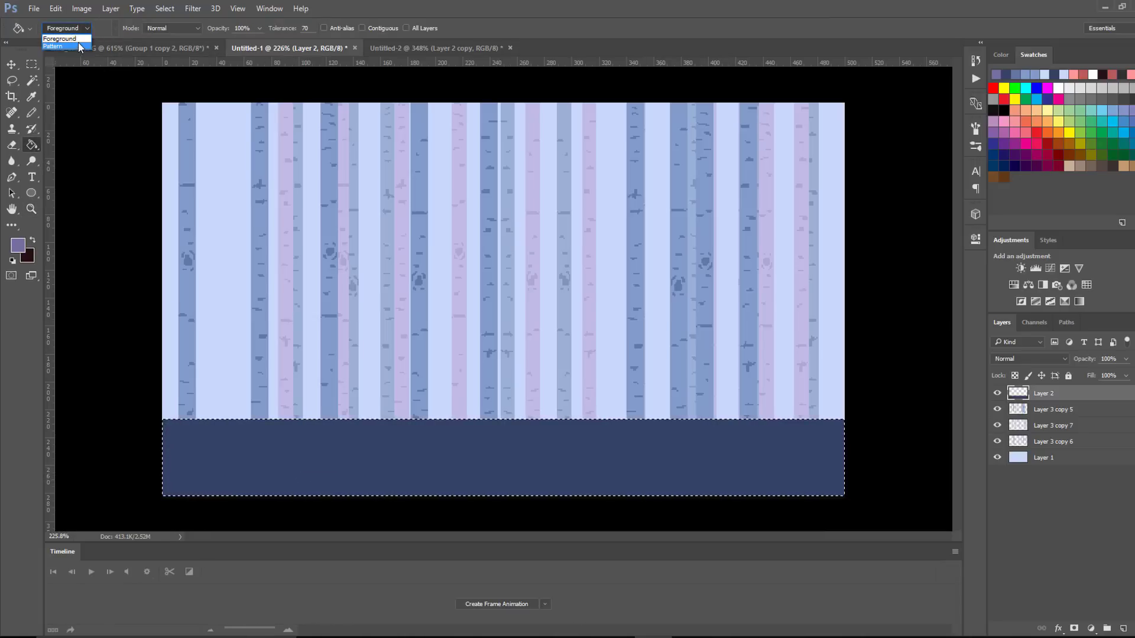
pyautogui.click(78, 41)
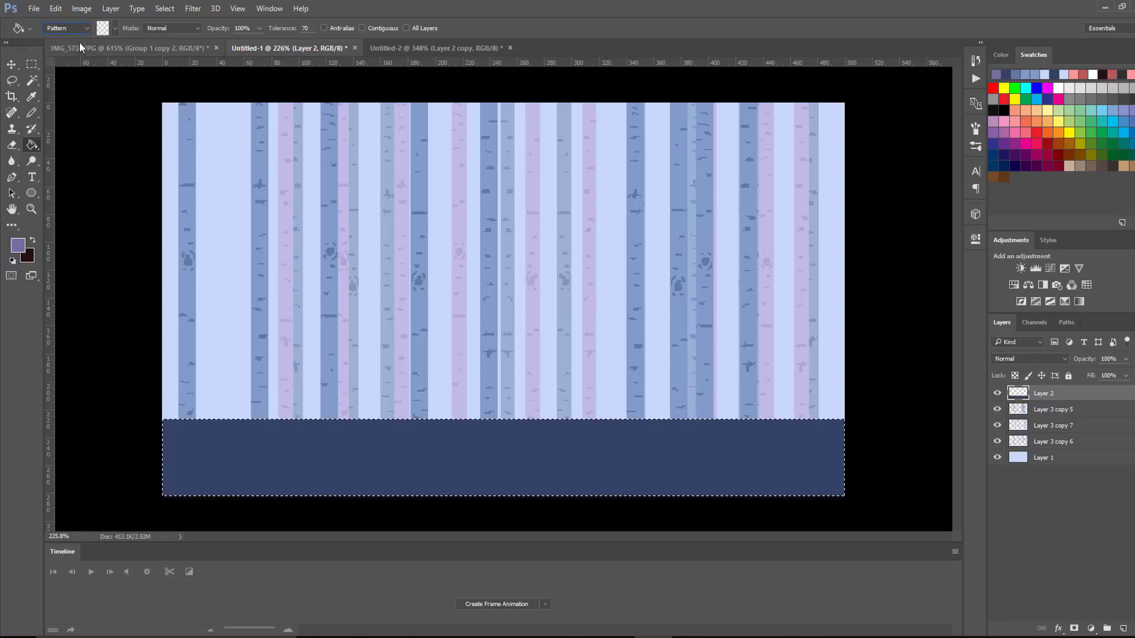
pyautogui.click(116, 28)
pyautogui.click(64, 94)
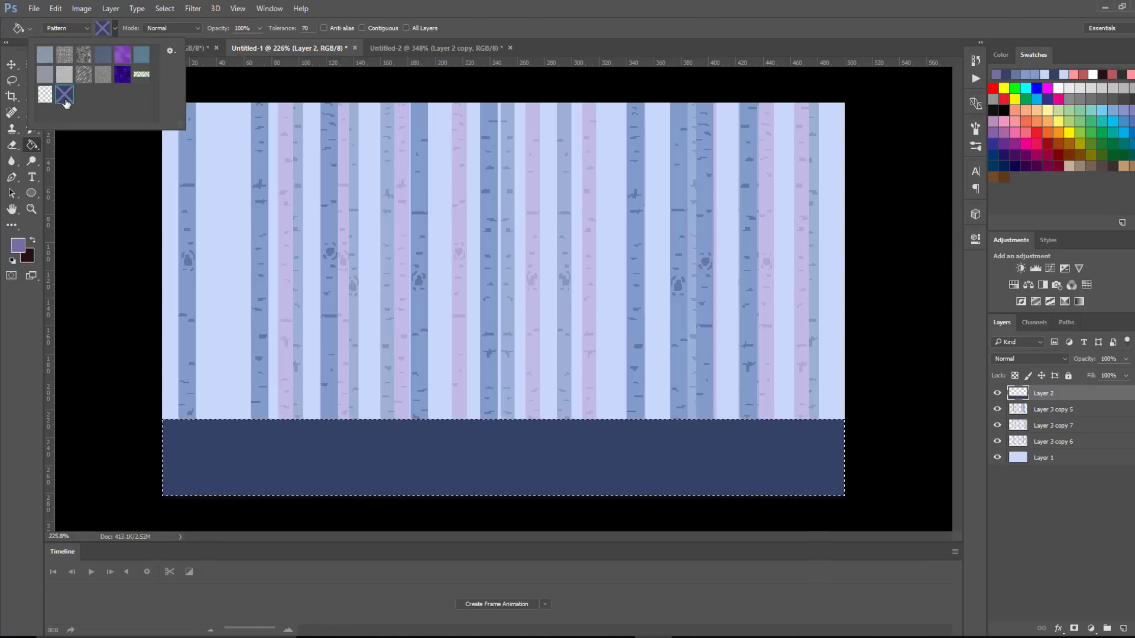
pyautogui.click(501, 465)
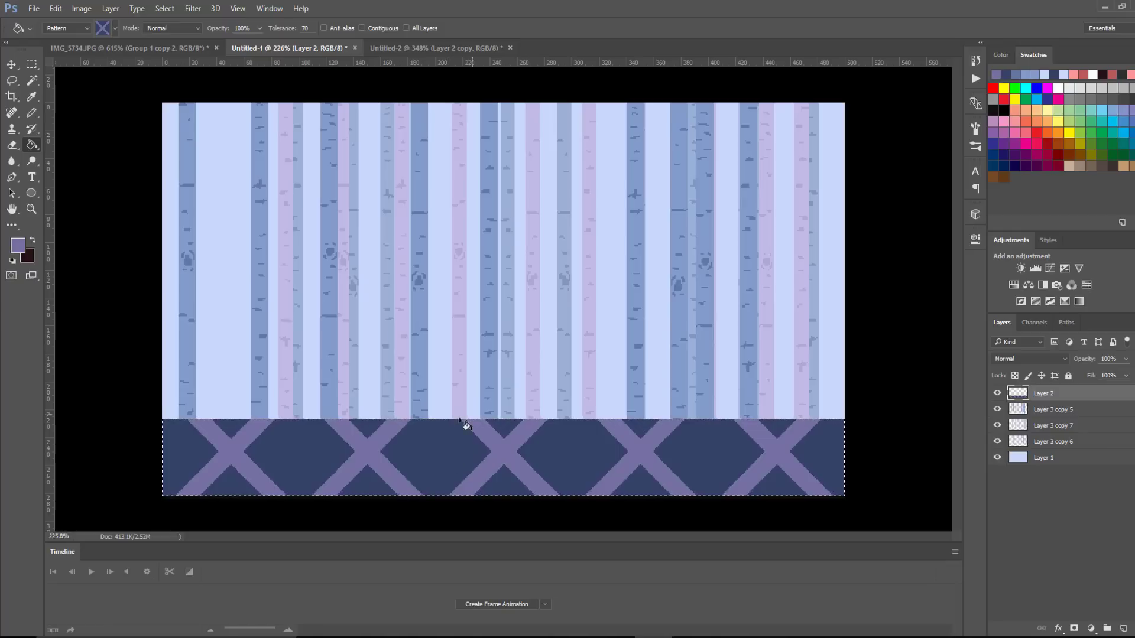
pyautogui.press('z')
pyautogui.moveTo(507, 446)
pyautogui.mouseDown()
pyautogui.moveTo(453, 443)
pyautogui.moveTo(499, 445)
pyautogui.moveTo(493, 463)
pyautogui.mouseUp()
pyautogui.press('m')
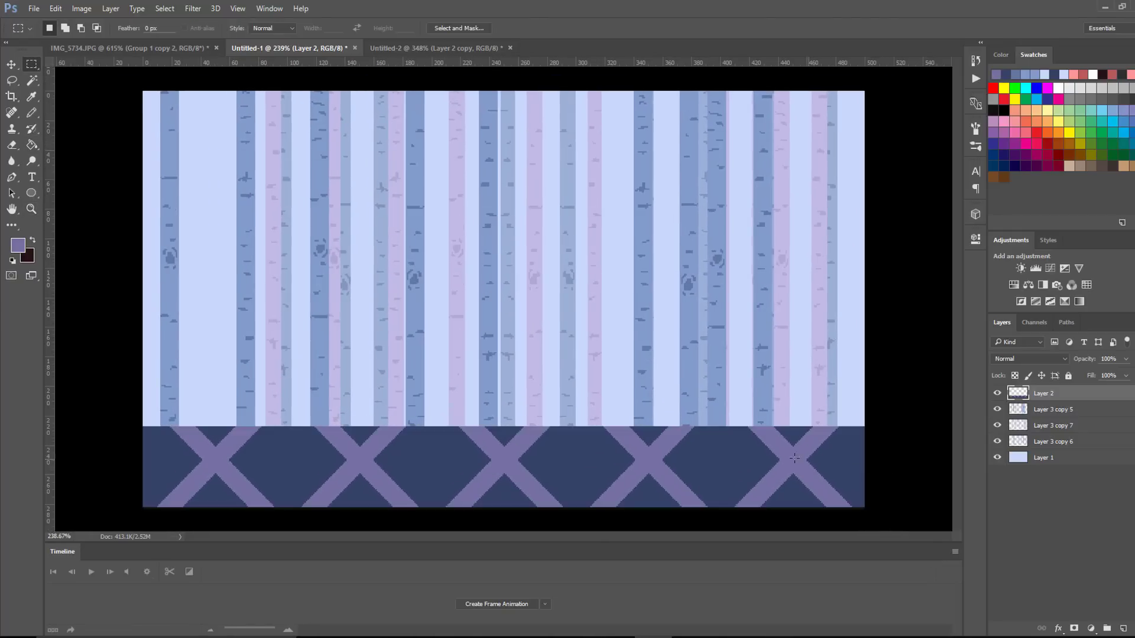
# Set the foreground colour to teal #7baab6 and draw a thin horizontal strip along the floor's upper edge with the Pencil tool
pyautogui.press('b')
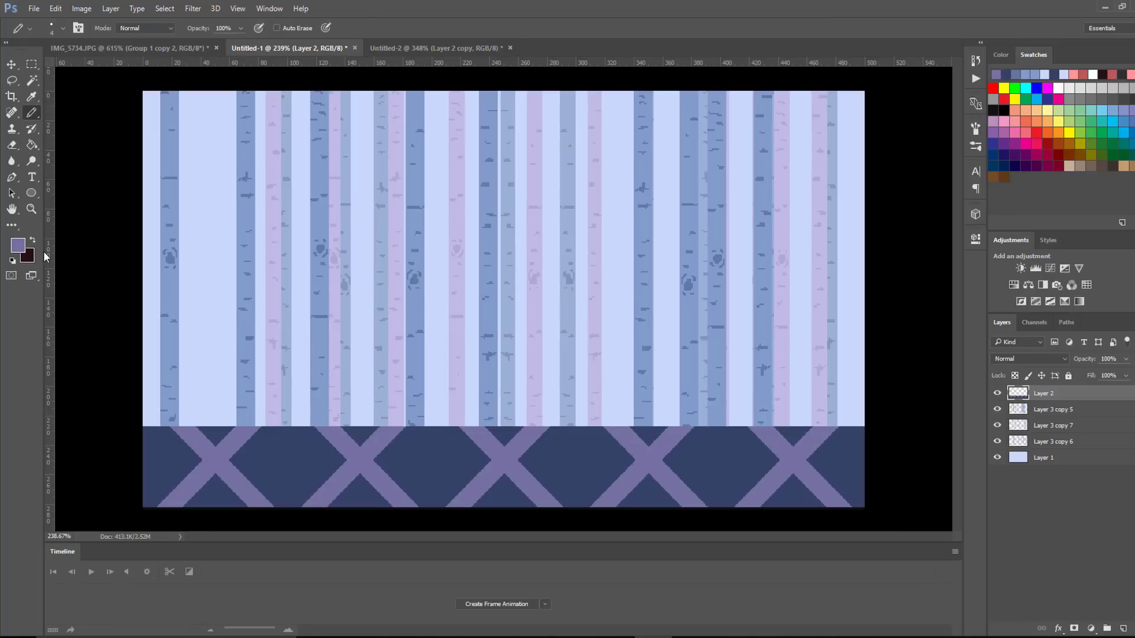
pyautogui.click(18, 245)
pyautogui.moveTo(923, 320); pyautogui.dragTo(917, 300)
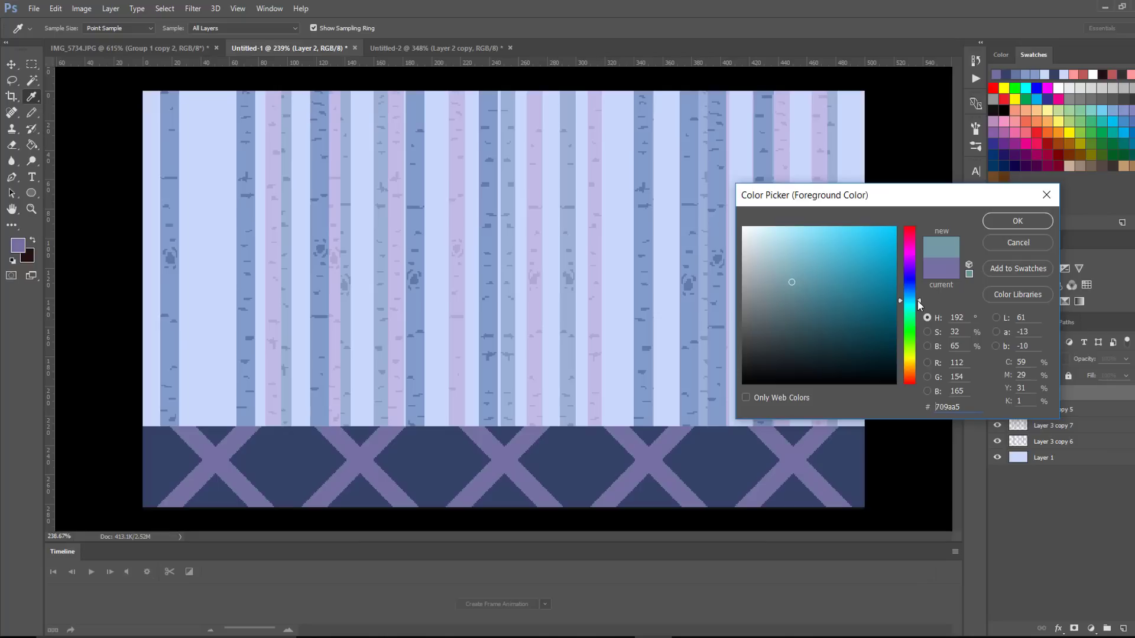
pyautogui.moveTo(791, 275); pyautogui.dragTo(792, 272)
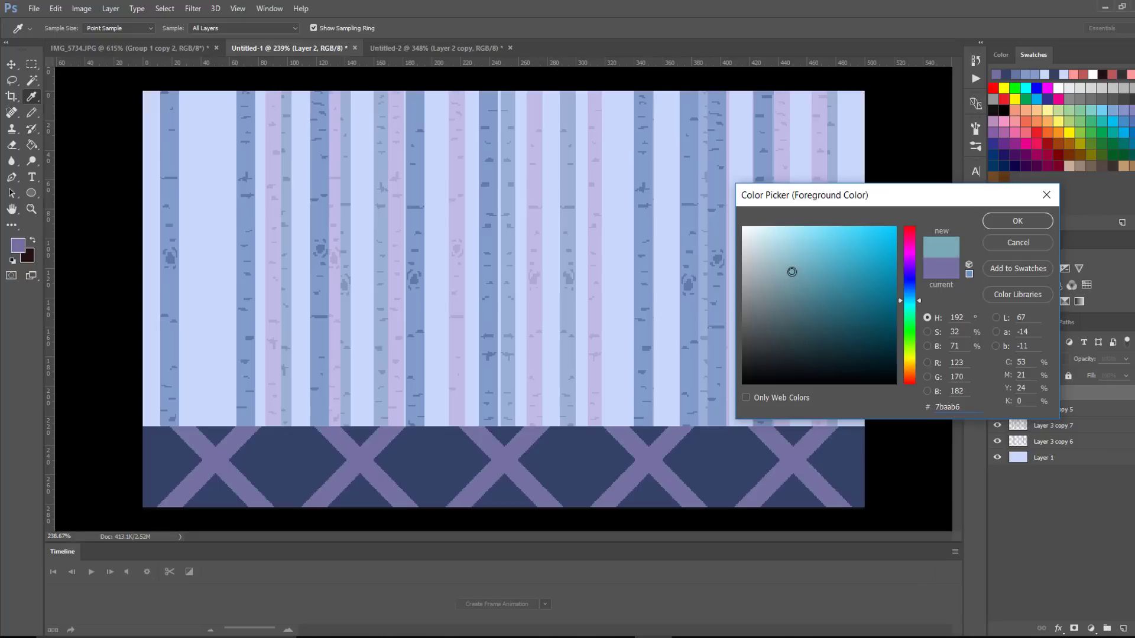
pyautogui.click(1017, 221)
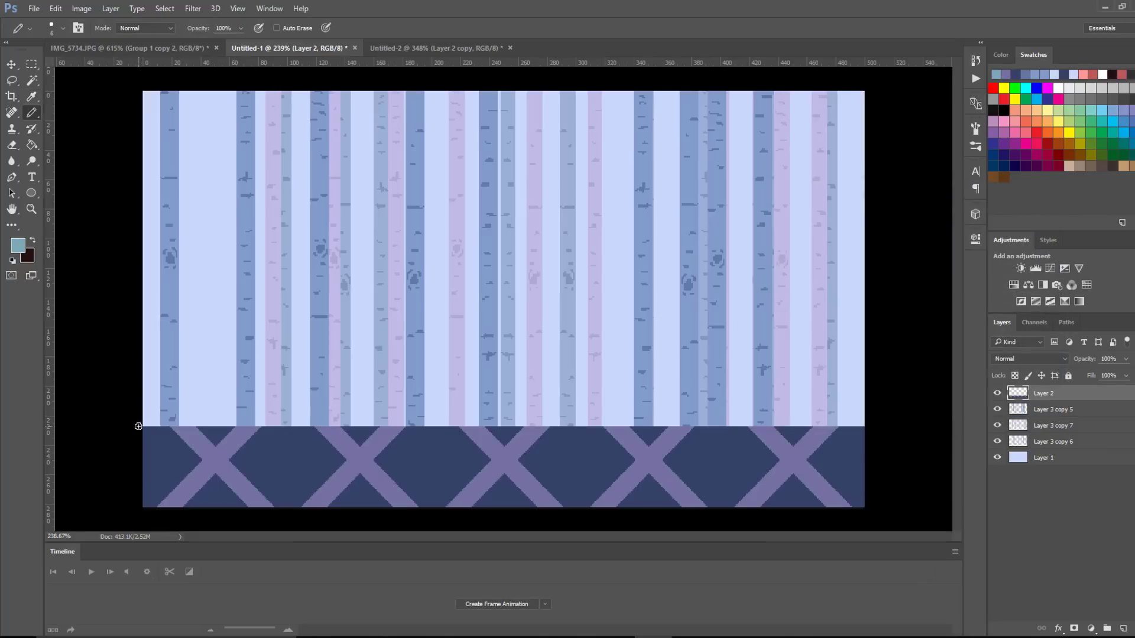
pyautogui.moveTo(138, 426)
pyautogui.mouseDown()
pyautogui.moveTo(901, 442)
pyautogui.moveTo(956, 470)
pyautogui.mouseUp()
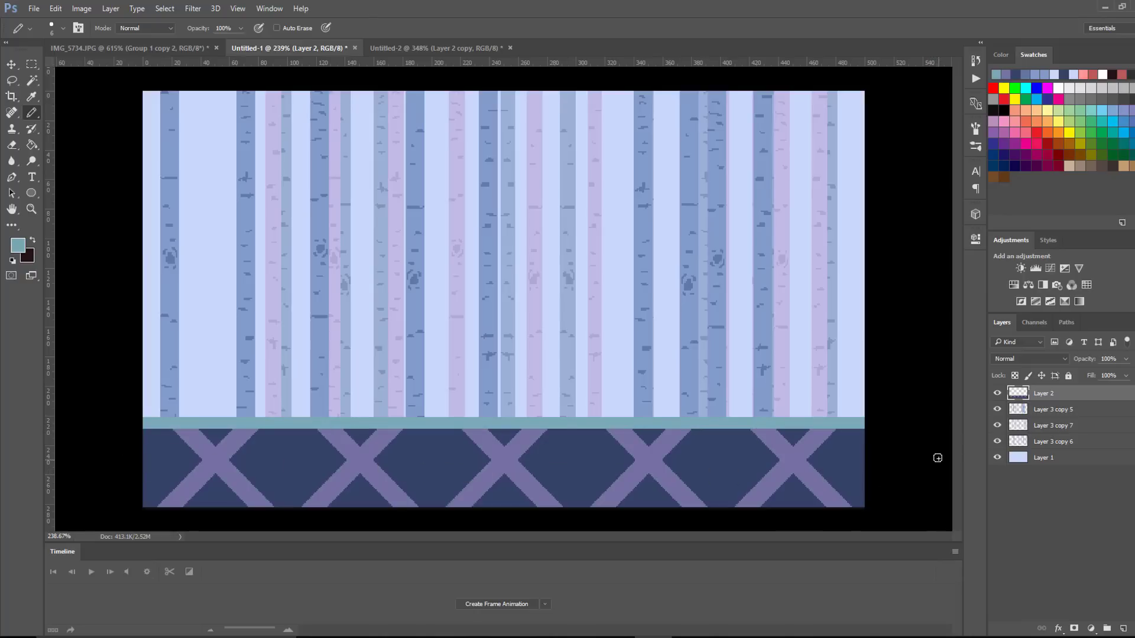
# Enlarge the Pencil tool's round brush to 50 pixels
pyautogui.press(']')
pyautogui.press(']')
pyautogui.press(']')
pyautogui.press(']')
pyautogui.press(']')
pyautogui.press(']')
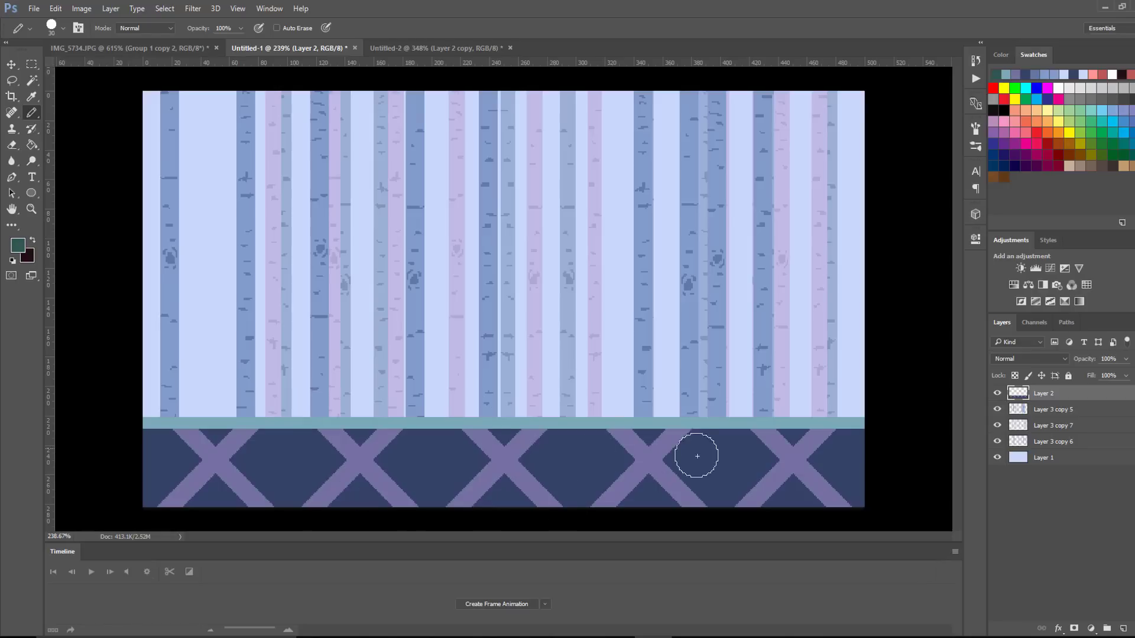
pyautogui.press(']')
pyautogui.press(']')
pyautogui.press(']')
pyautogui.press(']')
pyautogui.press(']')
pyautogui.press(']')
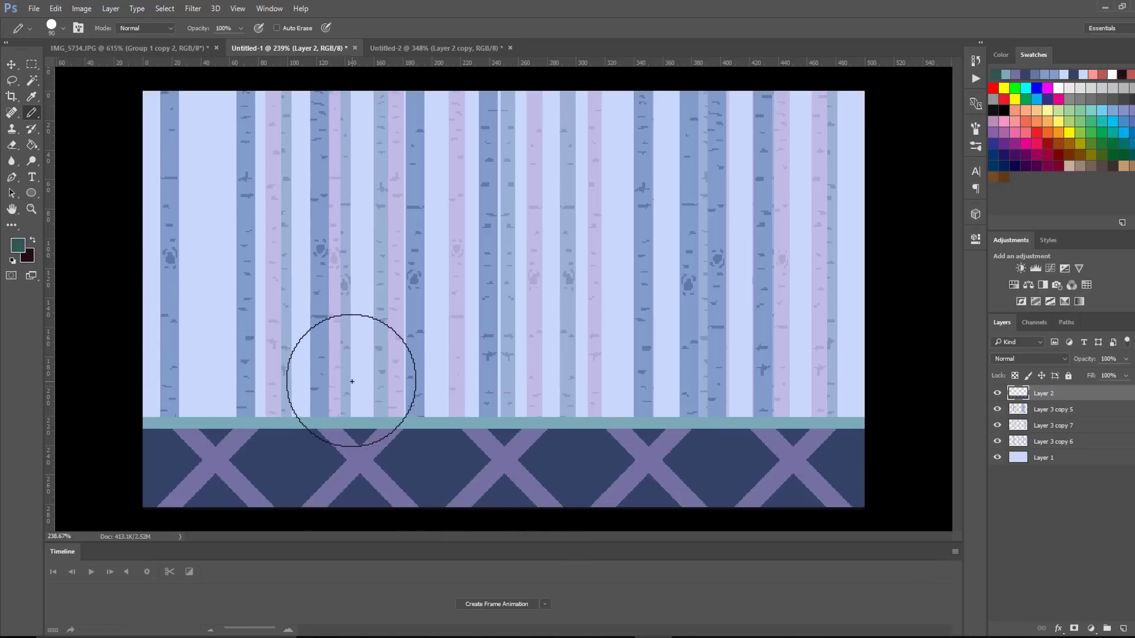
# Sample the blue of a birch trunk and darken it to a deep blue as the foreground colour
pyautogui.press('i')
pyautogui.click(326, 355)
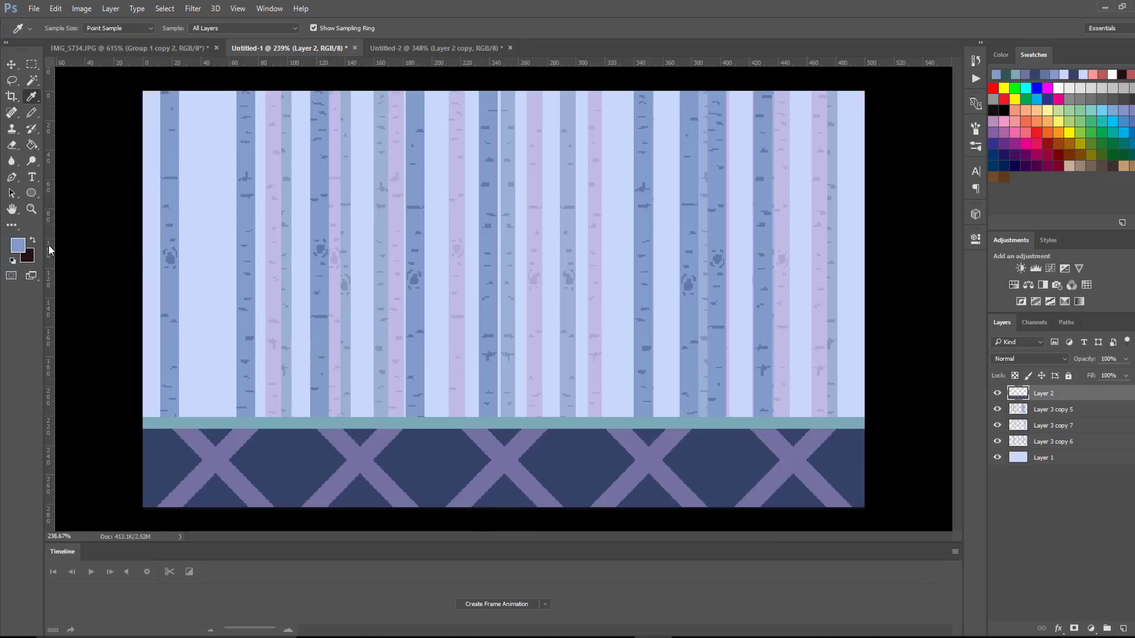
pyautogui.click(18, 245)
pyautogui.moveTo(814, 294); pyautogui.dragTo(820, 315)
pyautogui.click(1010, 224)
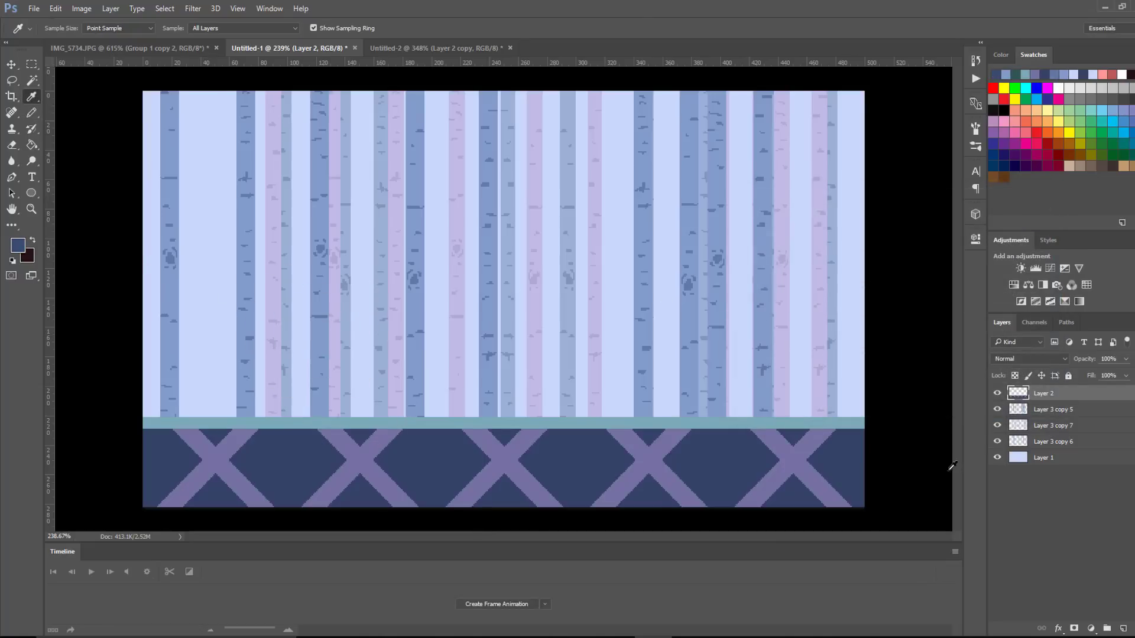
# On a new layer, paint large rounded deep-blue bush mounds across the whole floor with the 50-pixel Pencil brush
pyautogui.click(1122, 629)
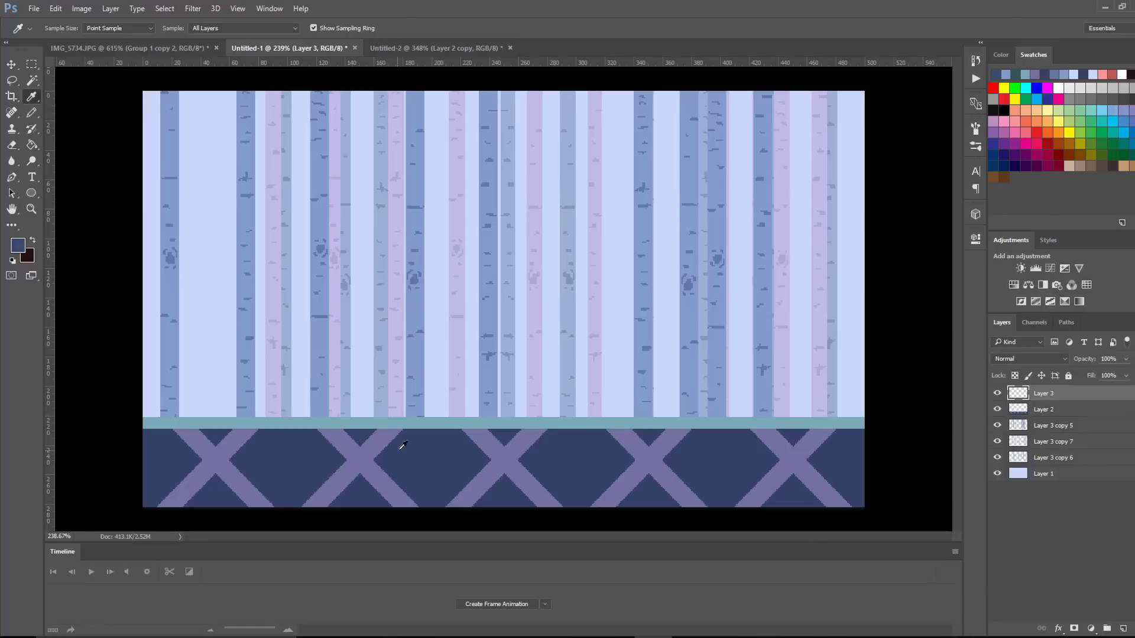
pyautogui.press('b')
pyautogui.click(440, 459)
pyautogui.click(352, 515)
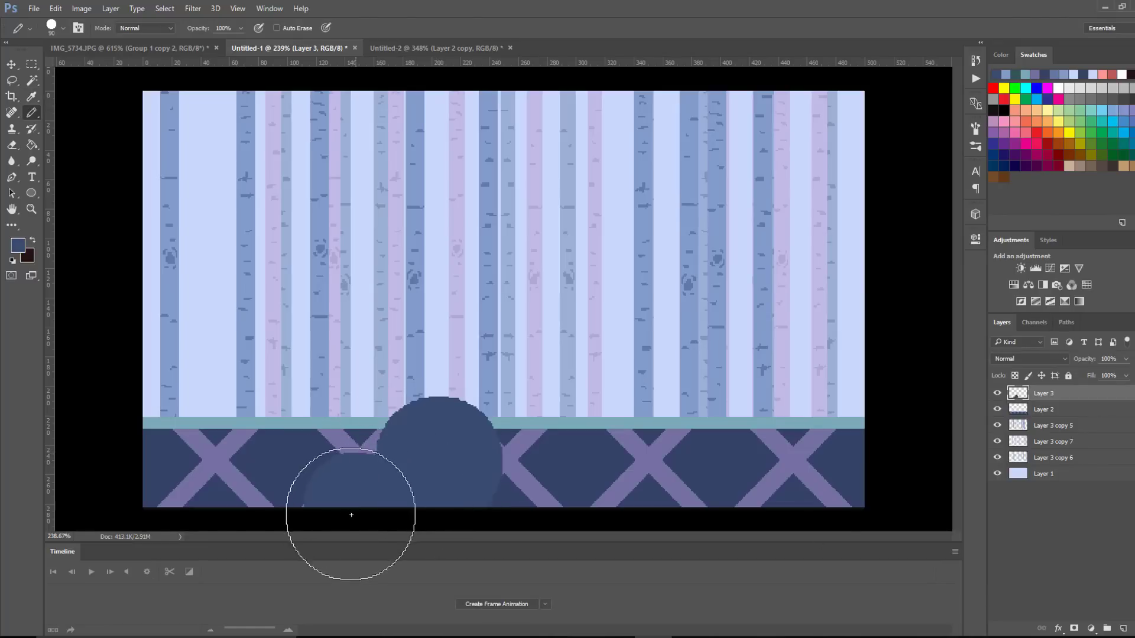
pyautogui.click(282, 460)
pyautogui.click(211, 523)
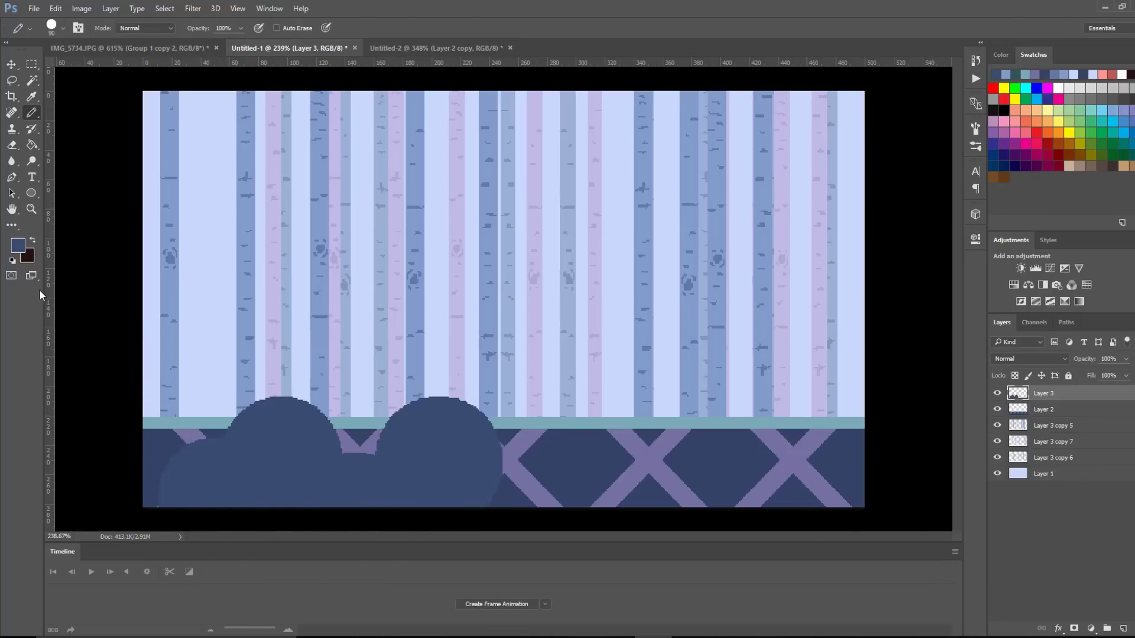
pyautogui.click(131, 478)
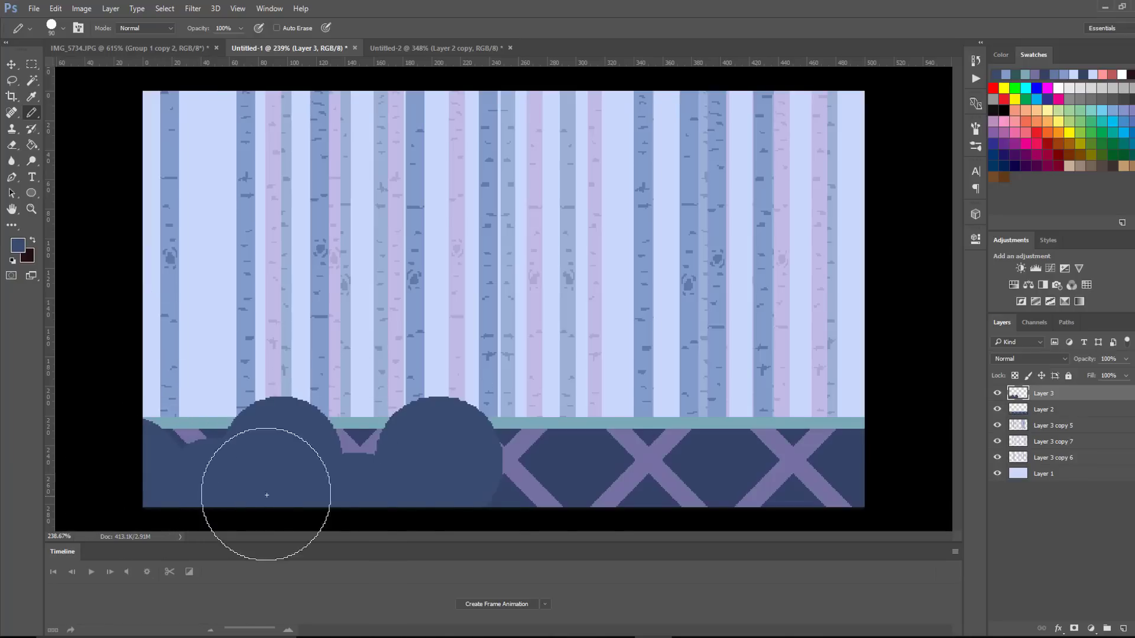
pyautogui.moveTo(267, 495)
pyautogui.mouseDown()
pyautogui.moveTo(557, 519)
pyautogui.moveTo(518, 522)
pyautogui.moveTo(536, 531)
pyautogui.moveTo(601, 489)
pyautogui.moveTo(614, 464)
pyautogui.moveTo(708, 503)
pyautogui.mouseUp()
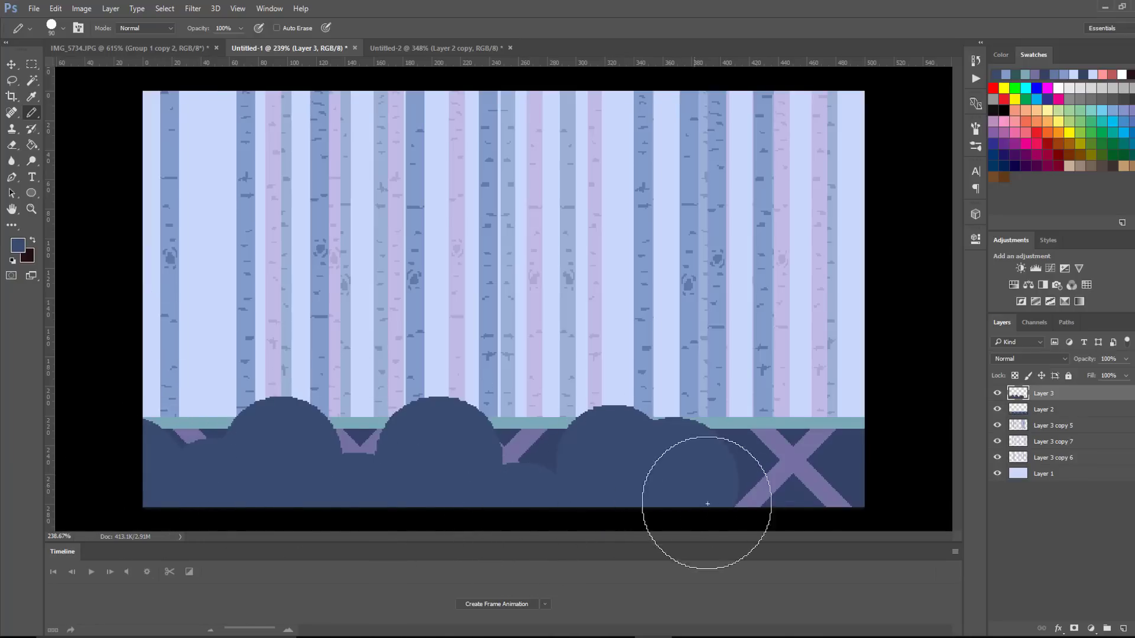
pyautogui.click(791, 516)
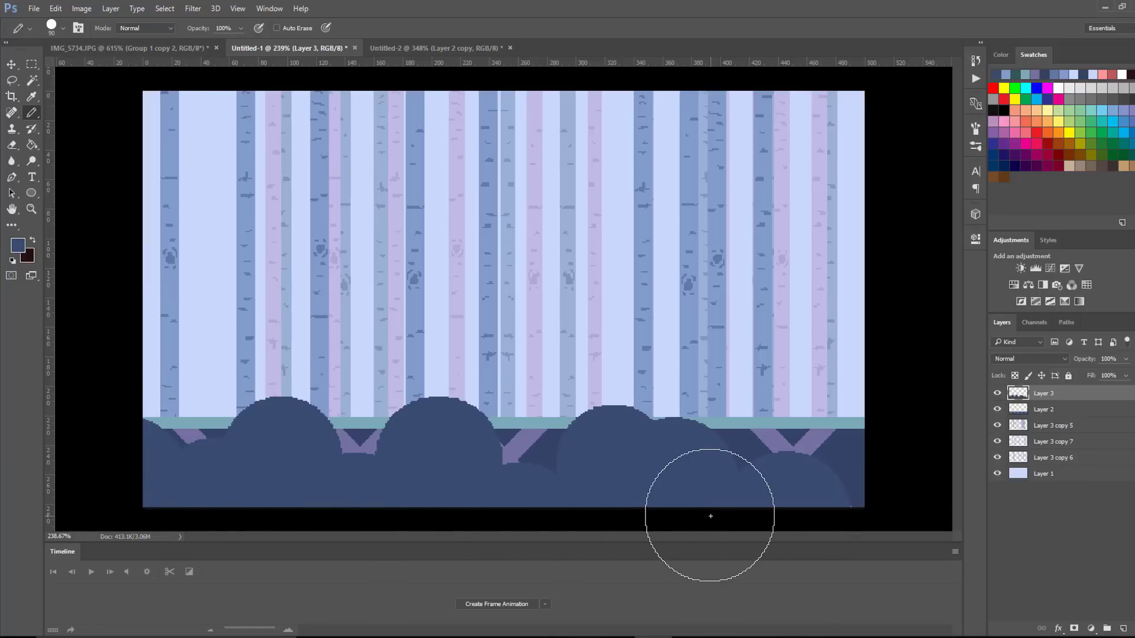
# Shrink the Pencil brush and add smaller rounded bumps along the tops of the bushes to break up their outline
pyautogui.press('[')
pyautogui.press('[')
pyautogui.press('[')
pyautogui.press('[')
pyautogui.press('[')
pyautogui.press('[')
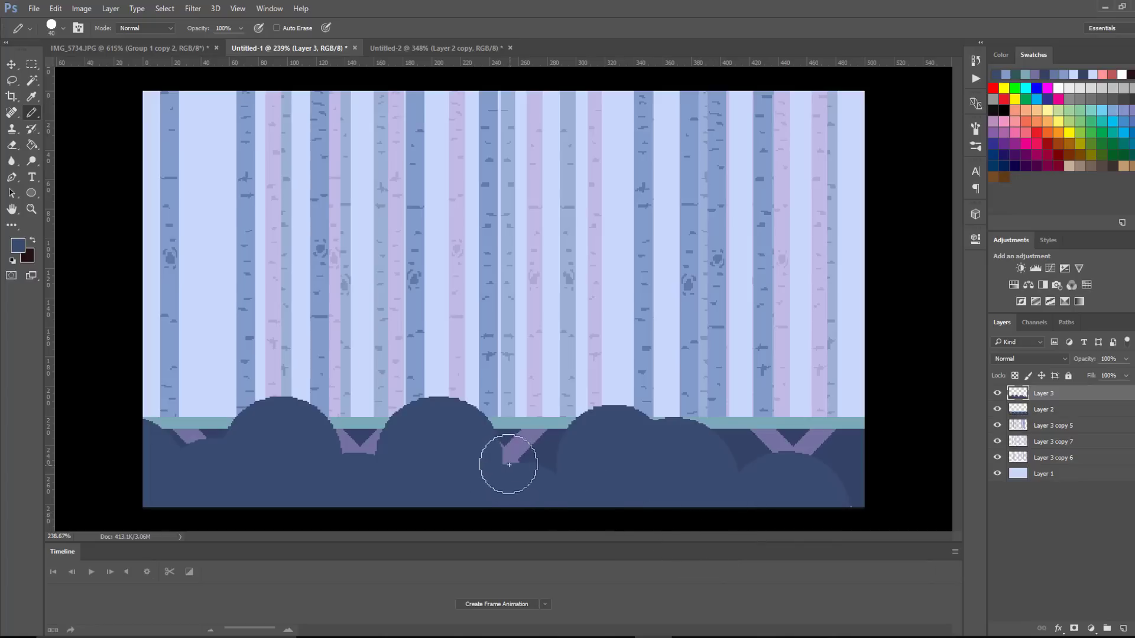
pyautogui.moveTo(507, 455)
pyautogui.mouseDown()
pyautogui.moveTo(461, 439)
pyautogui.moveTo(470, 401)
pyautogui.moveTo(391, 516)
pyautogui.moveTo(379, 439)
pyautogui.moveTo(368, 470)
pyautogui.moveTo(302, 443)
pyautogui.moveTo(309, 411)
pyautogui.moveTo(297, 451)
pyautogui.moveTo(280, 415)
pyautogui.moveTo(263, 433)
pyautogui.moveTo(228, 425)
pyautogui.moveTo(220, 454)
pyautogui.moveTo(193, 466)
pyautogui.moveTo(154, 397)
pyautogui.mouseUp()
pyautogui.moveTo(527, 480)
pyautogui.mouseDown()
pyautogui.moveTo(601, 492)
pyautogui.moveTo(591, 442)
pyautogui.moveTo(559, 480)
pyautogui.moveTo(646, 429)
pyautogui.moveTo(620, 410)
pyautogui.moveTo(737, 464)
pyautogui.moveTo(801, 480)
pyautogui.moveTo(822, 463)
pyautogui.moveTo(863, 507)
pyautogui.moveTo(881, 492)
pyautogui.mouseUp()
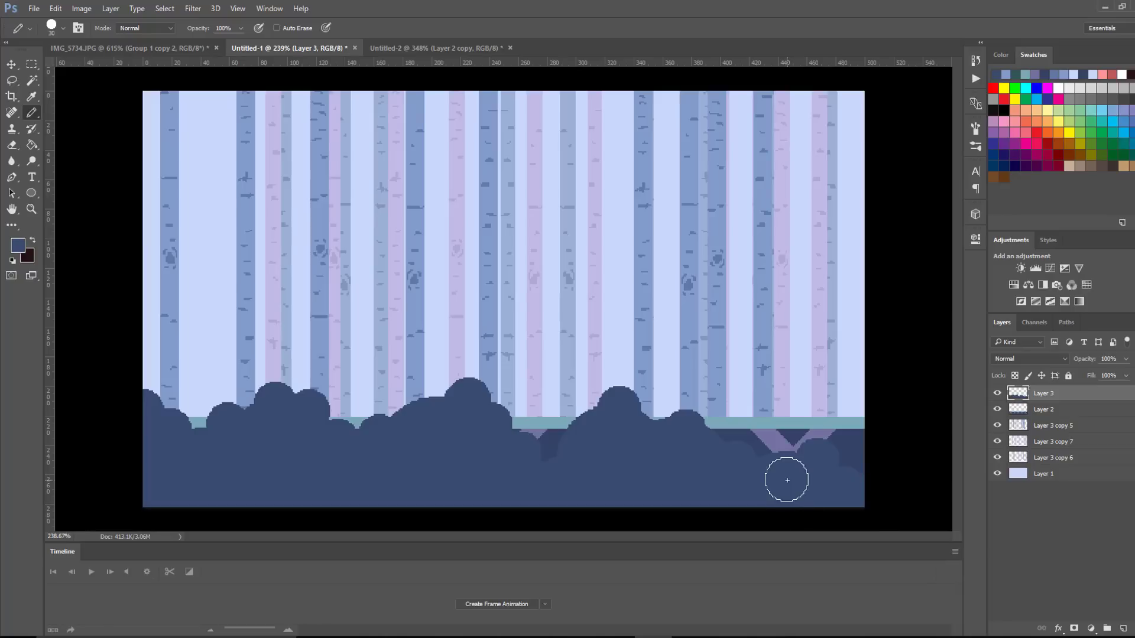
# Nudge the bush layer down to uncover more of the teal strip and the X-patterned floor
pyautogui.press('v')
pyautogui.press('Down')
pyautogui.press('Down')
pyautogui.press('Down')
pyautogui.press('Down')
pyautogui.press('Down')
pyautogui.press('Down')
pyautogui.press('Down')
pyautogui.press('Down')
pyautogui.press('Down')
pyautogui.press('Down')
pyautogui.press('Down')
pyautogui.press('Down')
pyautogui.press('Down')
pyautogui.press('Down')
pyautogui.press('Down')
pyautogui.press('Down')
pyautogui.press('Down')
pyautogui.press('Down')
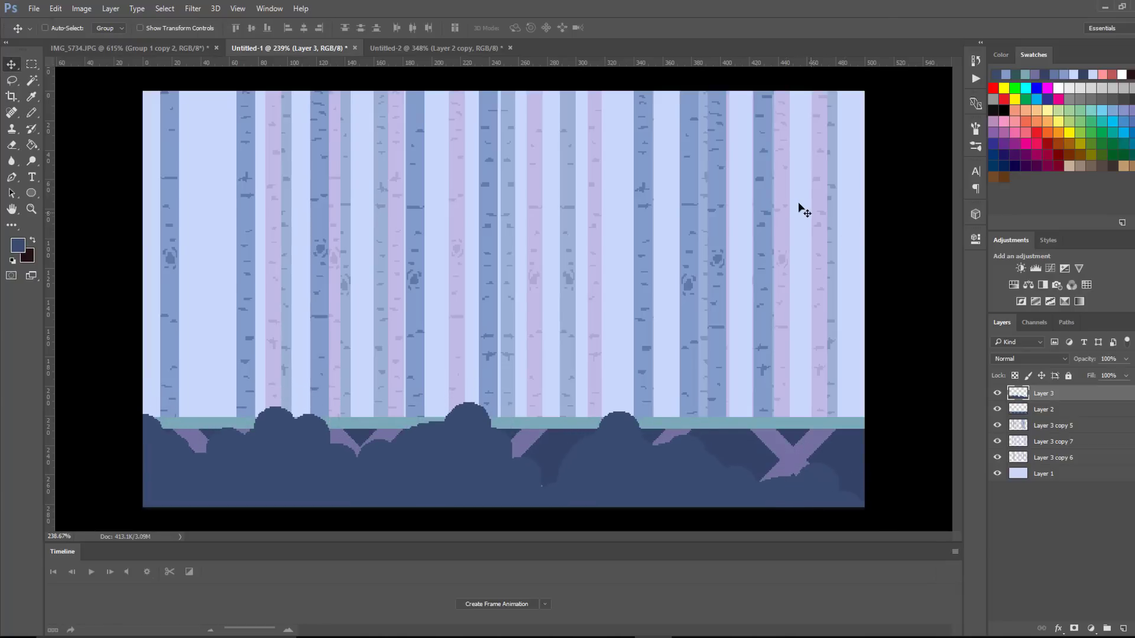
# Darken the bush layer with a Hue/Saturation adjustment of saturation +17 and lightness -17
pyautogui.hotkey('ctrl', 'u')
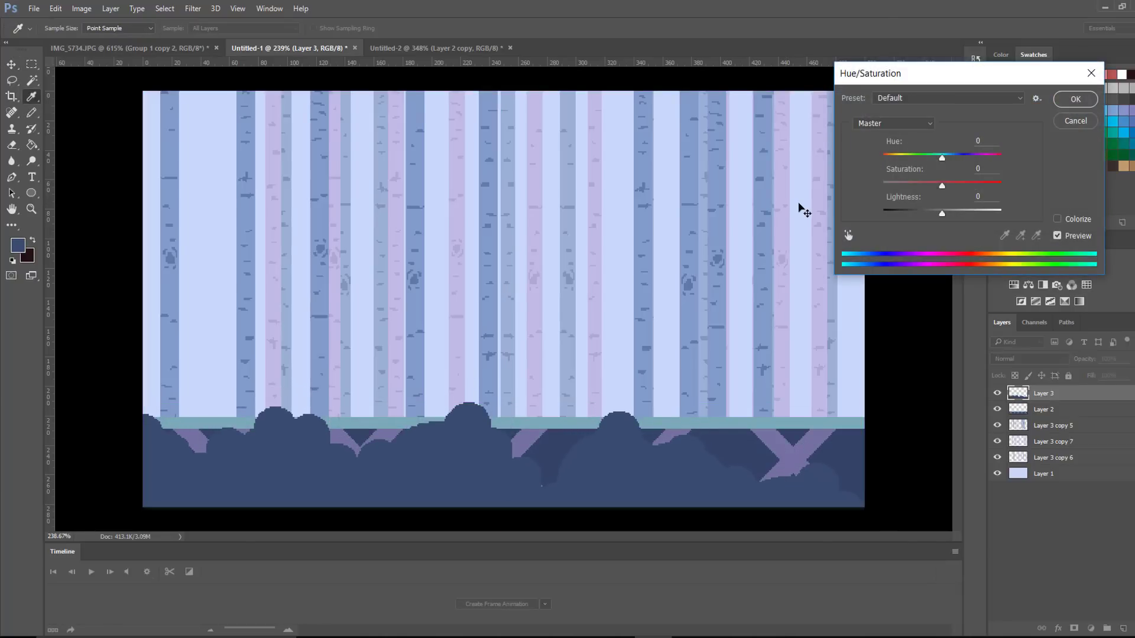
pyautogui.moveTo(937, 218); pyautogui.dragTo(952, 186)
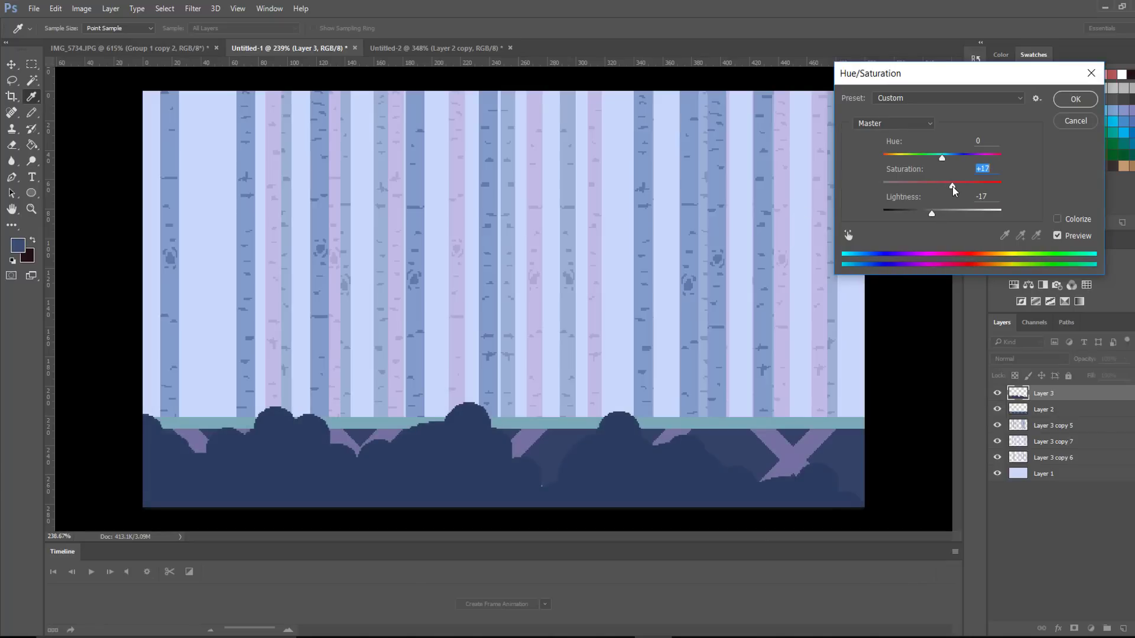
pyautogui.click(1071, 103)
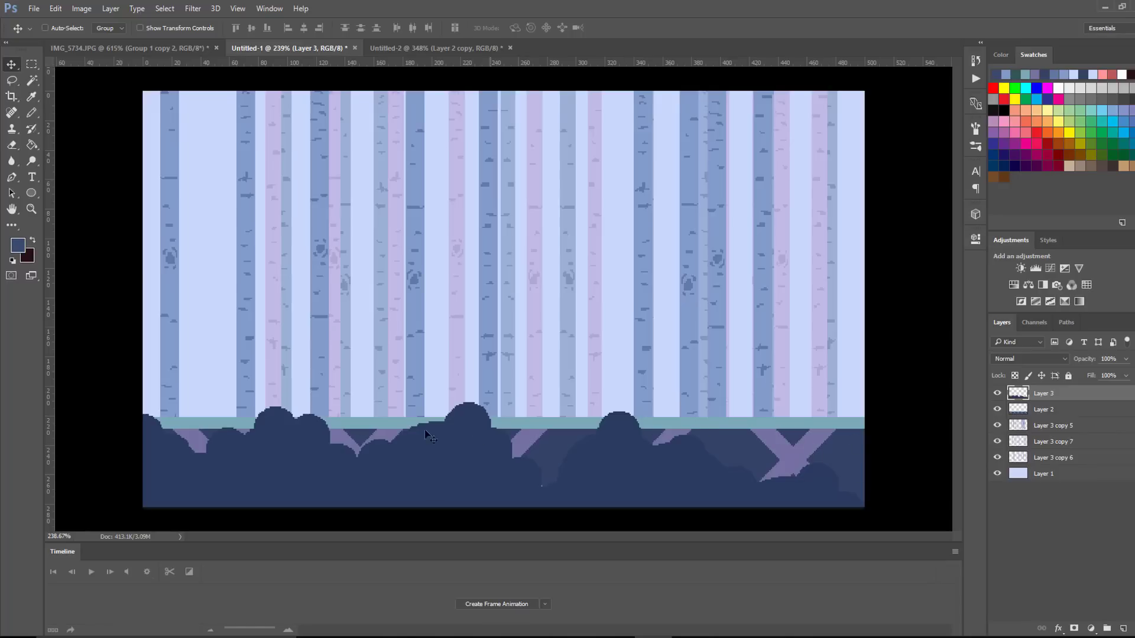
# With the bushes temporarily hidden, select the X-patterned floor and lighten it with a Hue/Saturation adjustment layer at lightness +16
pyautogui.click(1048, 411)
pyautogui.click(998, 394)
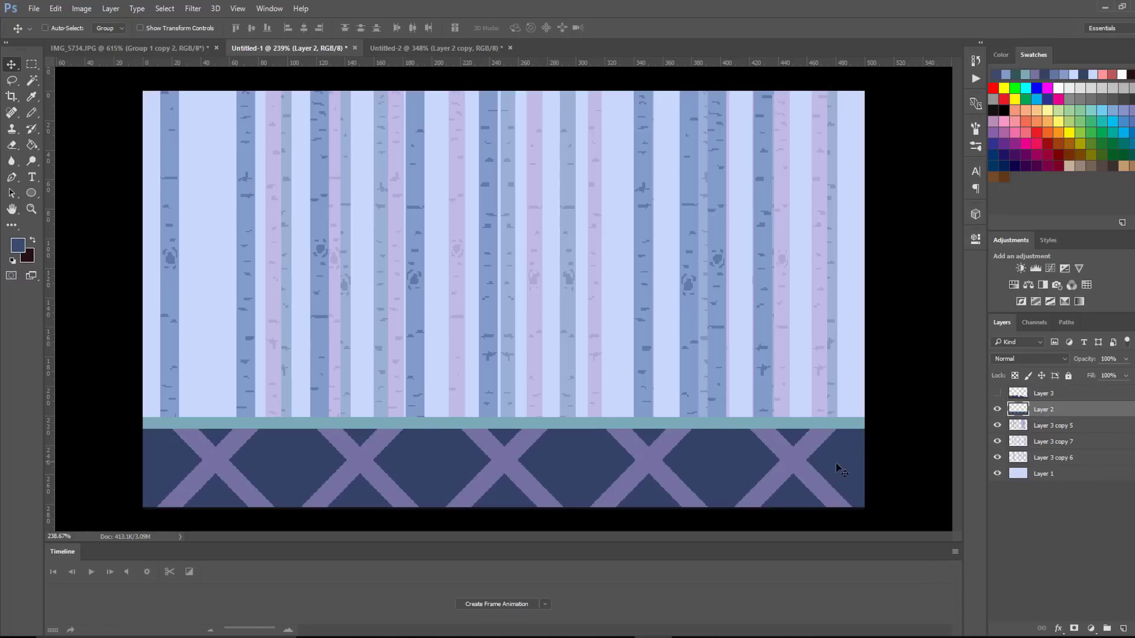
pyautogui.press('m')
pyautogui.moveTo(885, 518); pyautogui.dragTo(128, 431)
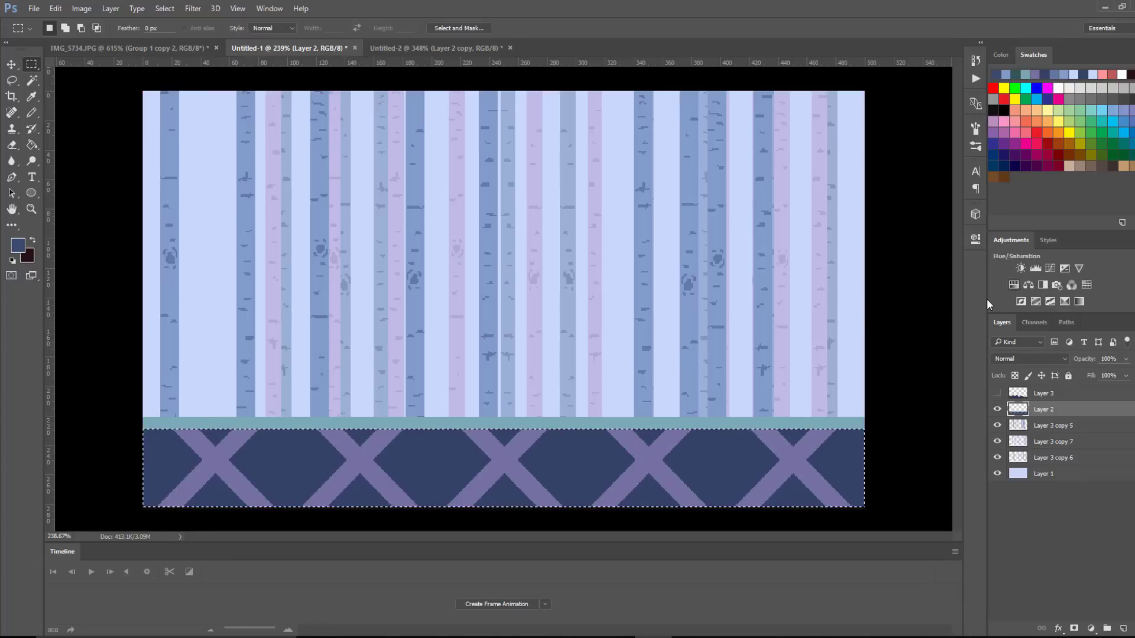
pyautogui.click(1013, 286)
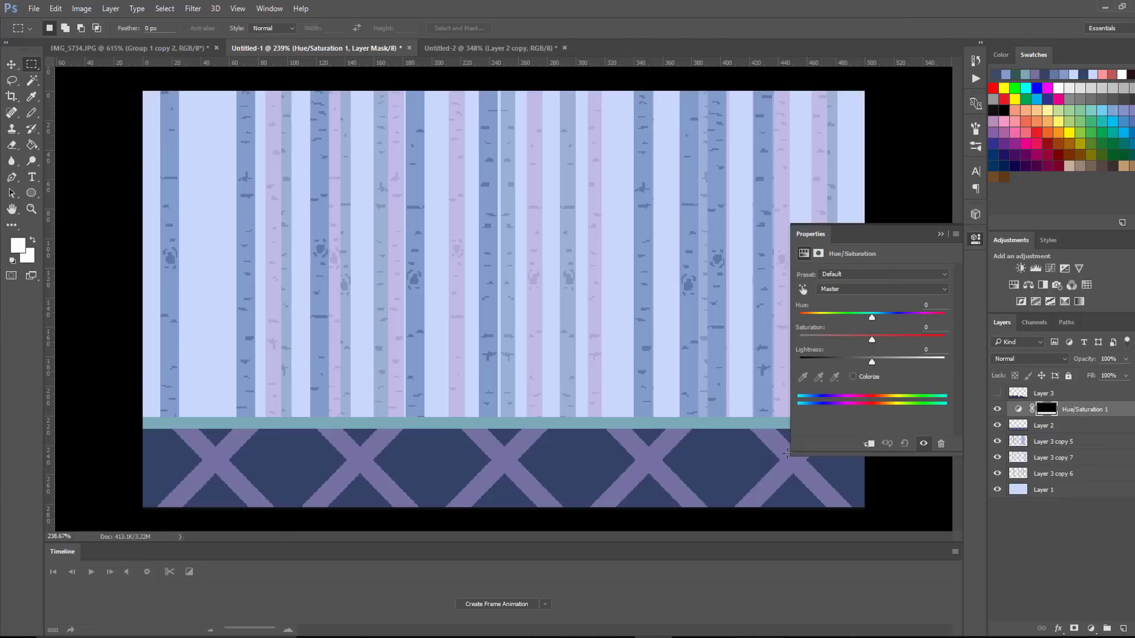
pyautogui.moveTo(861, 364); pyautogui.dragTo(884, 363)
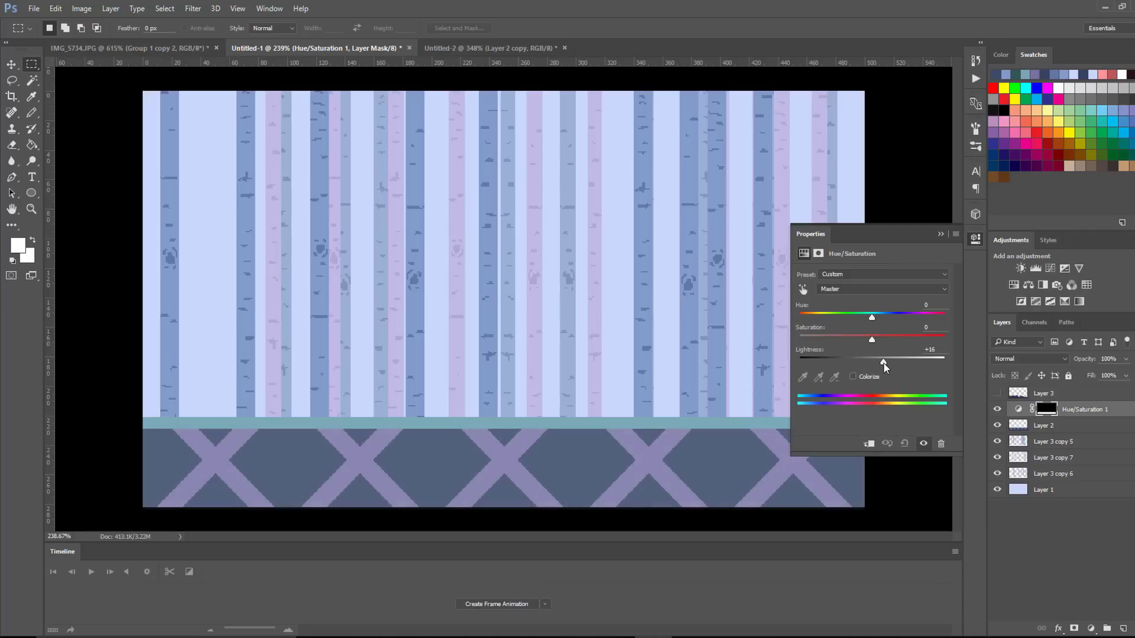
pyautogui.click(976, 241)
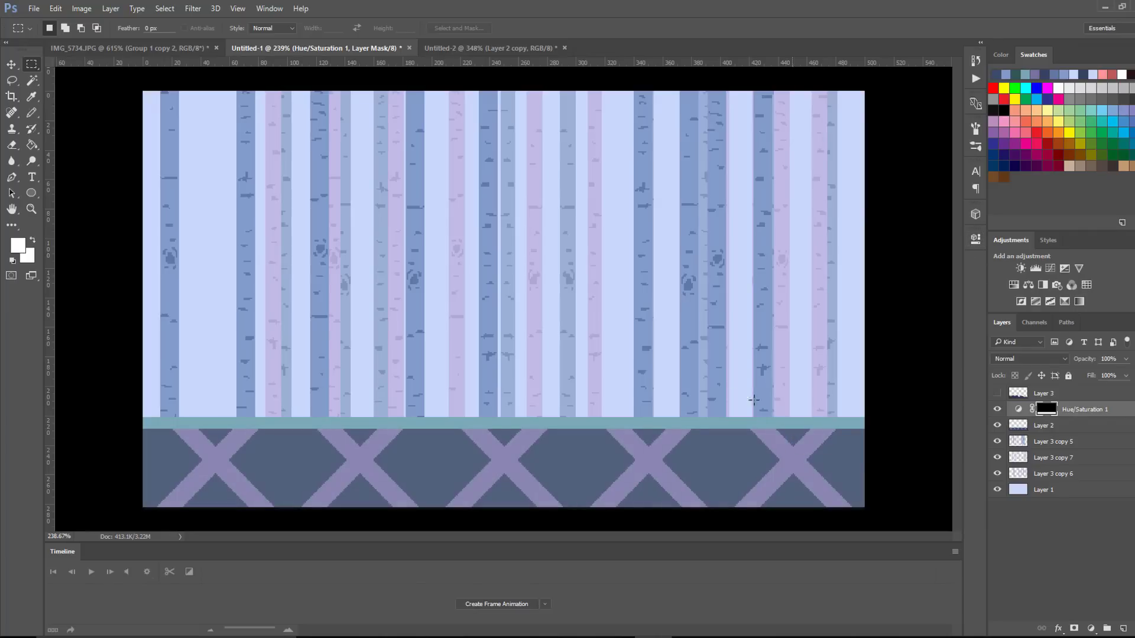
pyautogui.click(997, 393)
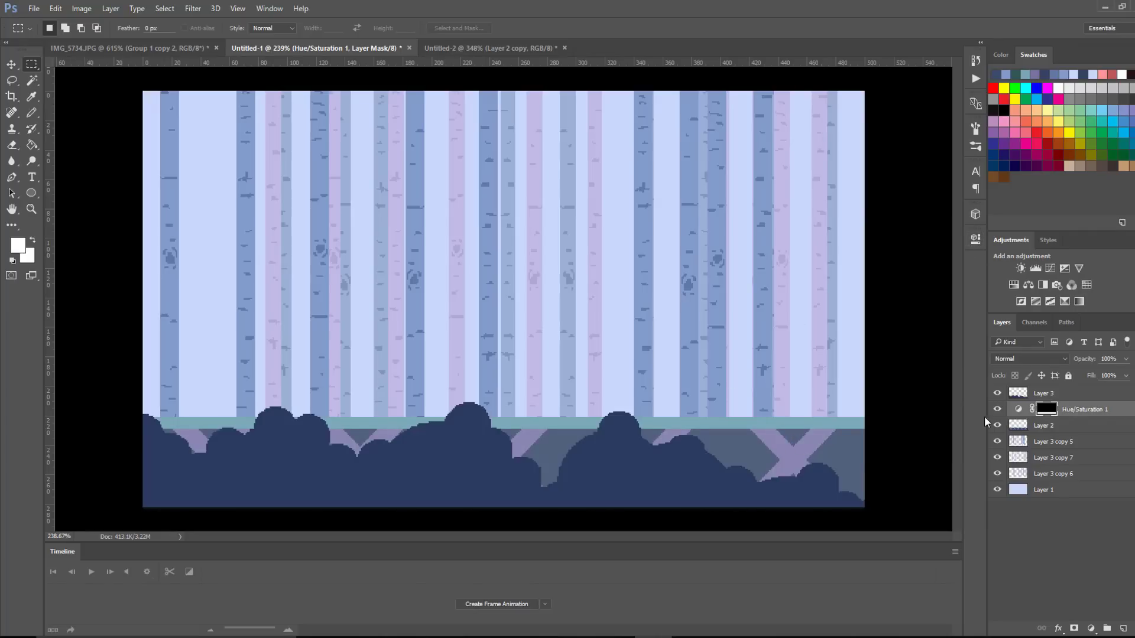
# On the bush layer, sample and lighten the bush blue, shrink the Pencil to 2 pixels, and scatter light specks over the bushes
pyautogui.click(1068, 394)
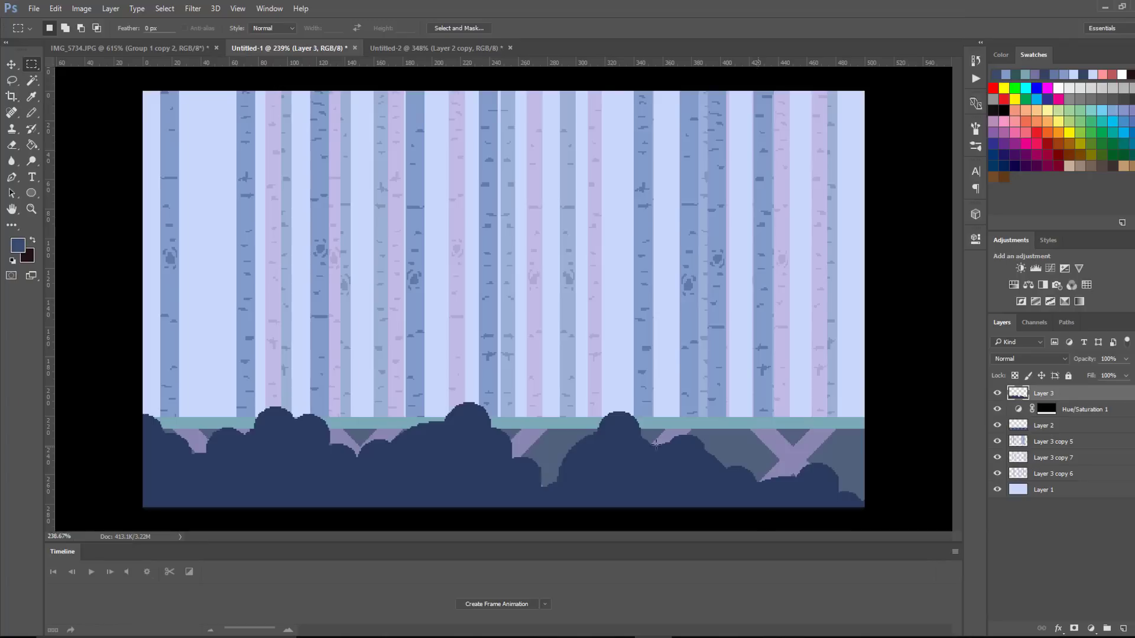
pyautogui.press('i')
pyautogui.click(434, 450)
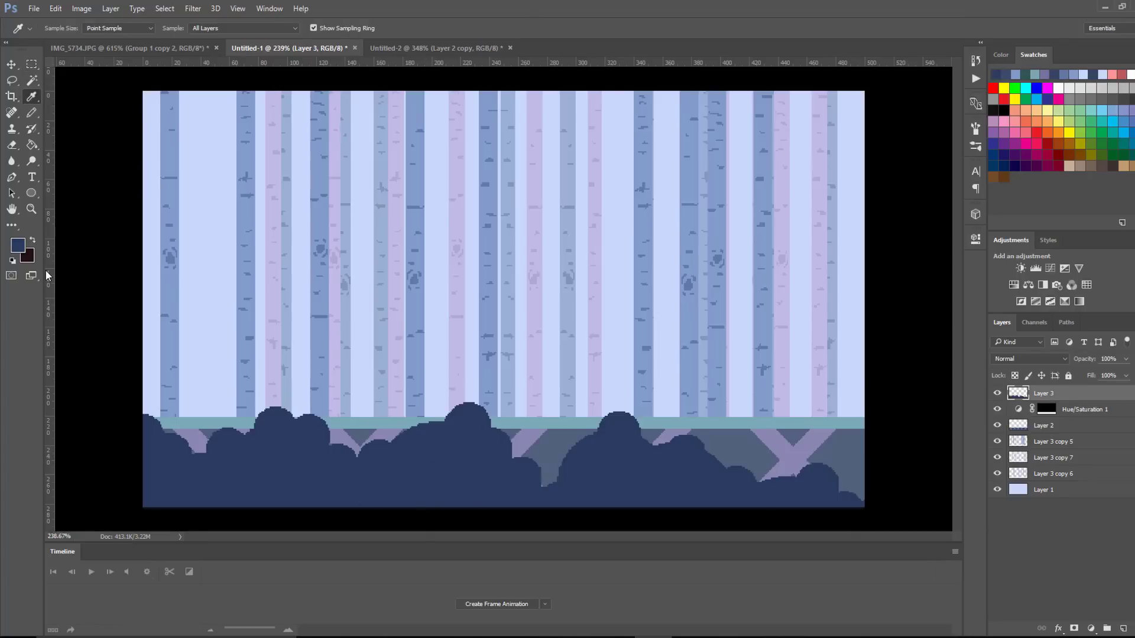
pyautogui.click(18, 245)
pyautogui.moveTo(823, 310); pyautogui.dragTo(813, 283)
pyautogui.click(1014, 223)
pyautogui.press('b')
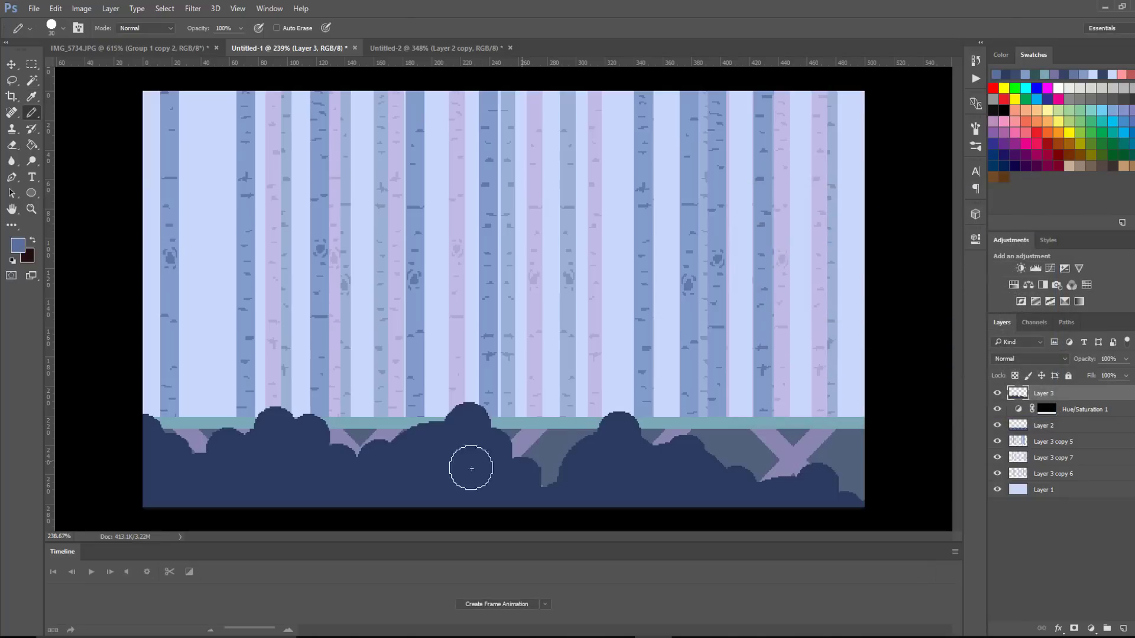
pyautogui.press('[')
pyautogui.press('[')
pyautogui.press('[')
pyautogui.press('[')
pyautogui.press('[')
# Sample the bush blue, darken it to #141f36, and scatter dark specks over the bushes with the Pencil
pyautogui.press('i')
pyautogui.click(287, 466)
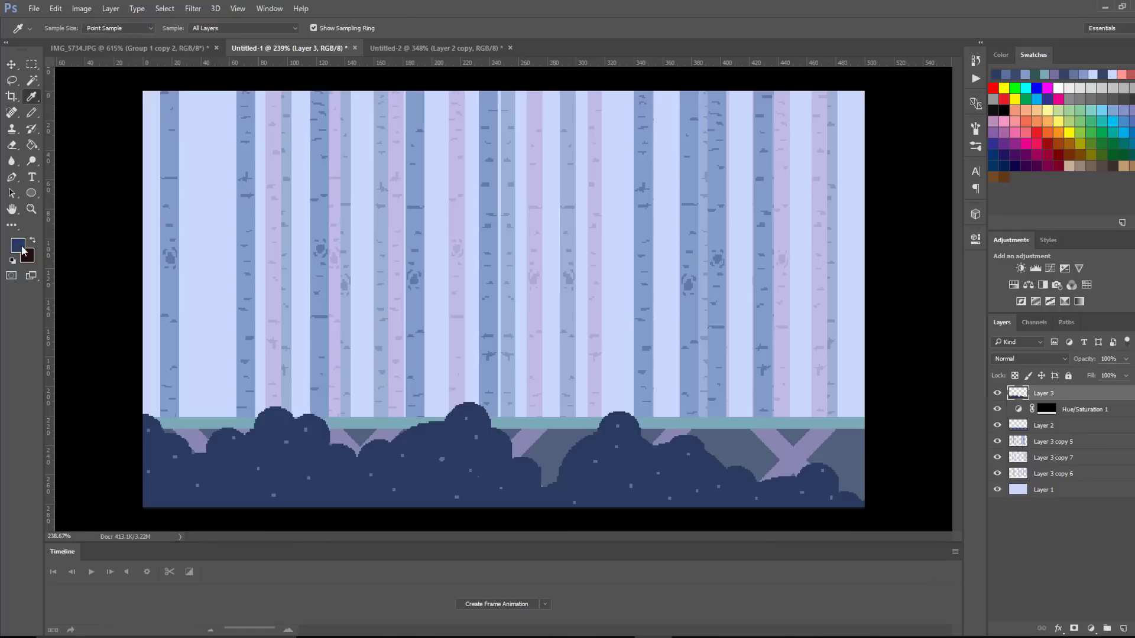
pyautogui.click(23, 251)
pyautogui.moveTo(828, 326); pyautogui.dragTo(840, 351)
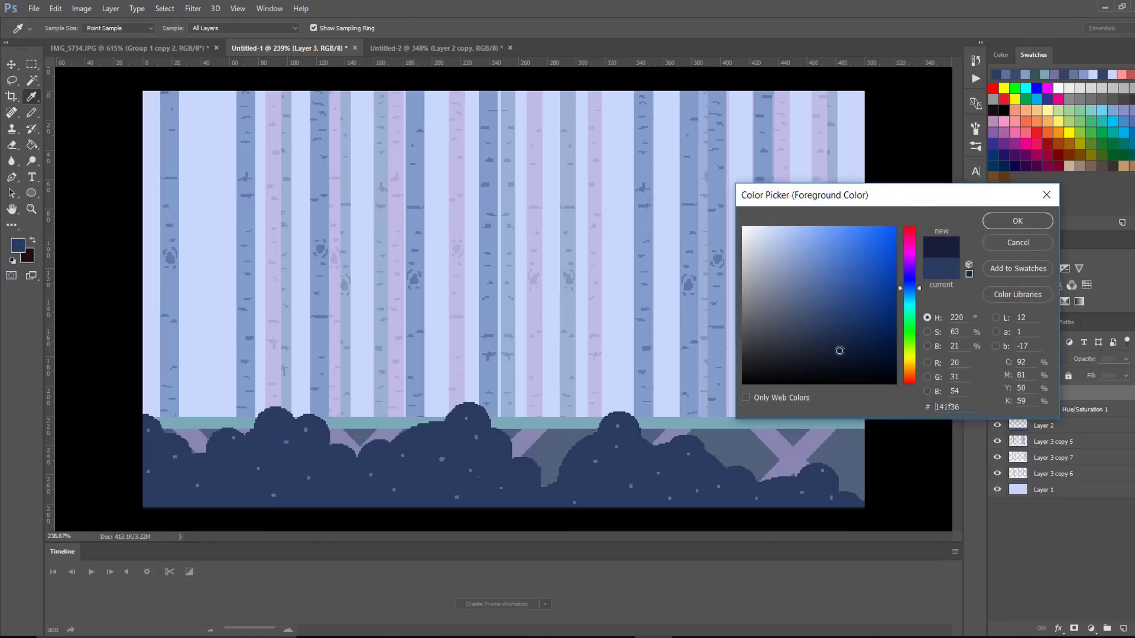
pyautogui.click(1017, 221)
pyautogui.press('b')
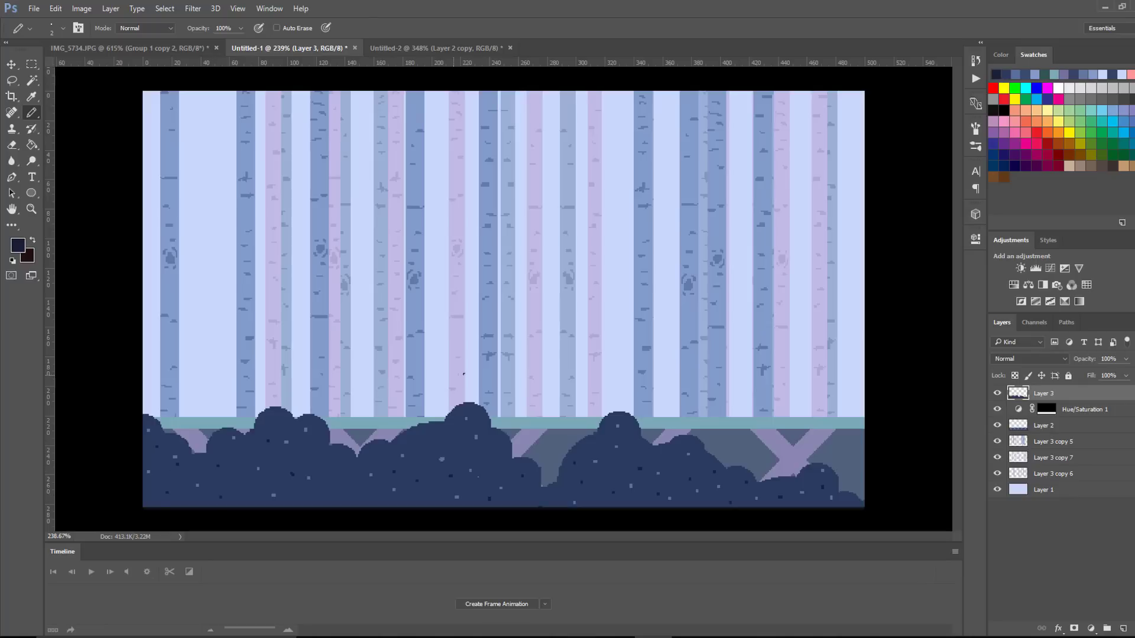
# Switch to the IMG_5734.JPG document and copy its four character layers, Group 1 copy 2 through Layer 3 copy 3, into the forest document
pyautogui.press('z')
pyautogui.moveTo(463, 373)
pyautogui.mouseDown()
pyautogui.moveTo(456, 387)
pyautogui.moveTo(434, 385)
pyautogui.moveTo(495, 379)
pyautogui.mouseUp()
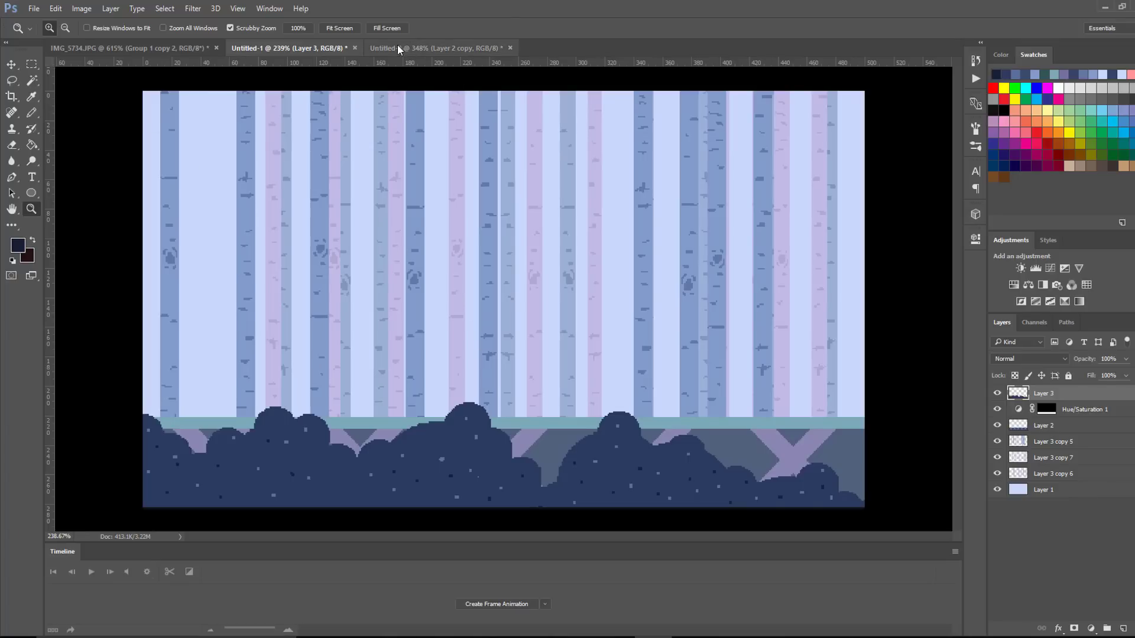
pyautogui.click(165, 51)
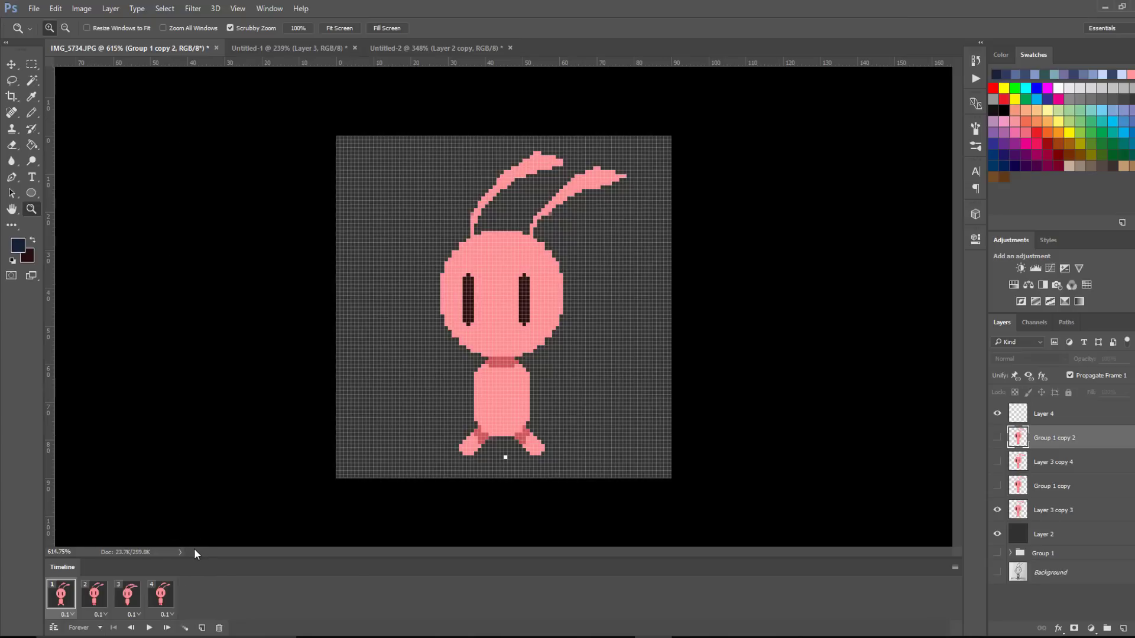
pyautogui.click(195, 496)
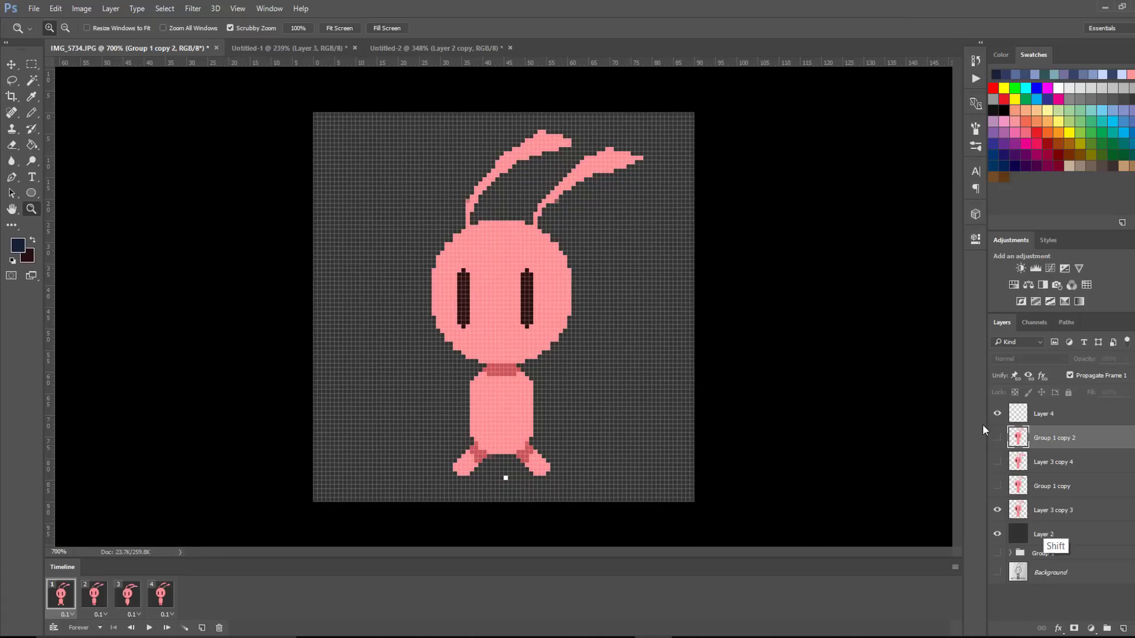
pyautogui.keyDown('shift'); pyautogui.click(1056, 515); pyautogui.keyUp('shift')
pyautogui.moveTo(1056, 515); pyautogui.dragTo(572, 329)
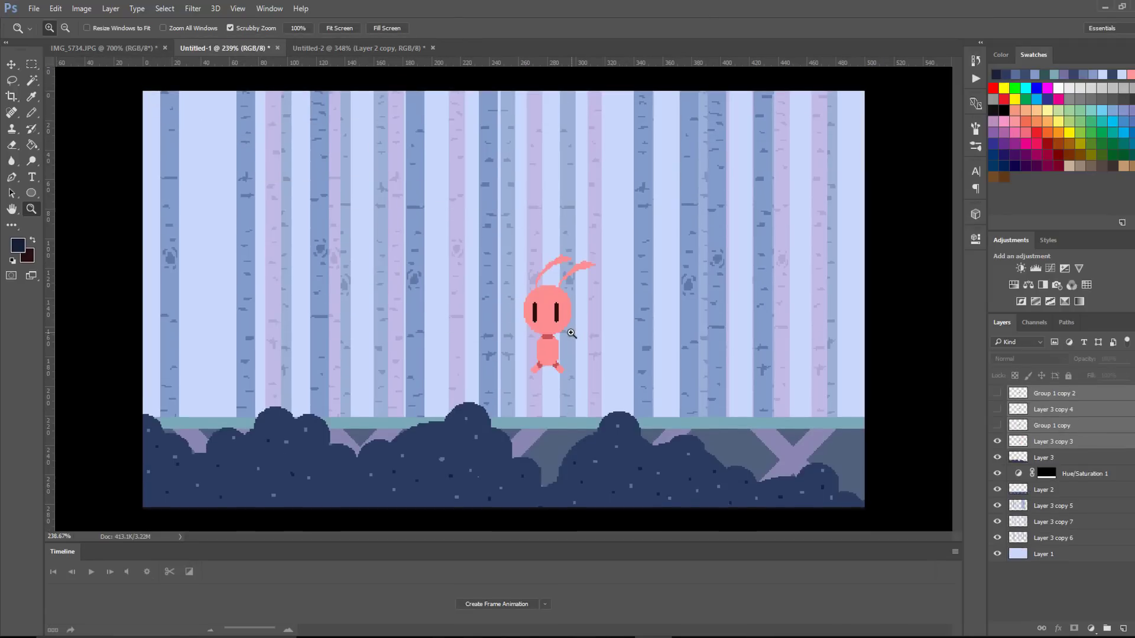
# Move the character layers down together so the feet stand on the teal strip near the middle of the scene
pyautogui.press('v')
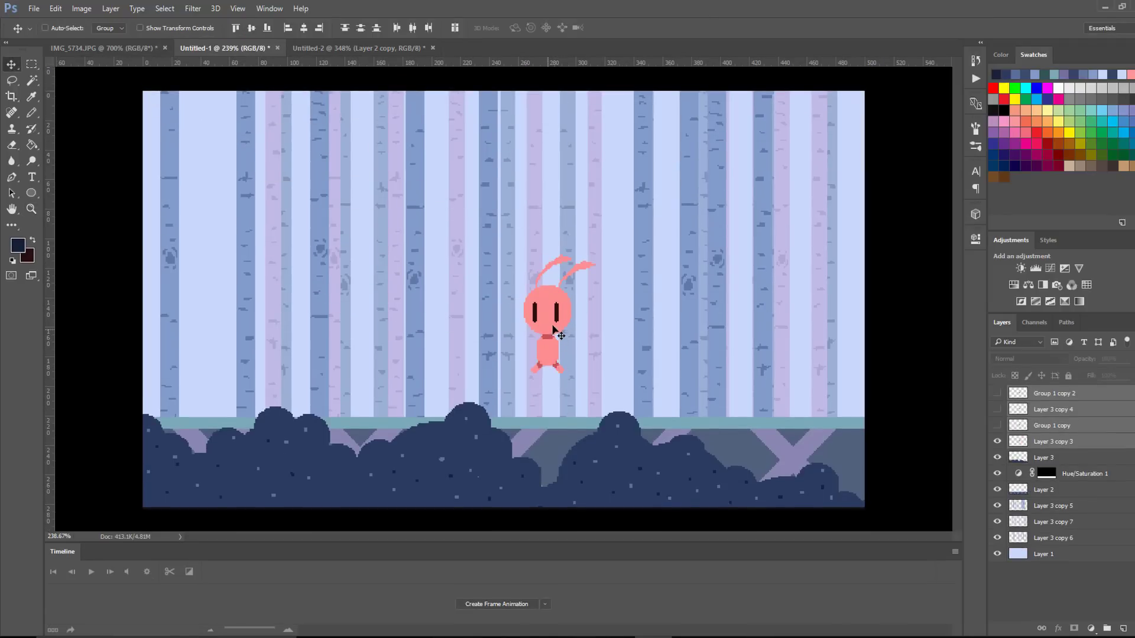
pyautogui.moveTo(553, 324); pyautogui.dragTo(534, 369)
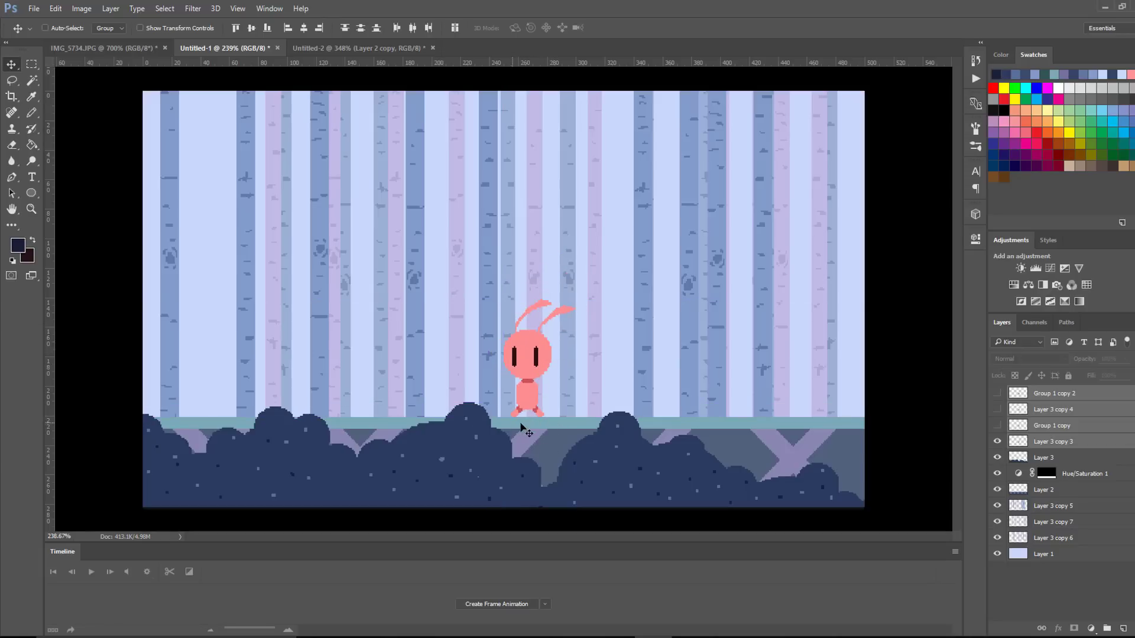
pyautogui.press('a')
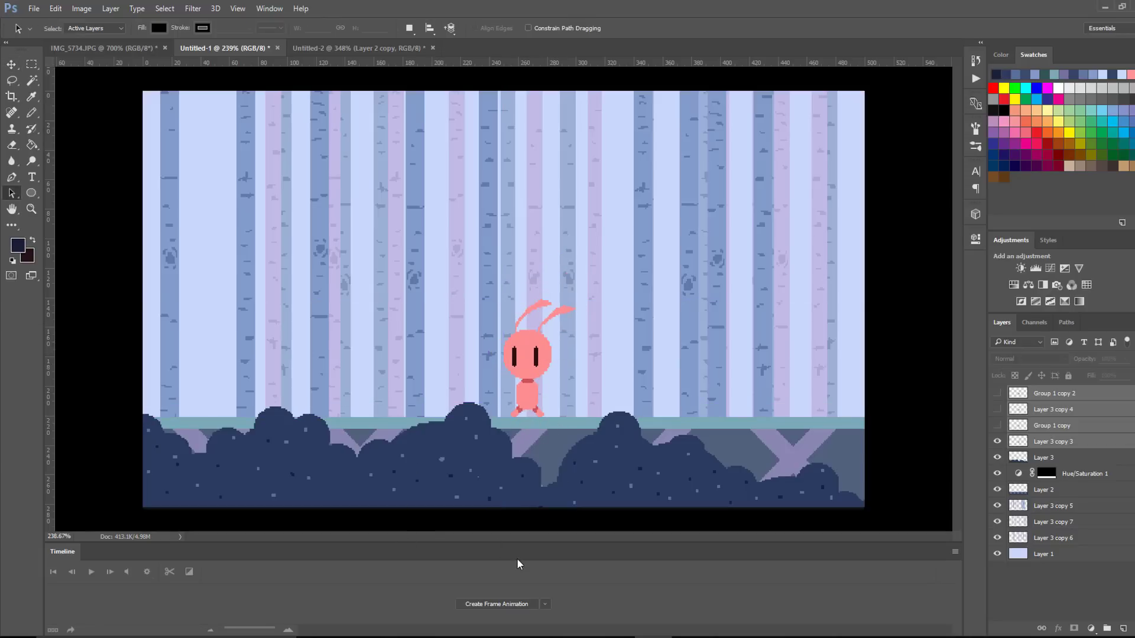
# Create a frame animation for the forest scene and duplicate its first frame to make four frames
pyautogui.click(518, 607)
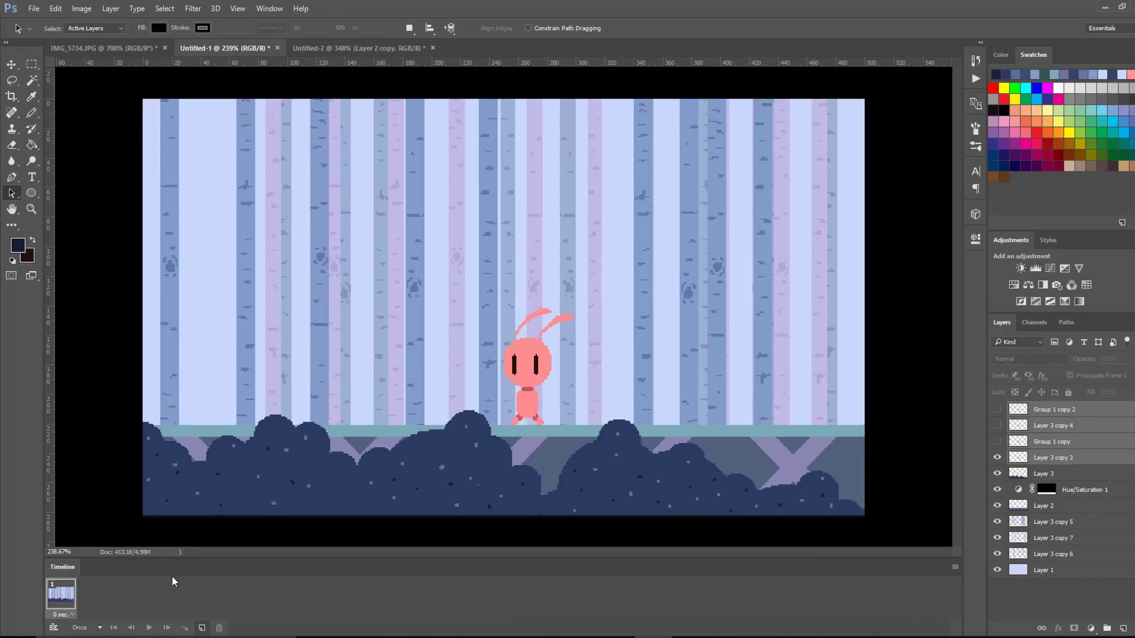
pyautogui.click(202, 628)
pyautogui.click(202, 628)
pyautogui.click(201, 627)
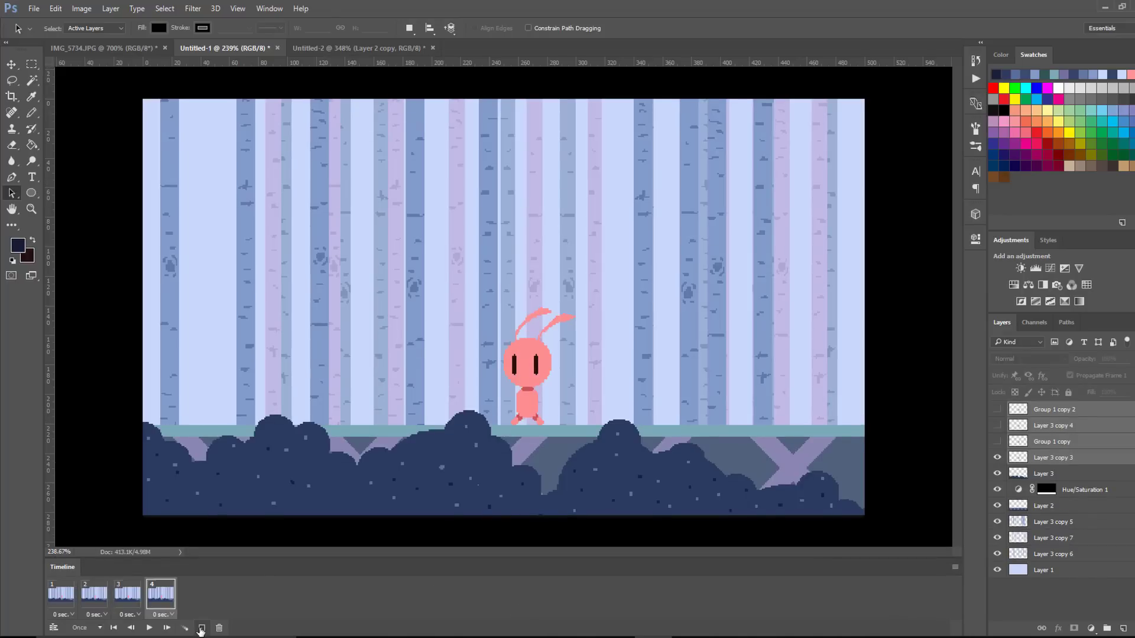
# In animation frame 2, show the Group 1 copy character layer and hide Layer 3 copy 3
pyautogui.click(59, 604)
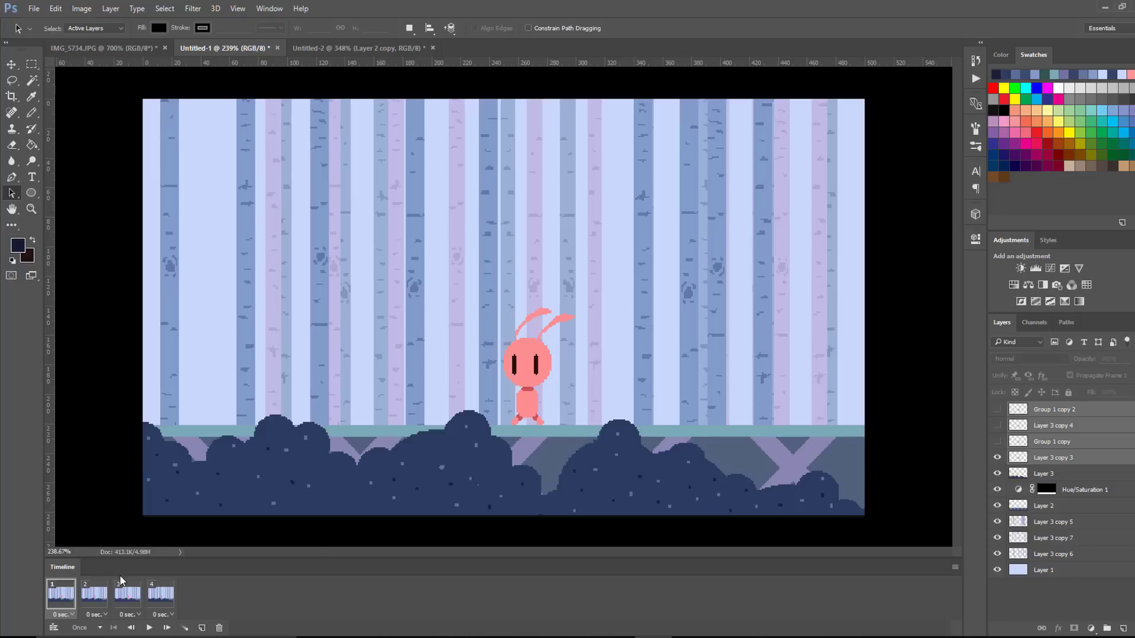
pyautogui.click(92, 594)
pyautogui.click(997, 442)
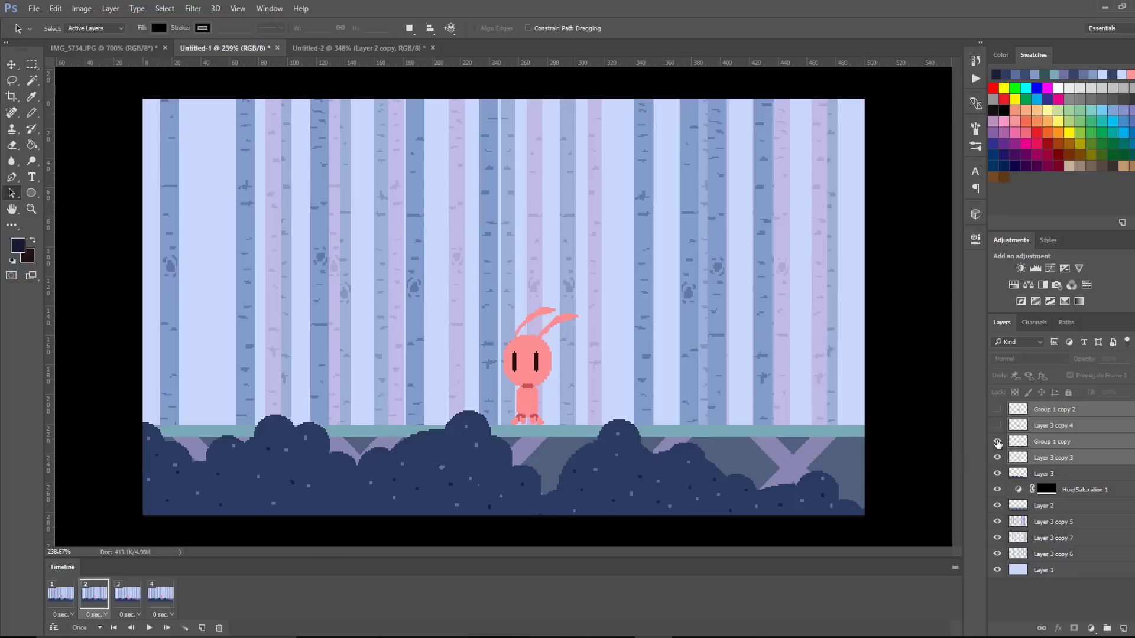
pyautogui.click(997, 458)
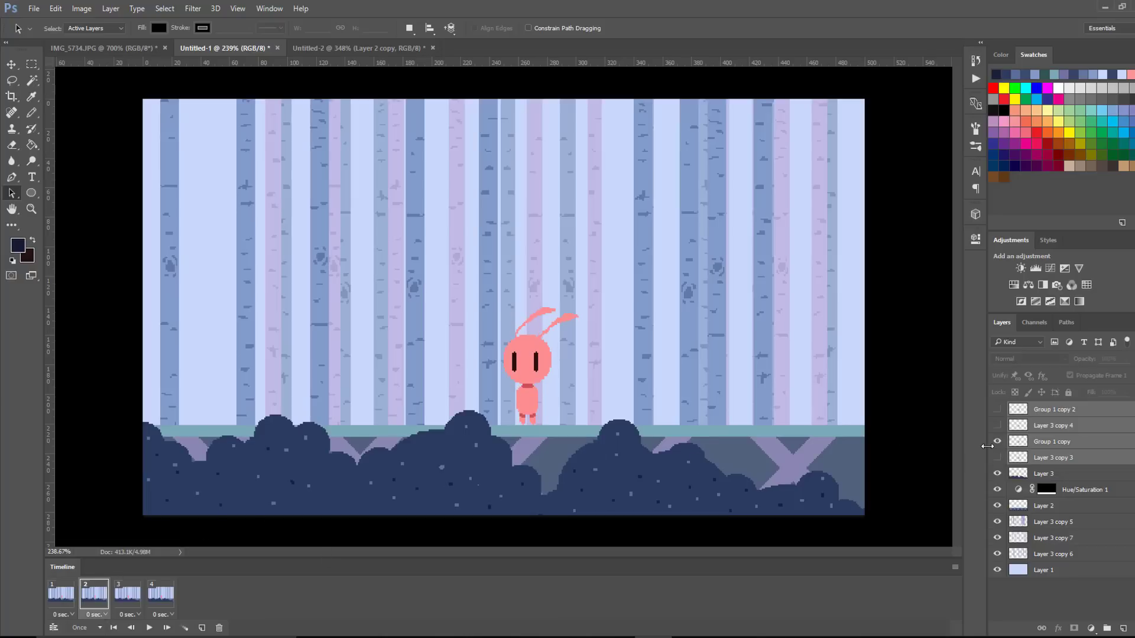
# Replace Layer 3 copy 3 as the visible character pose with Layer 3 copy 4 in frame 3 and Group 1 copy 2 in frame 4
pyautogui.click(126, 590)
pyautogui.click(997, 457)
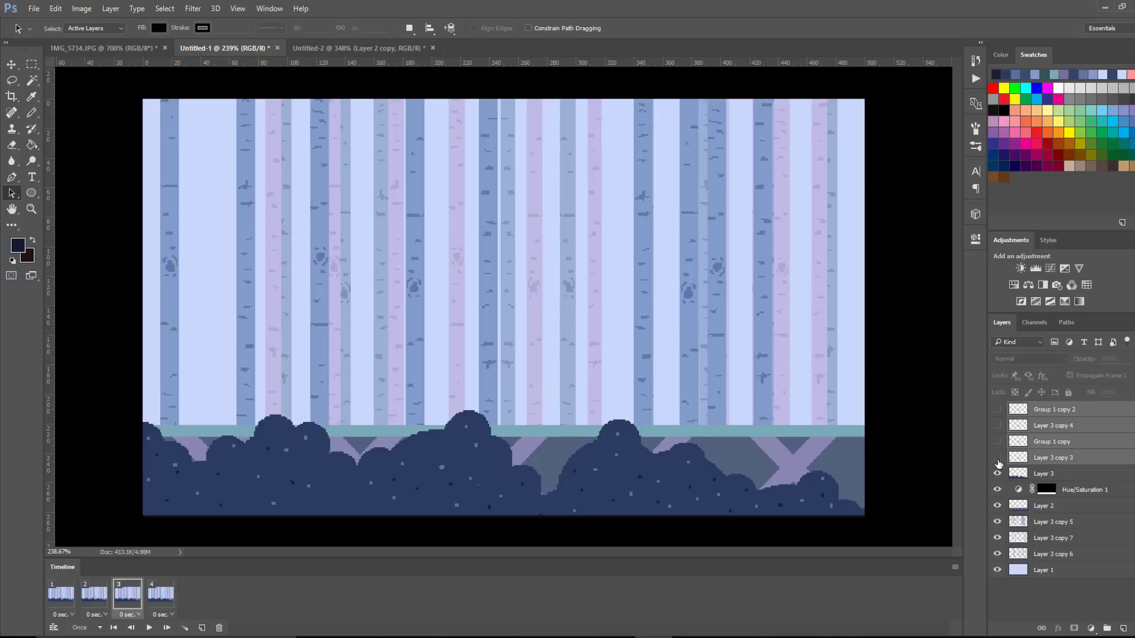
pyautogui.click(997, 426)
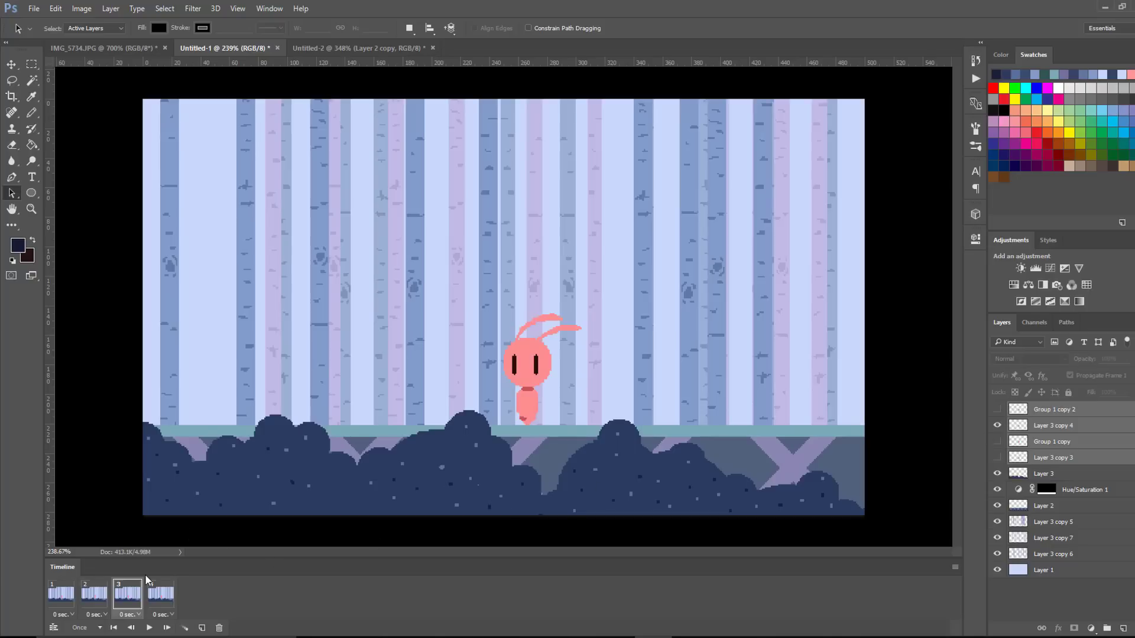
pyautogui.click(162, 593)
pyautogui.click(997, 458)
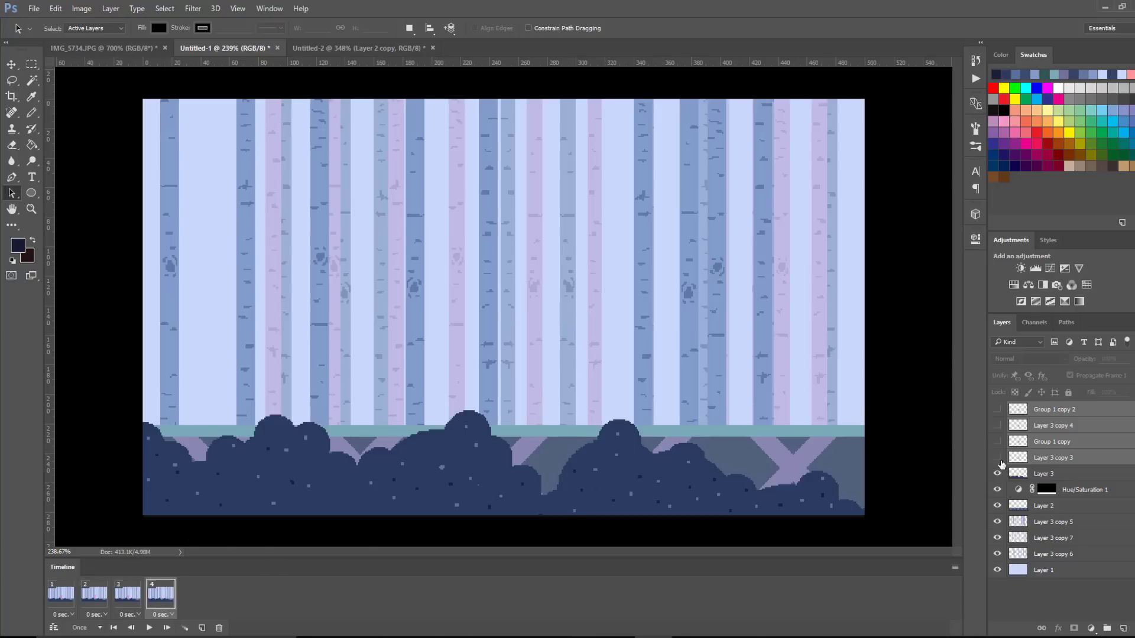
pyautogui.click(997, 409)
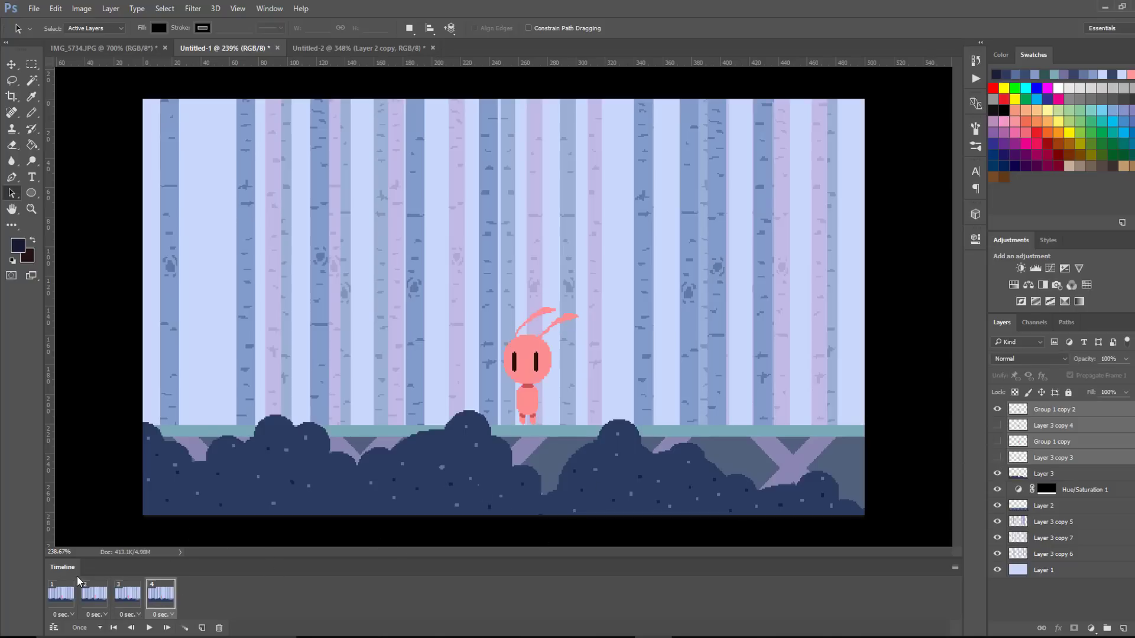
# Step through the four frames in order and play the animation to check the character's poses
pyautogui.click(62, 602)
pyautogui.click(87, 601)
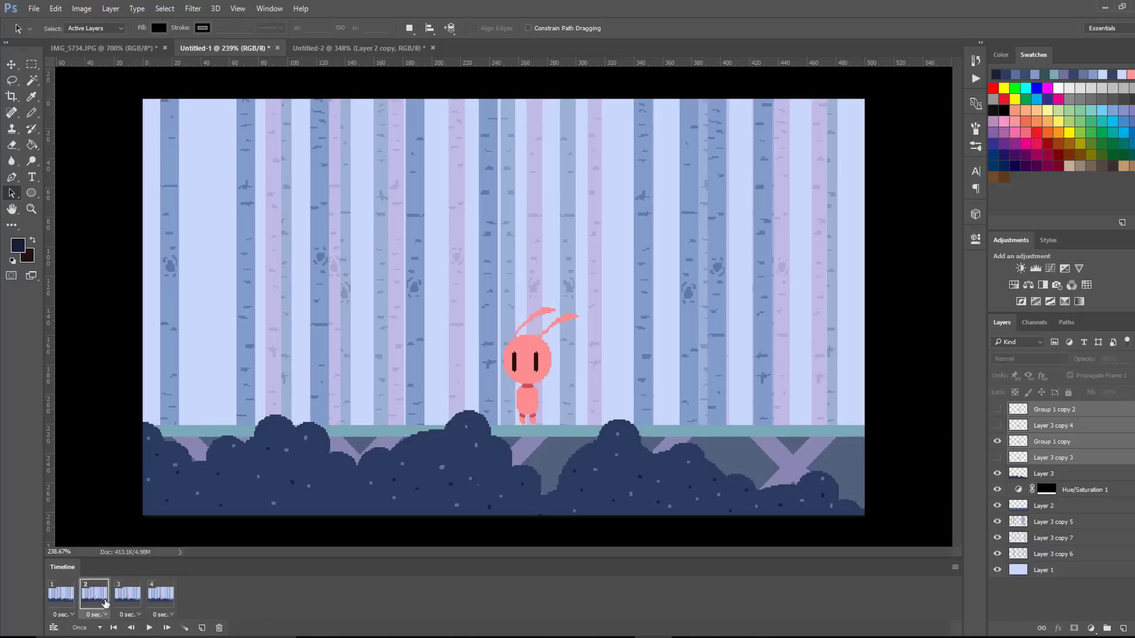
pyautogui.click(125, 599)
pyautogui.click(158, 598)
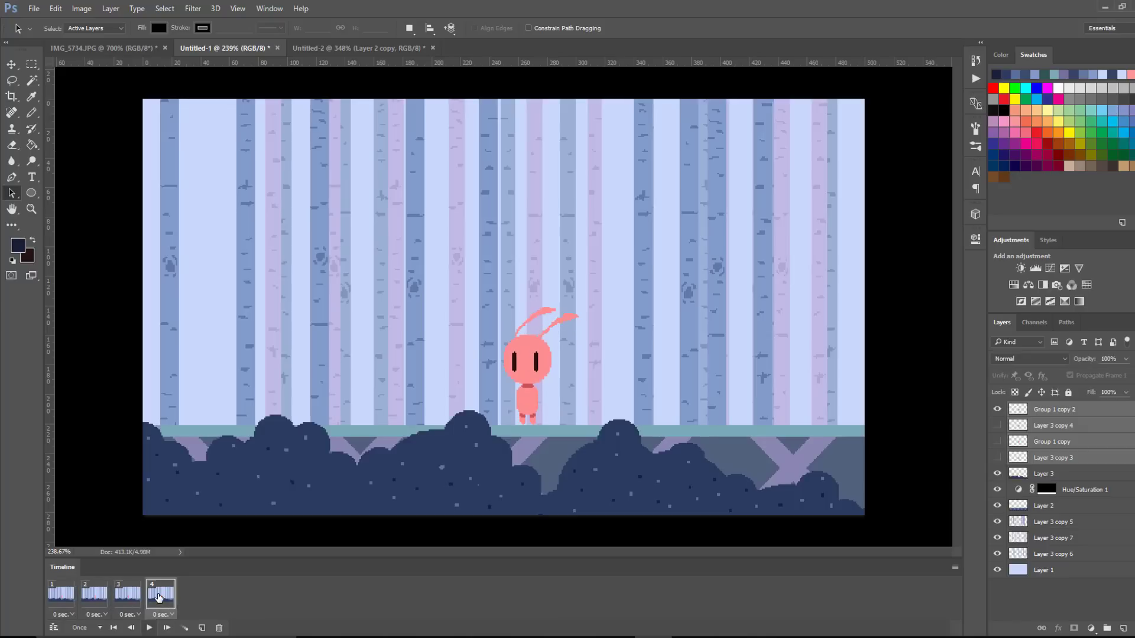
pyautogui.click(149, 629)
# Set the frame animation to loop forever and briefly preview it
pyautogui.click(85, 628)
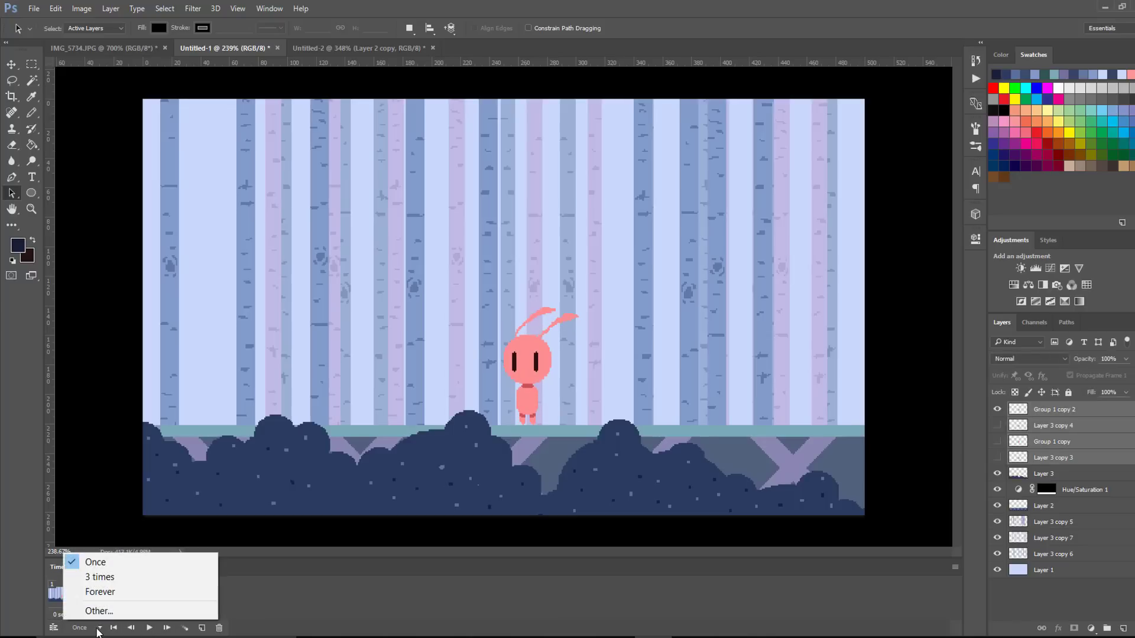
pyautogui.click(109, 590)
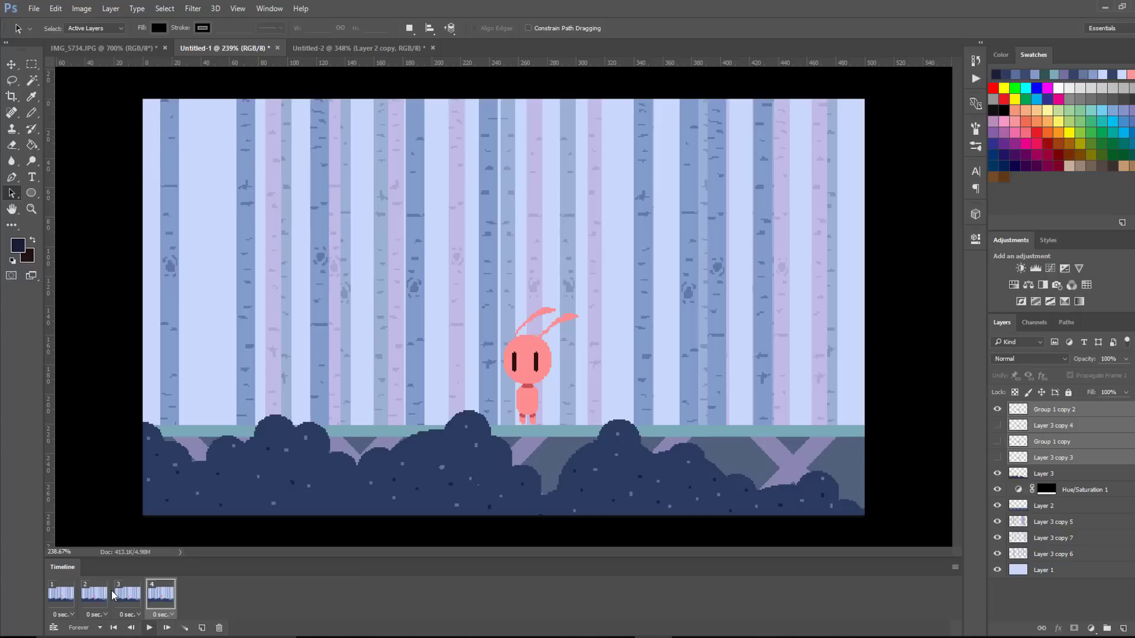
pyautogui.click(148, 628)
pyautogui.click(148, 627)
# Set the delay of all four frames to 0.1 seconds and play the animation
pyautogui.click(62, 615)
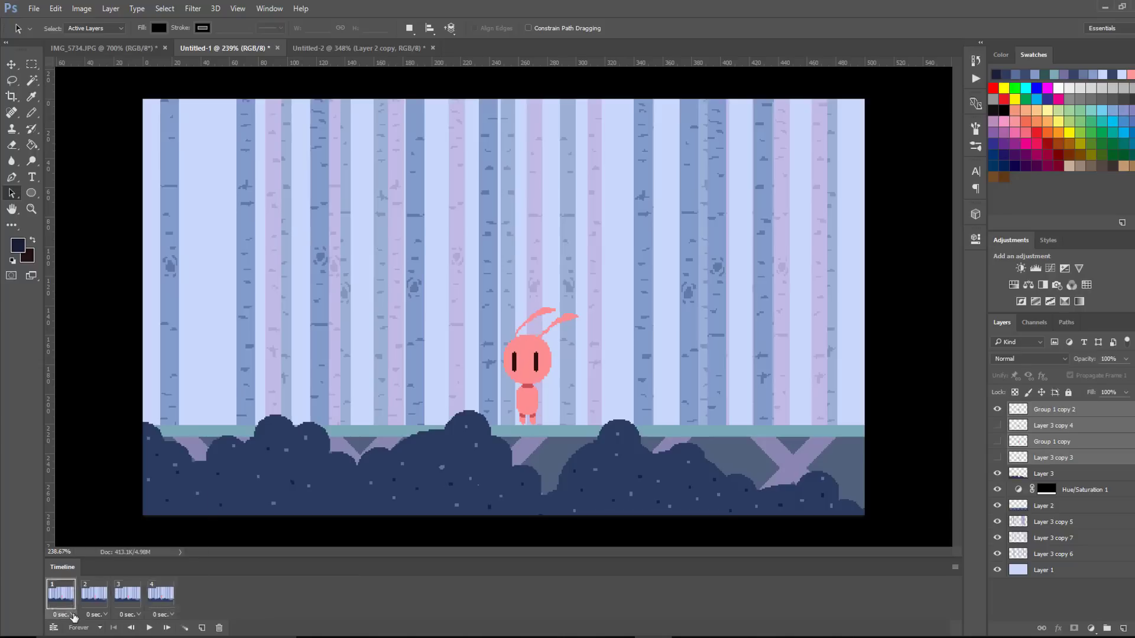
pyautogui.click(250, 595)
pyautogui.click(165, 603)
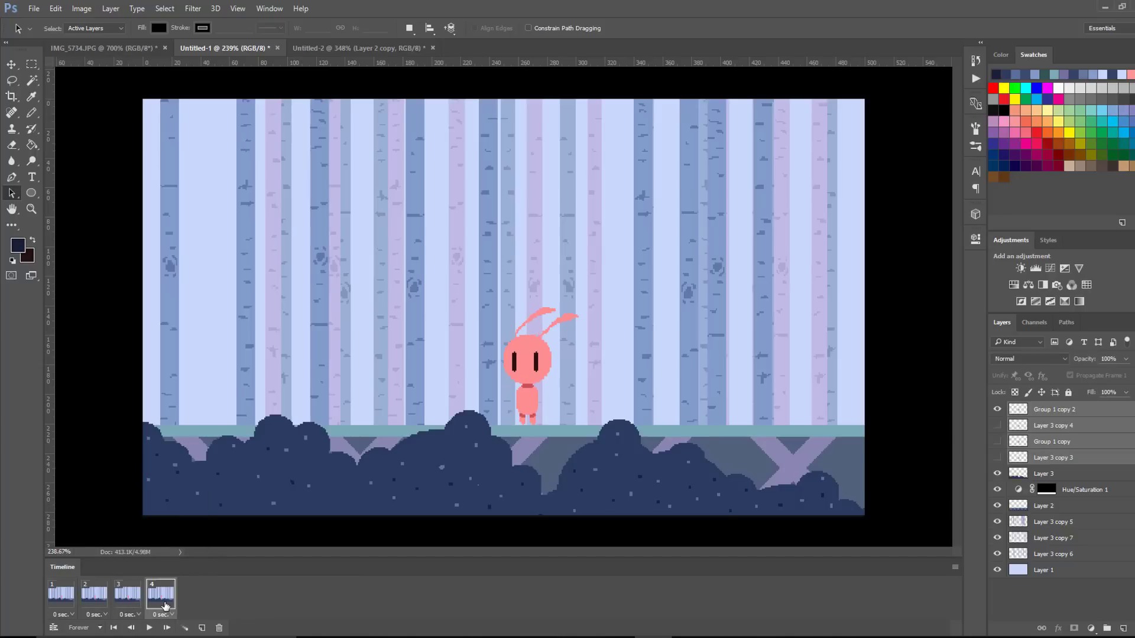
pyautogui.keyDown('shift'); pyautogui.click(61, 593); pyautogui.keyUp('shift')
pyautogui.click(62, 615)
pyautogui.click(100, 472)
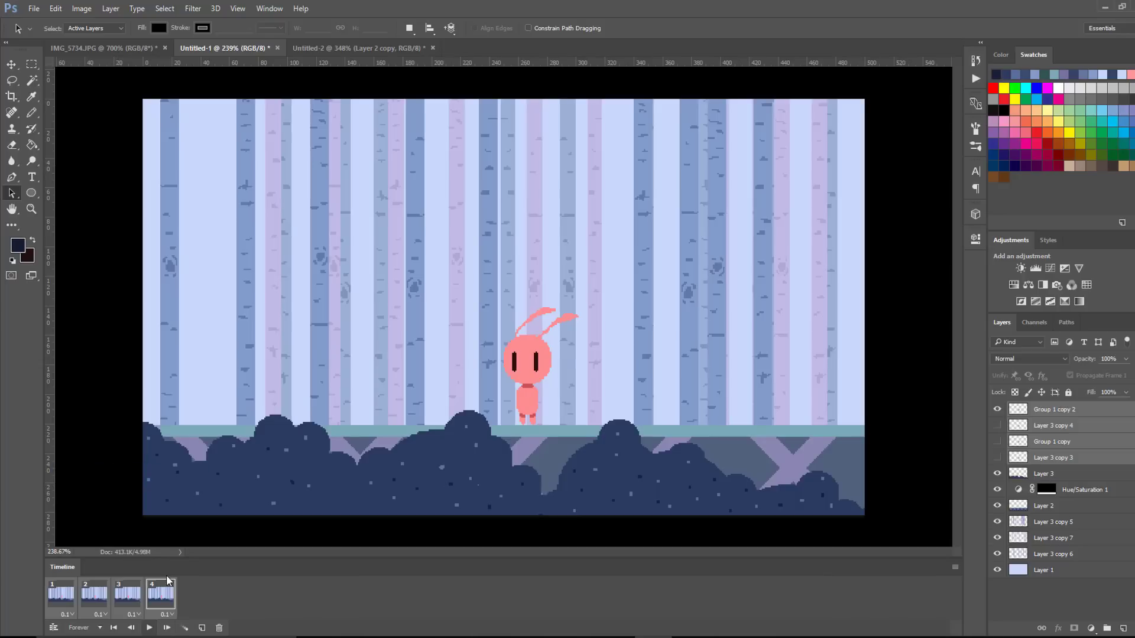
pyautogui.click(149, 628)
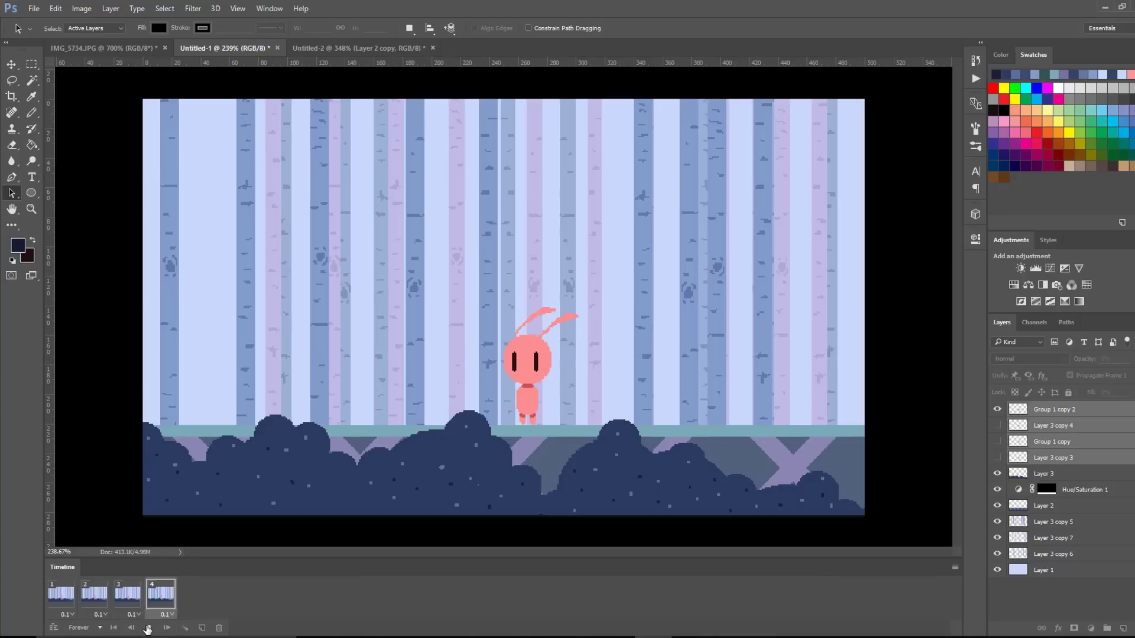